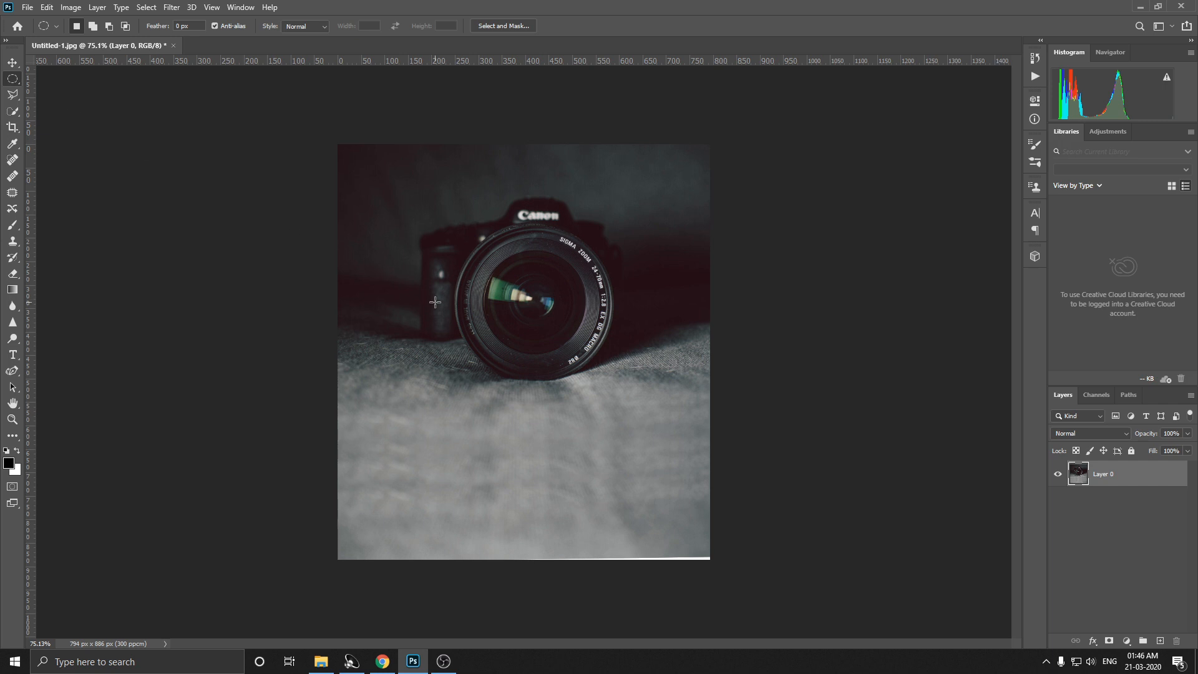
Step: Make a circular selection with the Elliptical Marquee around the camera lens, just inside its outer ring
scroll(435, 302, up, 1)
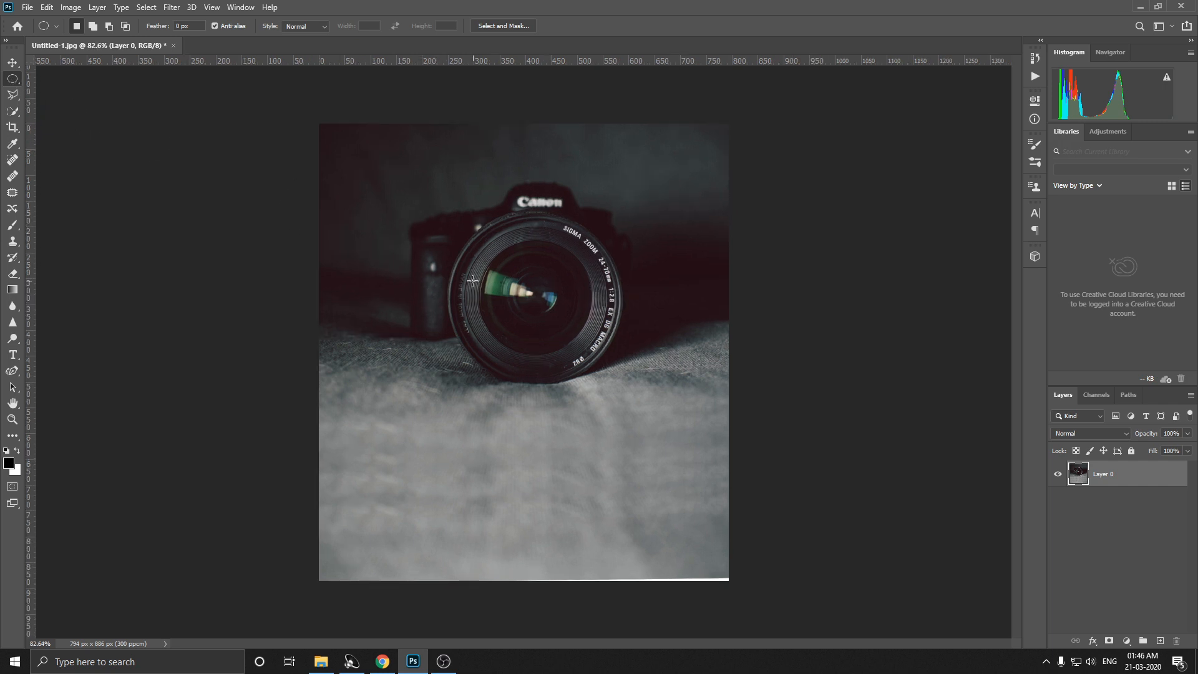
drag(467, 242, 618, 390)
drag(560, 354, 548, 336)
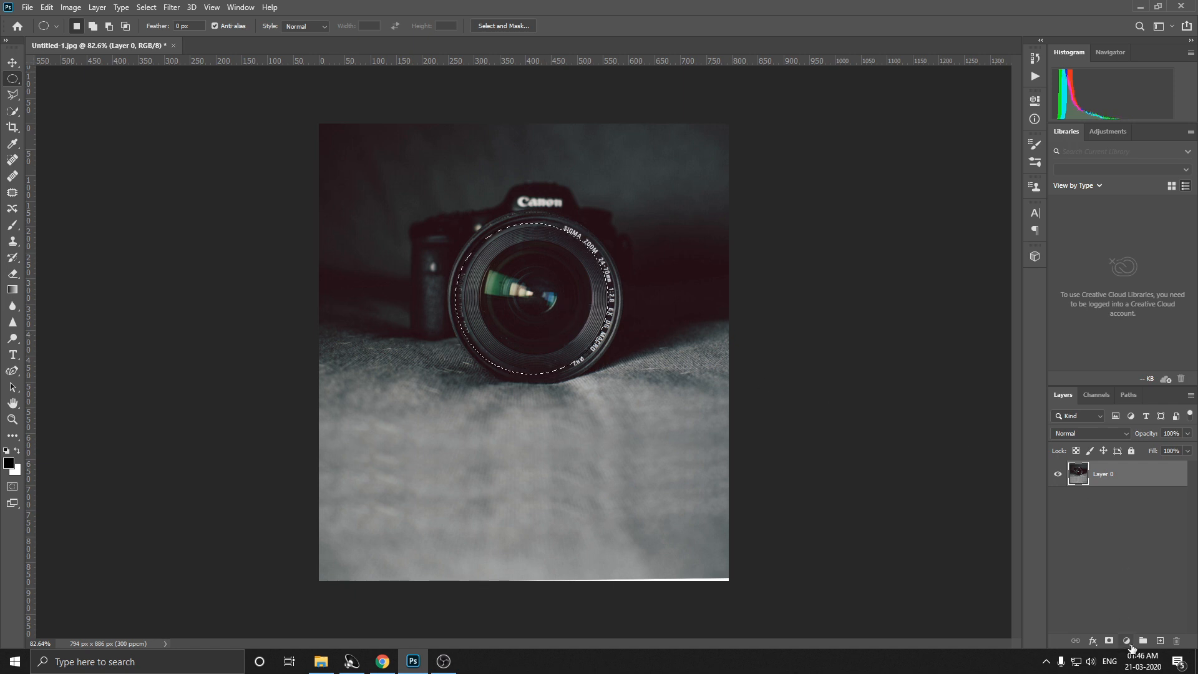
Step: Fill the circular lens selection with black on a new layer using the Paint Bucket, and clear the selection
click(1160, 641)
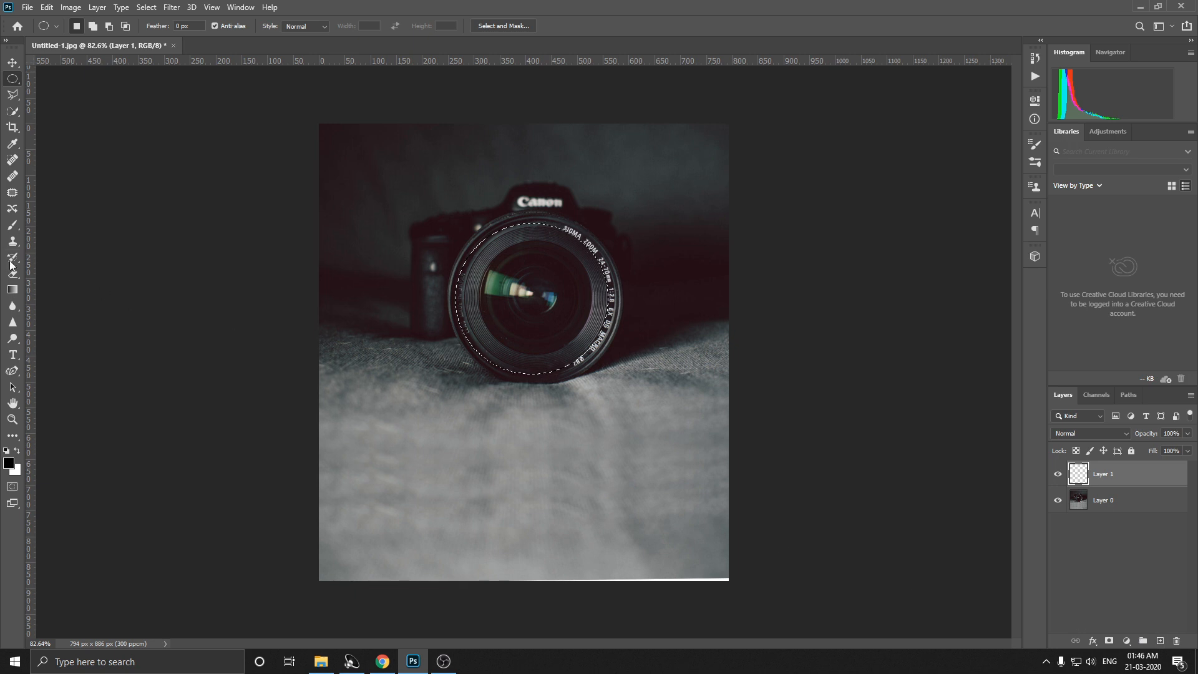
click(13, 435)
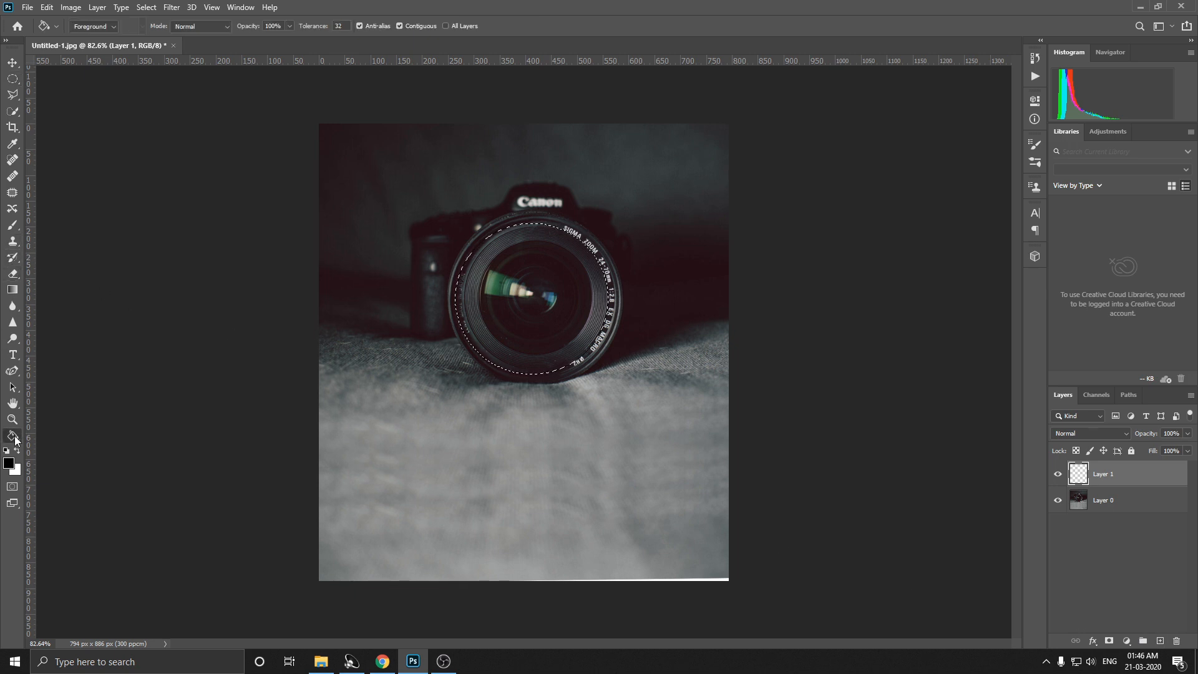
click(8, 463)
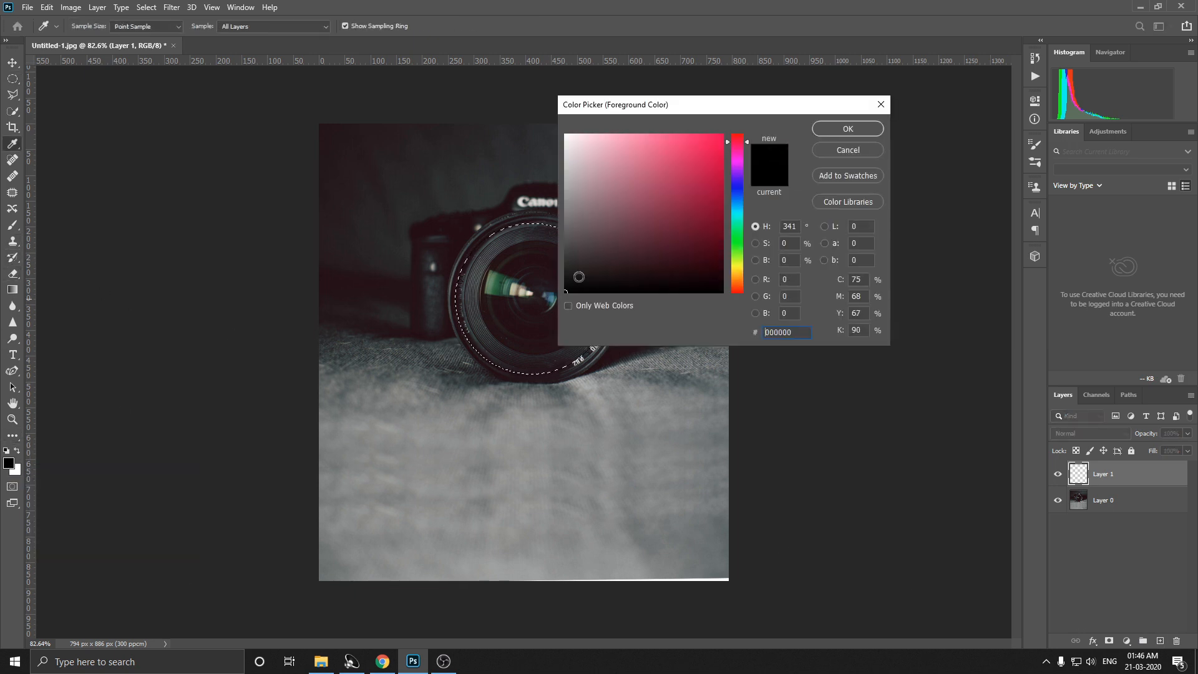
click(825, 130)
click(518, 290)
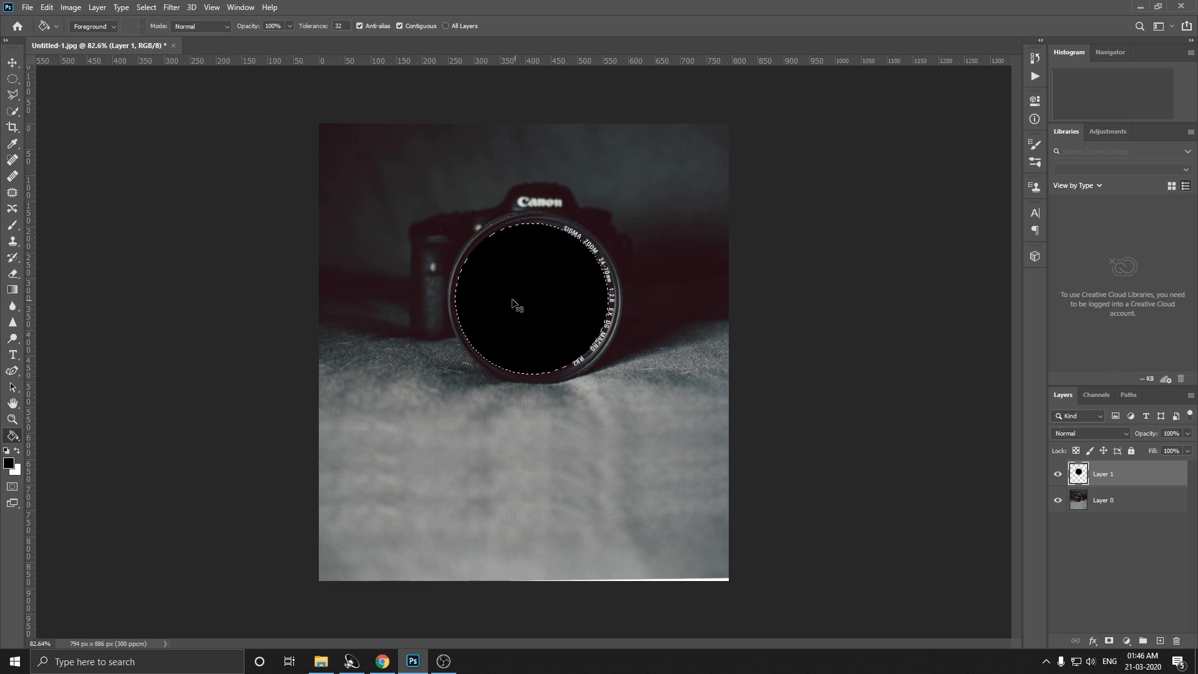
key(ctrl+d)
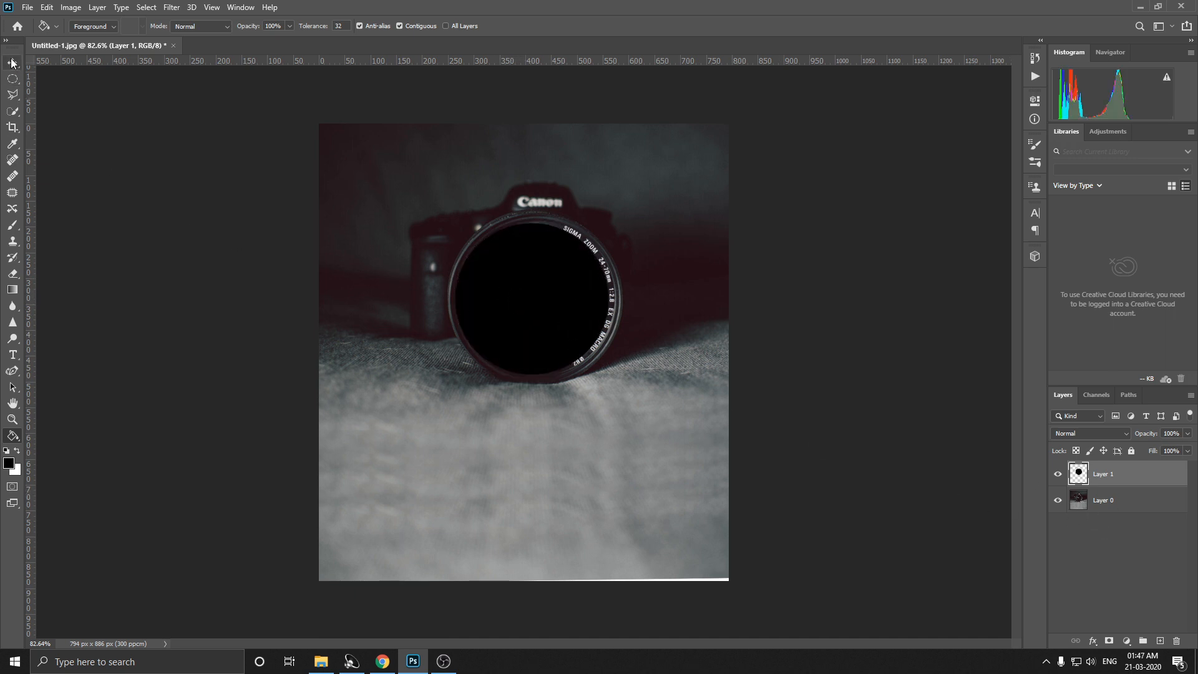
Step: Place the railway track photo from the "for edit" folder into the document and scale it down to about 3.91%
click(11, 62)
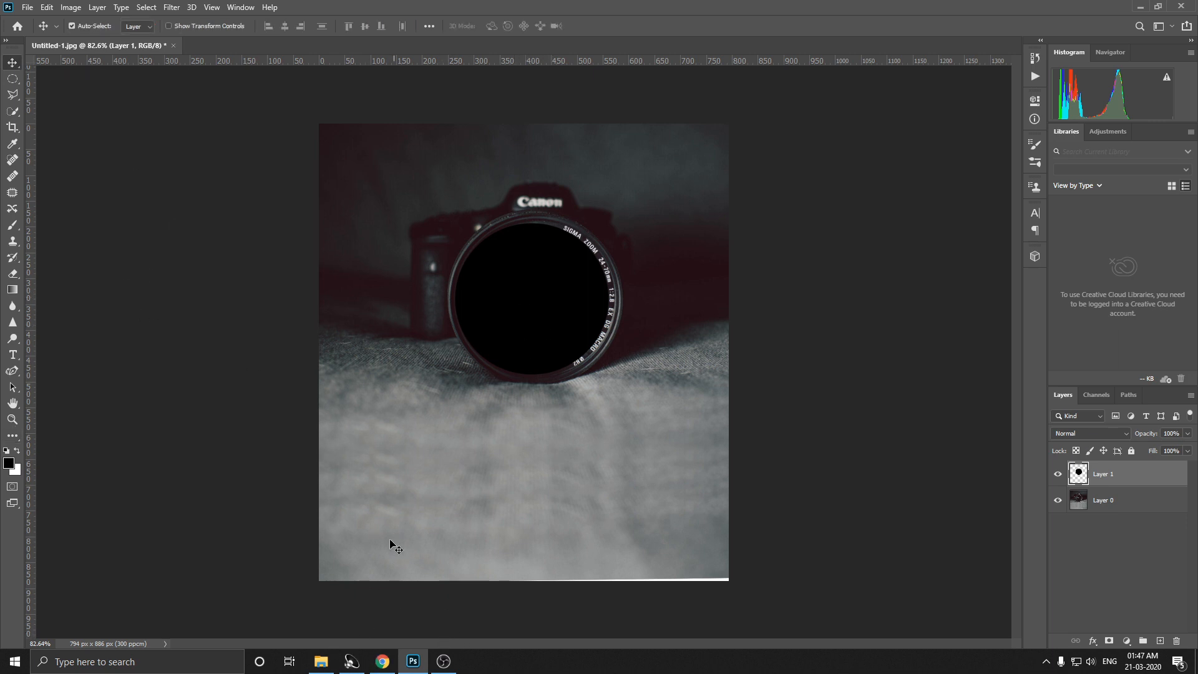
click(322, 663)
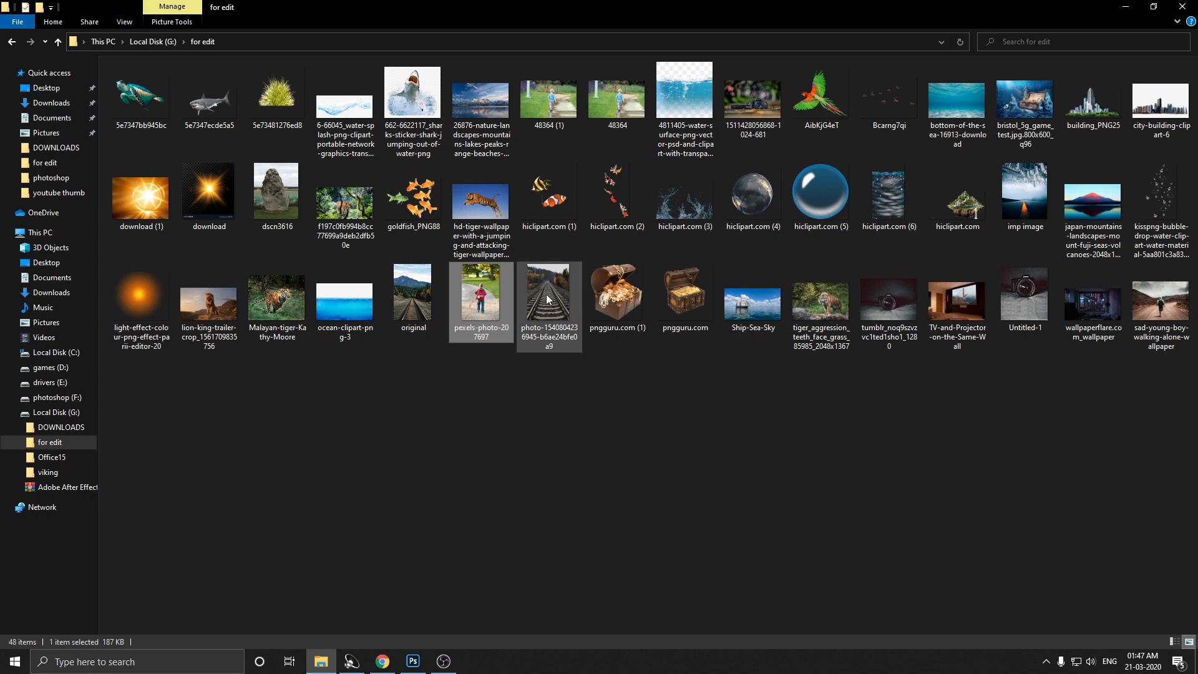
drag(543, 299, 528, 378)
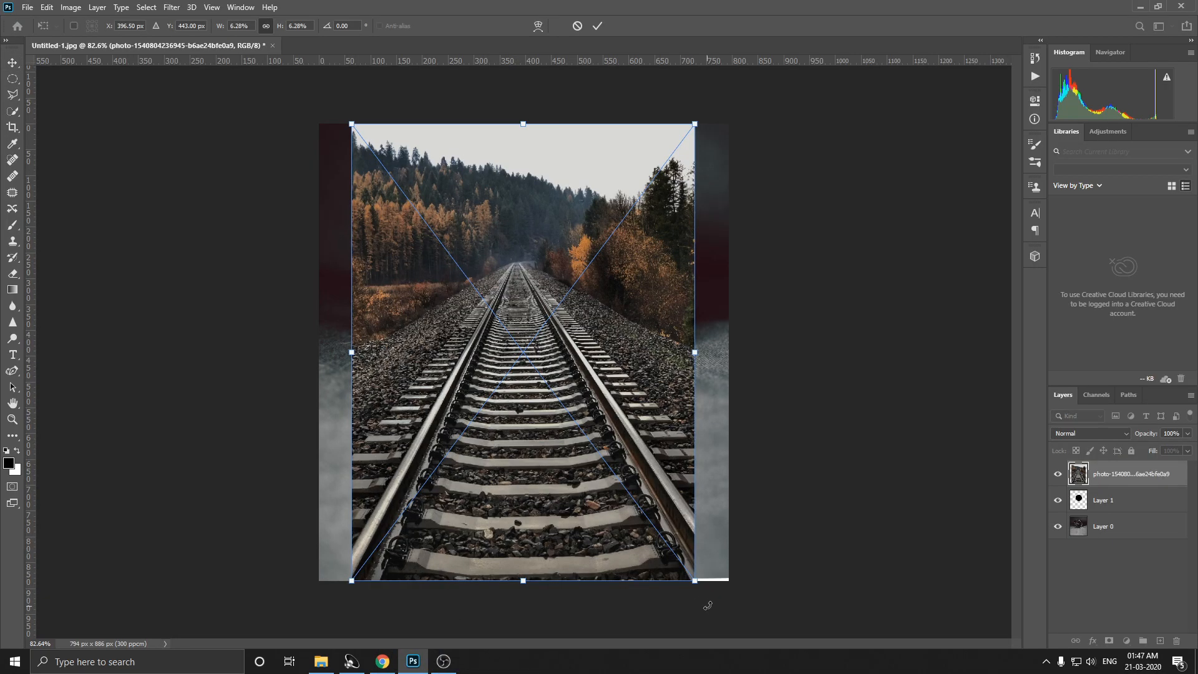
drag(697, 584, 596, 375)
drag(507, 331, 573, 363)
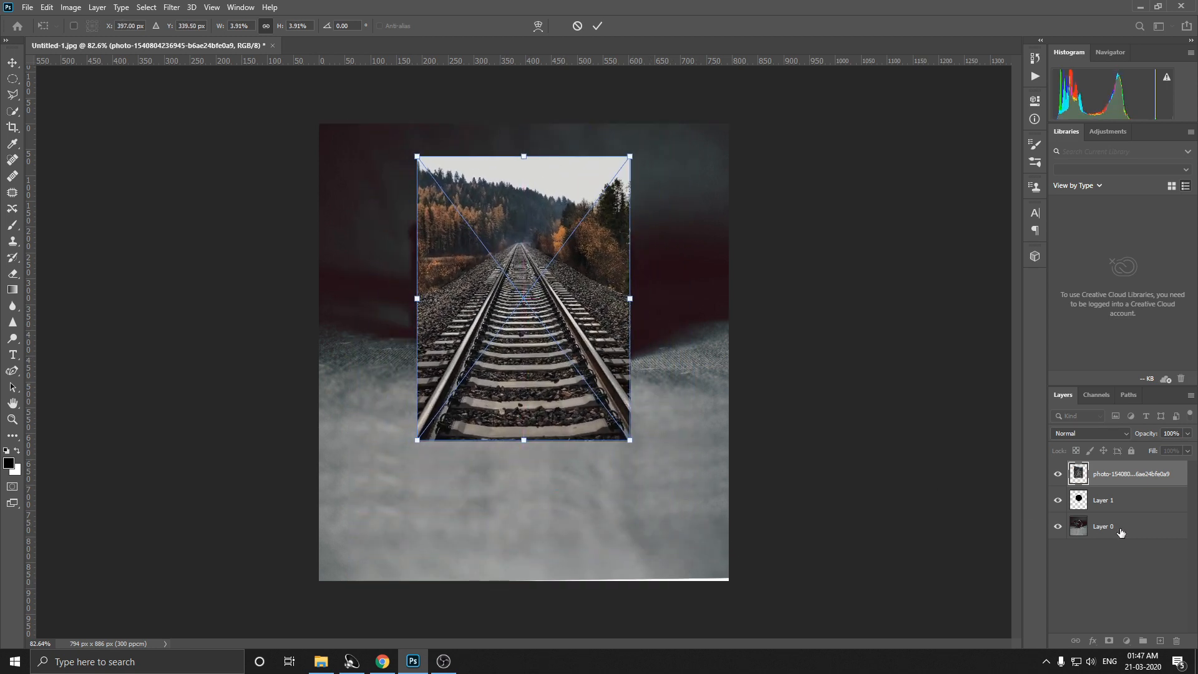
Step: Lower the railway photo's opacity to 57% and move it down over the camera lens
click(1187, 433)
drag(1191, 448, 1162, 451)
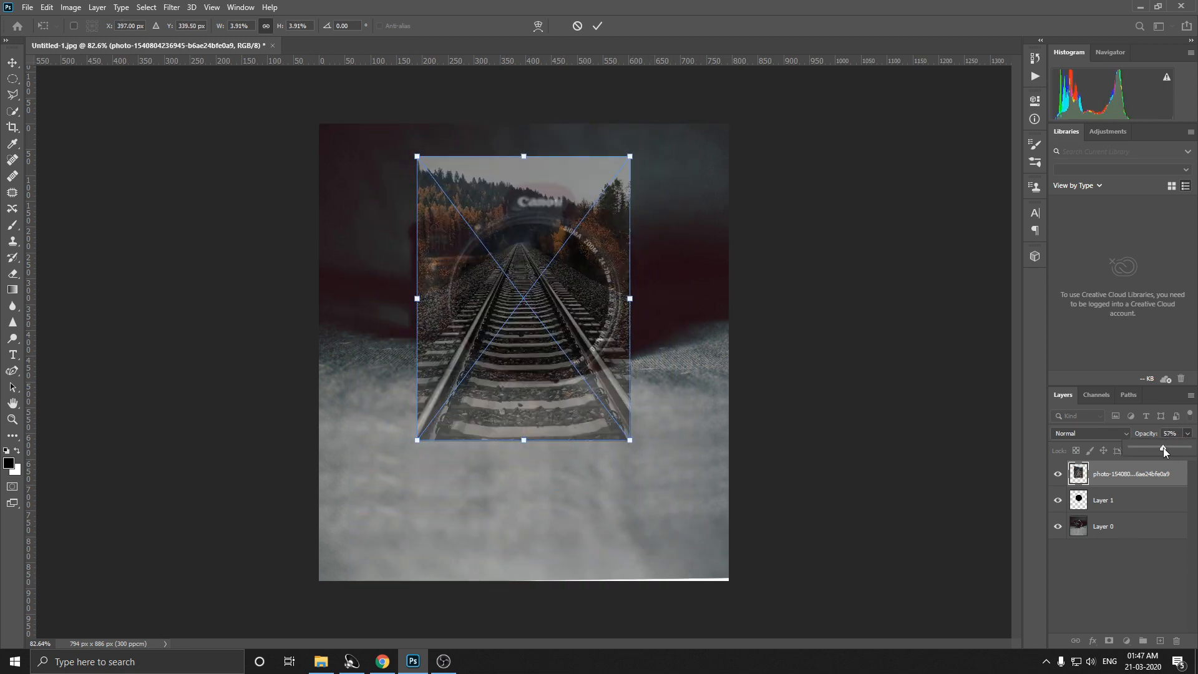
drag(550, 383, 537, 412)
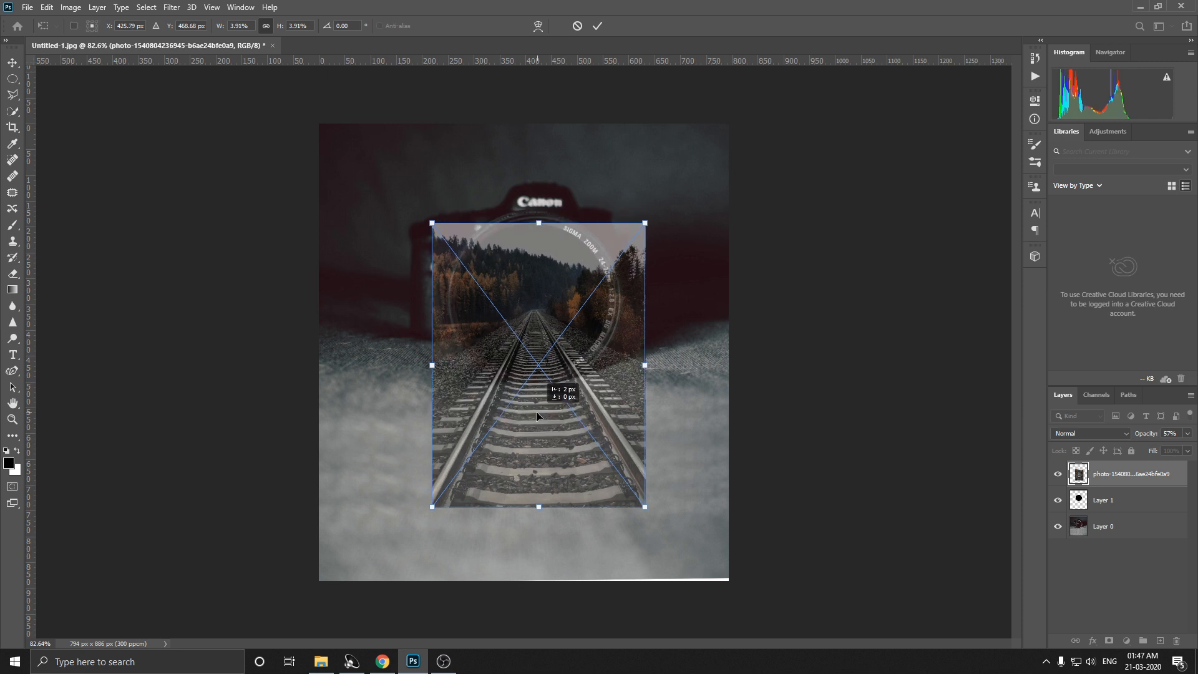
Step: Stretch the railway photo to about 3.97% width and 4.21% height so it covers the lens, and commit the placement
drag(645, 507, 640, 500)
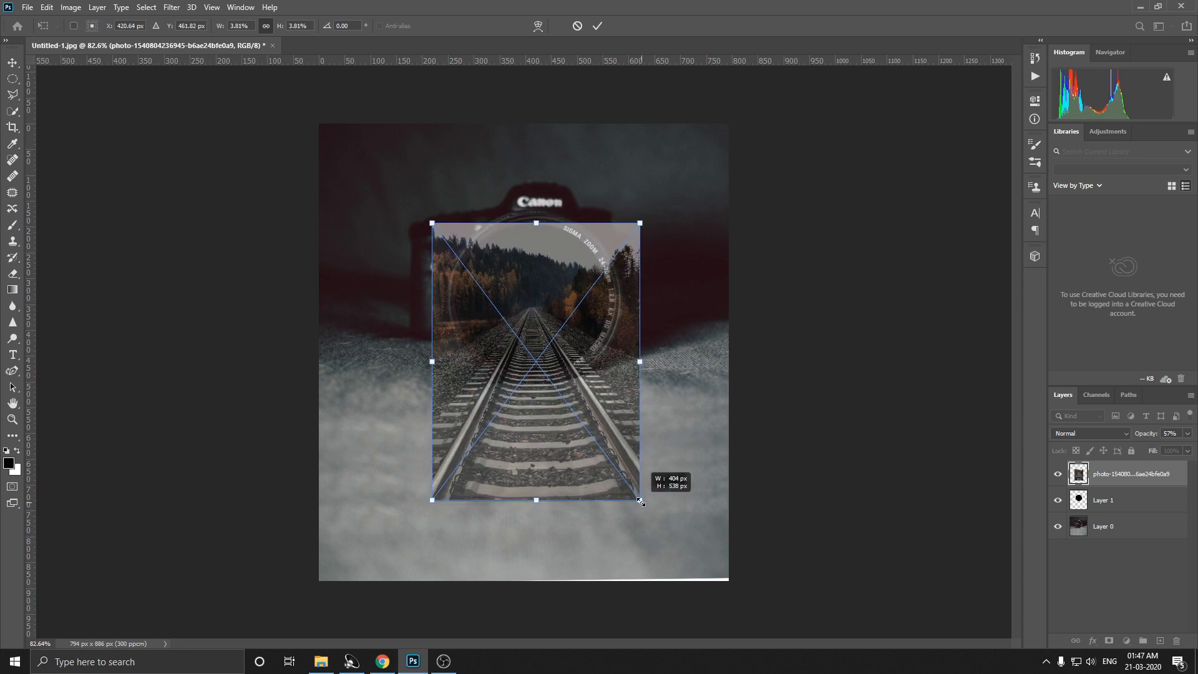
drag(536, 499, 535, 530)
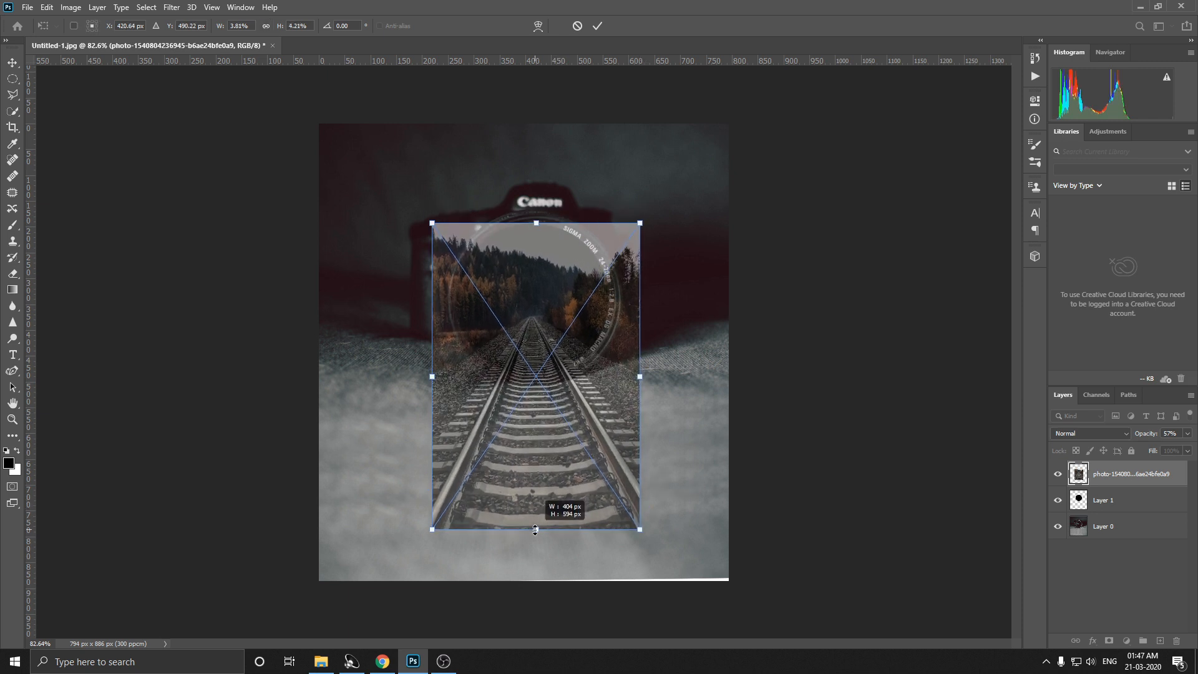
drag(640, 376, 643, 377)
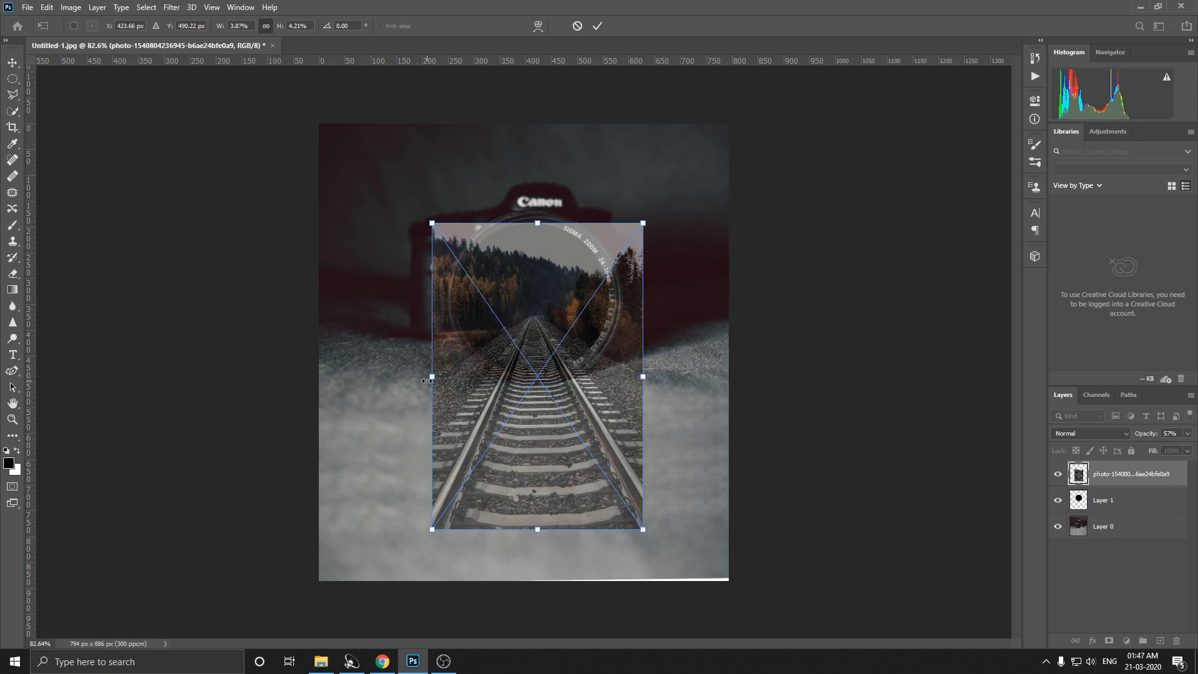
drag(427, 380, 421, 381)
drag(542, 448, 548, 437)
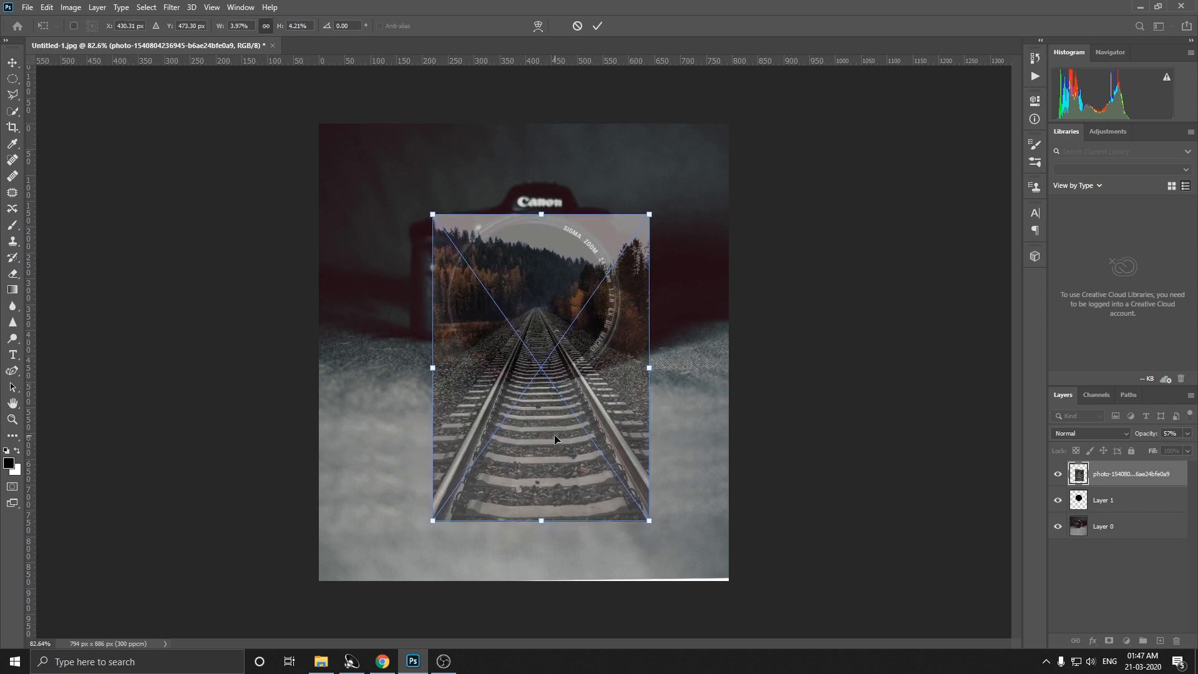
key(Return)
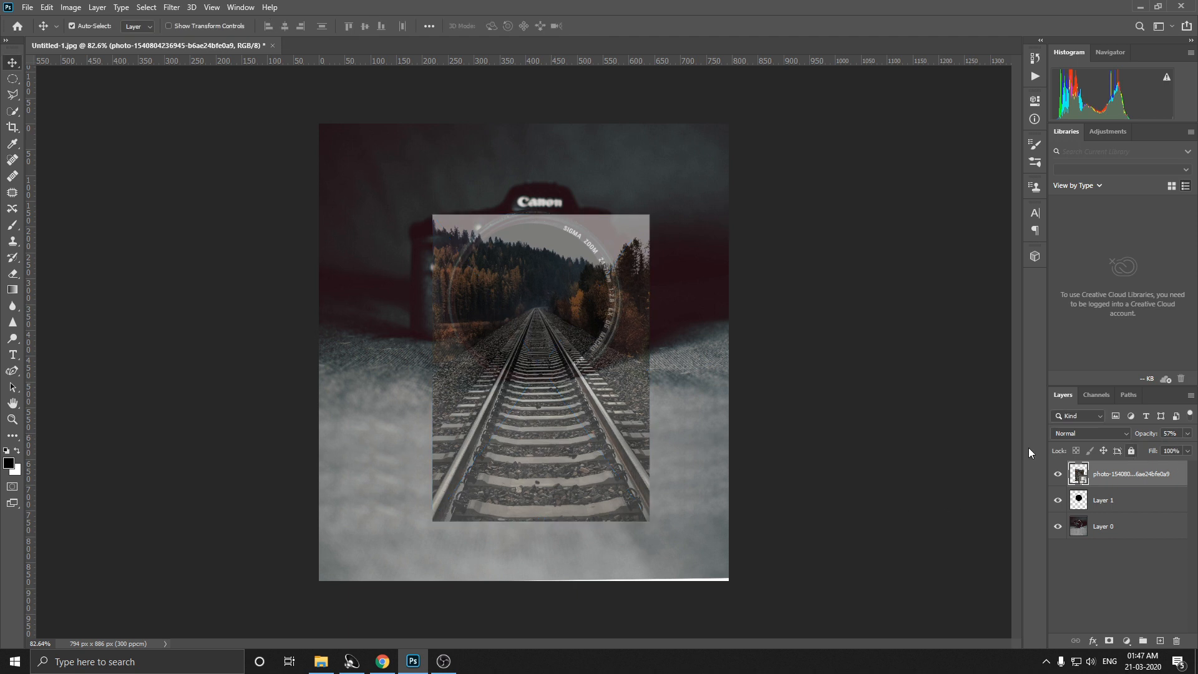
Step: Rasterize the railway photo layer and clip it to the black circle layer below
right_click(1128, 470)
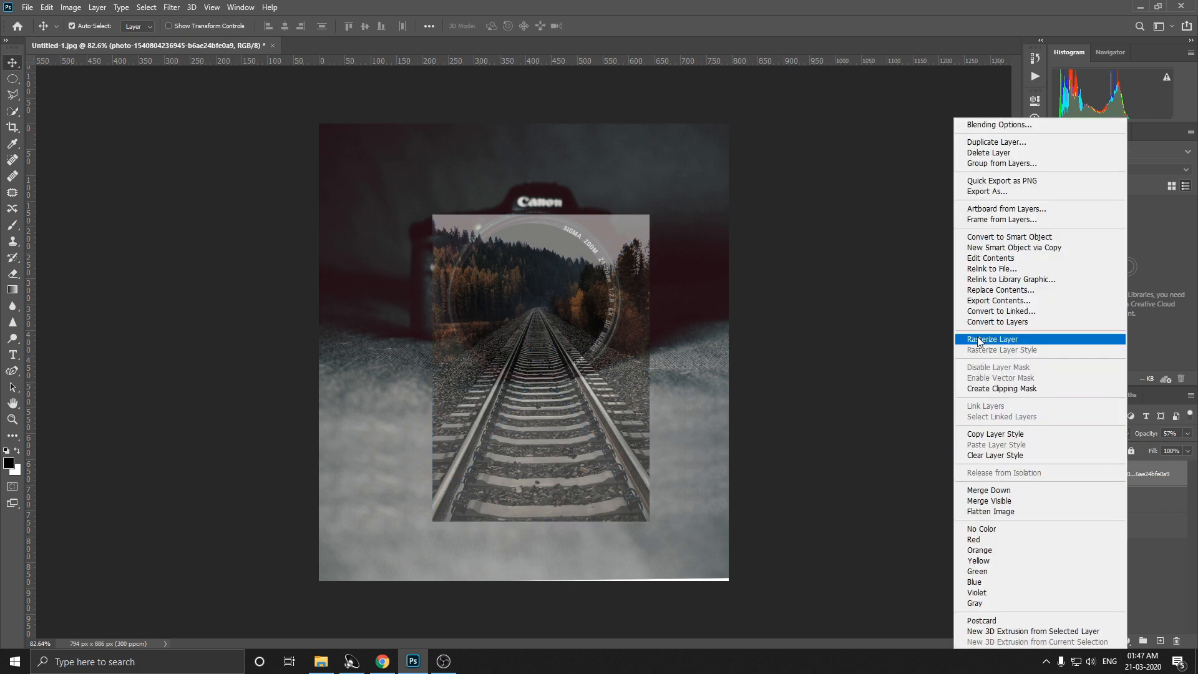
click(978, 340)
right_click(1129, 478)
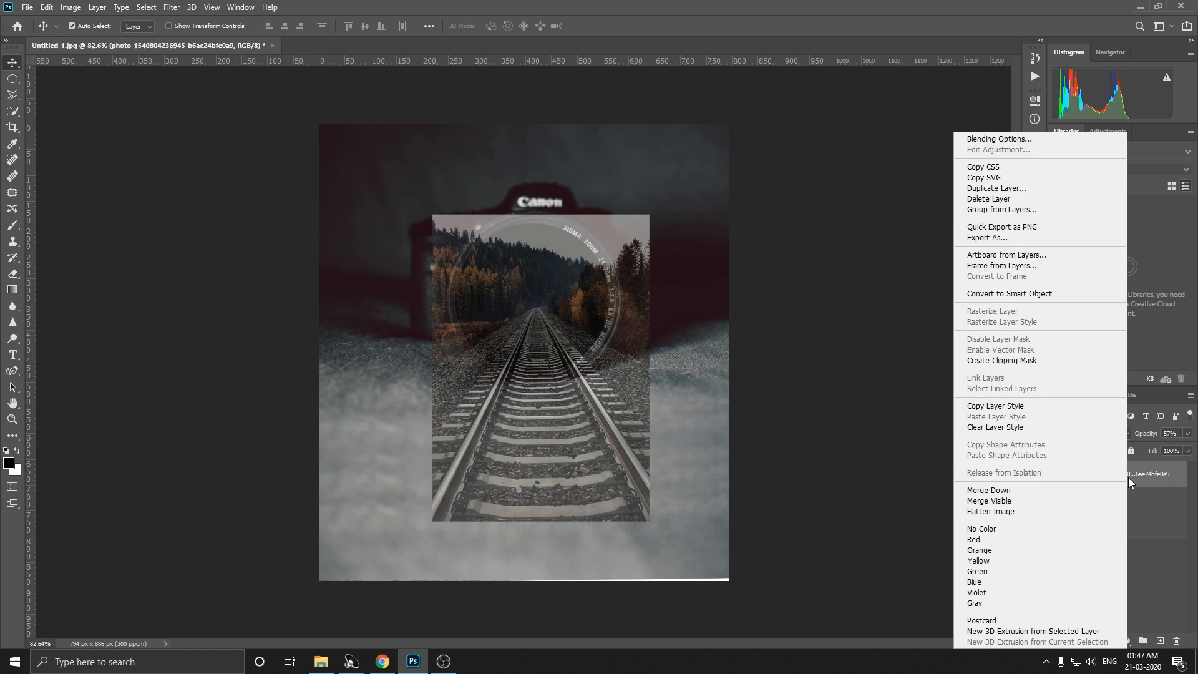
click(1001, 360)
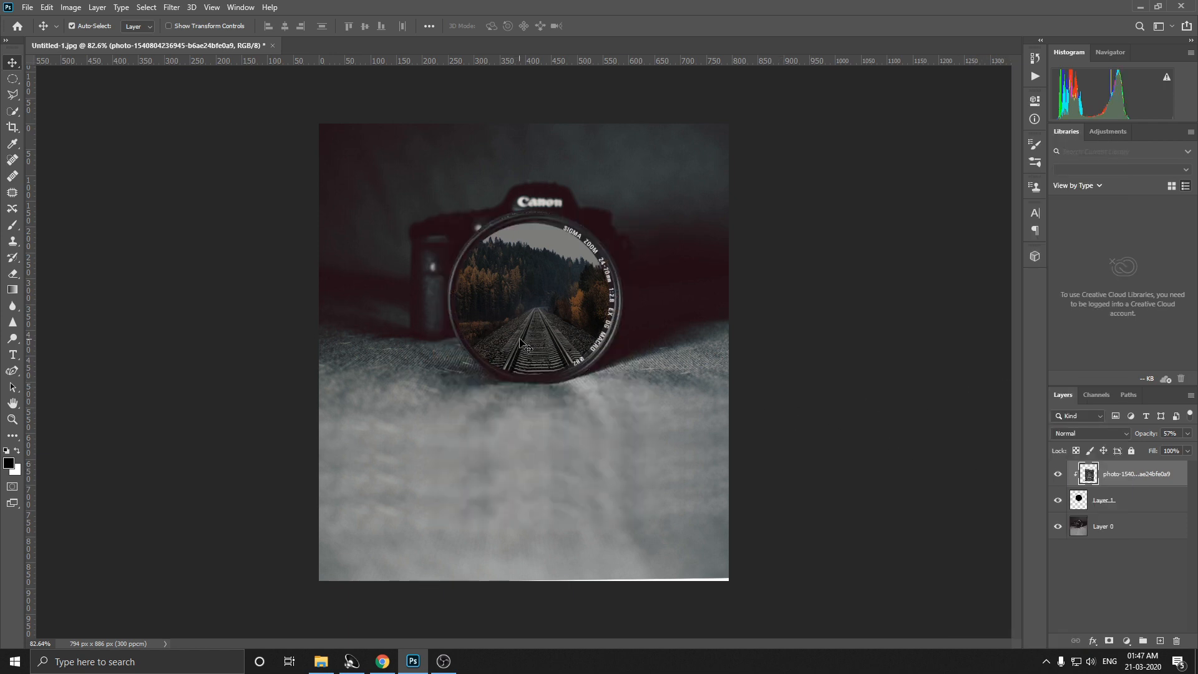
Step: Duplicate the clipped railway photo layer, undo a trial move of the copy, and delete the original layer
drag(522, 338, 523, 338)
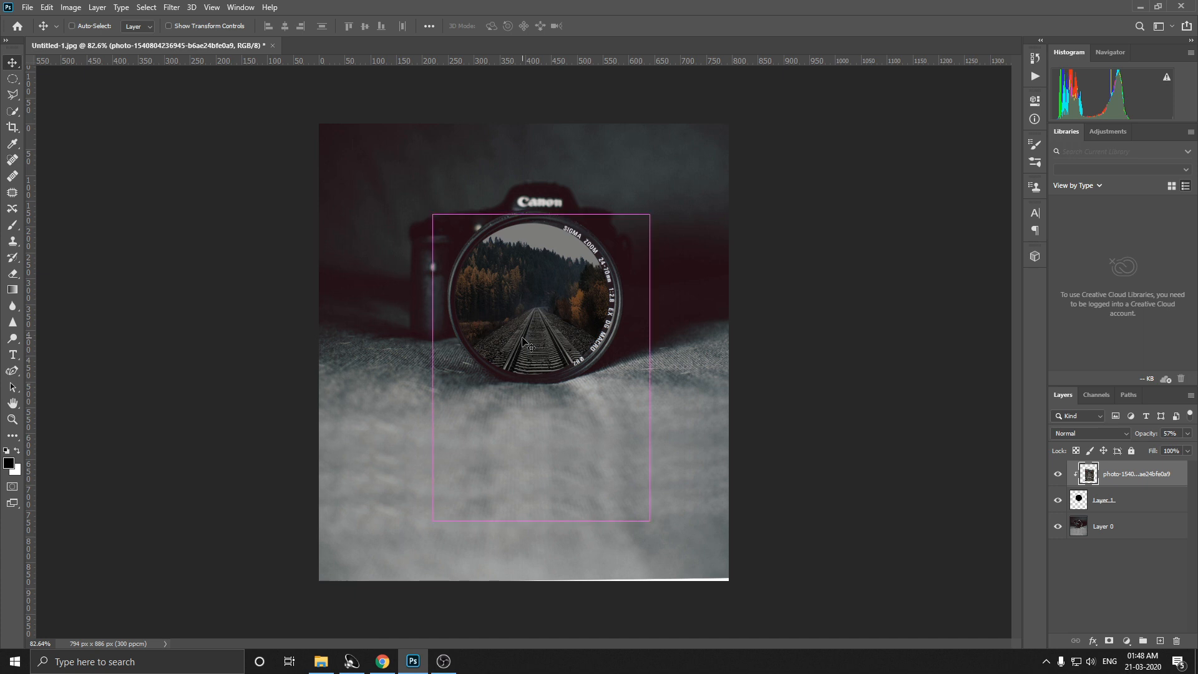
right_click(523, 342)
click(528, 345)
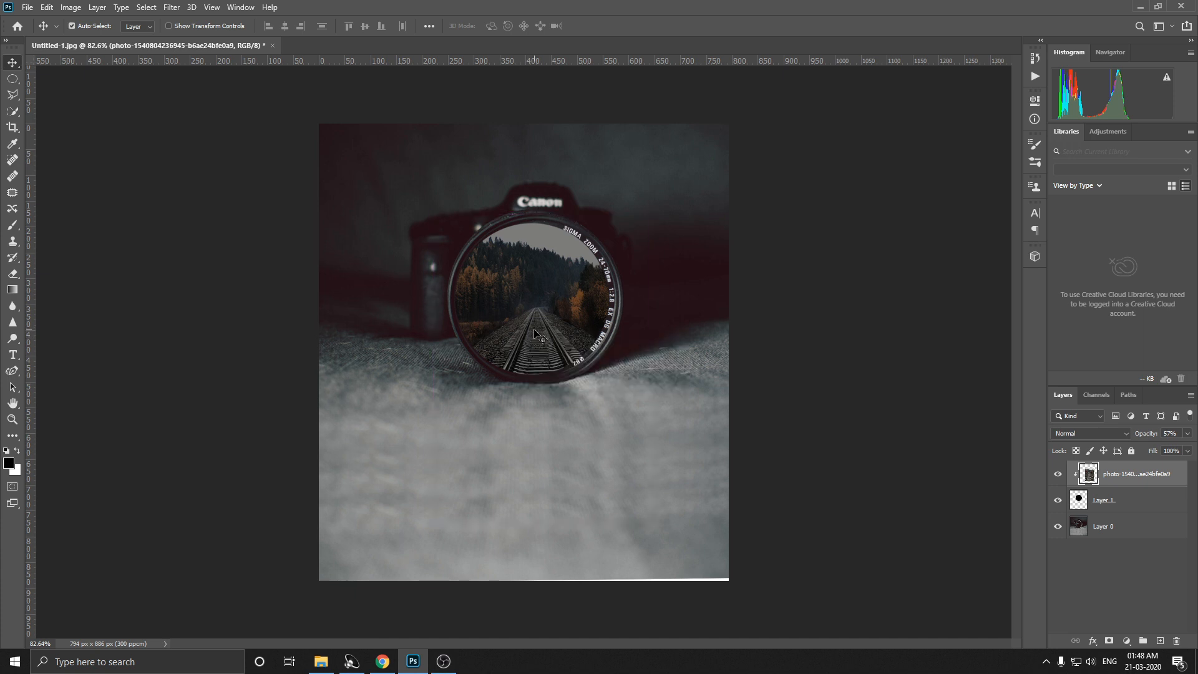
drag(1126, 478, 1160, 643)
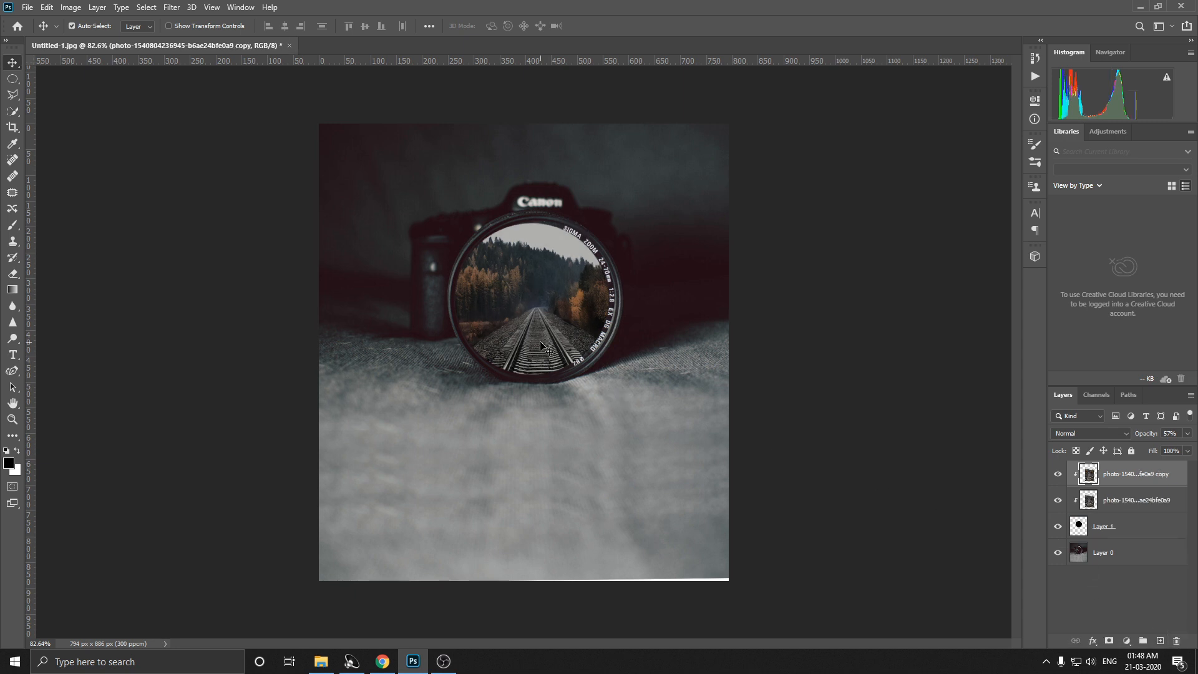
mouse_move(537, 345)
mouse_down()
mouse_move(534, 359)
mouse_move(532, 343)
mouse_up()
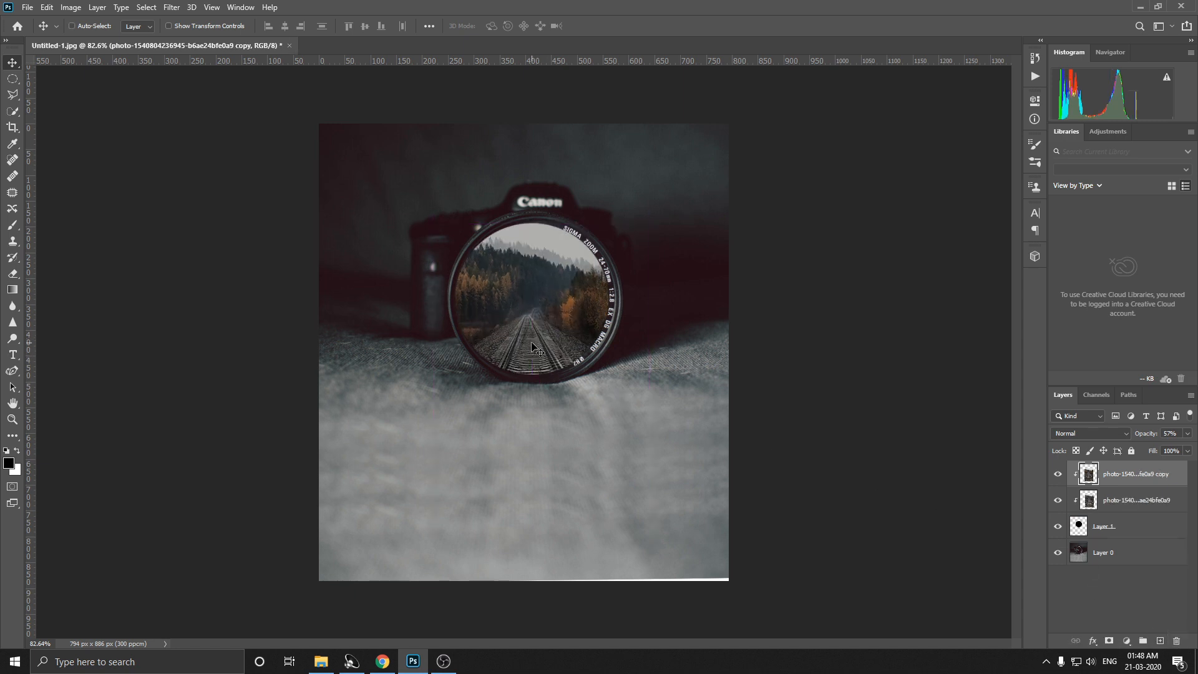
key(ctrl+z)
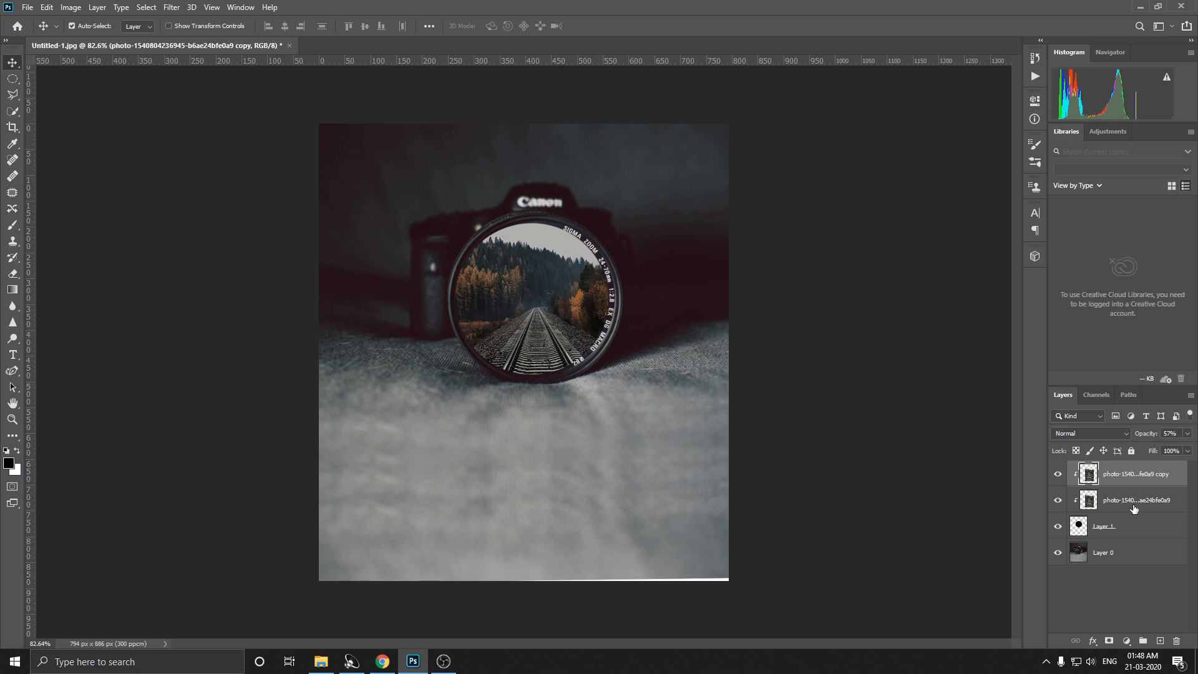
click(1135, 507)
key(Delete)
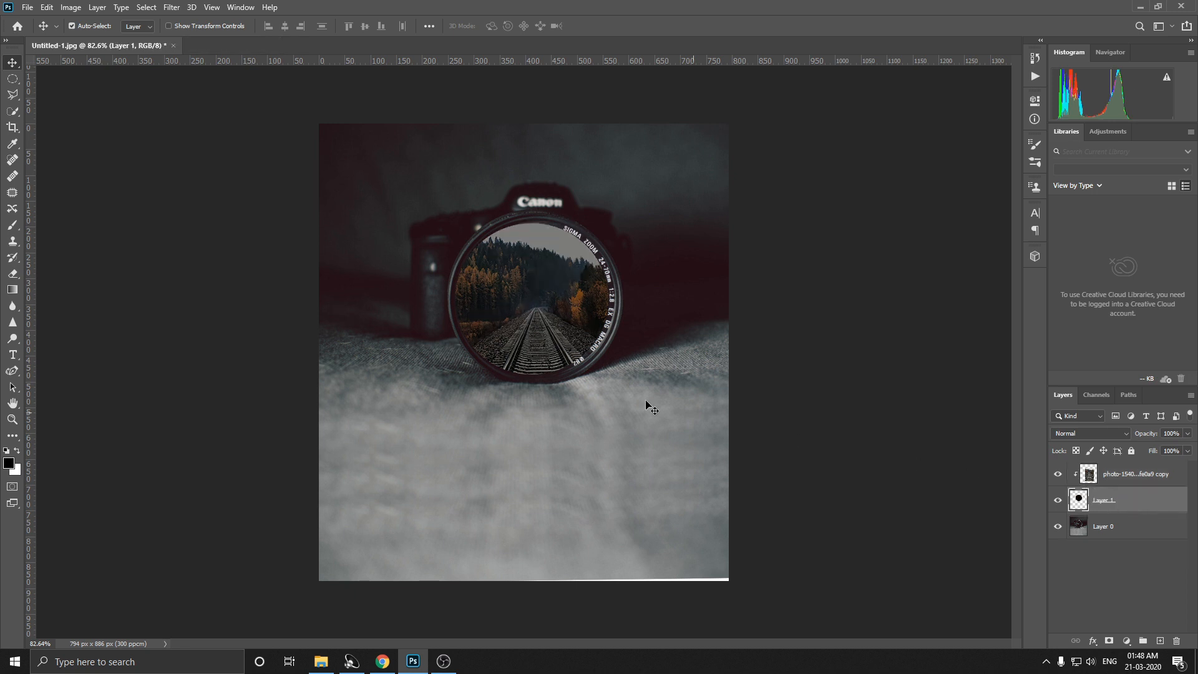
Step: Set the opacity of the clipped railway photo layer to 100%
click(1108, 484)
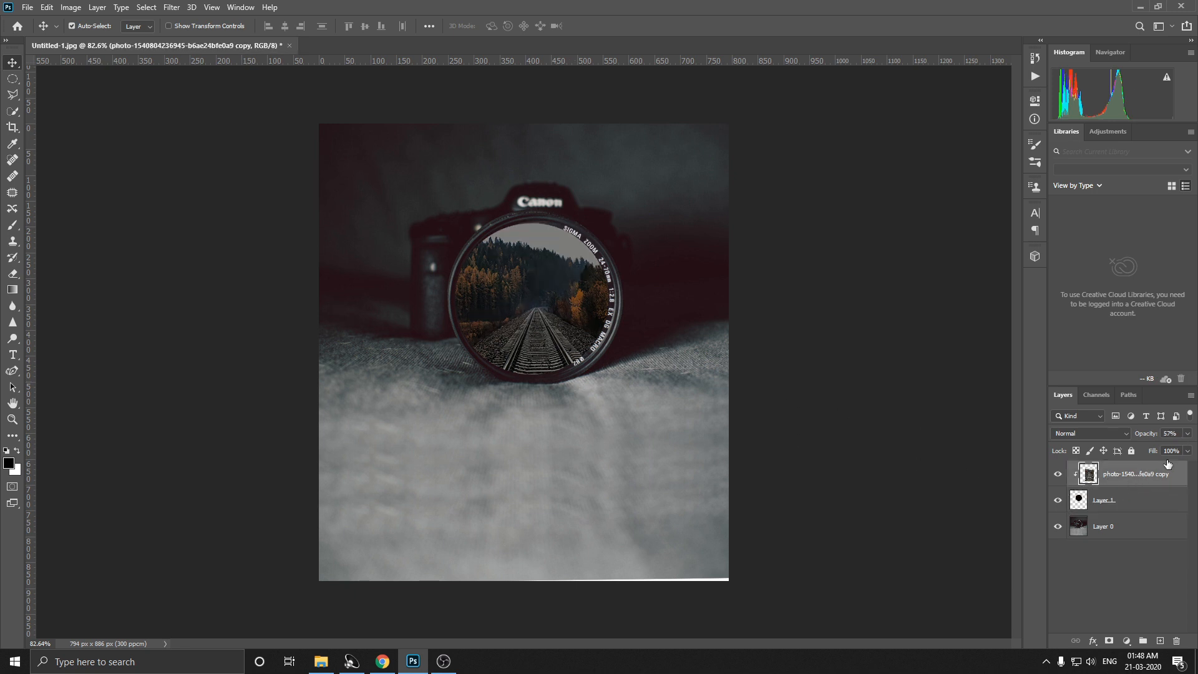
click(1187, 433)
drag(1163, 449, 1189, 448)
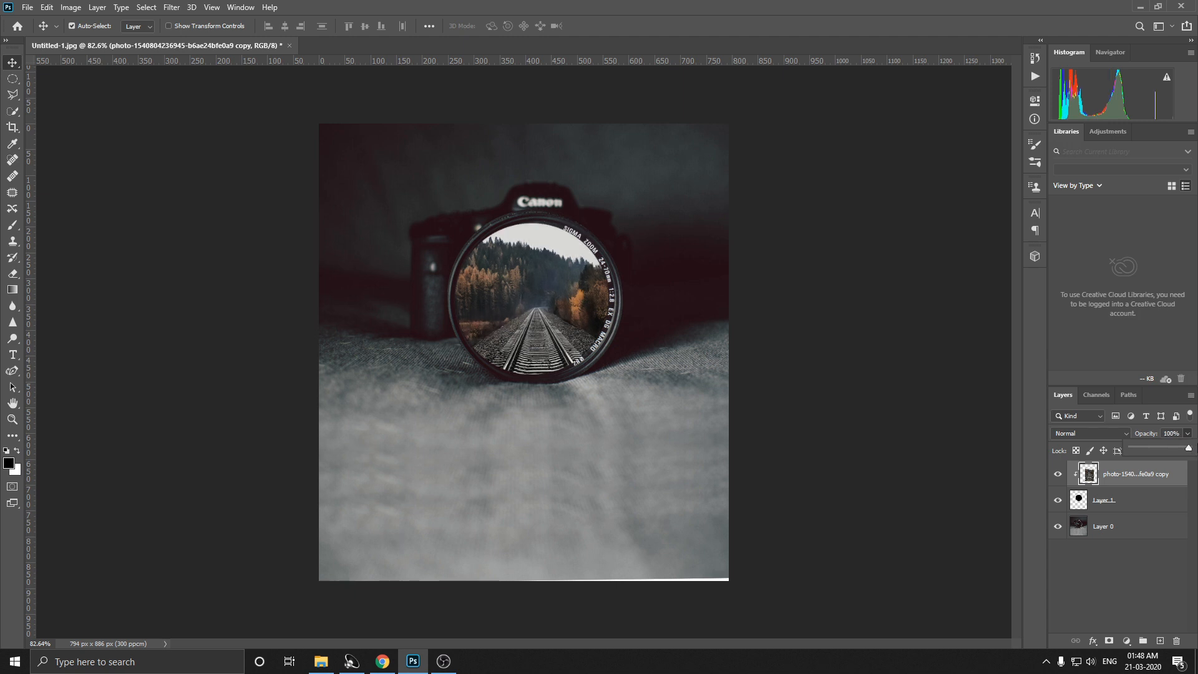
Step: Nudge the railway photo slightly upward inside the lens and duplicate its layer
click(535, 321)
drag(530, 330, 532, 326)
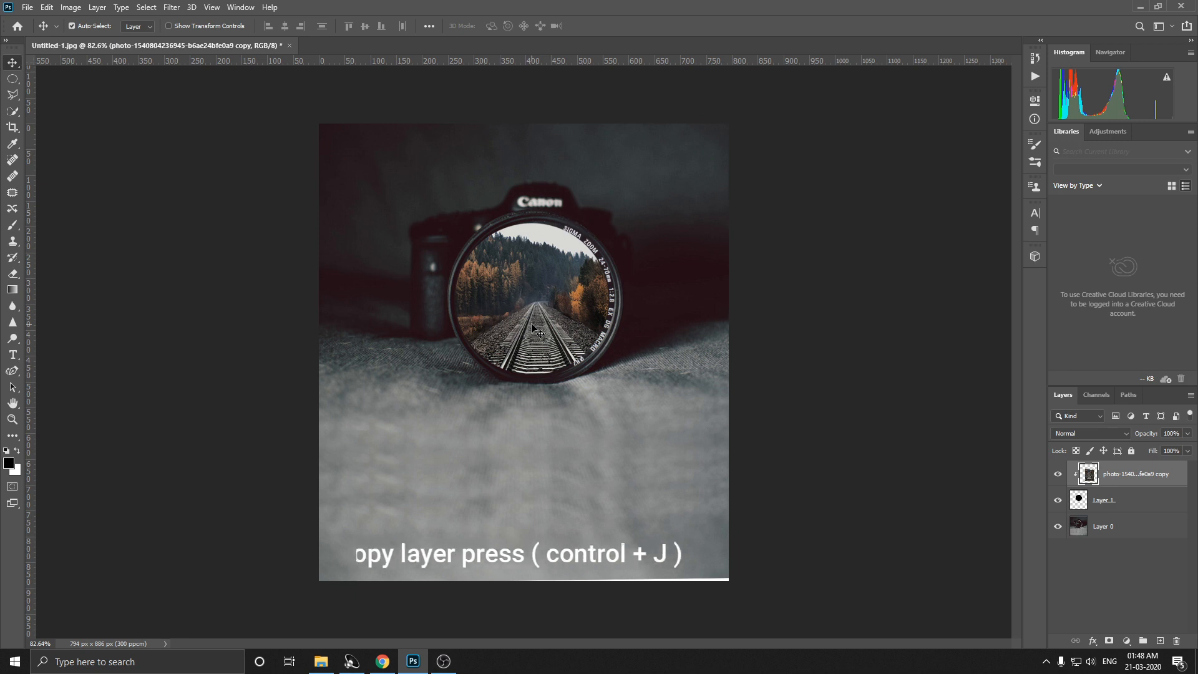
key(ctrl)
key(ctrl+j)
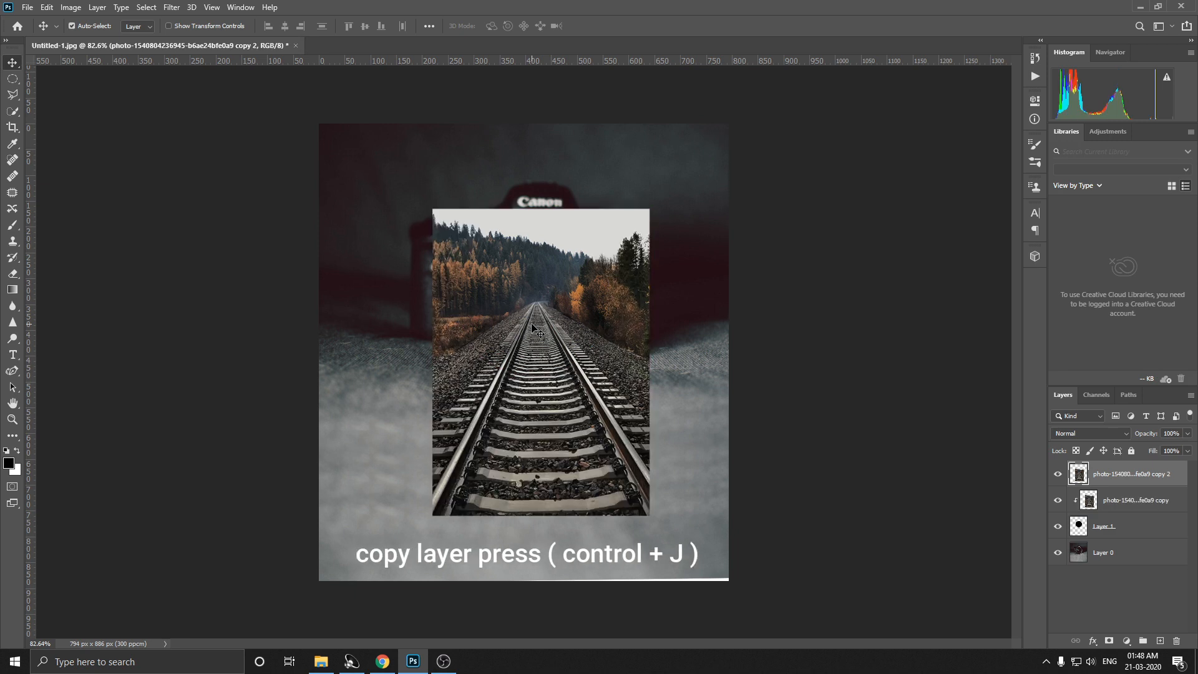
Step: Try to outline the railway track as a triangular selection with the Polygonal Lasso, closing it across the lower sleepers
click(13, 97)
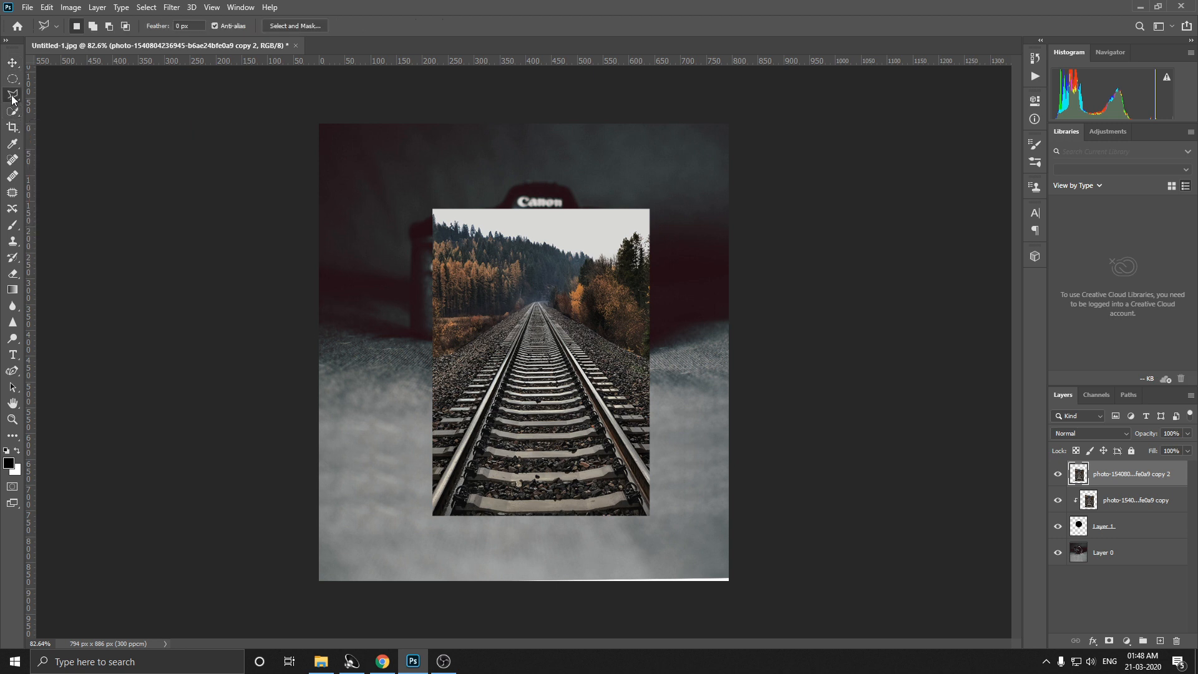
click(433, 493)
click(541, 303)
click(650, 472)
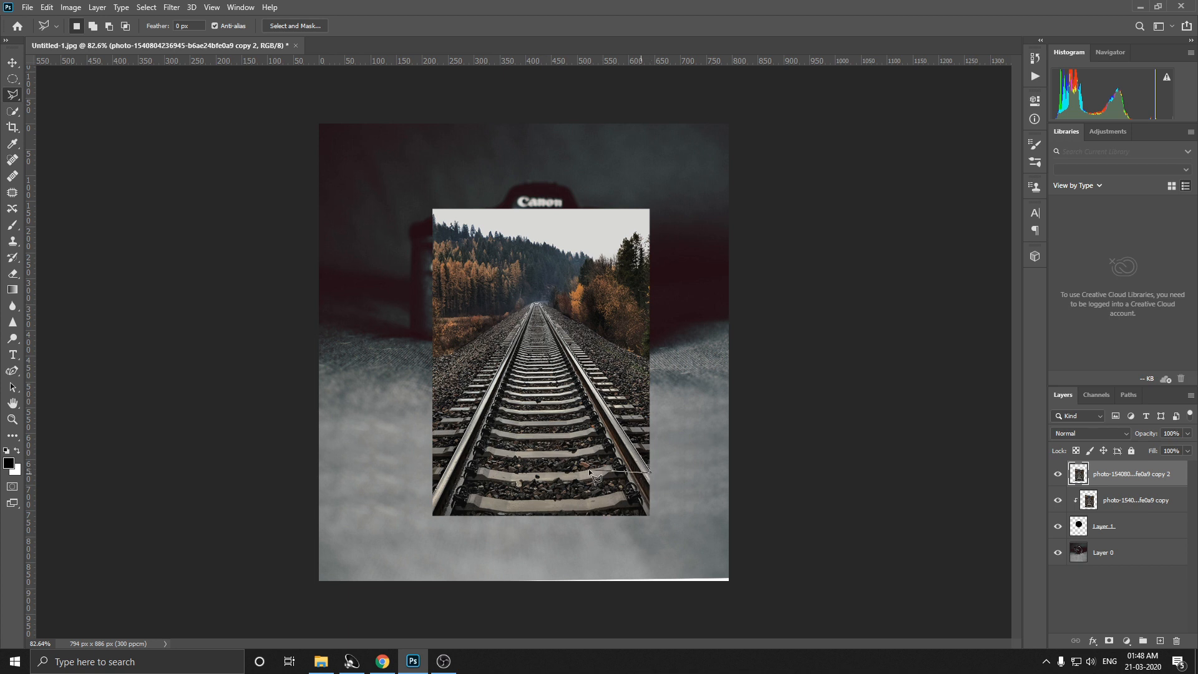
double_click(447, 469)
Step: Reselect the track with the Polygonal Lasso, along both outer rails to the vanishing point with a straight edge across the lower sleepers
scroll(447, 469, up, 7)
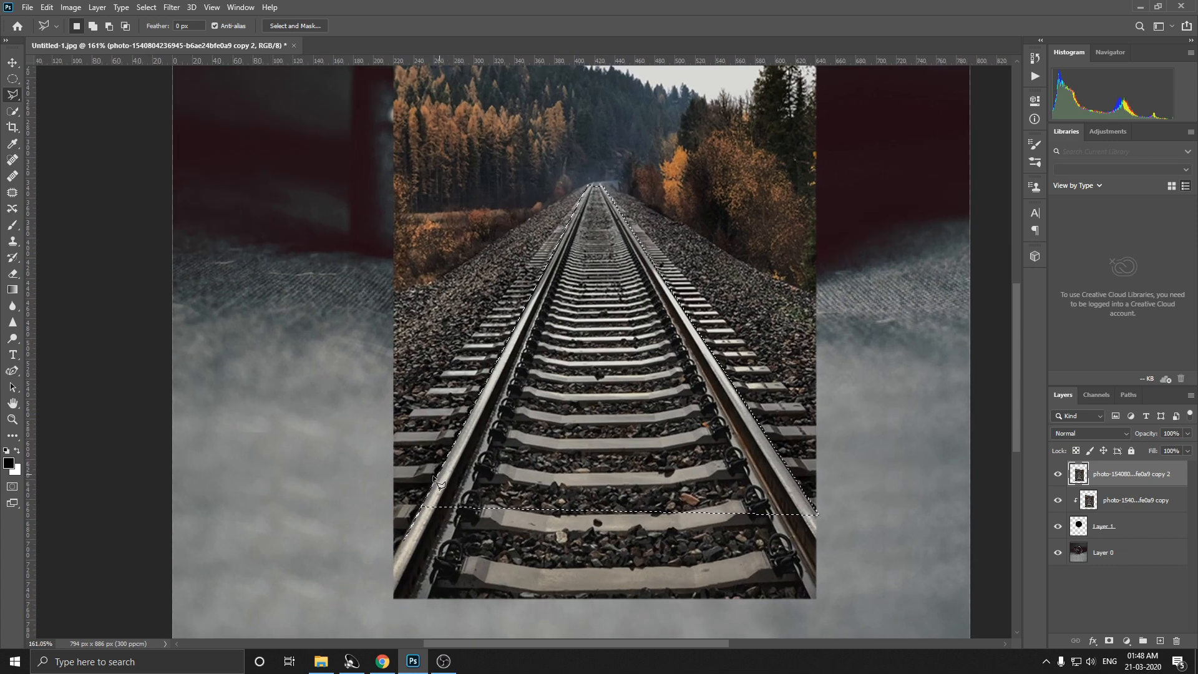
scroll(437, 481, up, 4)
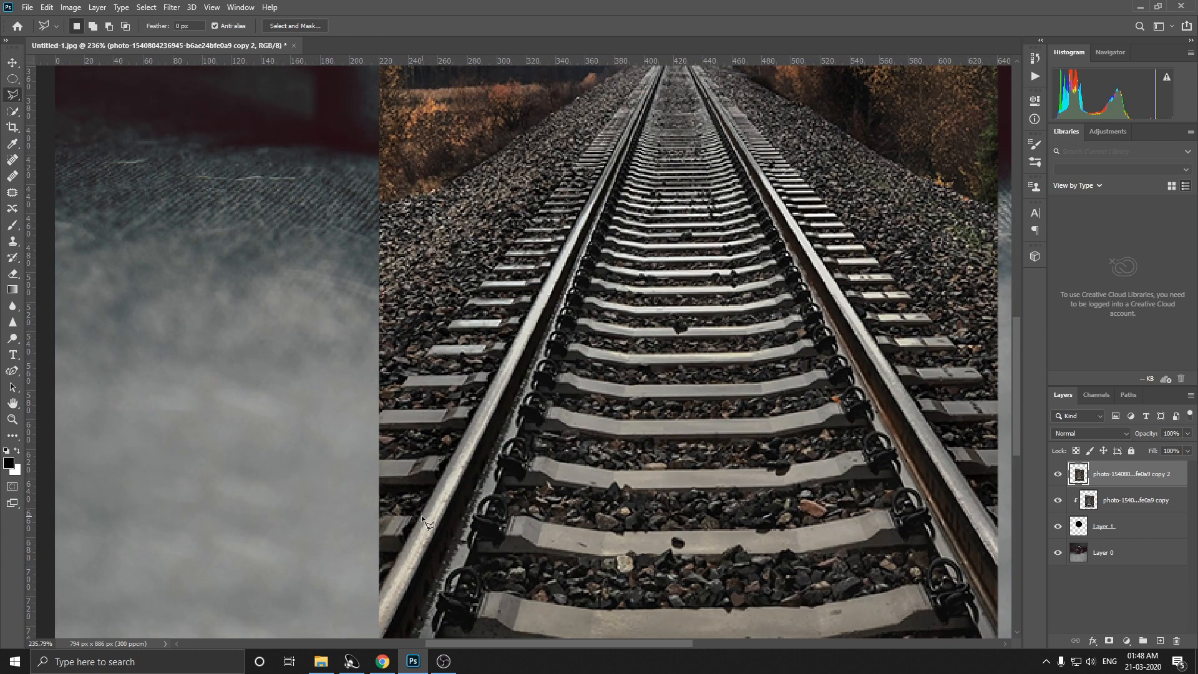
click(422, 513)
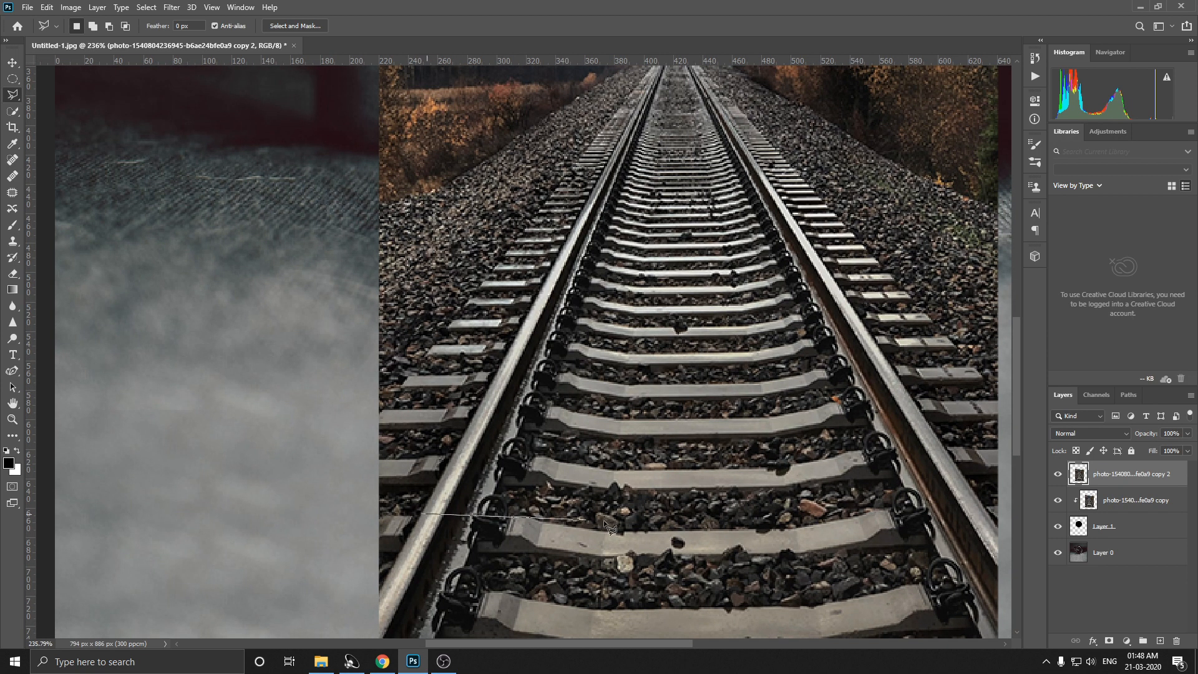
click(989, 513)
scroll(886, 350, down, 4)
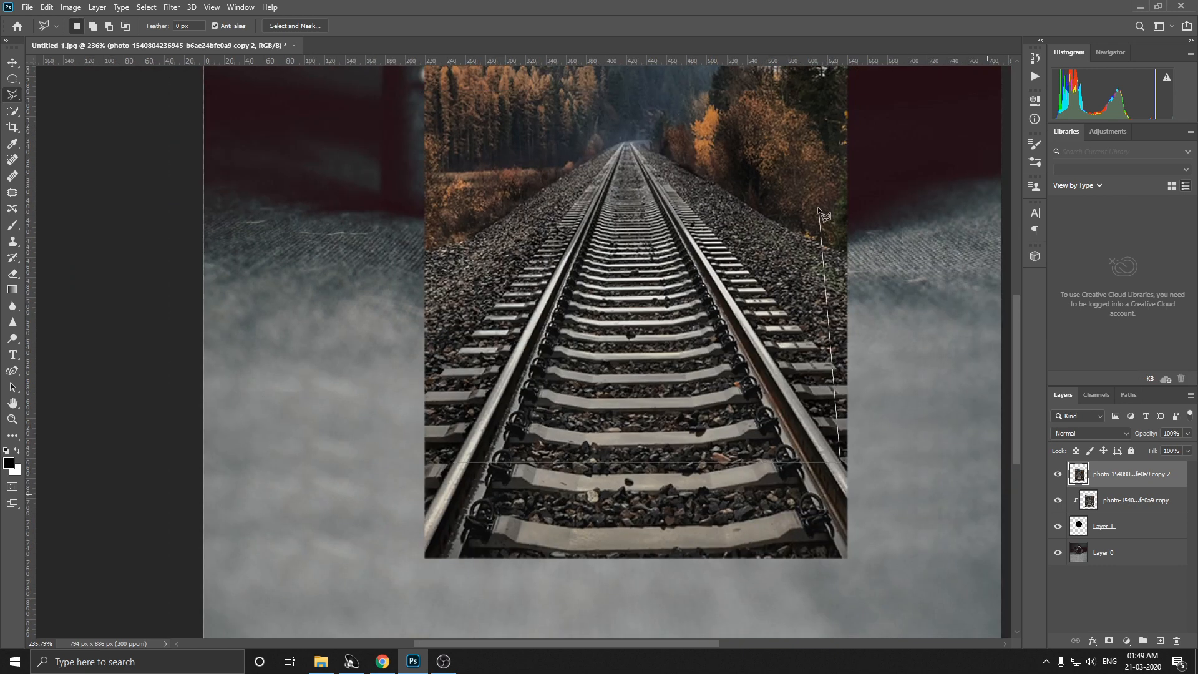
click(621, 147)
click(453, 462)
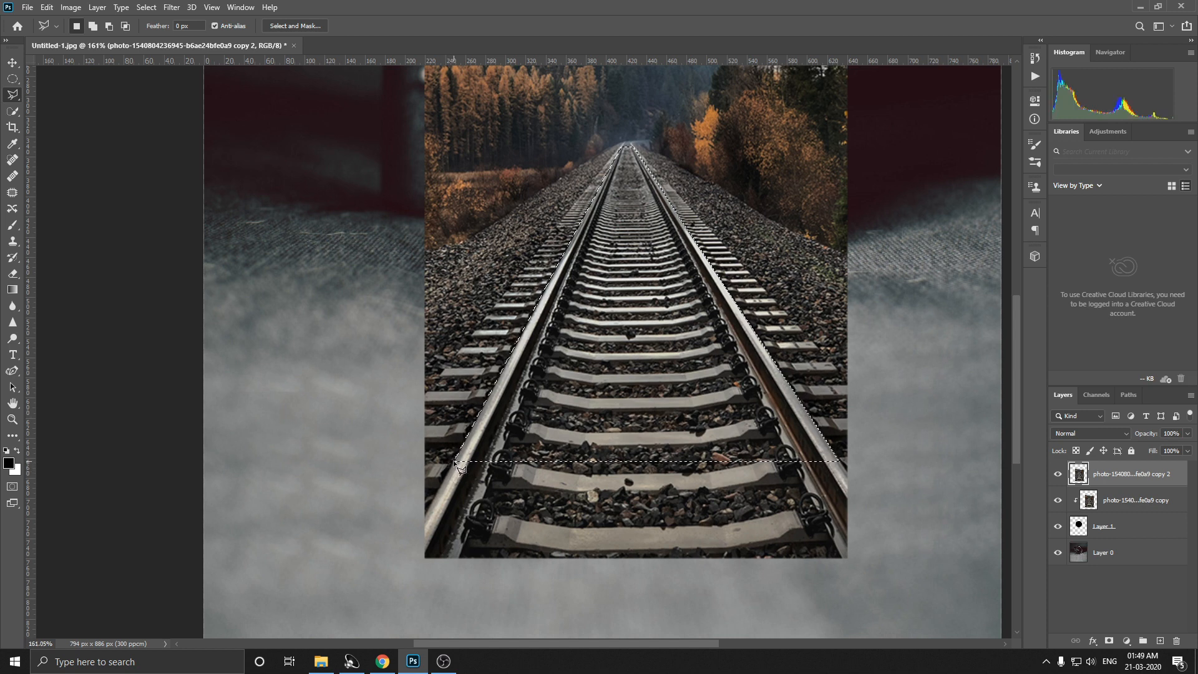
scroll(594, 339, down, 1)
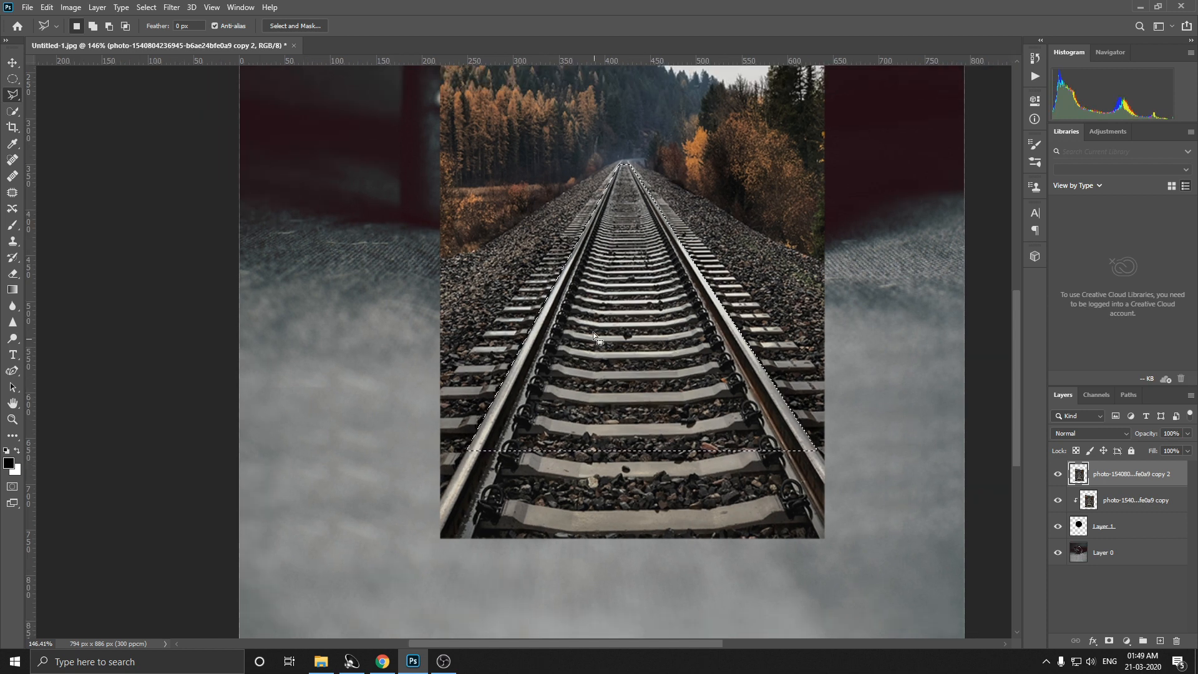
Step: Use Select and Mask to output the track selection as a Layer Mask on the top railway photo layer
click(312, 25)
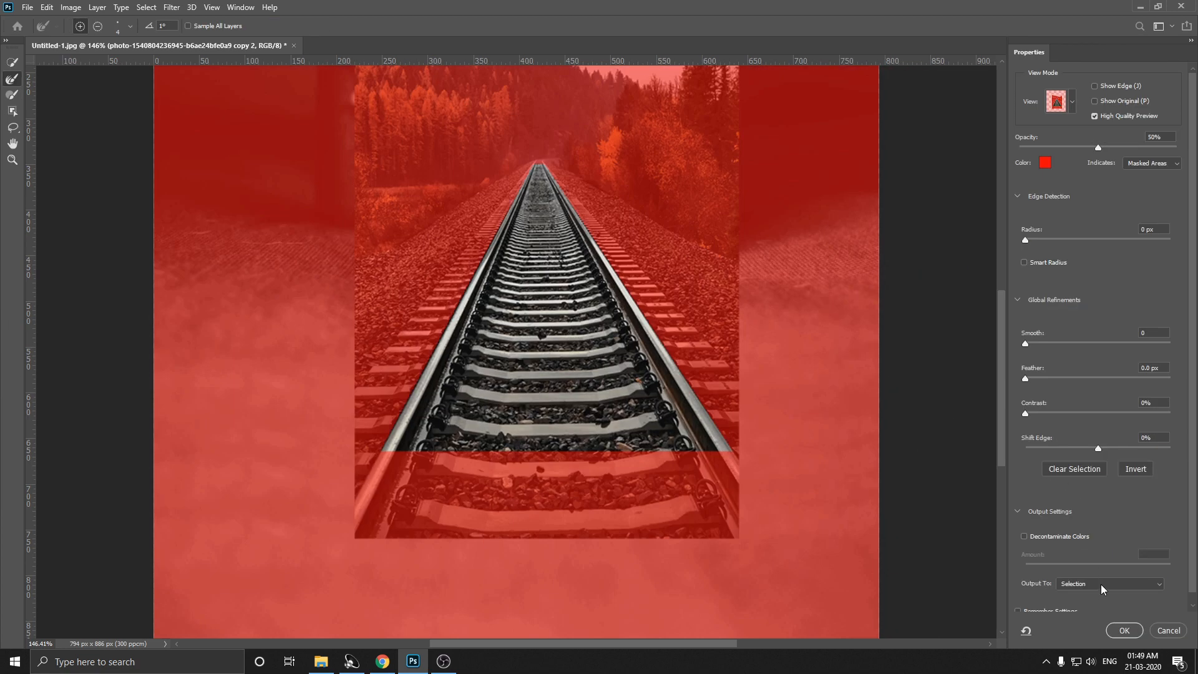
click(1101, 585)
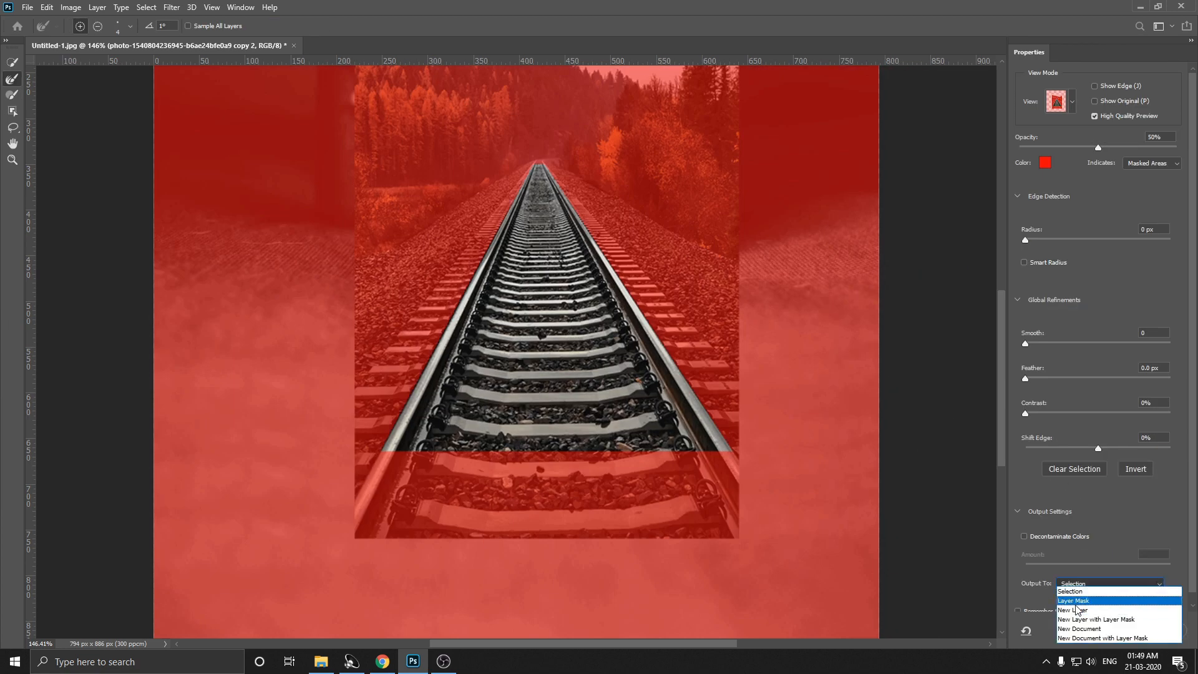
click(1077, 602)
click(1124, 631)
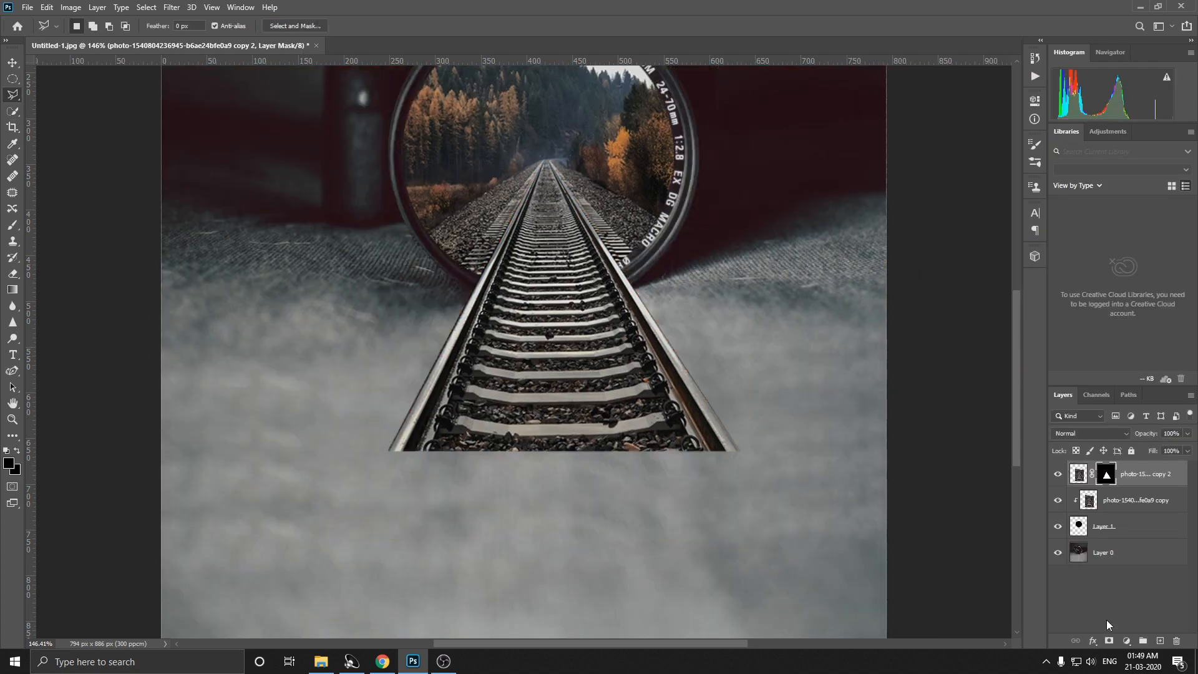
Step: Move the masked track layer slightly upward to align it with the rails inside the lens
scroll(750, 440, down, 5)
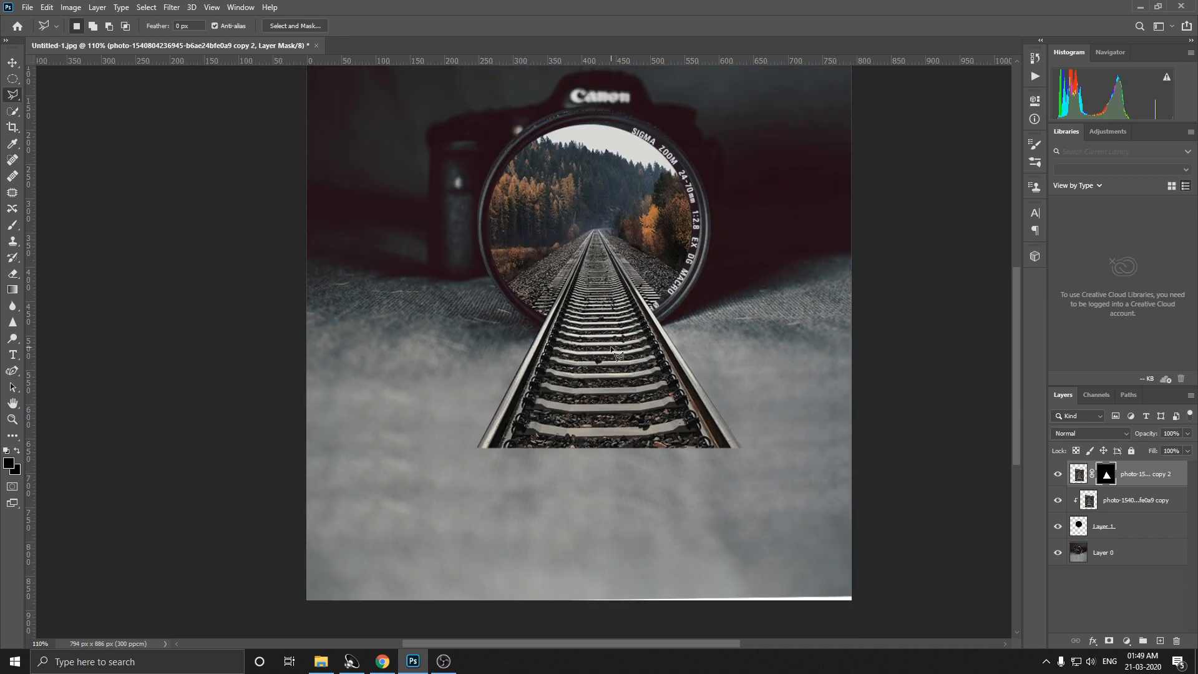
scroll(618, 355, down, 1)
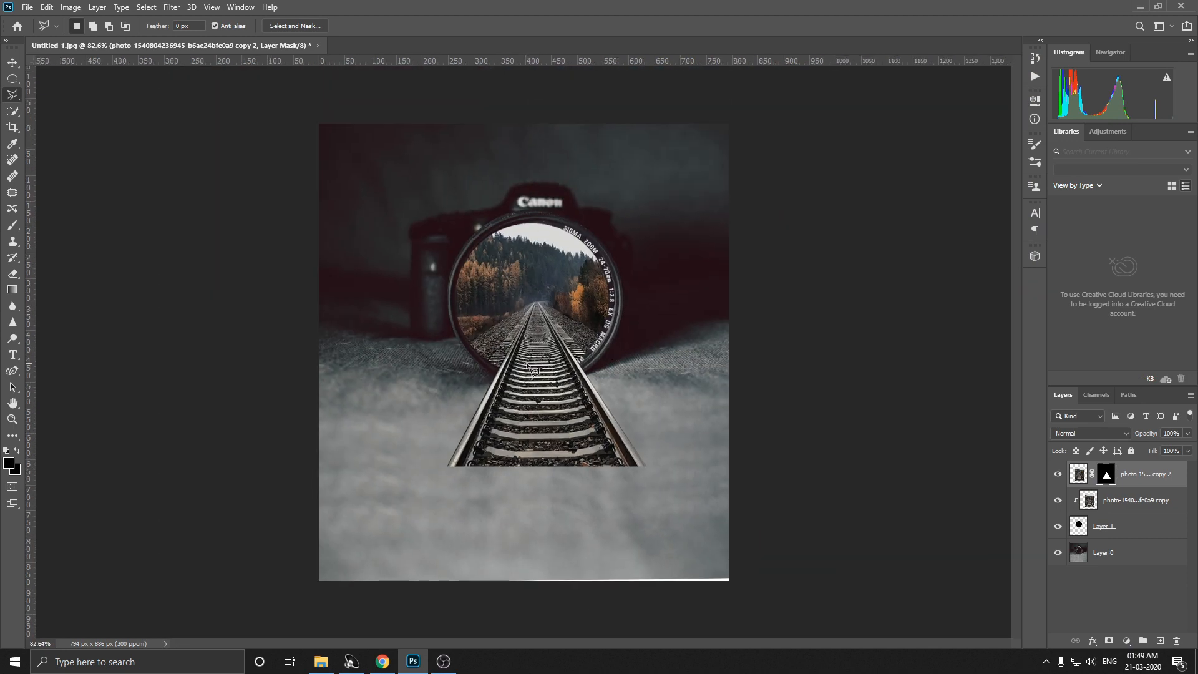
key(v)
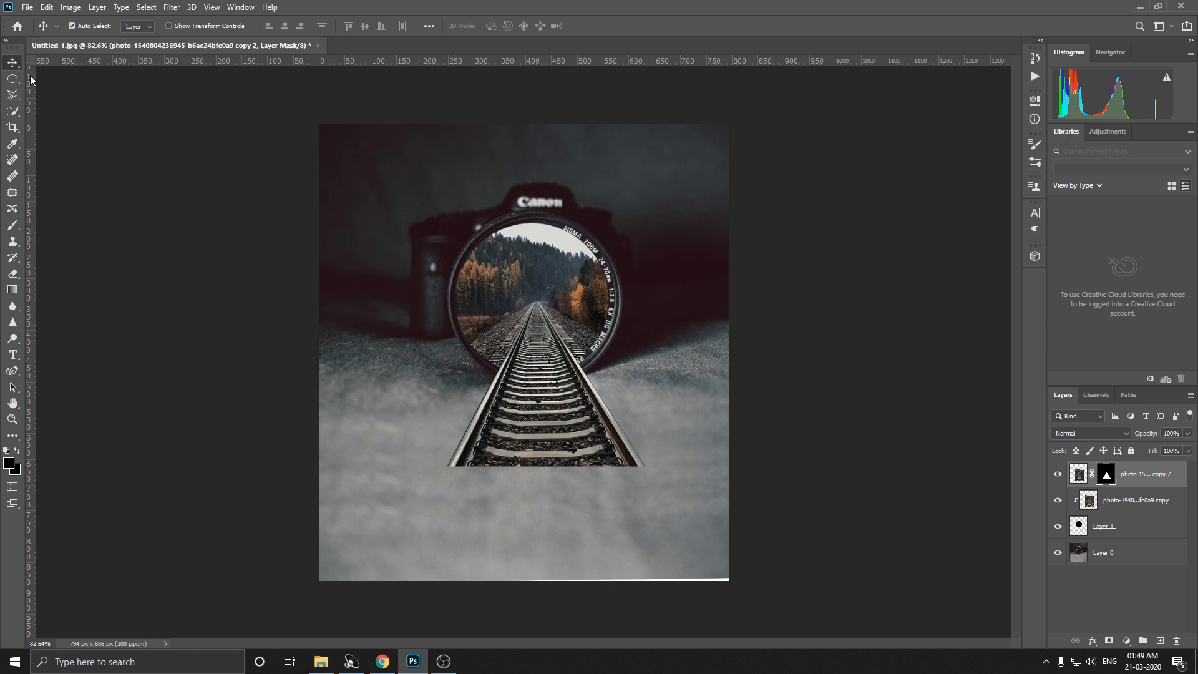
click(550, 392)
drag(550, 389, 553, 386)
key(Up)
key(Up)
key(Up)
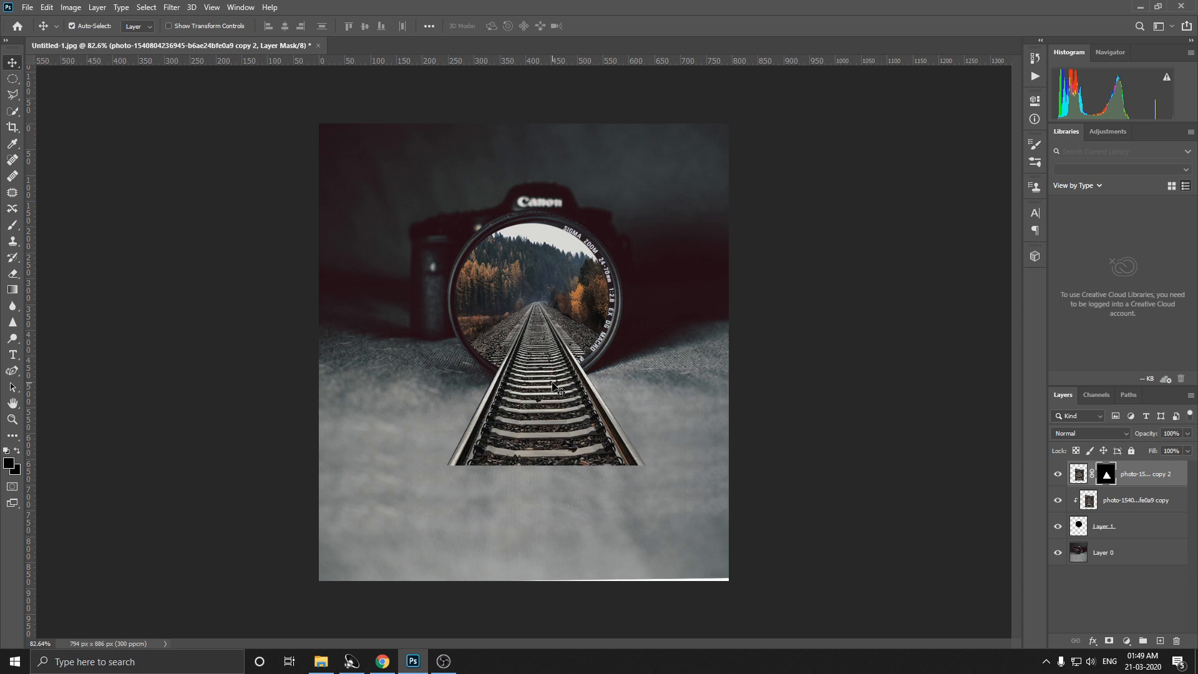
key(Up)
key(Up)
key(Up)
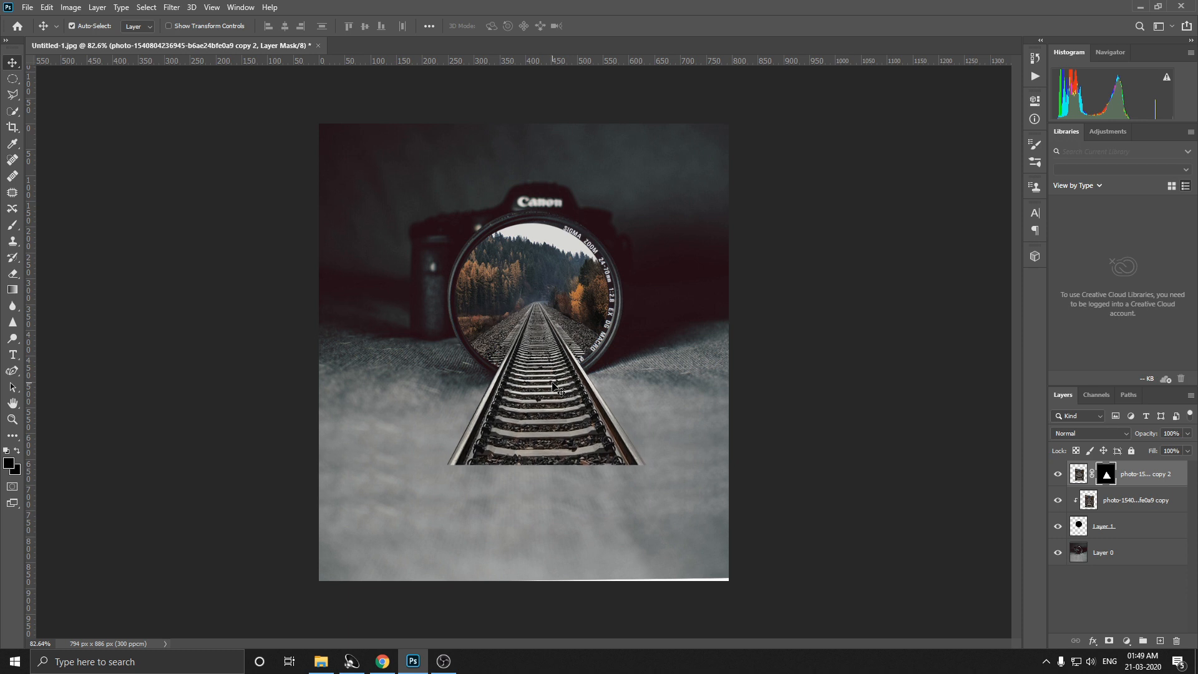
Step: Crop the image to about 709 × 608 px around the camera, ending at the lower edge of the cut-out track
scroll(552, 383, down, 1)
scroll(552, 383, up, 1)
click(14, 130)
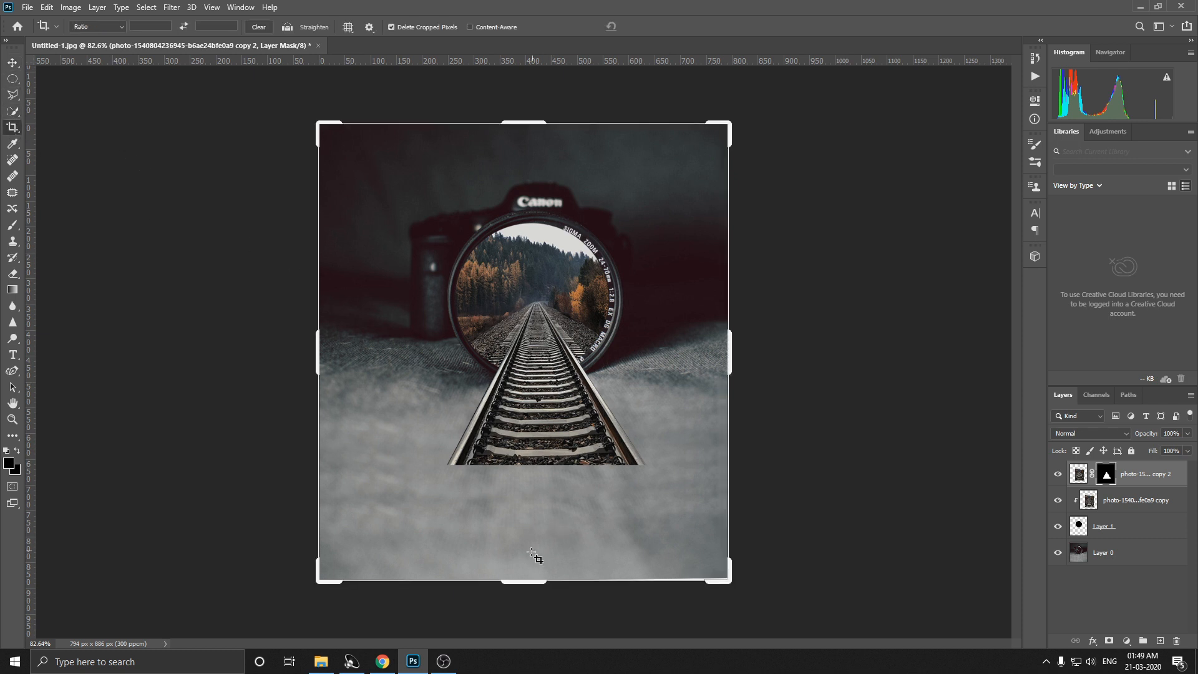
drag(536, 580, 521, 528)
drag(315, 342, 332, 342)
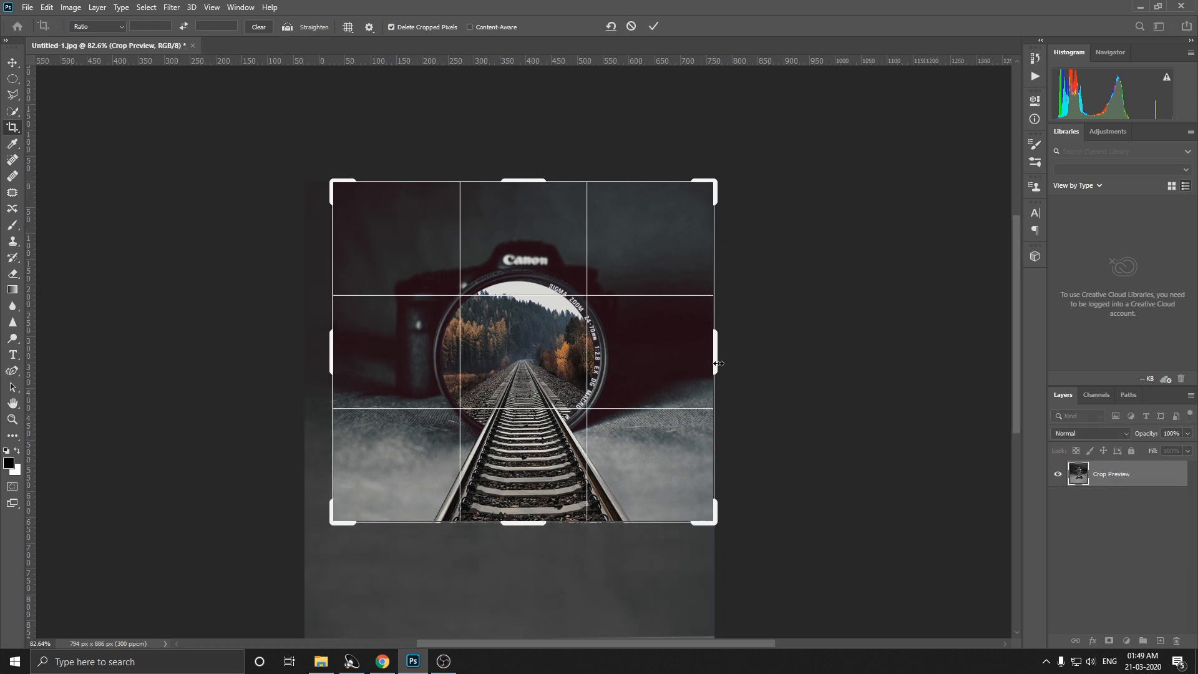
drag(718, 364, 710, 366)
drag(525, 182, 524, 197)
key(Return)
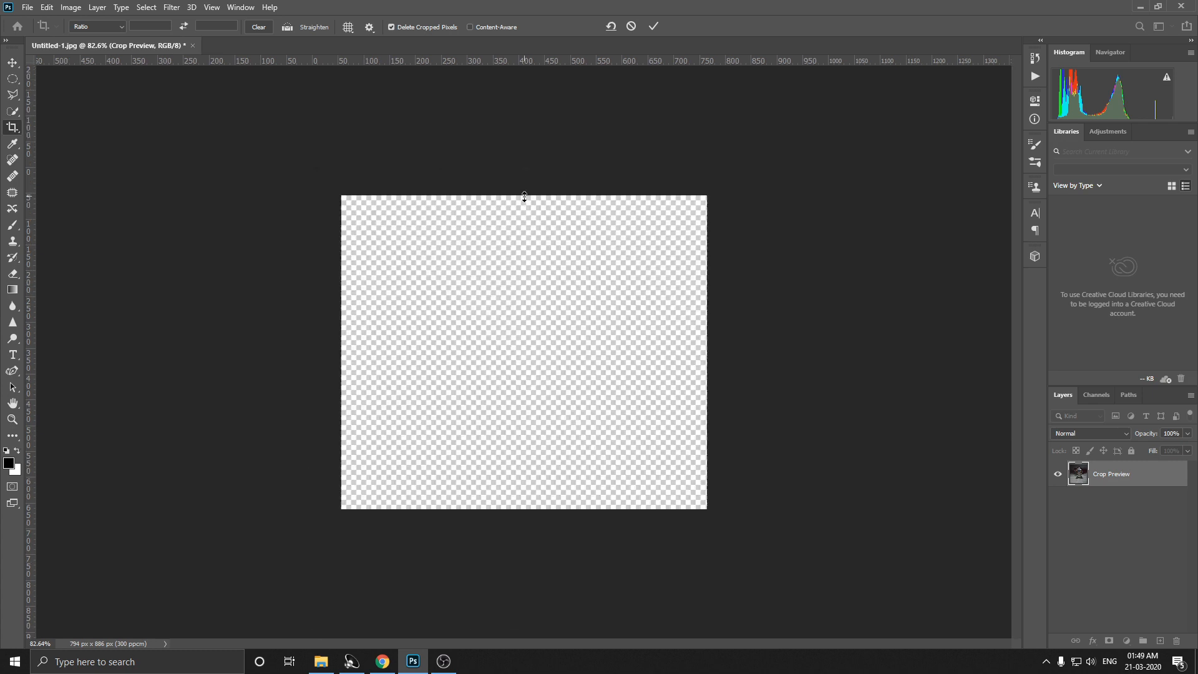
Step: Resize the image to a width of 1920 pixels with the proportions linked
click(73, 8)
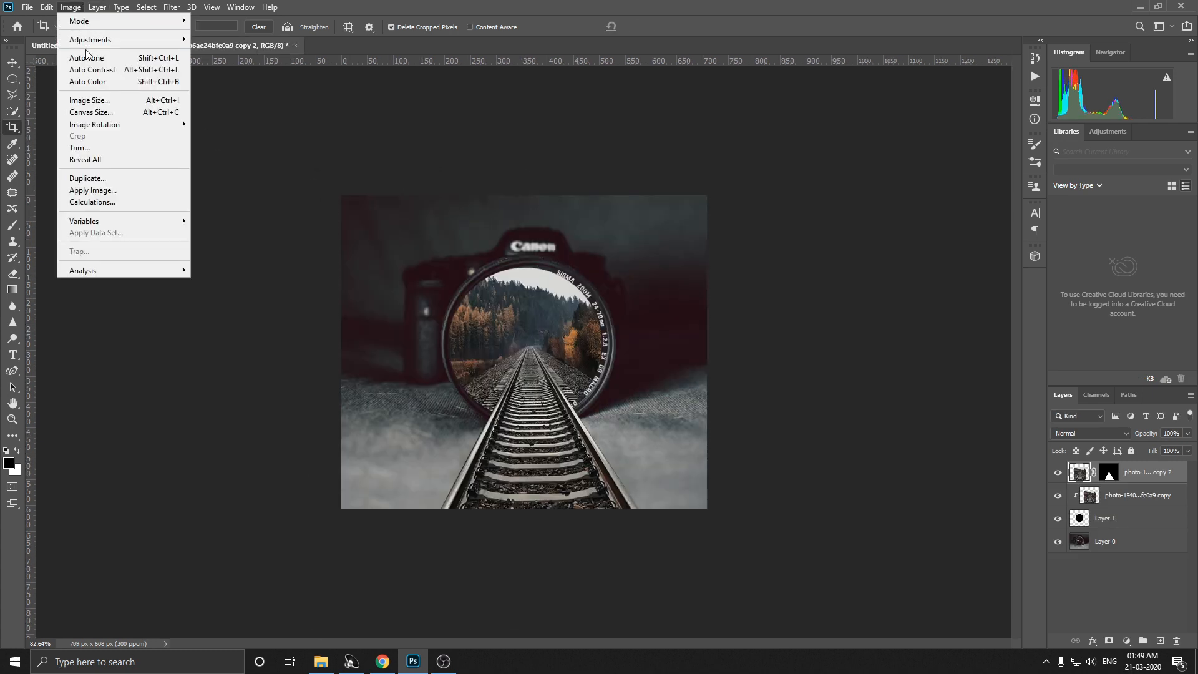
click(85, 103)
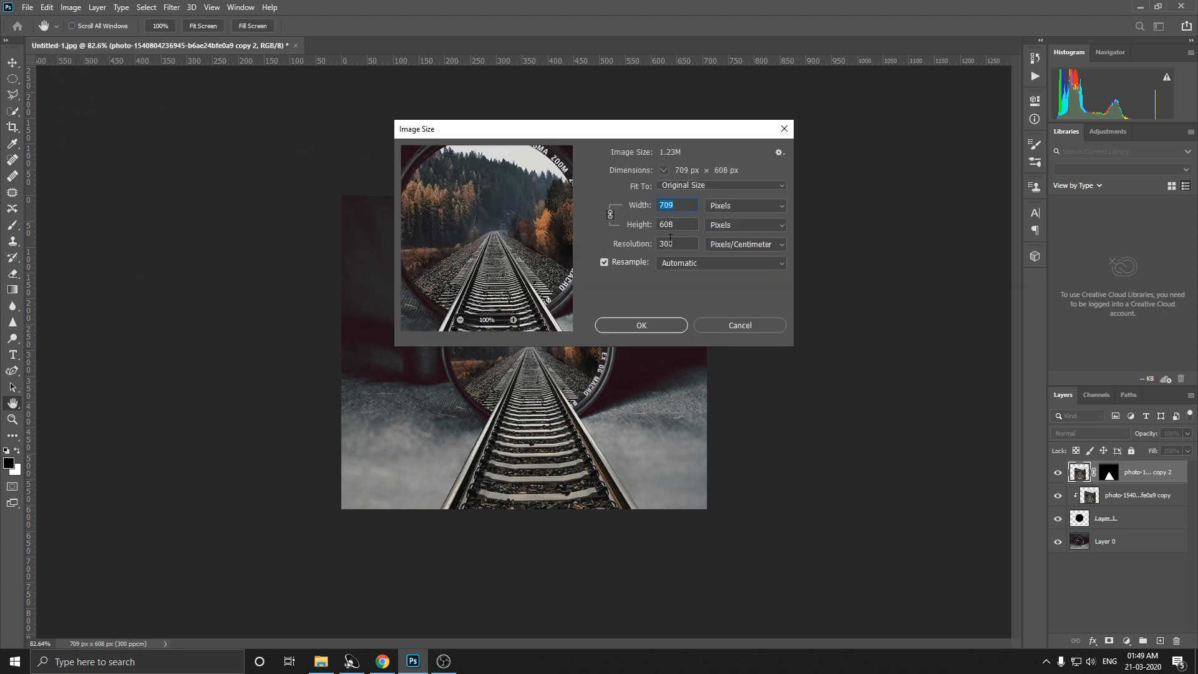
text(1080)
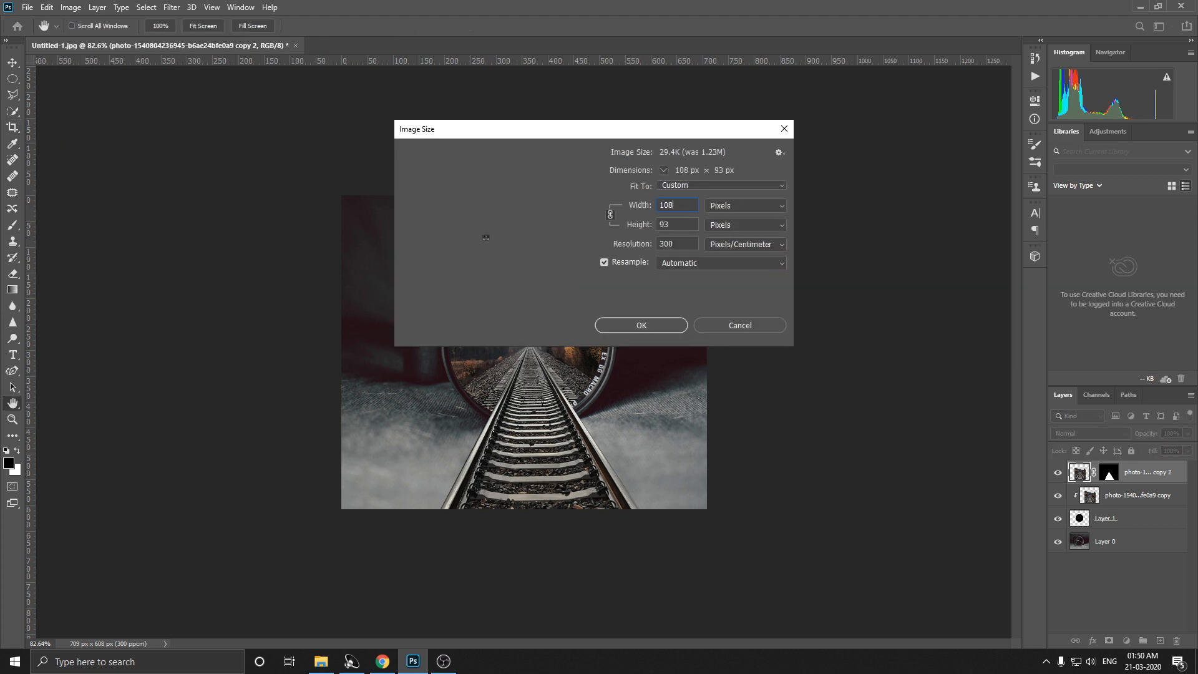
key(BackSpace)
key(BackSpace)
key(BackSpace)
text(920)
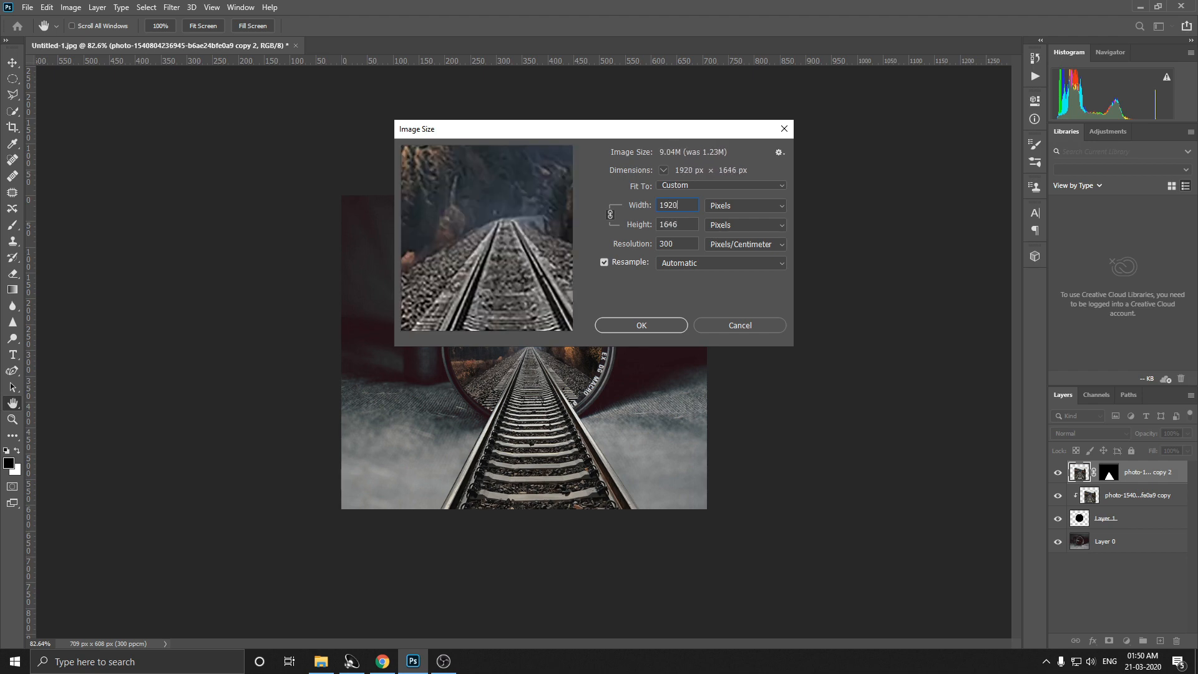
key(Return)
key(c)
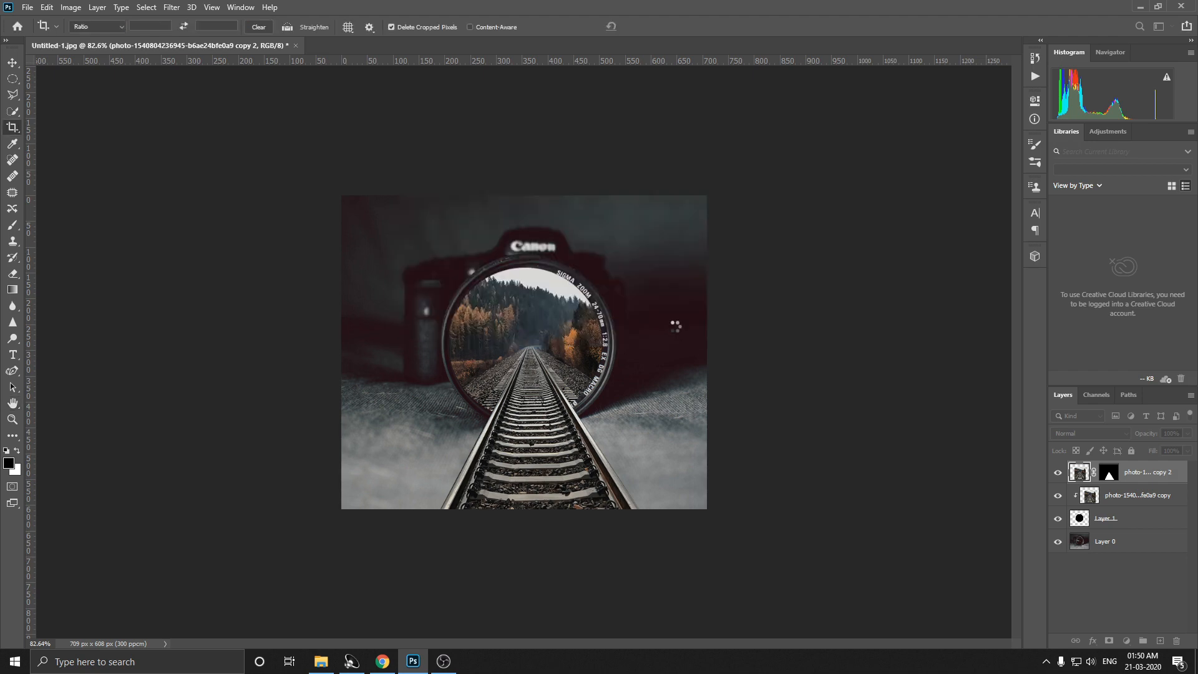
scroll(678, 330, down, 3)
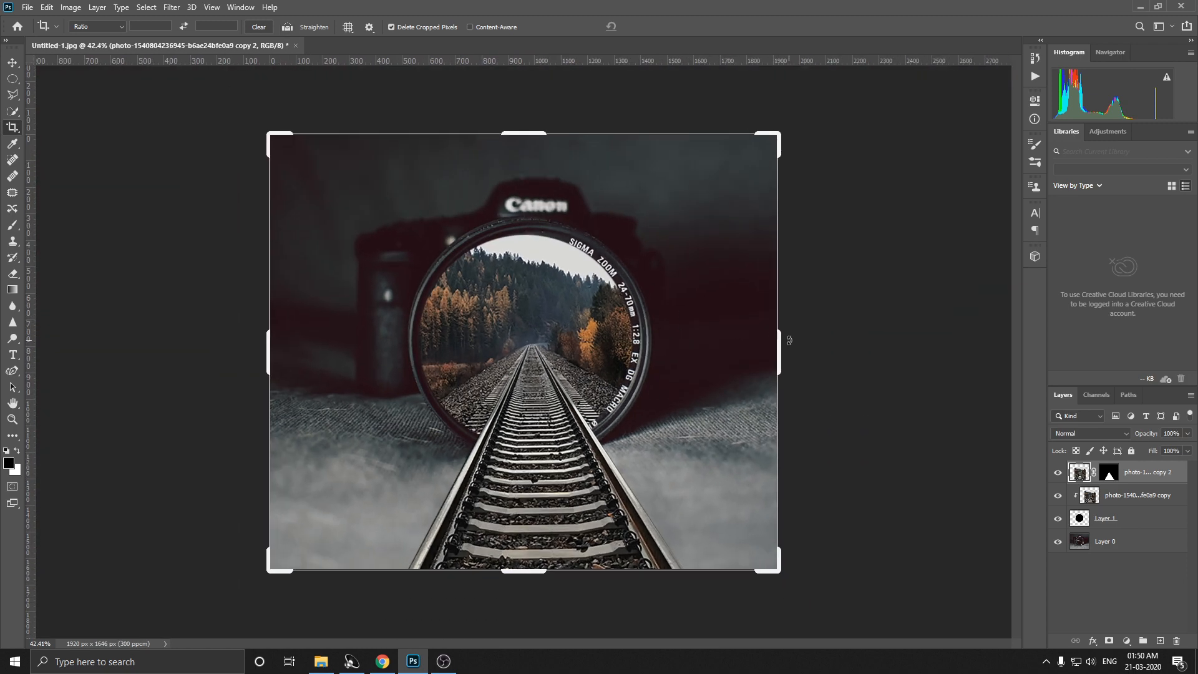
drag(530, 134, 531, 135)
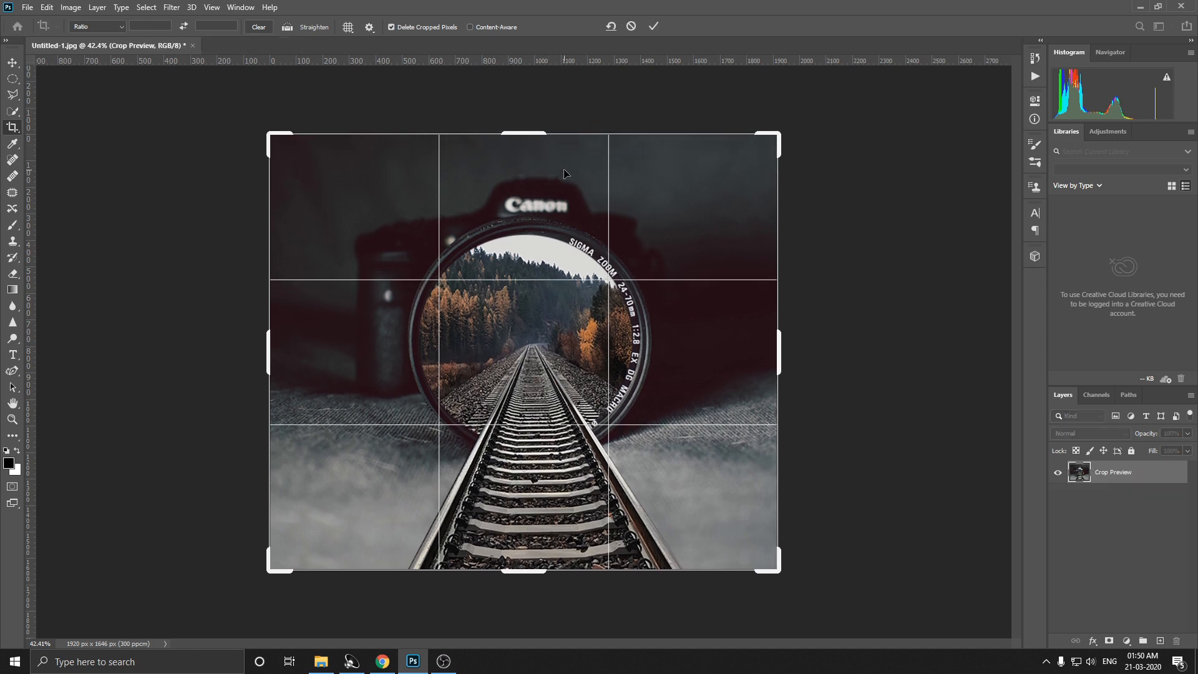
key(ctrl+plus)
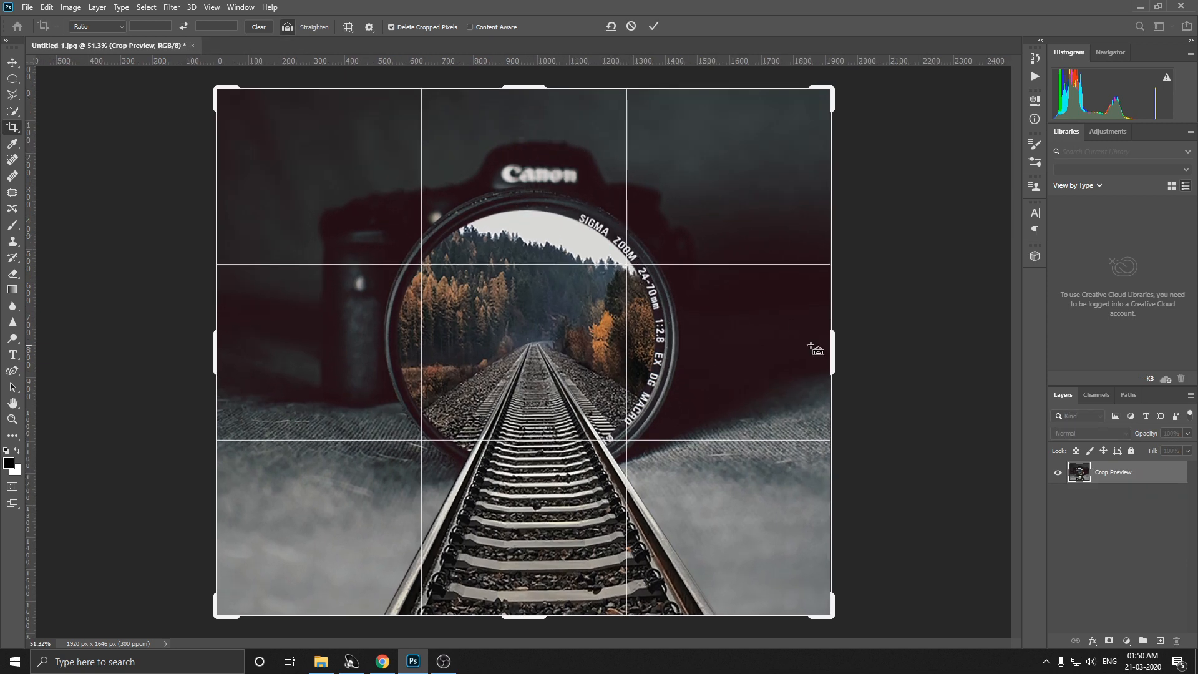
scroll(805, 345, up, 2)
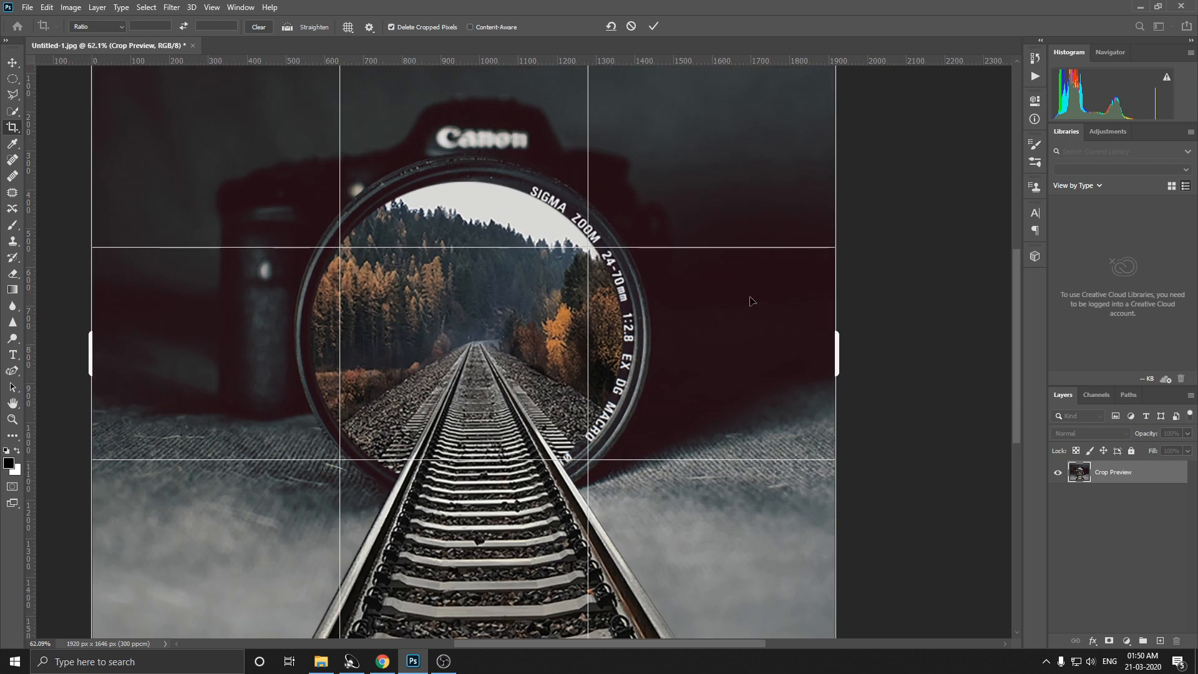
scroll(724, 287, down, 4)
key(Escape)
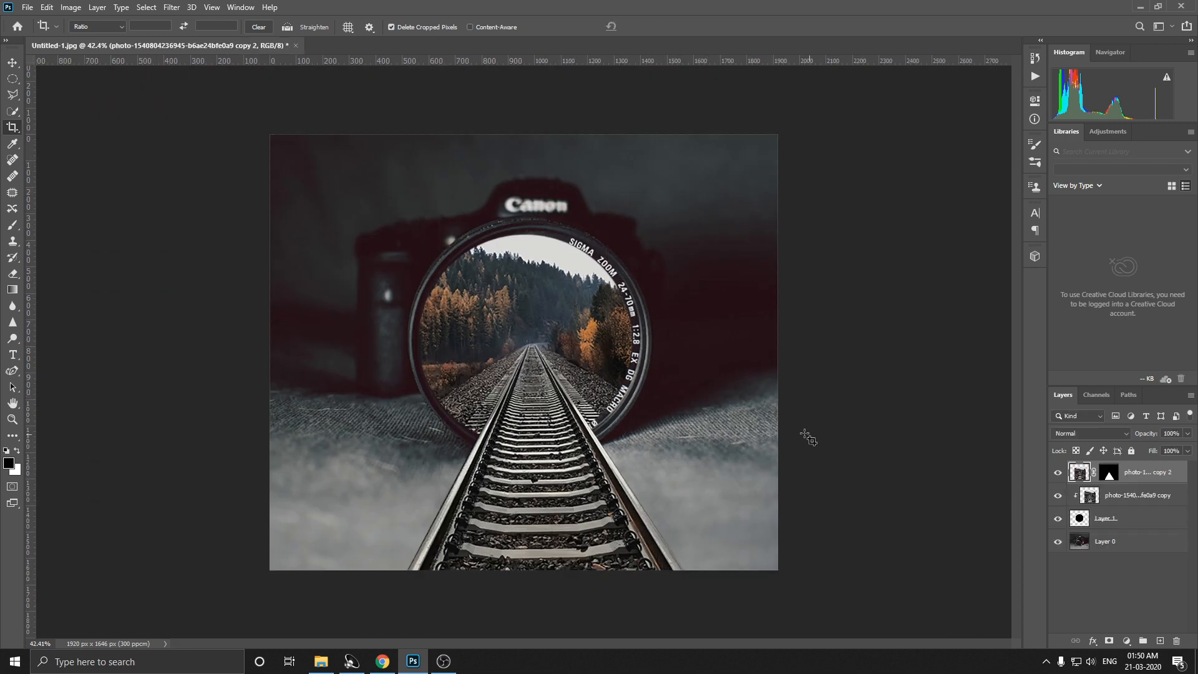
scroll(501, 319, up, 1)
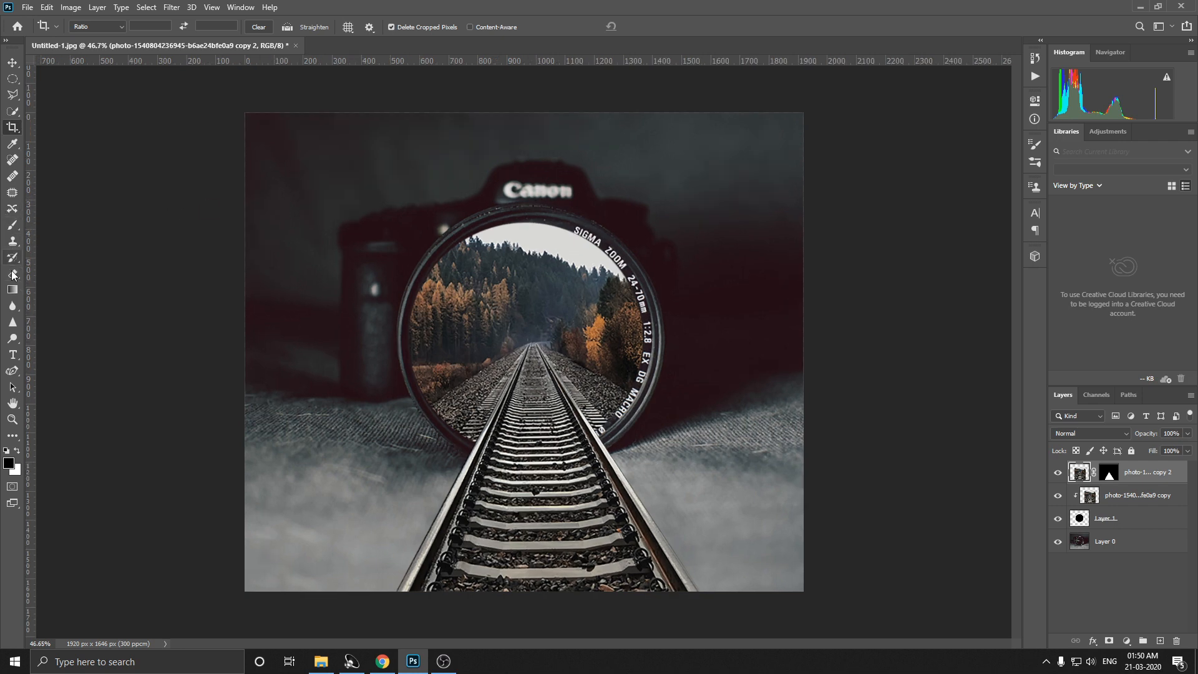
click(175, 8)
click(174, 7)
Step: Darken the ground on both sides of the track on Layer 0 with a sampled dark maroon, using a 700 px brush at 34% opacity
key(i)
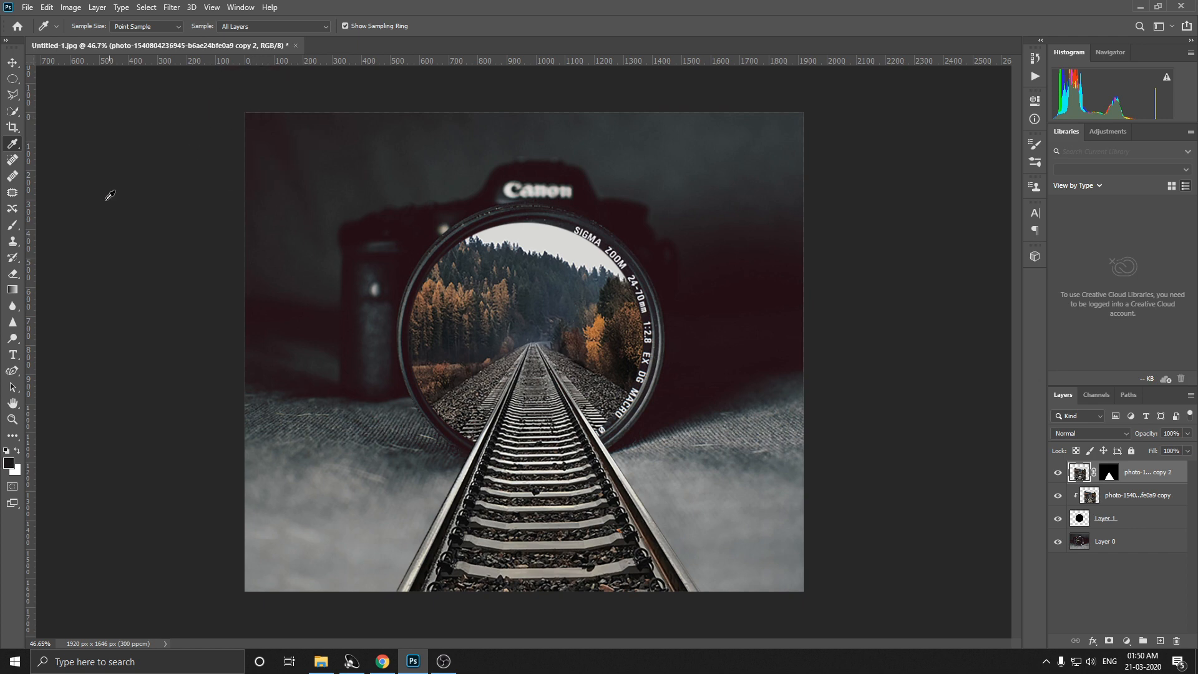
click(12, 225)
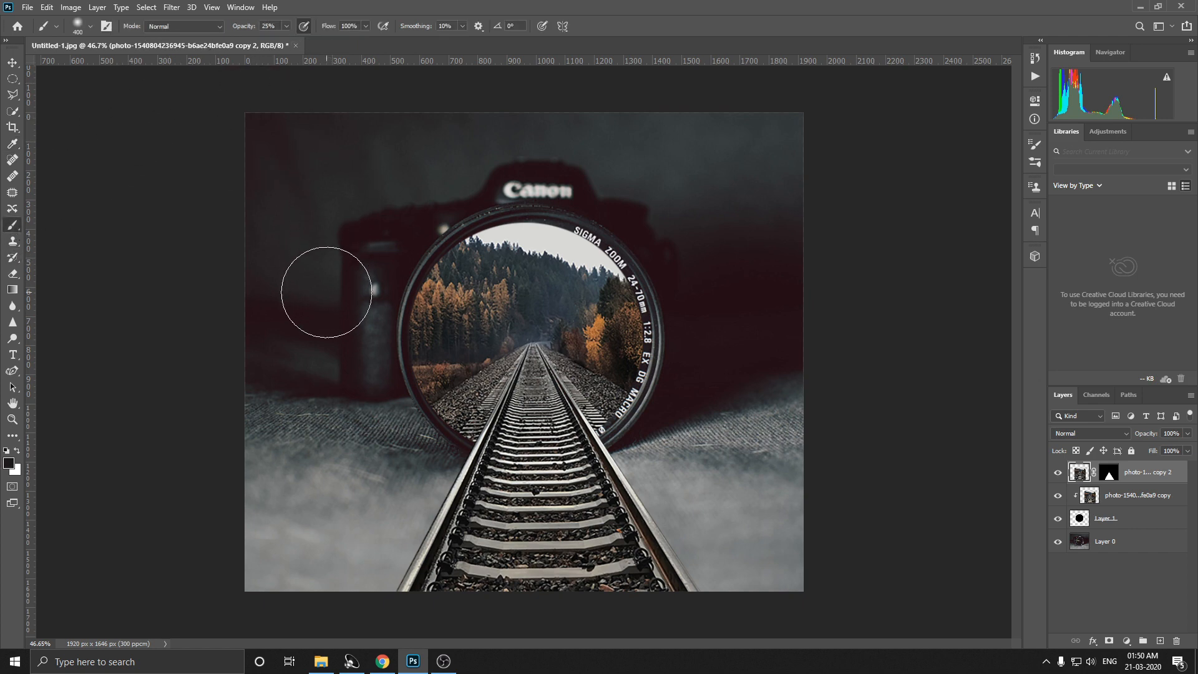
key(bracketright)
key(bracketright)
key(bracketright)
drag(278, 543, 320, 508)
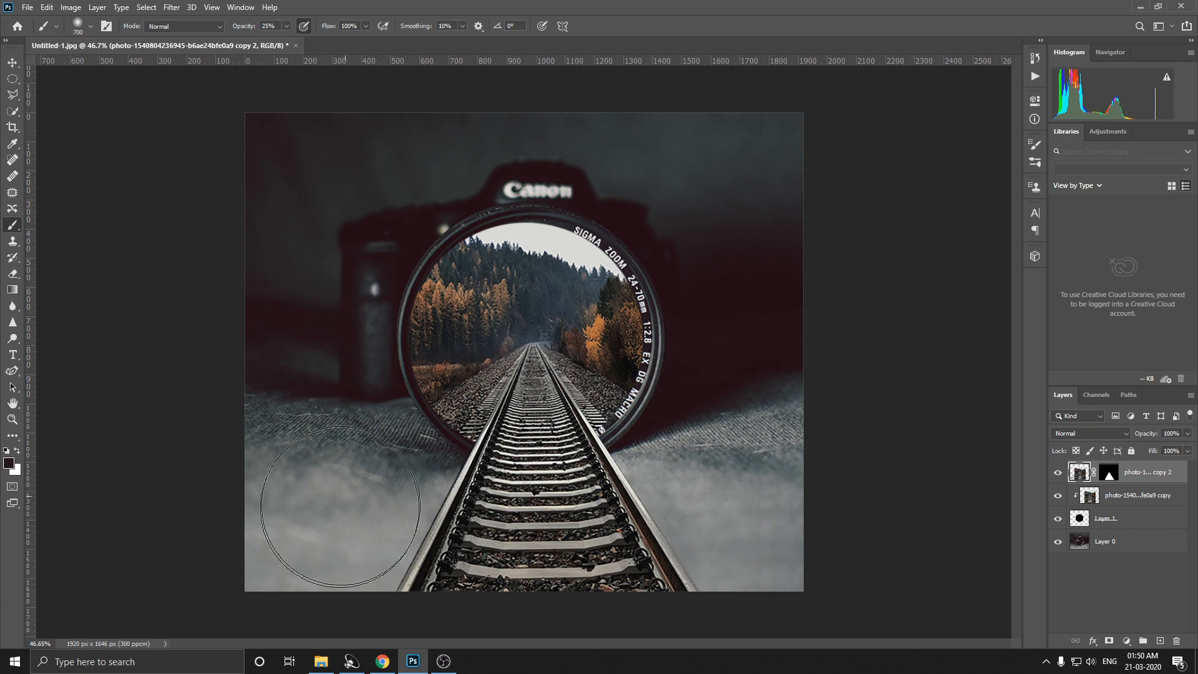
click(287, 26)
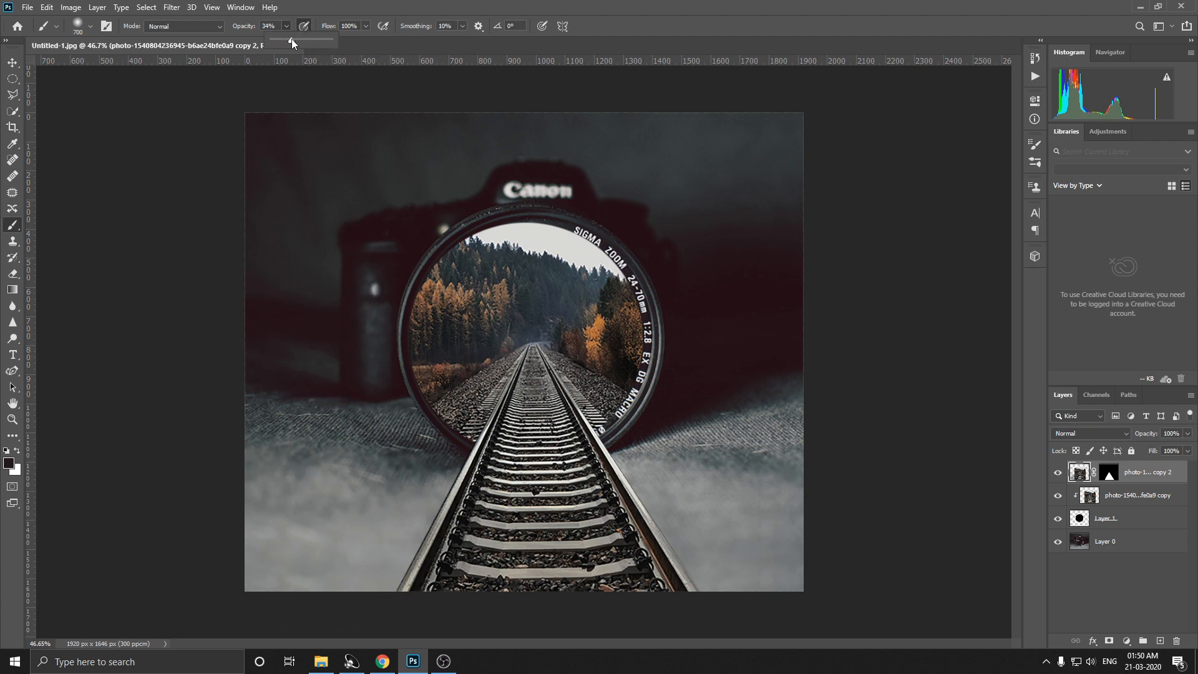
double_click(1106, 542)
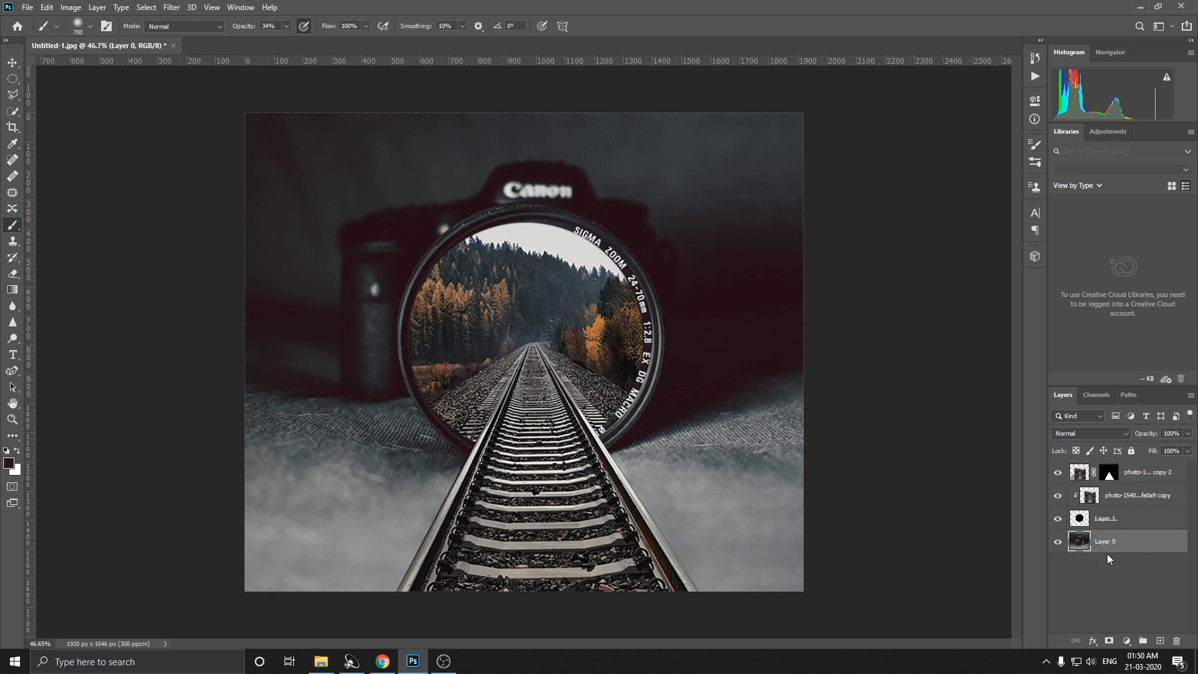
mouse_move(337, 540)
mouse_down()
mouse_move(307, 517)
mouse_move(238, 524)
mouse_move(321, 534)
mouse_move(334, 549)
mouse_move(347, 455)
mouse_move(361, 575)
mouse_move(681, 484)
mouse_move(746, 425)
mouse_move(701, 449)
mouse_move(661, 524)
mouse_move(718, 550)
mouse_up()
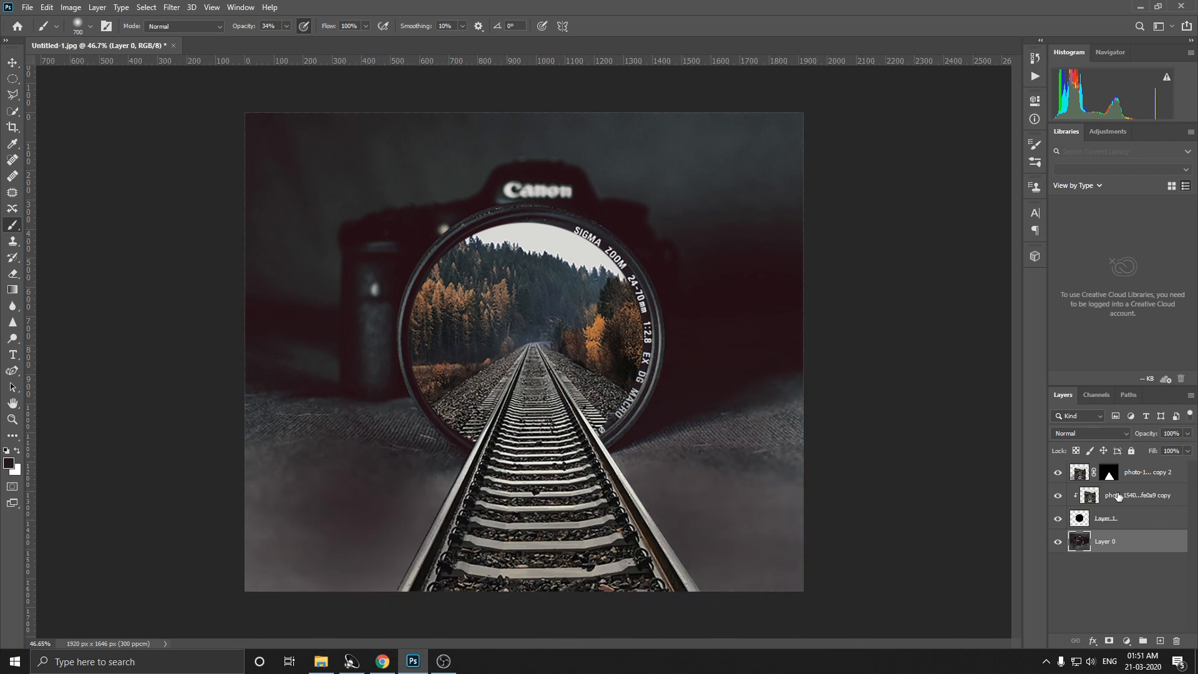
Step: Shade the lower part of the track on the top masked railway layer with the same dark colour at 12% brush opacity
click(1146, 479)
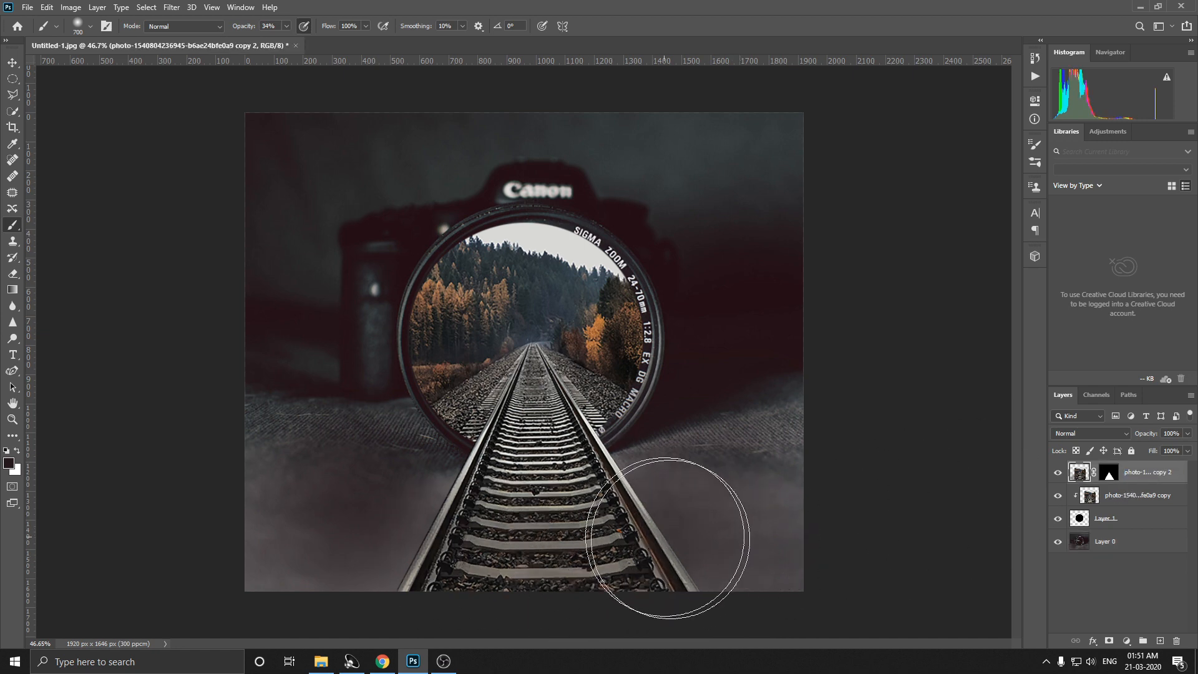
click(286, 26)
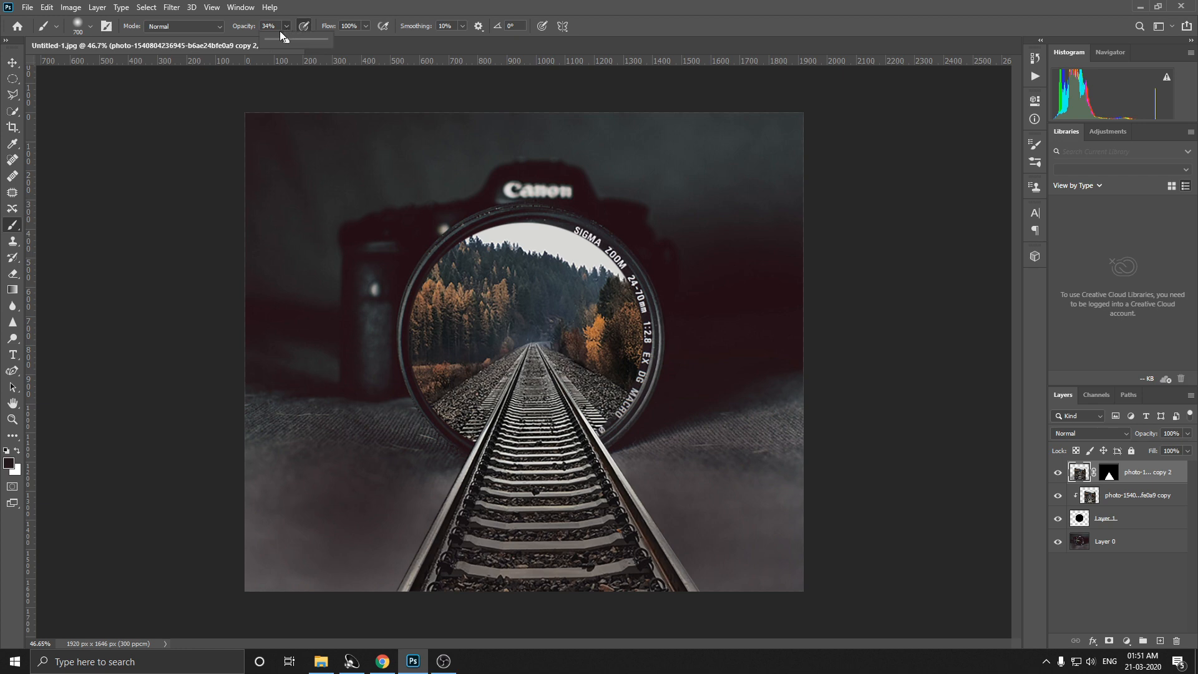
click(273, 41)
click(282, 546)
mouse_move(583, 563)
mouse_down()
mouse_move(598, 570)
mouse_move(595, 592)
mouse_up()
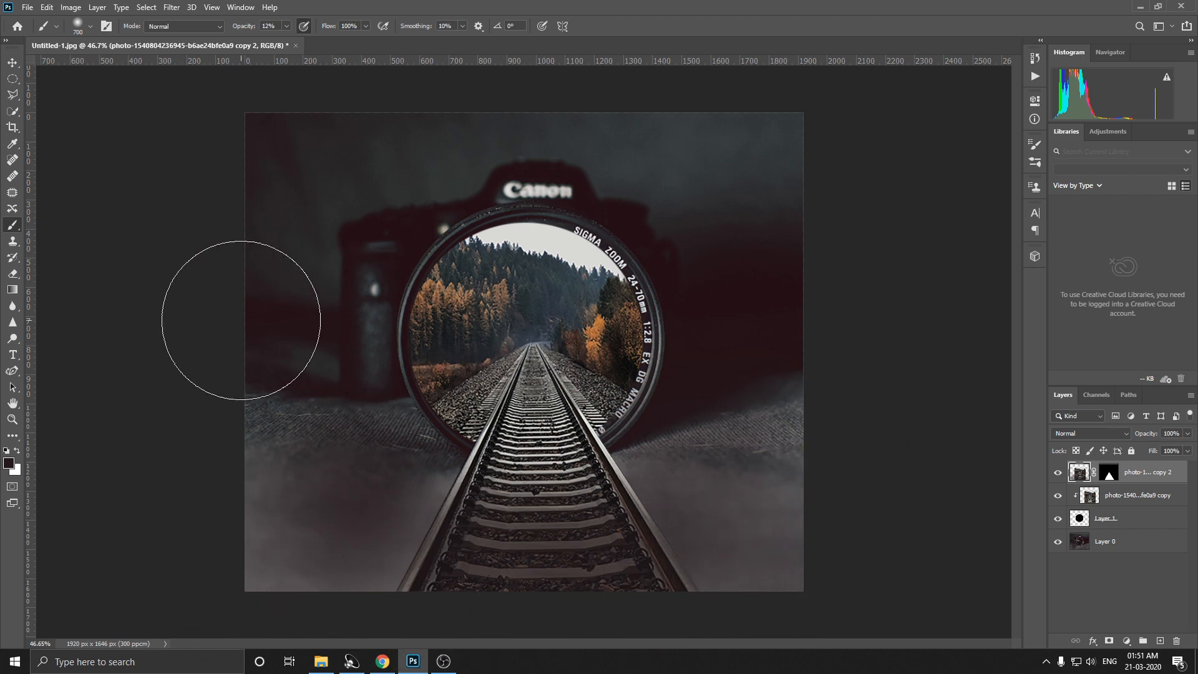
scroll(241, 320, down, 1)
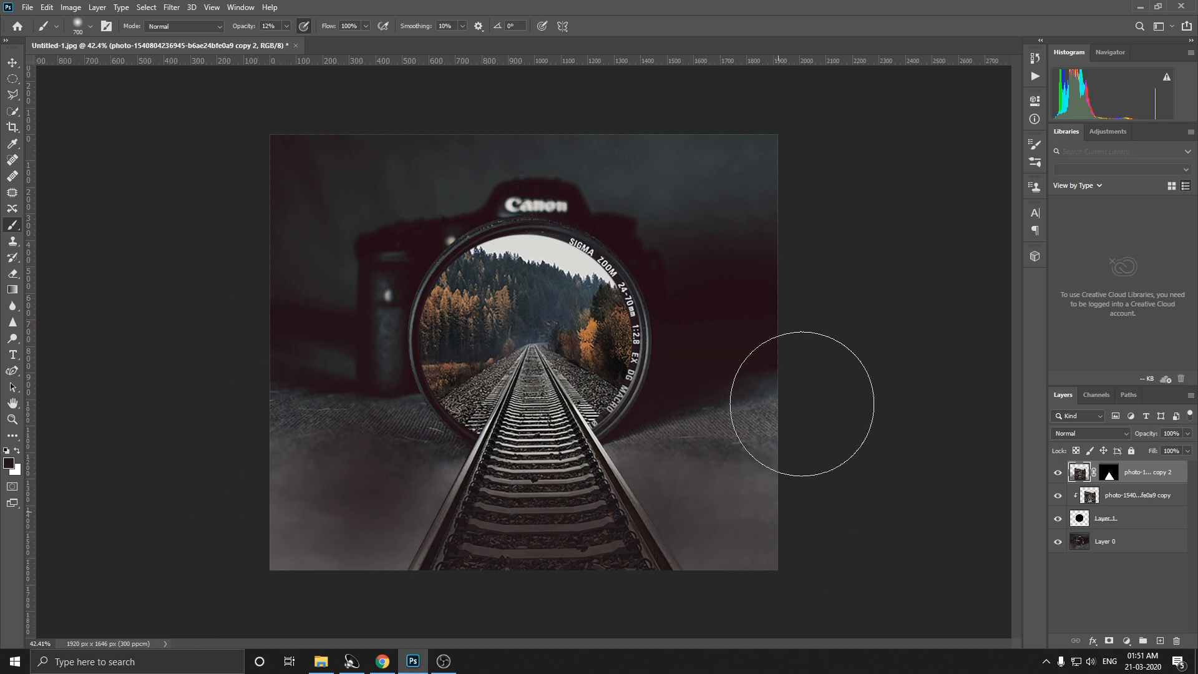
scroll(320, 121, up, 1)
scroll(323, 124, down, 1)
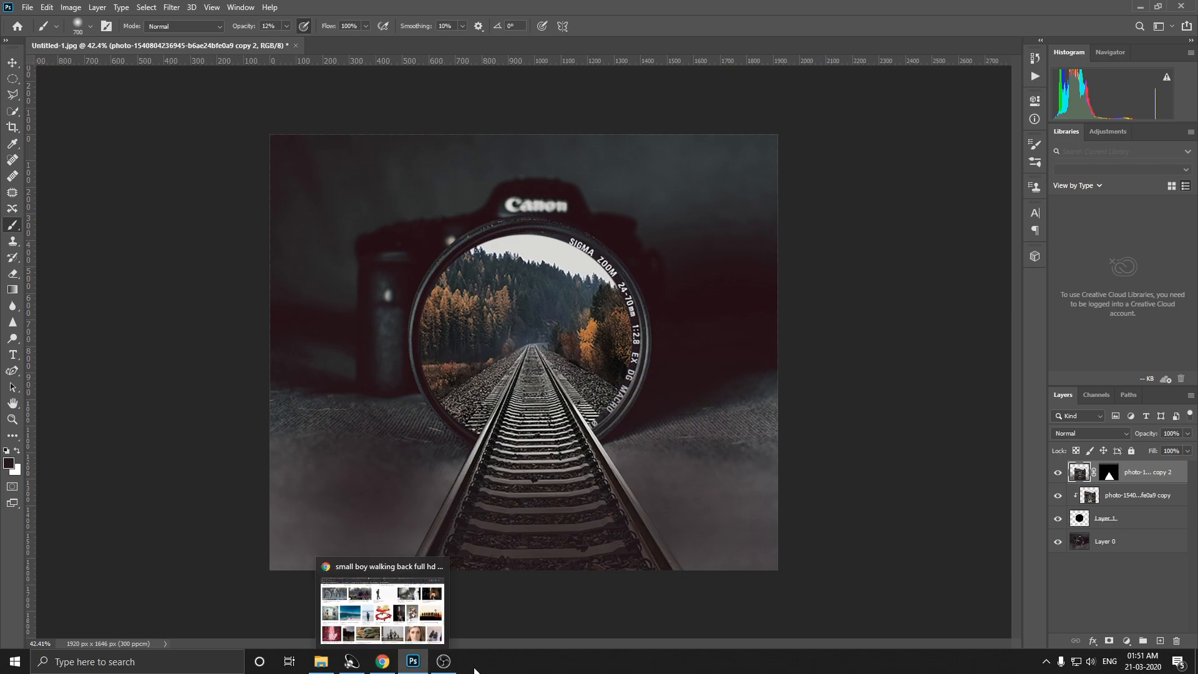
Step: Open pexels-photo-207697 from the for edit folder as a separate document and convert its locked Background into a normal layer
click(322, 667)
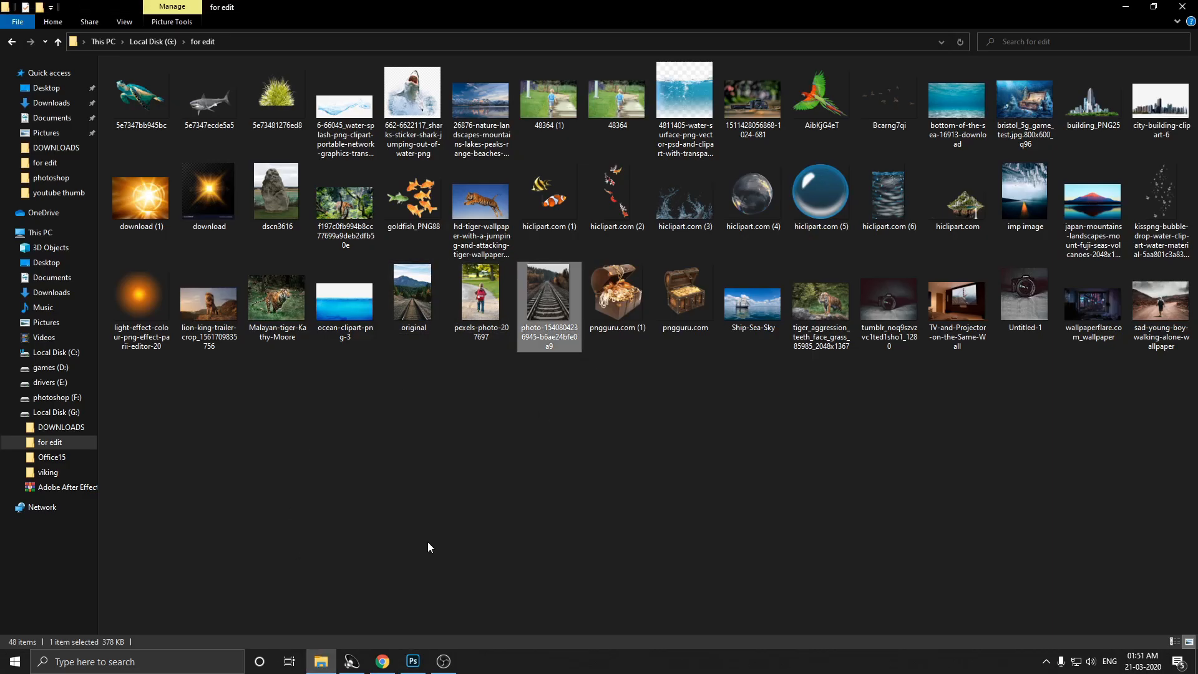
drag(481, 293, 361, 48)
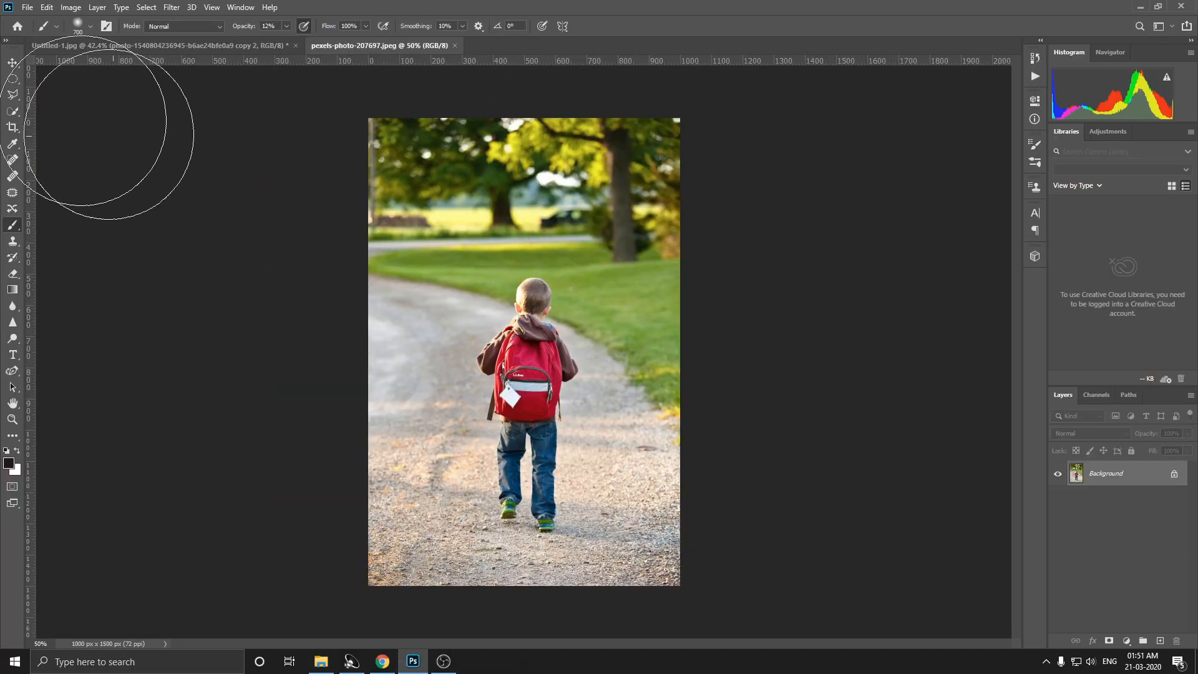
click(5, 111)
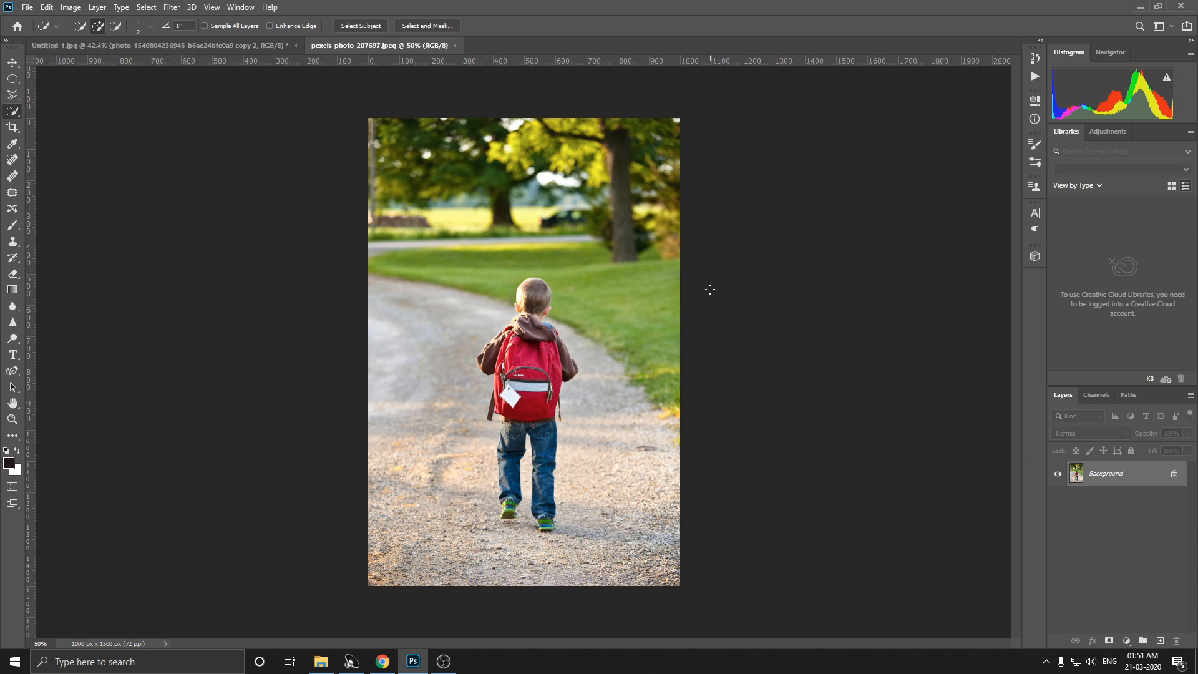
double_click(1106, 473)
click(699, 193)
Step: Try to select the walking boy and his backpack with the Quick Selection tool, enlarging its brush for the head and arms
scroll(537, 264, up, 3)
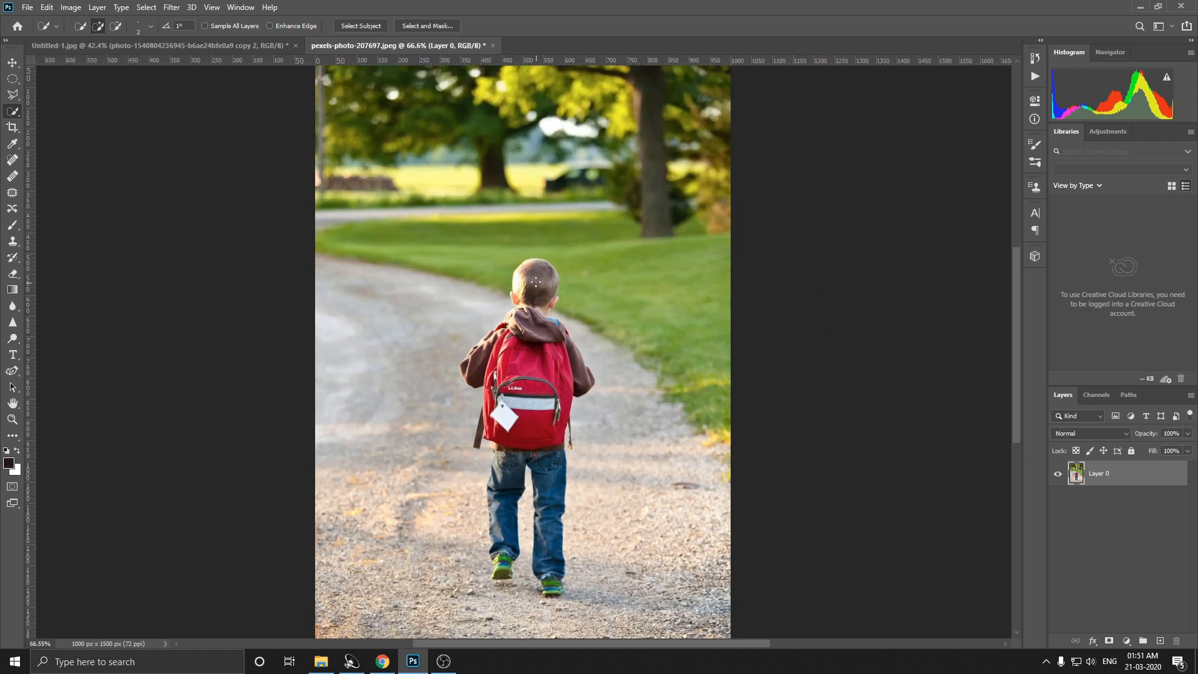
drag(526, 554, 533, 364)
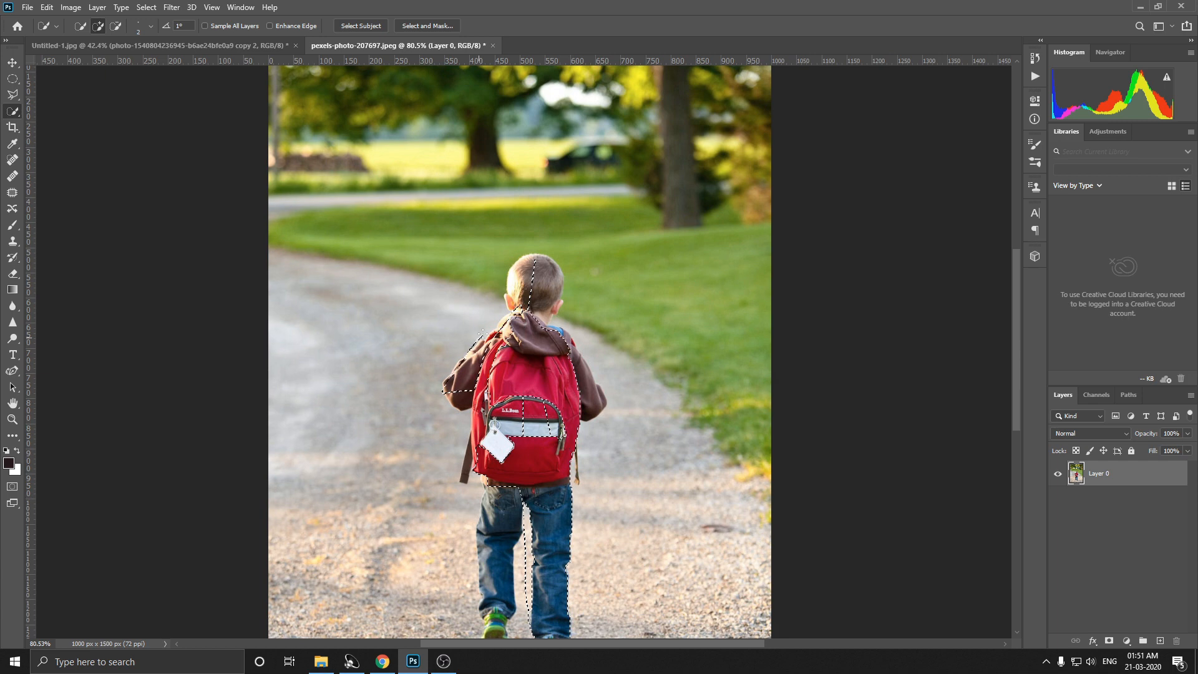
key(])
key(])
key(])
key(])
key(])
key(])
key(])
key(])
key(])
key(])
key(])
key(])
key(])
key(])
drag(531, 291, 527, 266)
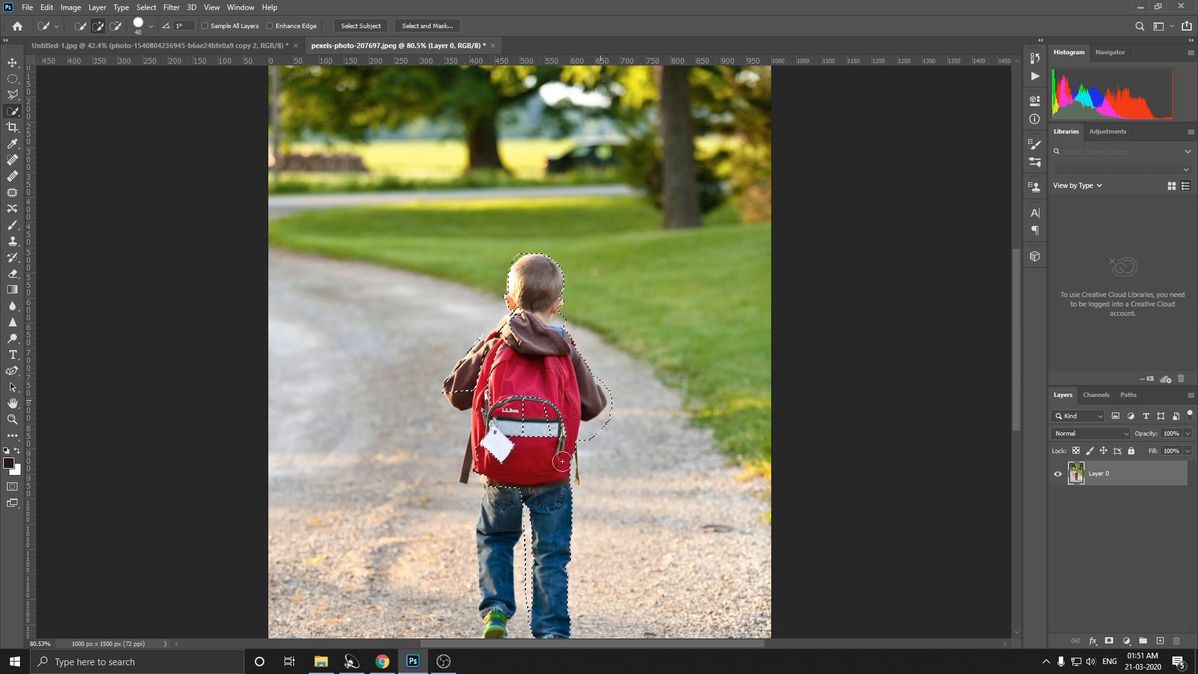
drag(562, 462, 589, 465)
scroll(422, 395, down, 3)
Step: Select the whole boy by framing him with the Object Selection tool in Rectangle mode
right_click(13, 112)
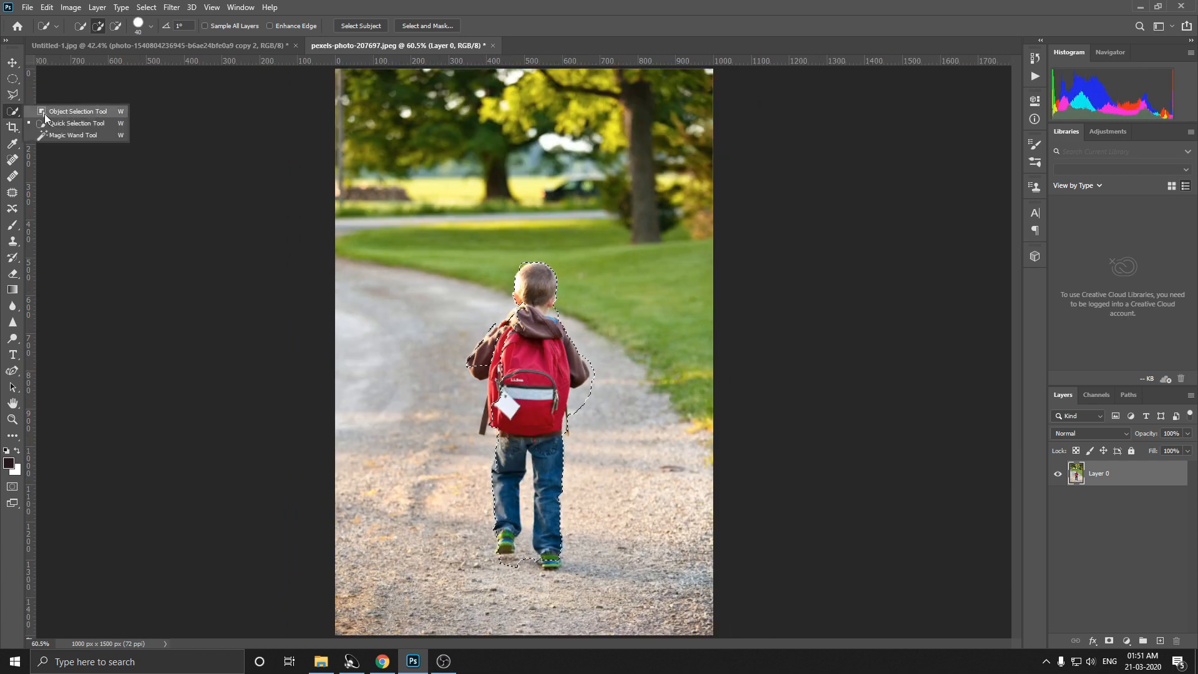
click(45, 116)
drag(401, 243, 627, 527)
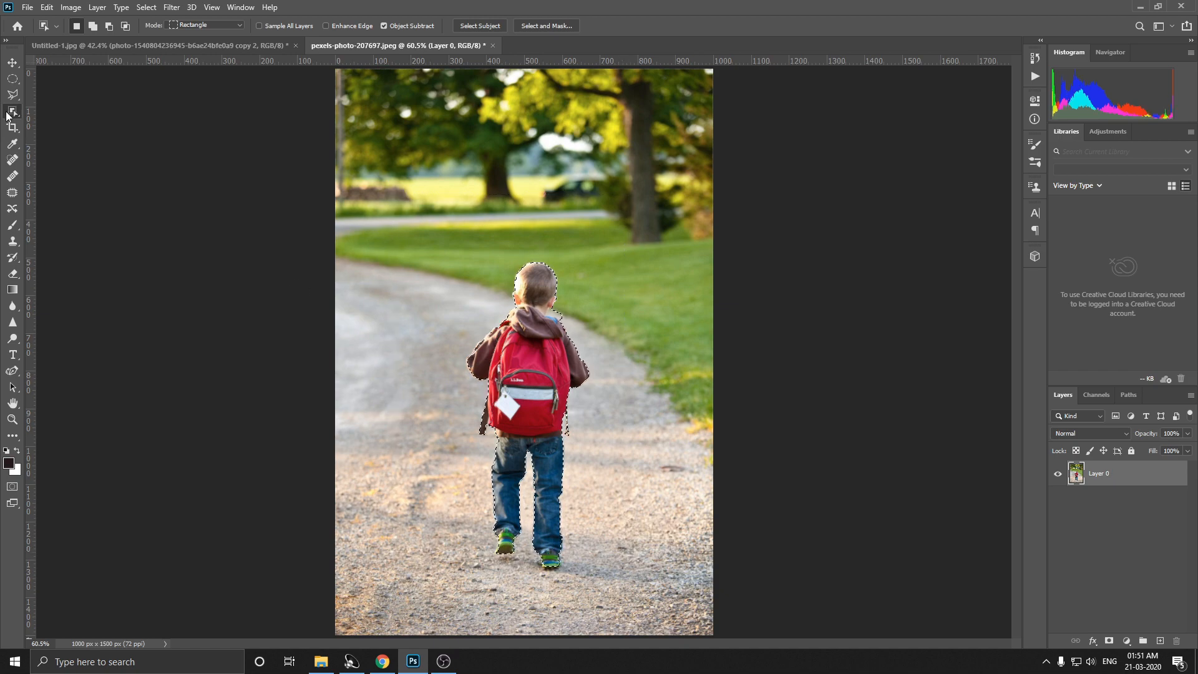
Step: Subtract the background beside the boy's neck and clean up the selection edge around the hood with a small Quick Selection brush
right_click(9, 114)
click(45, 127)
scroll(600, 317, up, 5)
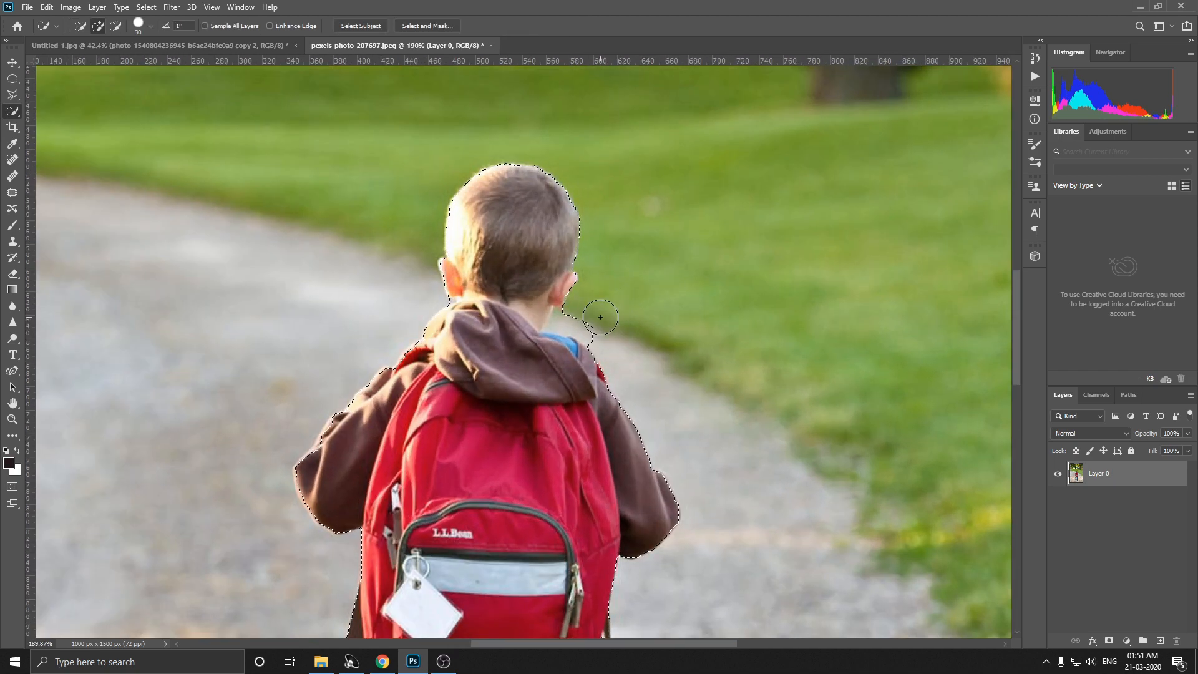
scroll(573, 317, up, 9)
key([)
key([)
key([)
key([)
key([)
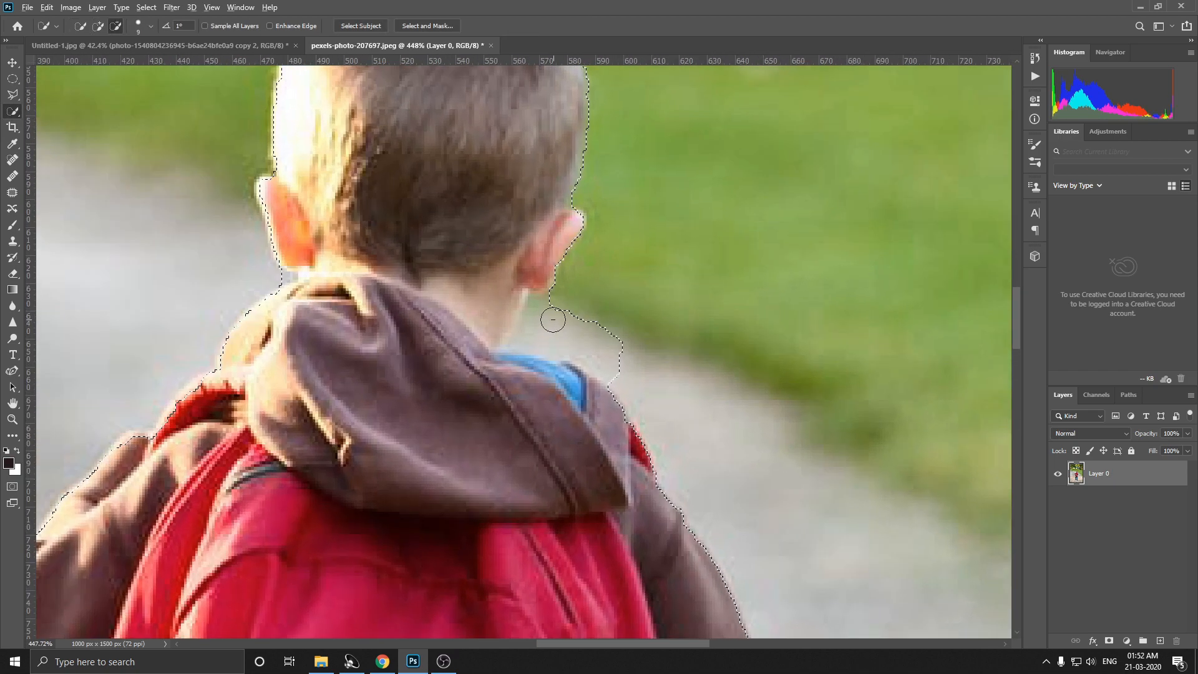
drag(553, 319, 543, 310)
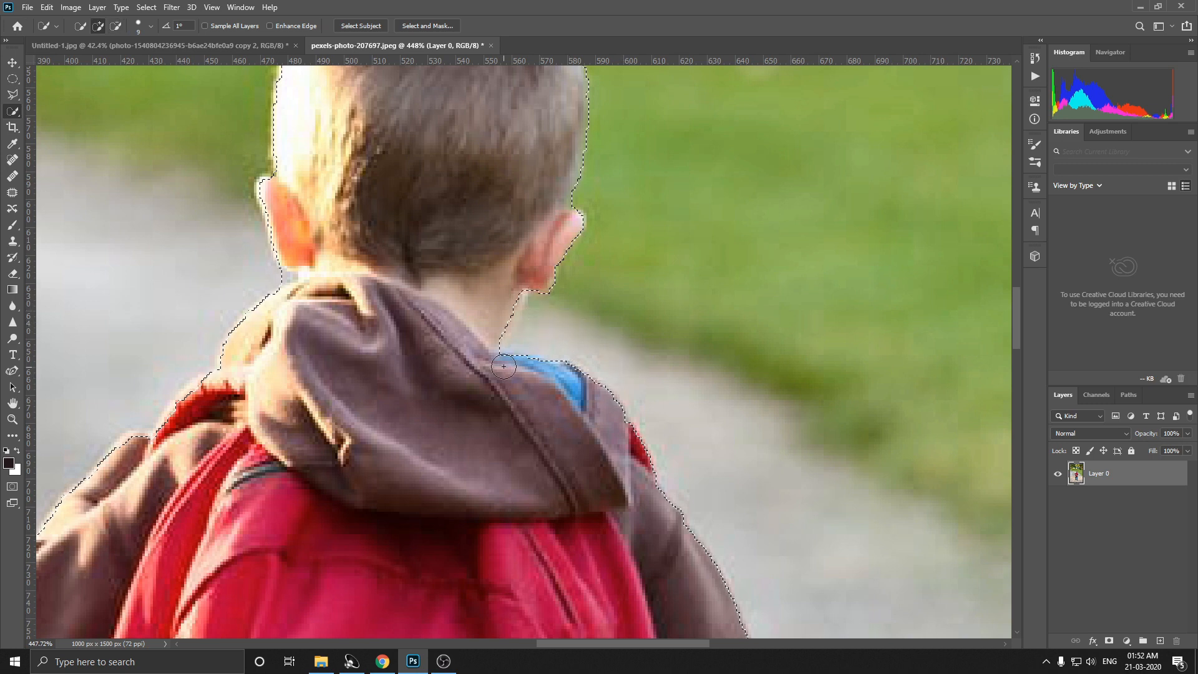
click(511, 302)
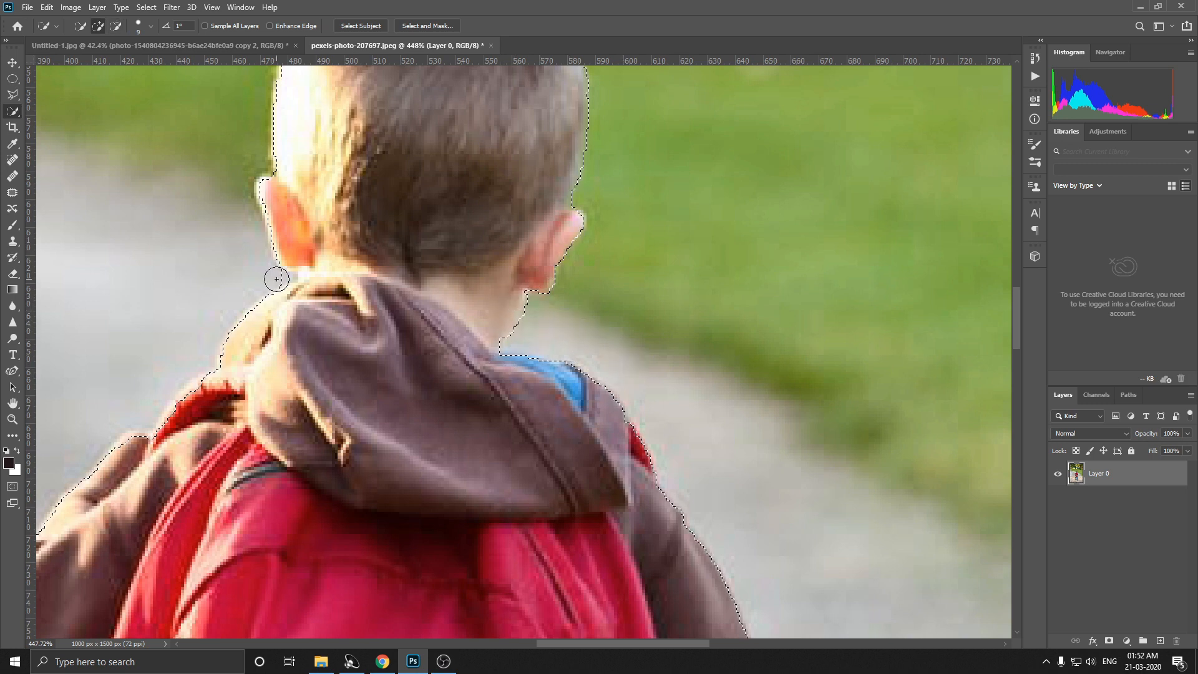
mouse_move(288, 275)
mouse_down()
mouse_move(326, 277)
mouse_move(290, 299)
mouse_up()
Step: Check the selection outline down the boy's body and correct its edge around the shoe on the ground with Quick Selection
scroll(312, 287, down, 5)
scroll(277, 358, up, 2)
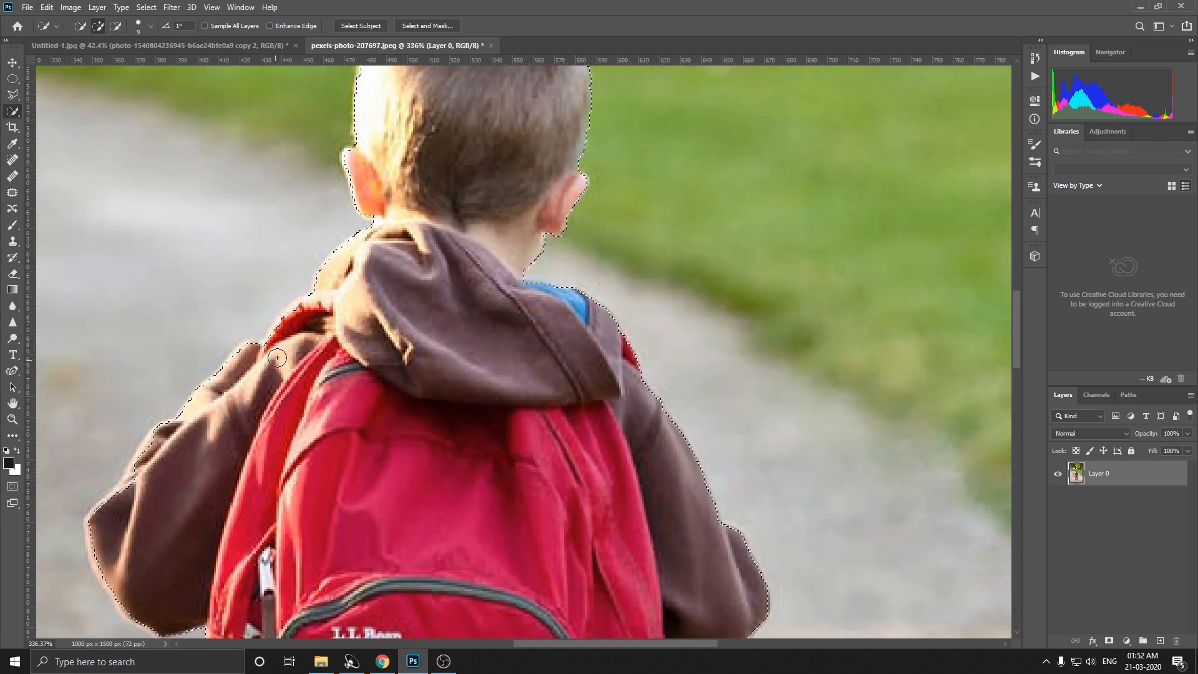
scroll(278, 358, down, 5)
scroll(294, 327, up, 5)
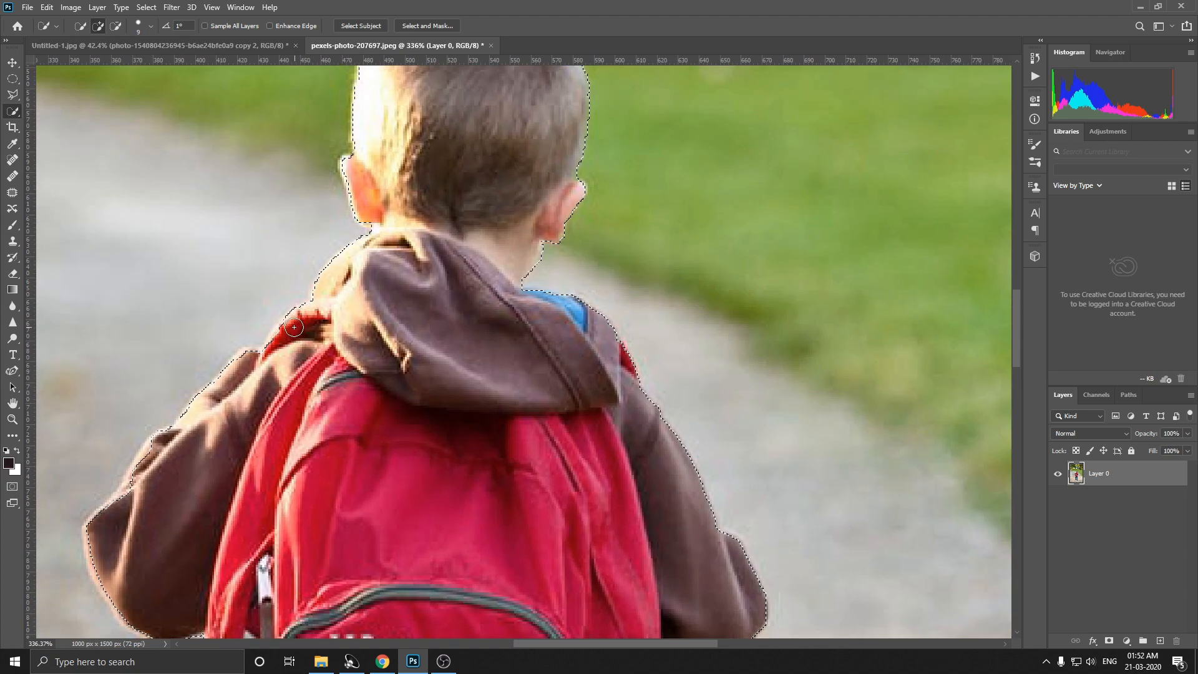
scroll(281, 331, down, 2)
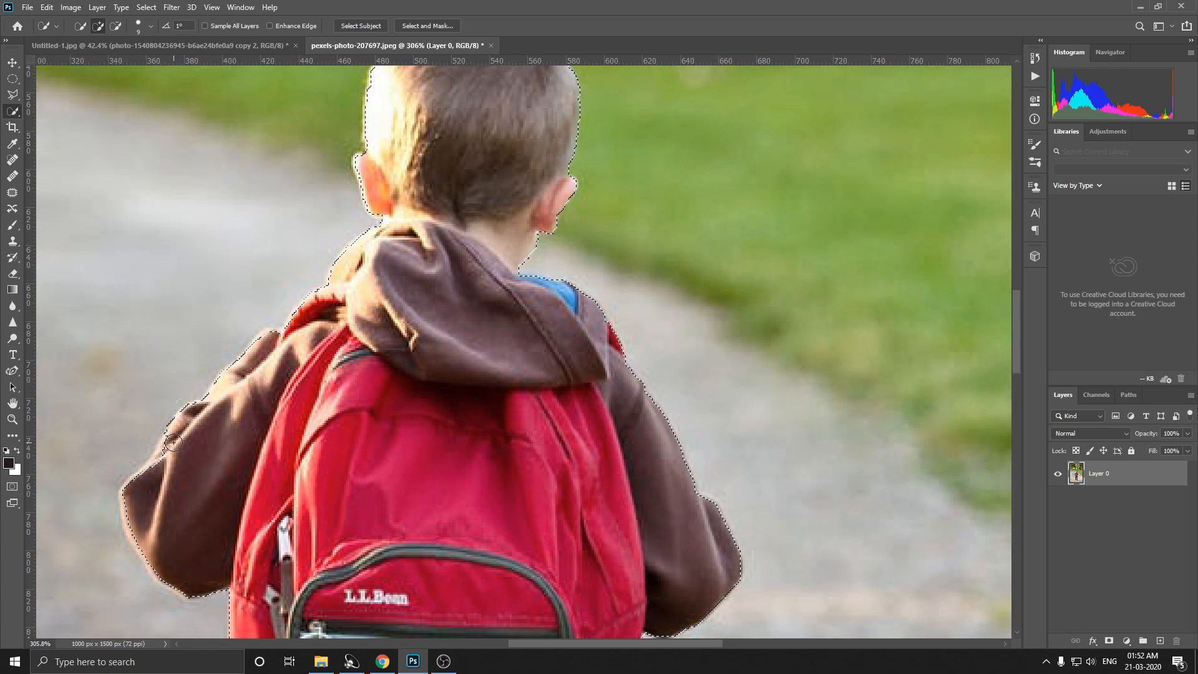
scroll(215, 499, down, 2)
drag(215, 501, 278, 141)
scroll(334, 419, down, 5)
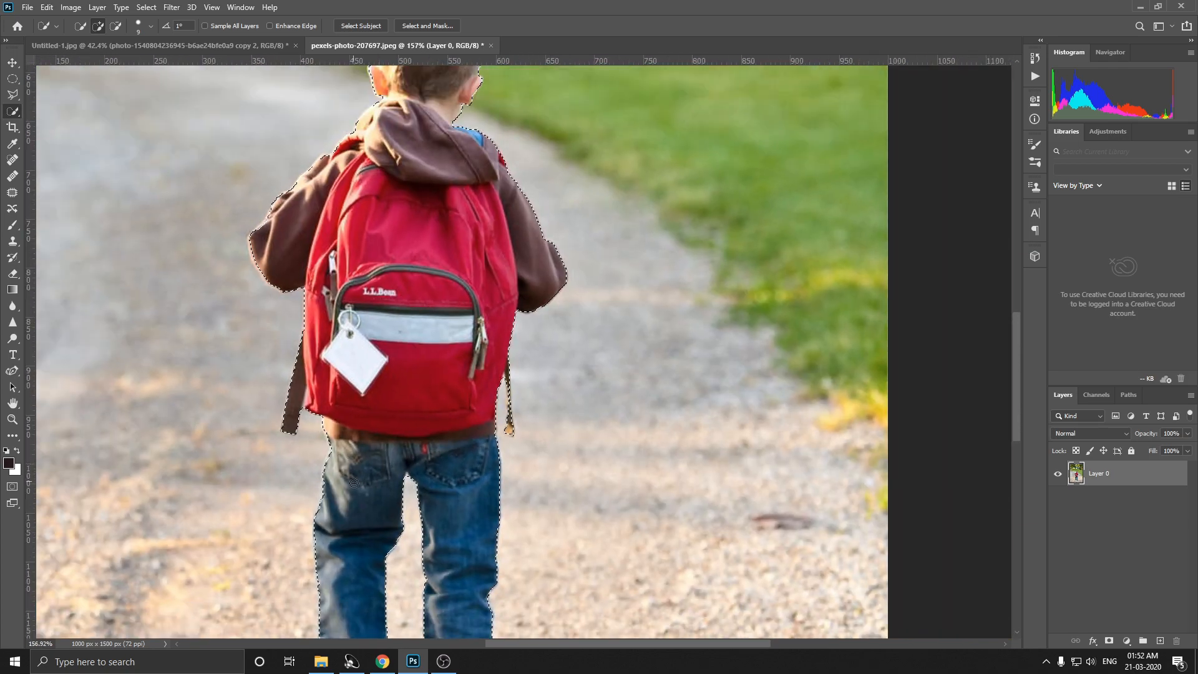
scroll(354, 483, down, 10)
scroll(446, 452, up, 12)
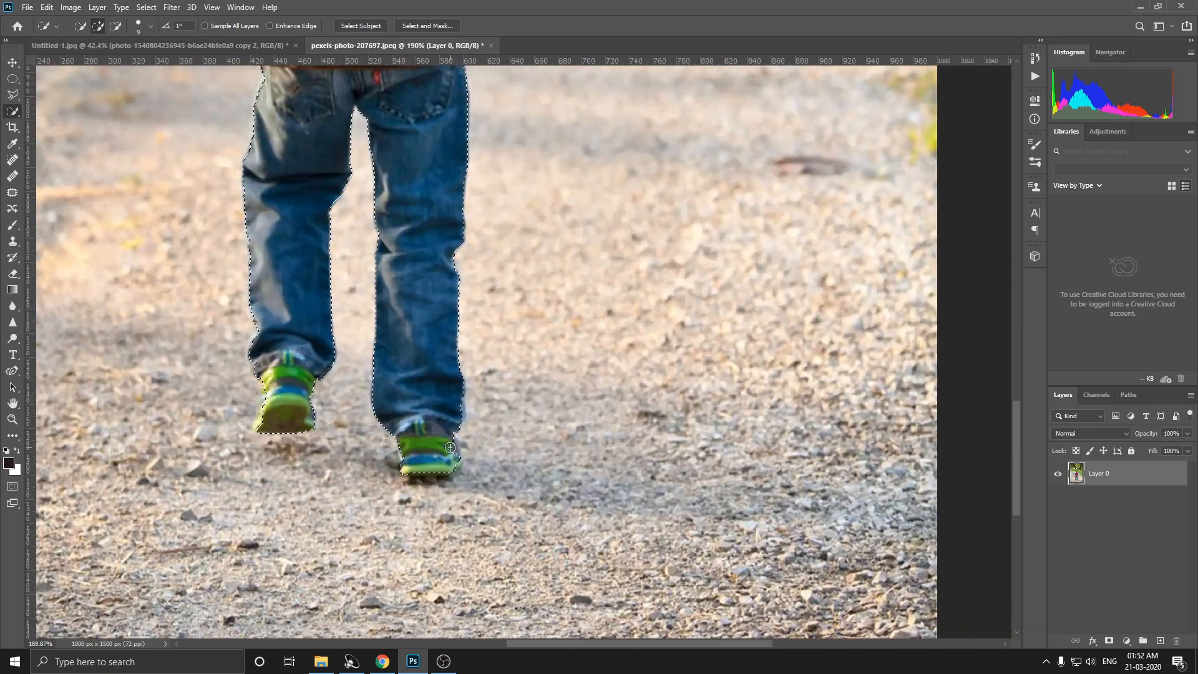
key(alt)
alt+click(469, 452)
scroll(473, 475, up, 3)
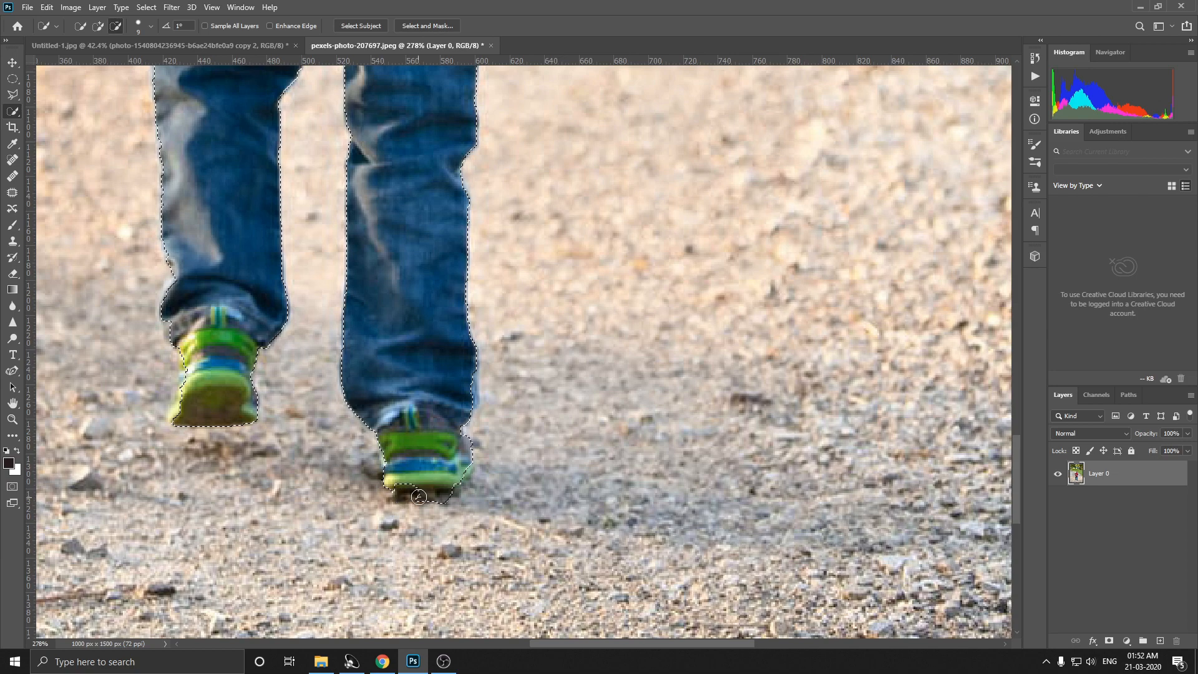
scroll(451, 409, down, 2)
scroll(395, 80, down, 4)
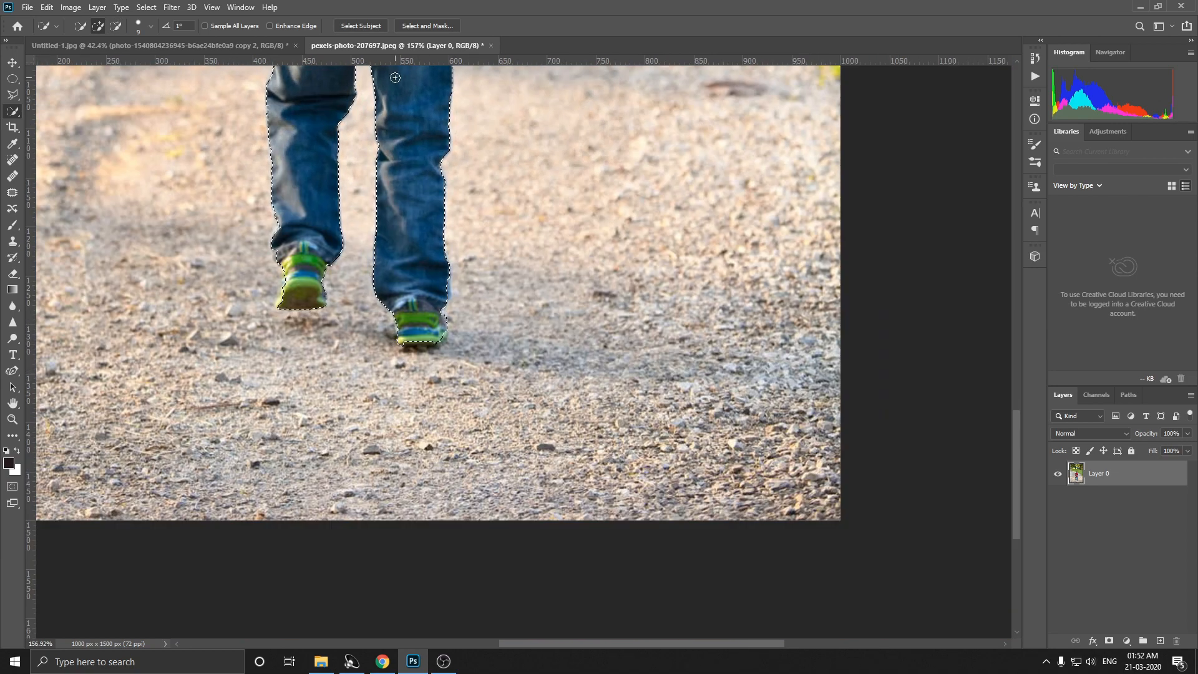
Step: Check the selection outline from the boy's shoes up over the backpack to his head
scroll(396, 82, up, 4)
drag(393, 85, 409, 250)
drag(407, 154, 421, 420)
drag(392, 248, 399, 472)
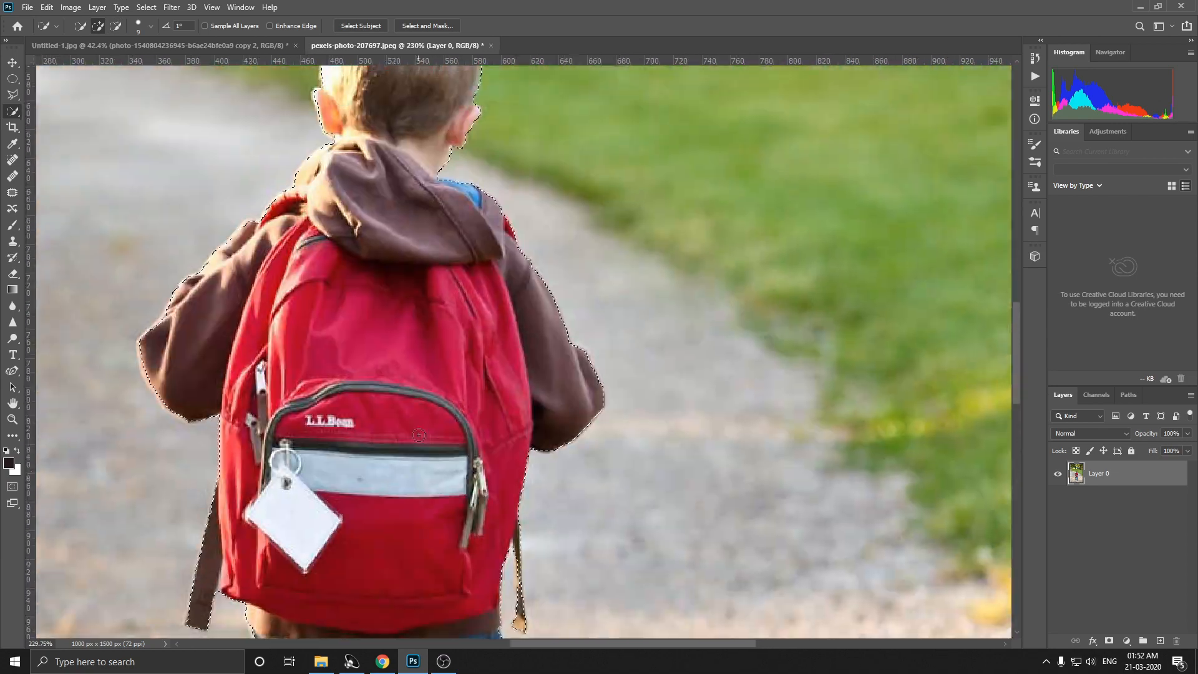
drag(411, 268, 427, 457)
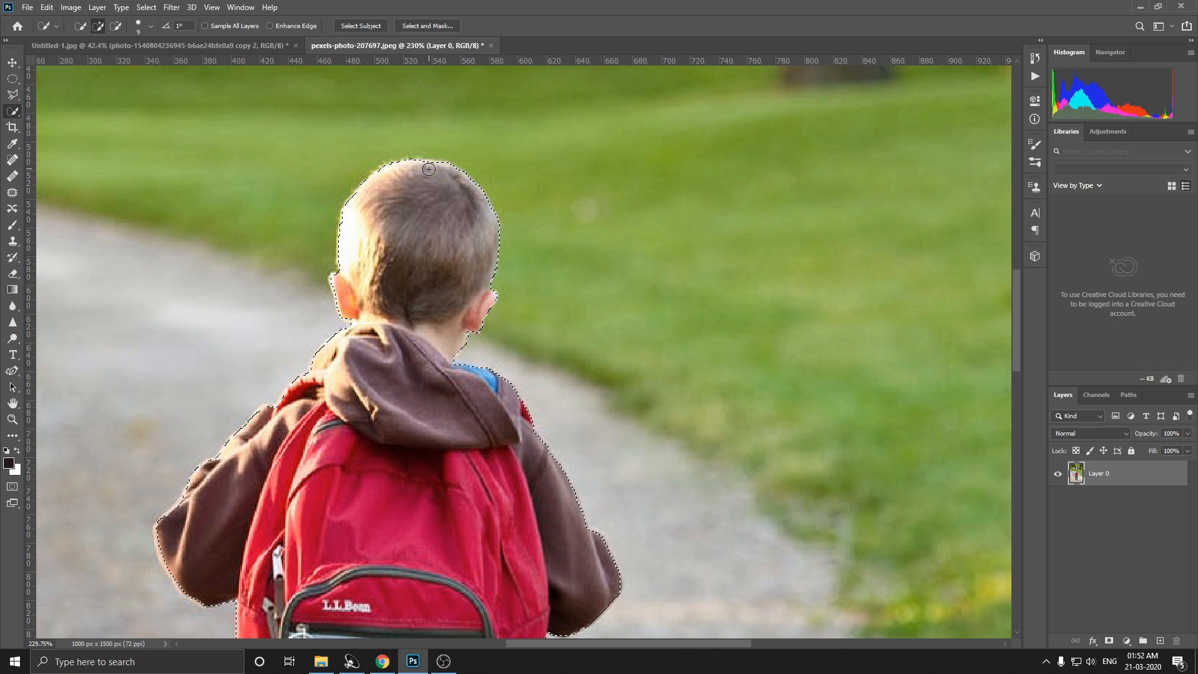
Step: Bring the boy's selection into Select and Mask, inspect its edges from head to shoes, and output the cutout to a new layer
click(419, 25)
scroll(504, 349, up, 2)
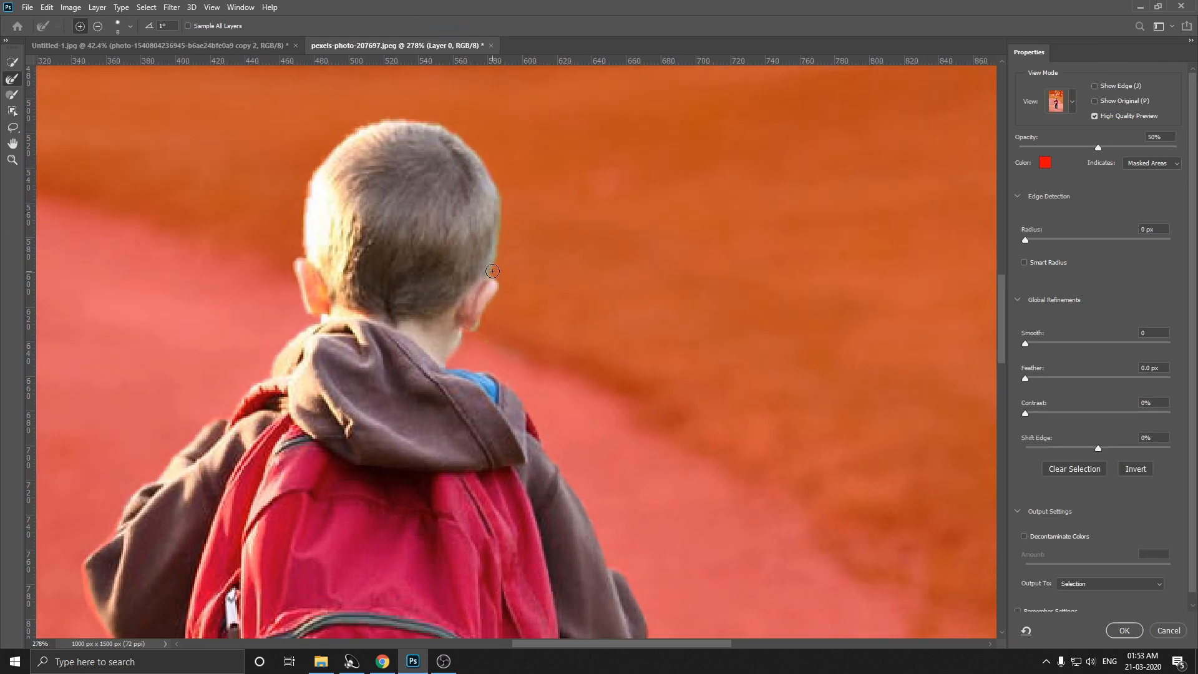
scroll(500, 242, down, 15)
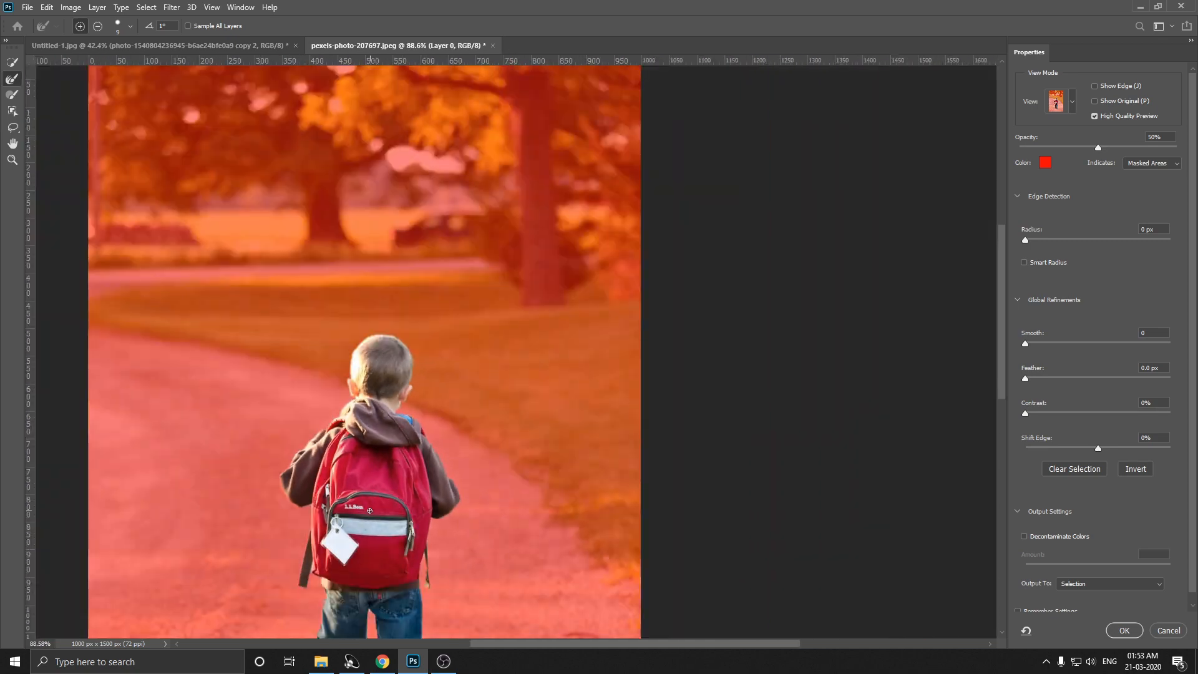
scroll(329, 452, up, 8)
scroll(480, 610, up, 2)
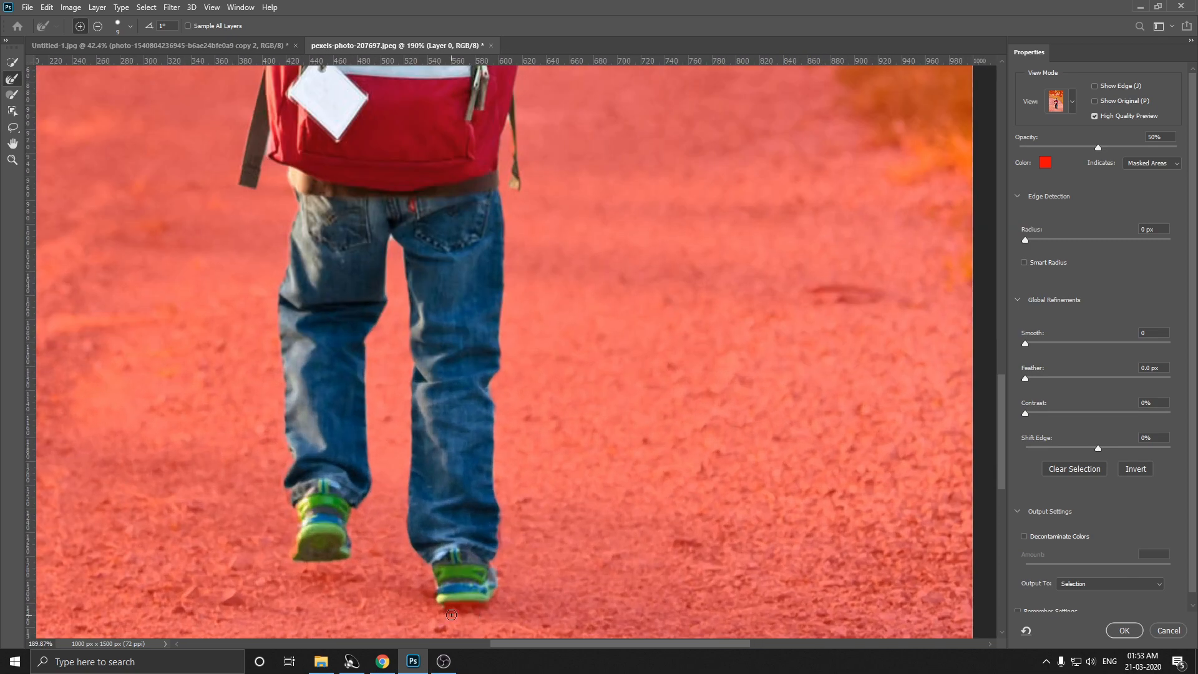
scroll(508, 209, up, 5)
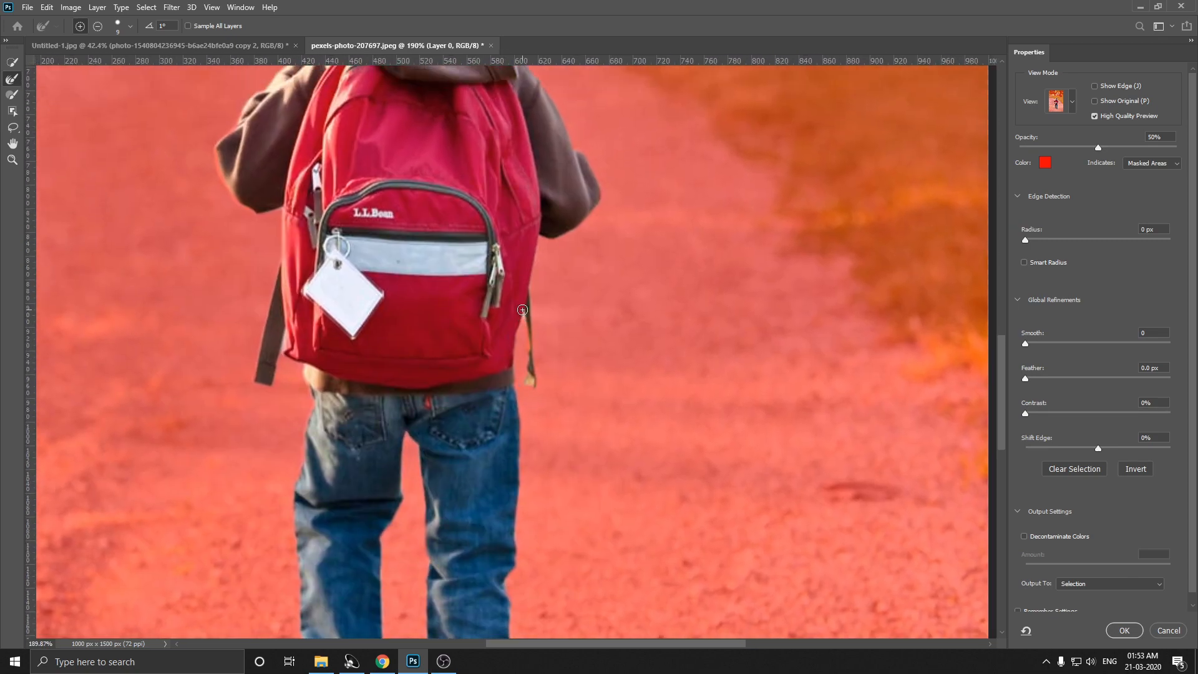
scroll(318, 239, up, 8)
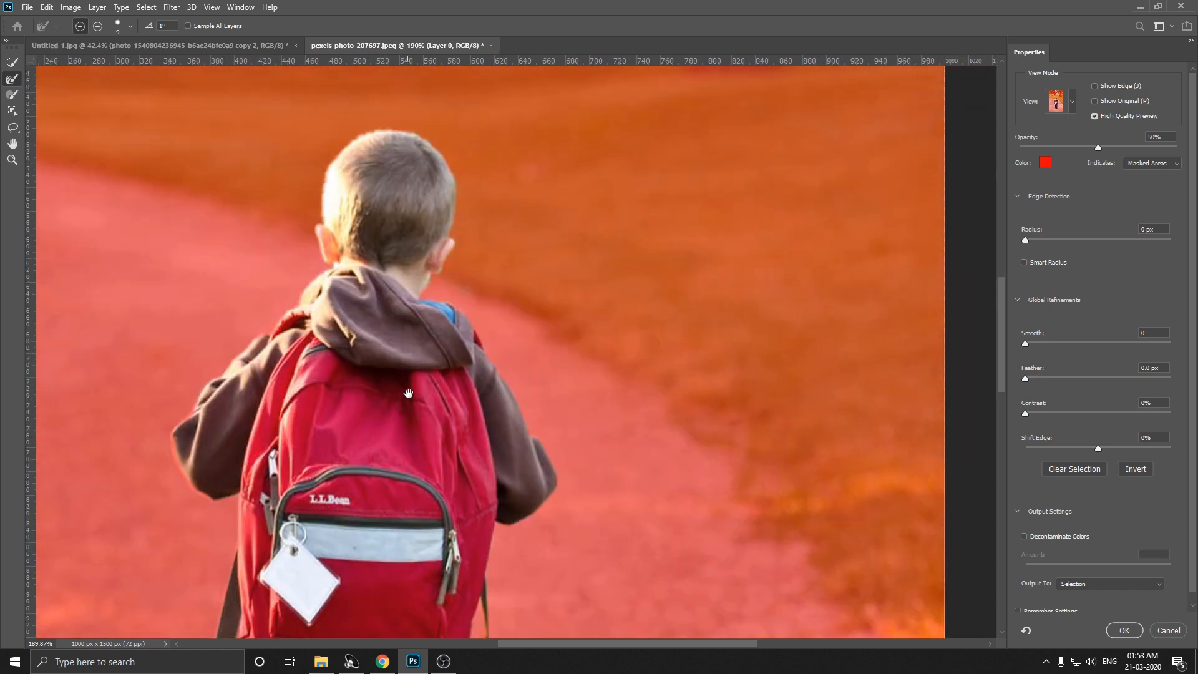
click(1108, 583)
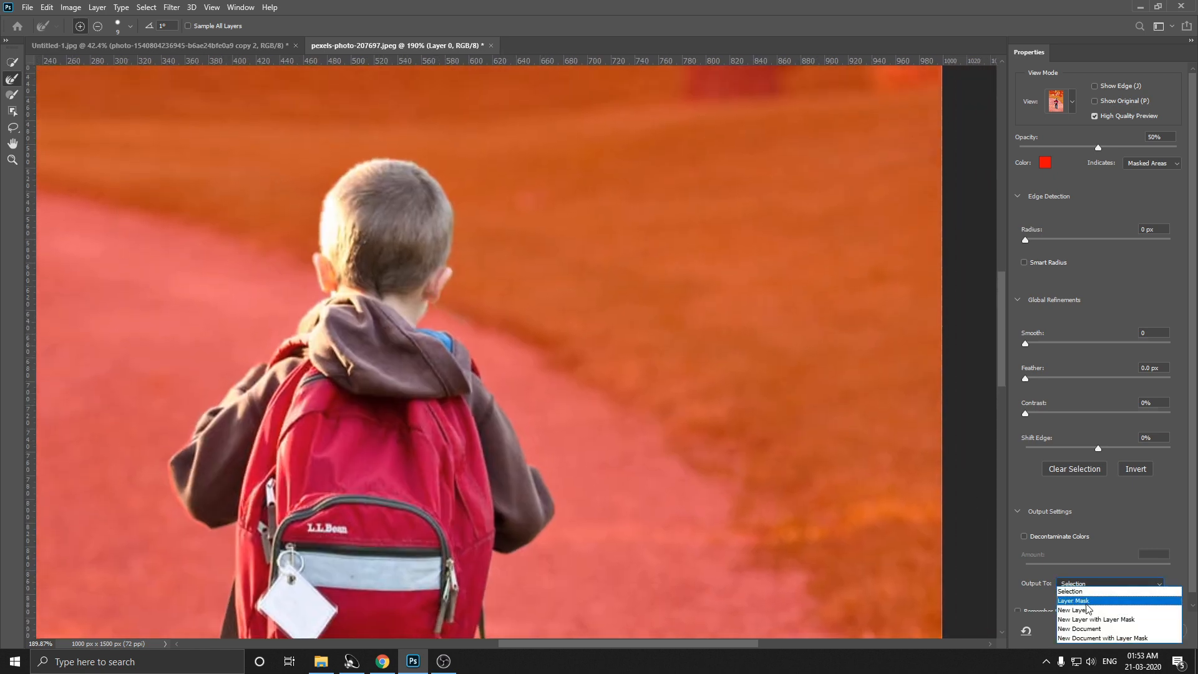
click(1104, 603)
click(1125, 631)
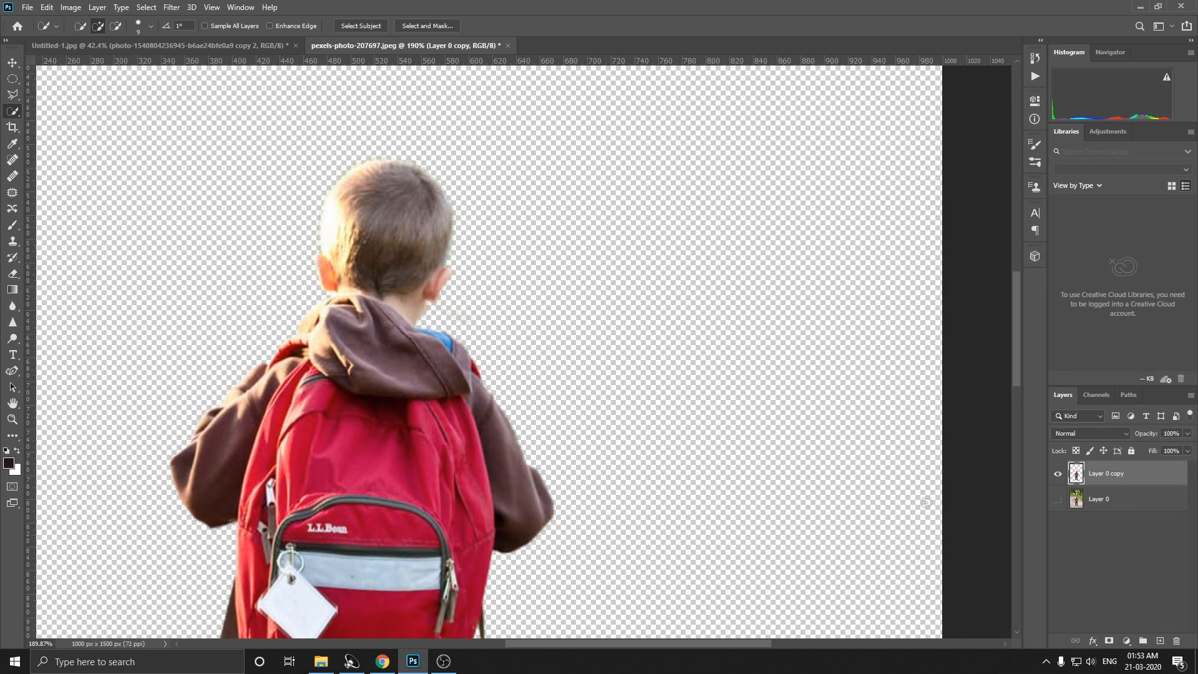
Step: Move the cut-out boy into the Untitled-1.jpg composite, over the railway track in front of the lens
scroll(580, 325, down, 3)
click(11, 63)
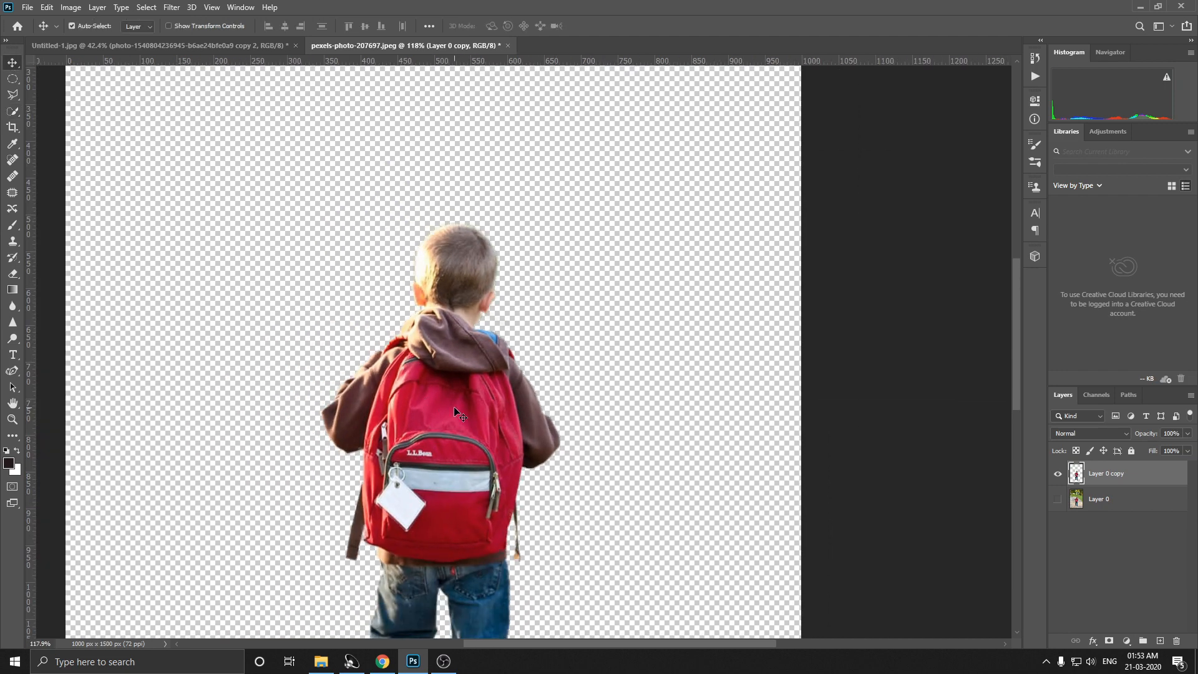
drag(456, 414, 526, 417)
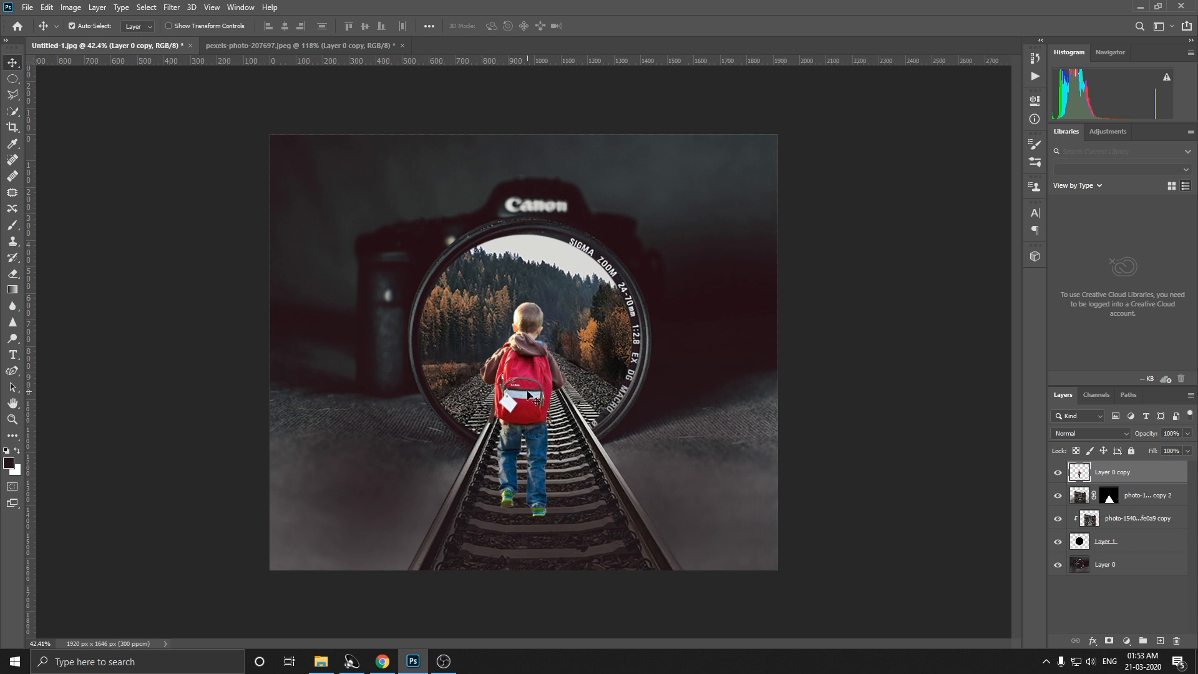
Step: Scale the boy down to about 38% and position him centred between the rails at the lower rim of the lens
key(ctrl+t)
drag(566, 518, 520, 405)
drag(498, 342, 532, 408)
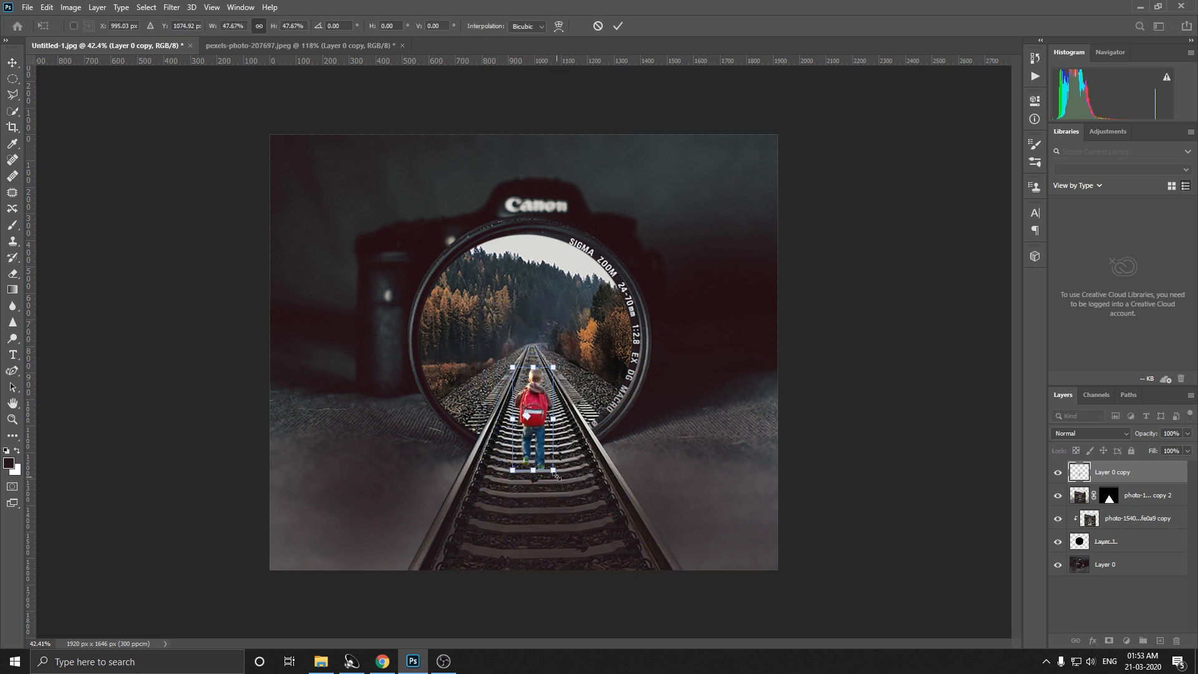
drag(554, 471, 548, 455)
drag(531, 411, 532, 419)
drag(548, 463, 546, 460)
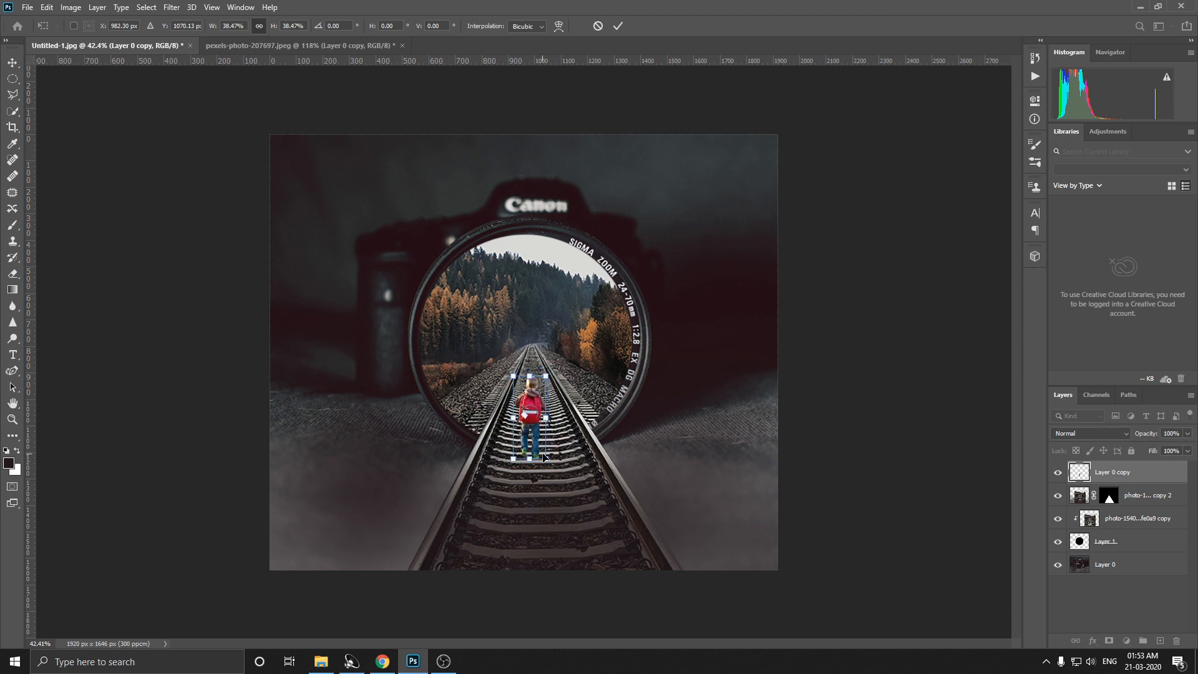
drag(533, 416, 538, 419)
key(Return)
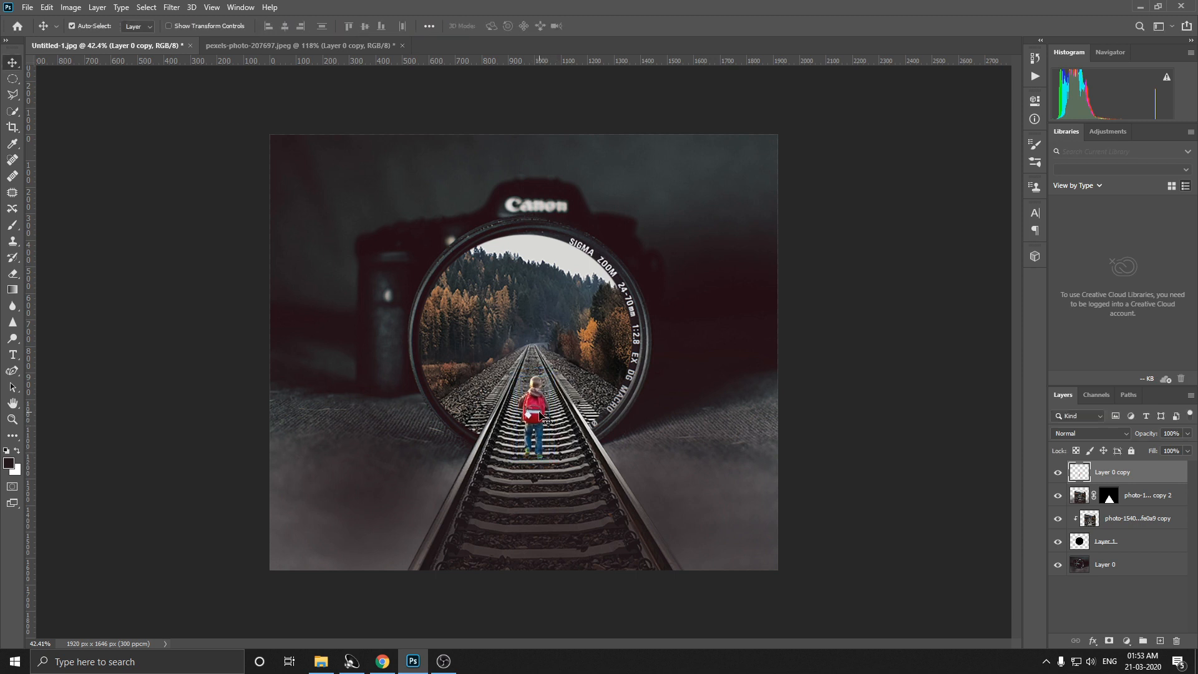
key(Down)
key(Down)
key(Down)
key(Down)
key(Down)
key(Down)
key(Down)
key(Down)
key(Down)
key(Down)
key(Down)
key(Down)
key(Down)
key(Down)
key(Down)
key(Down)
key(Down)
key(Down)
key(Down)
key(Down)
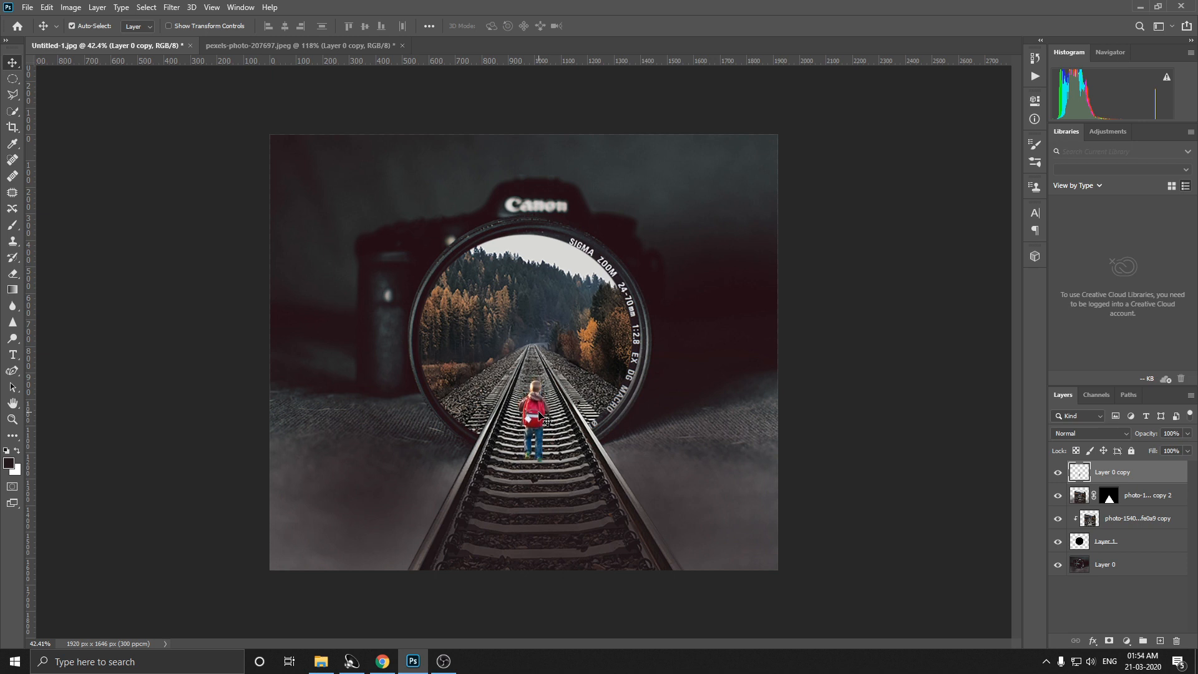
Step: Duplicate the boy's layer and darken the copy to a solid black silhouette with Hue/Saturation
key(ctrl+j)
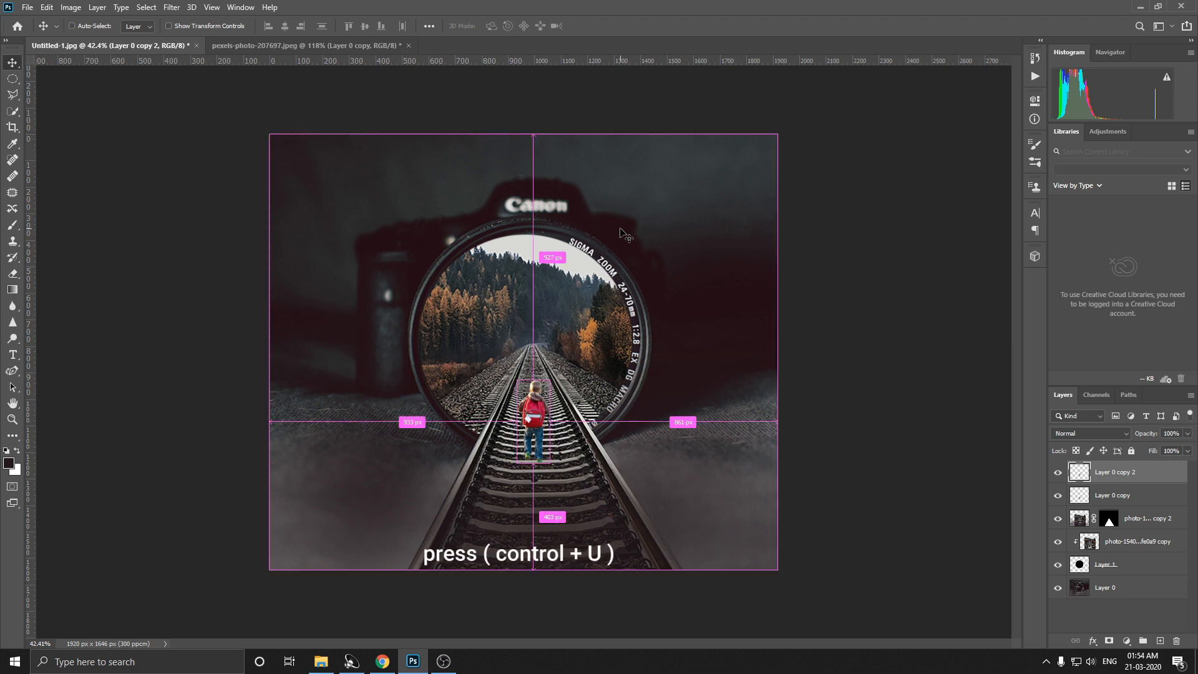
key(ctrl+u)
drag(563, 280, 455, 288)
click(706, 159)
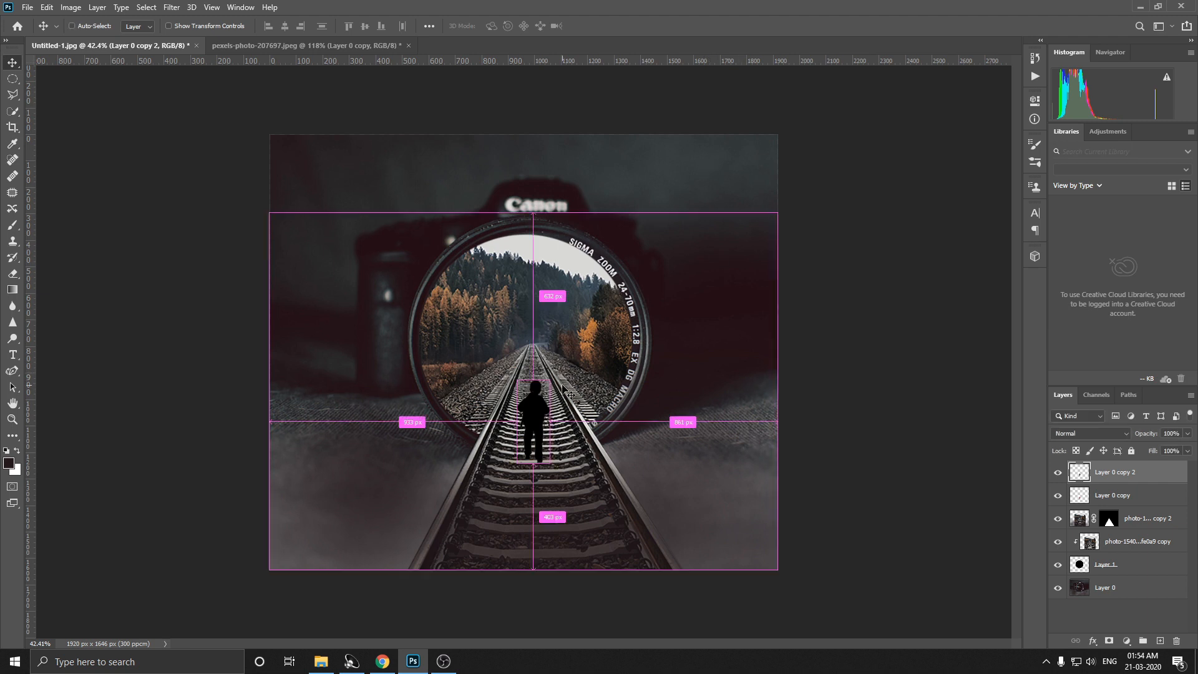
Step: Flip the black silhouette downward below the boy's feet and skew it along the track as a cast shadow
key(ctrl+t)
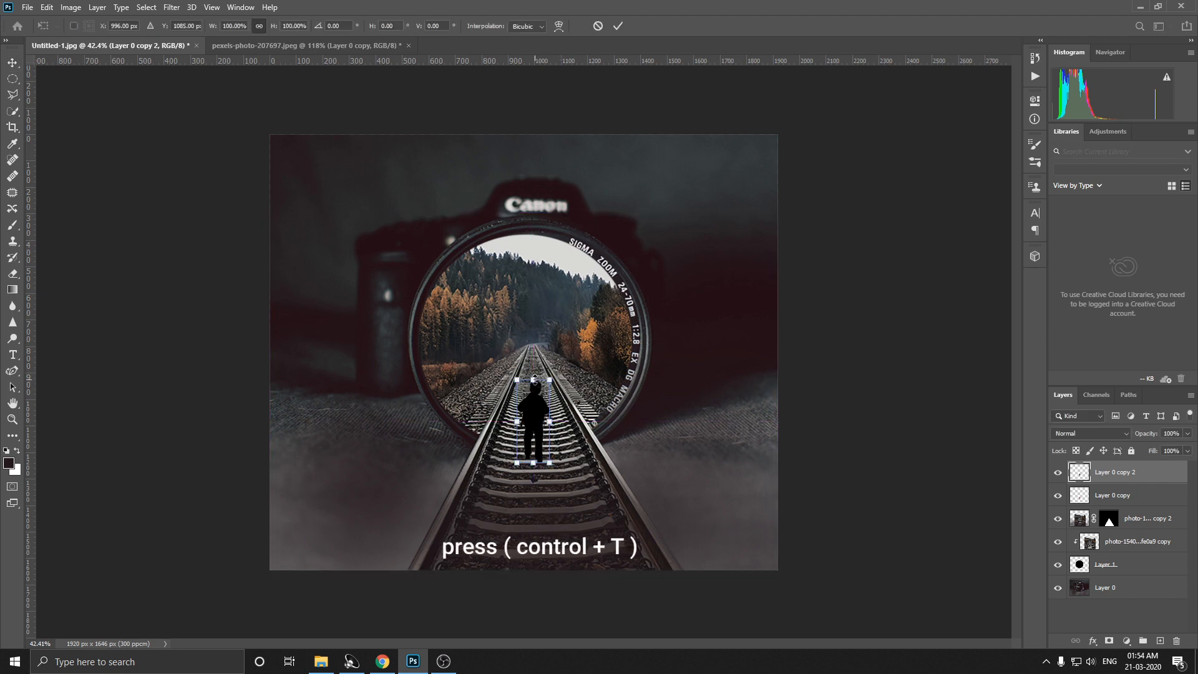
drag(537, 379, 535, 408)
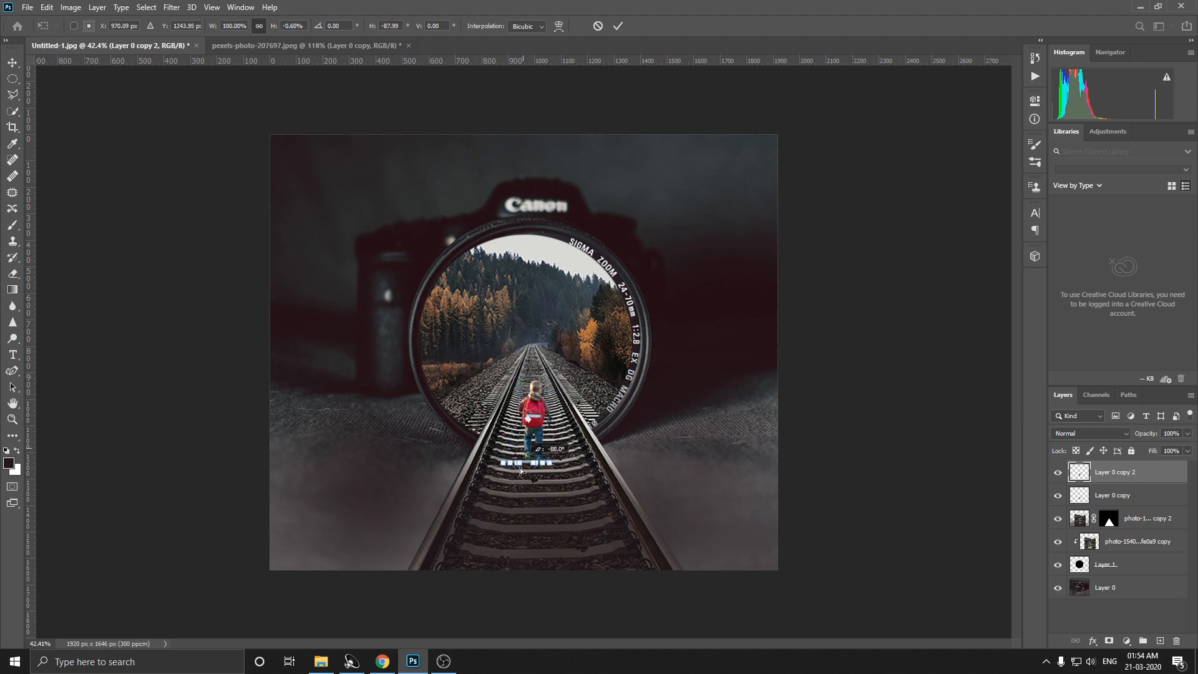
drag(513, 528, 510, 538)
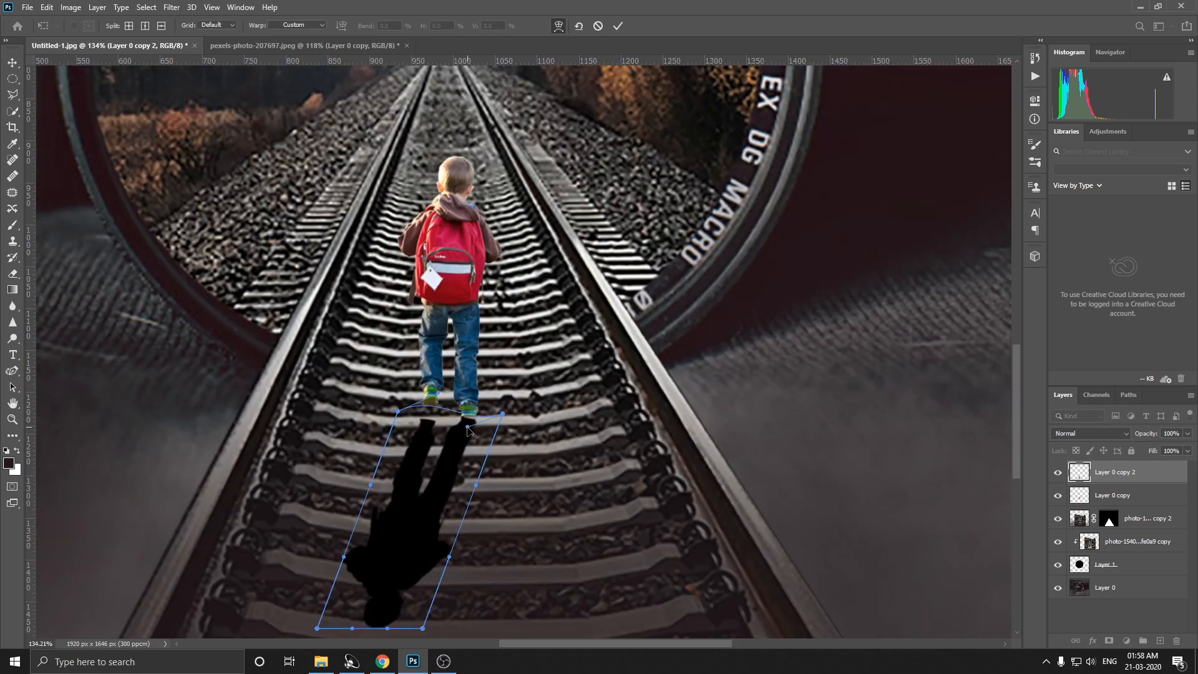
Step: Warp the feet end of the shadow to meet the boy's shoes, then rotate it slightly and nudge it up against them
drag(445, 428, 497, 410)
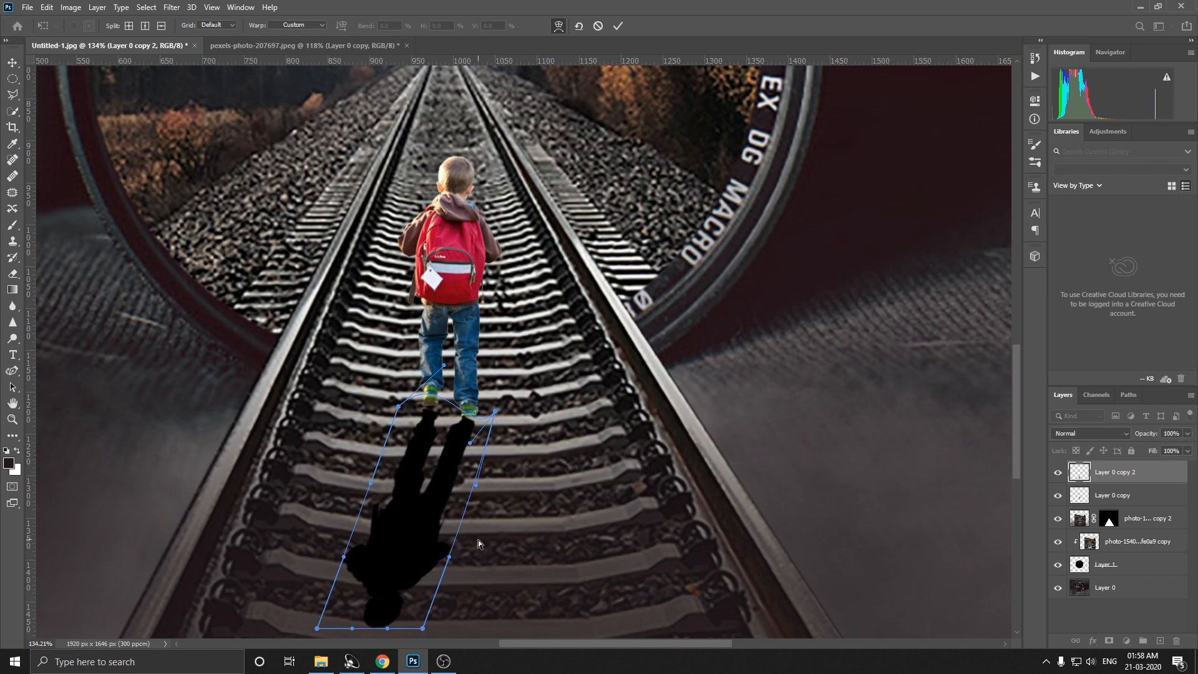
scroll(466, 557, down, 5)
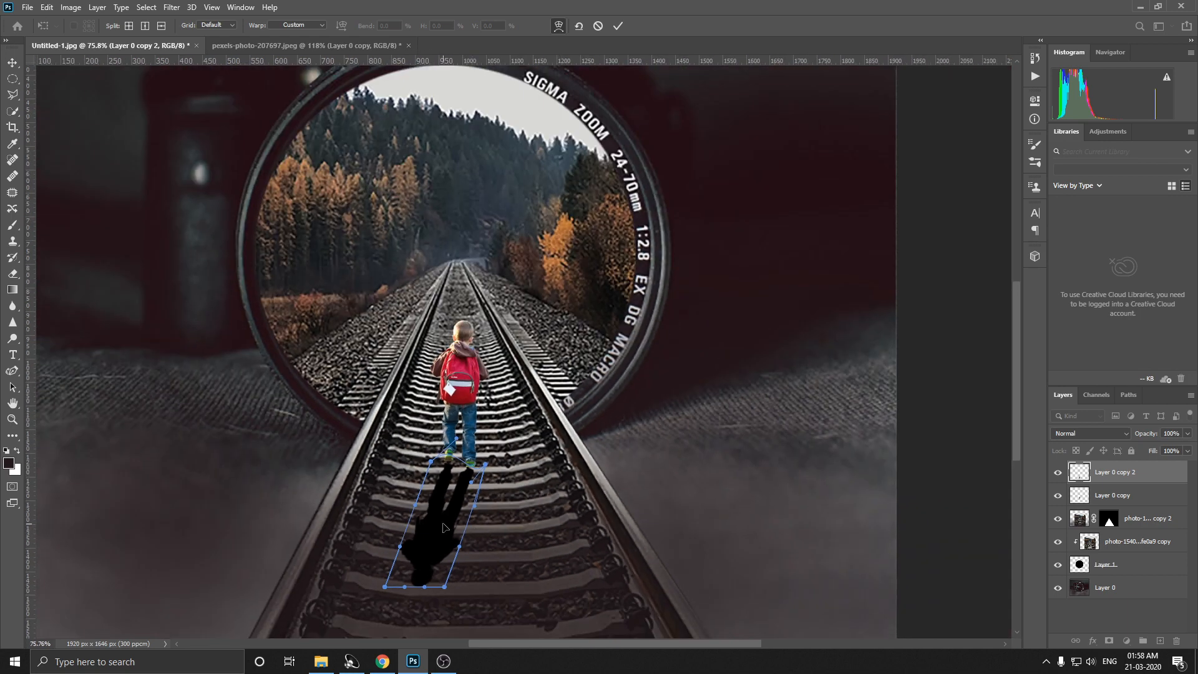
key(ctrl+t)
drag(497, 515, 500, 515)
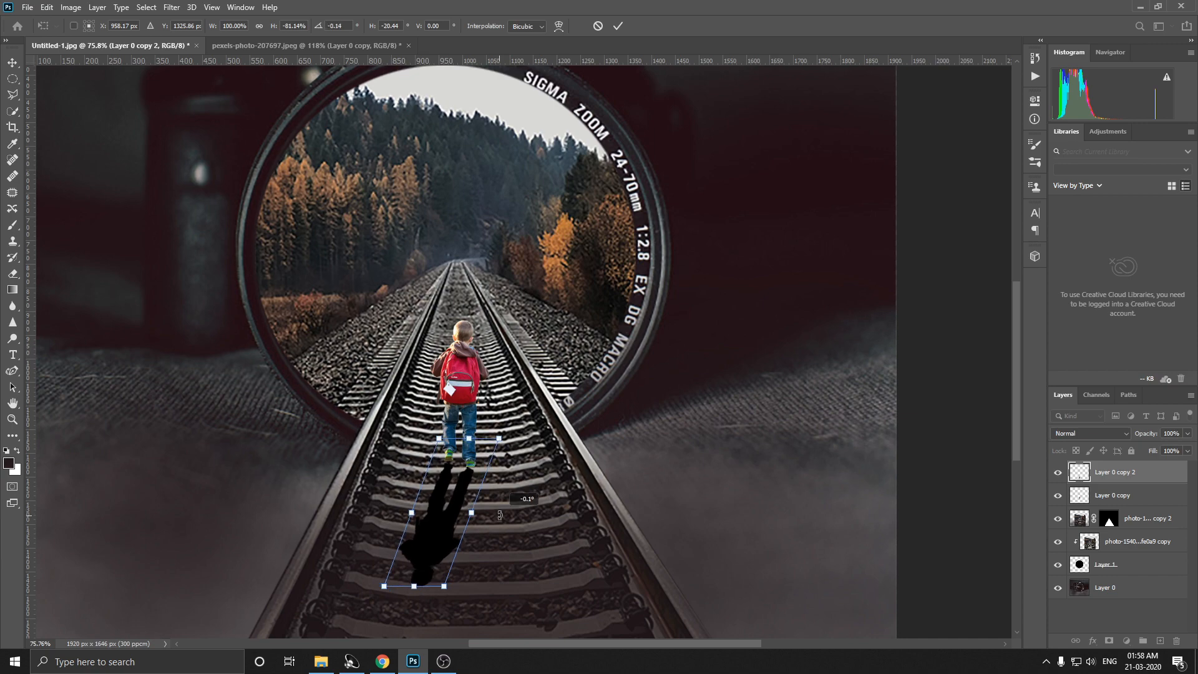
scroll(463, 467, up, 3)
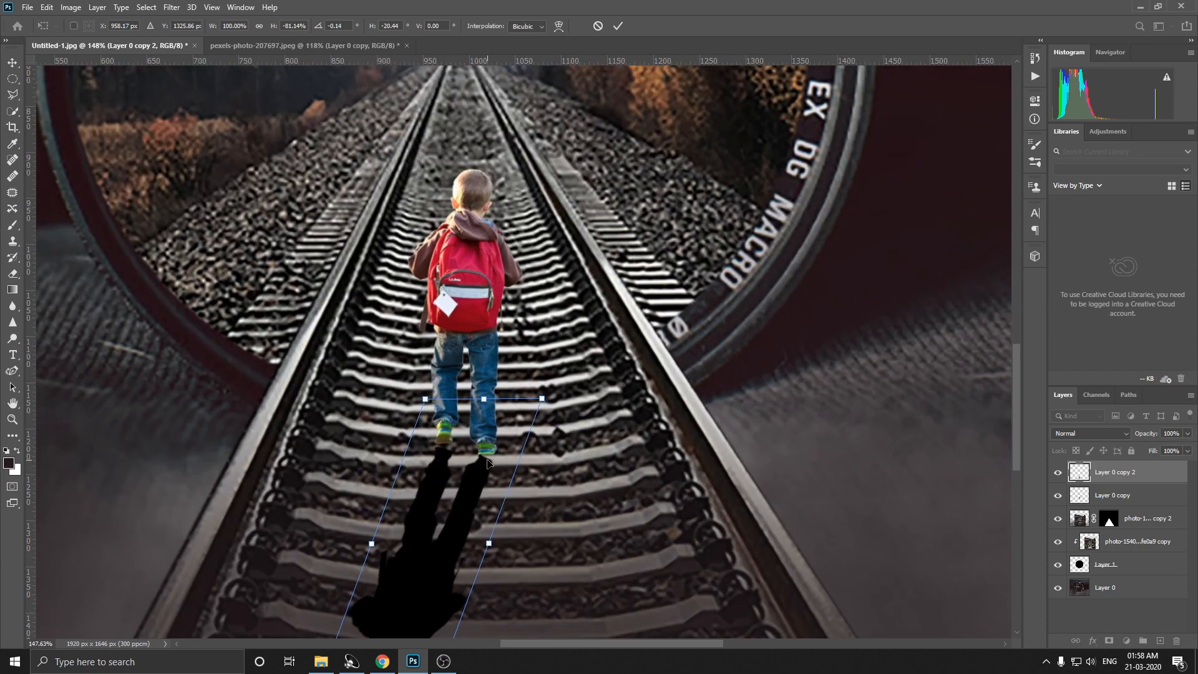
drag(487, 463, 488, 459)
scroll(481, 446, up, 5)
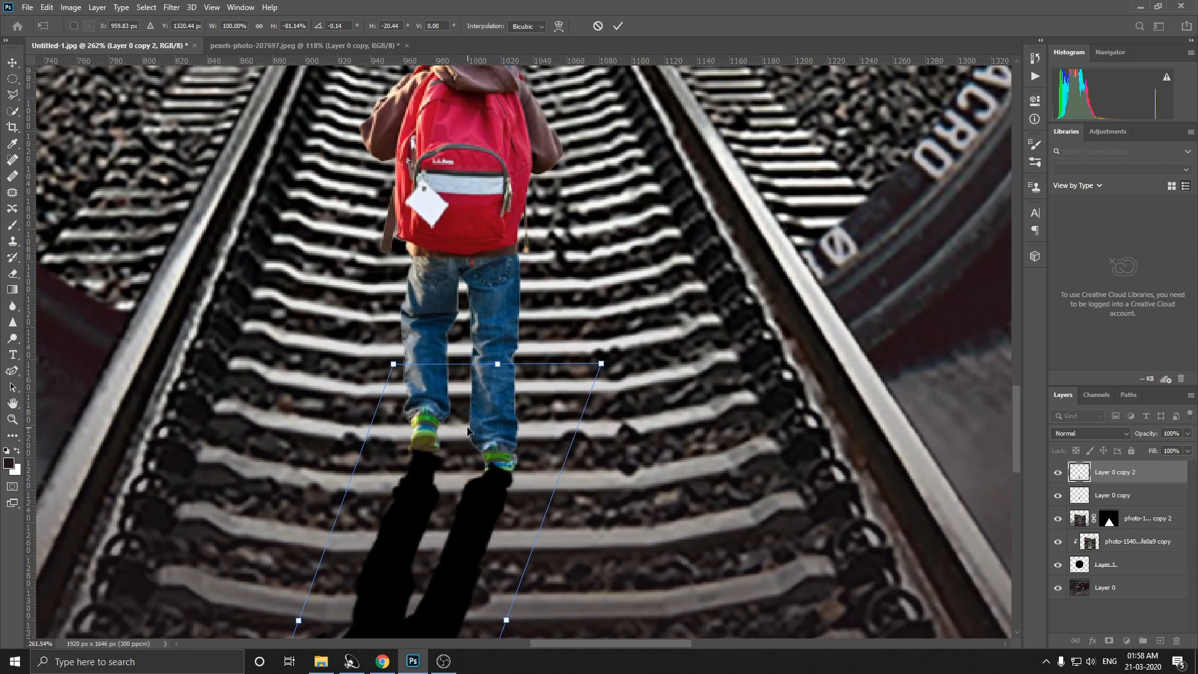
Step: Set the Eraser's opacity to 29% and soften the shadow where it touches the shoe on the ground
click(12, 273)
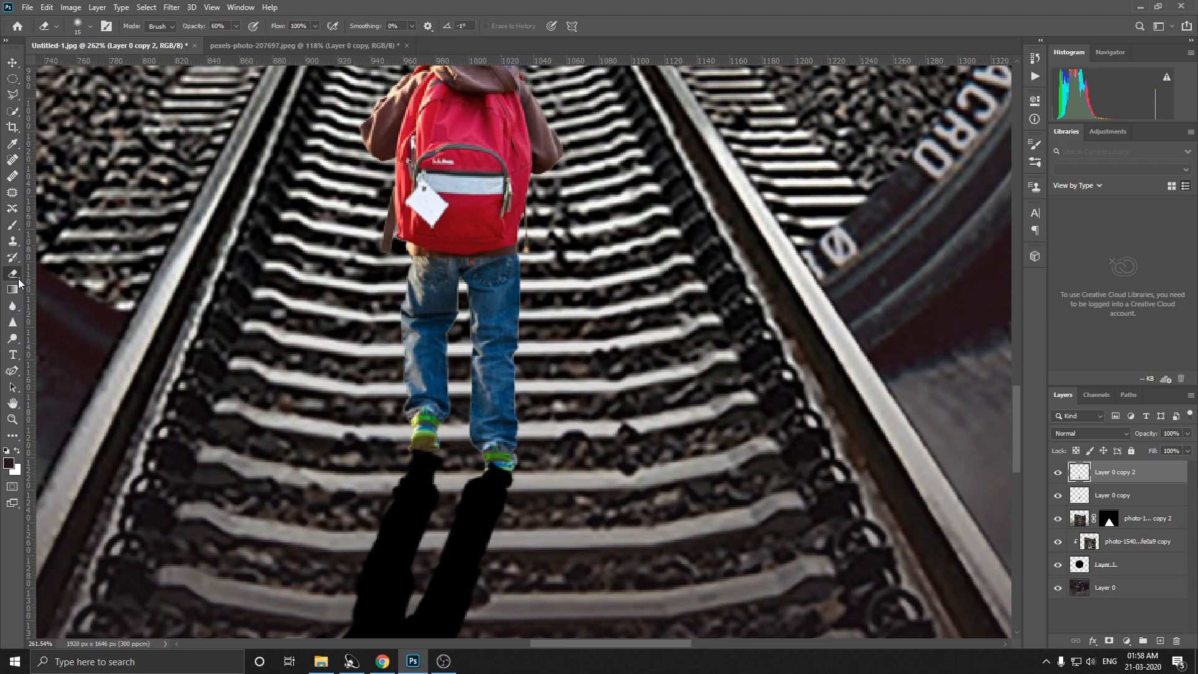
scroll(412, 427, up, 2)
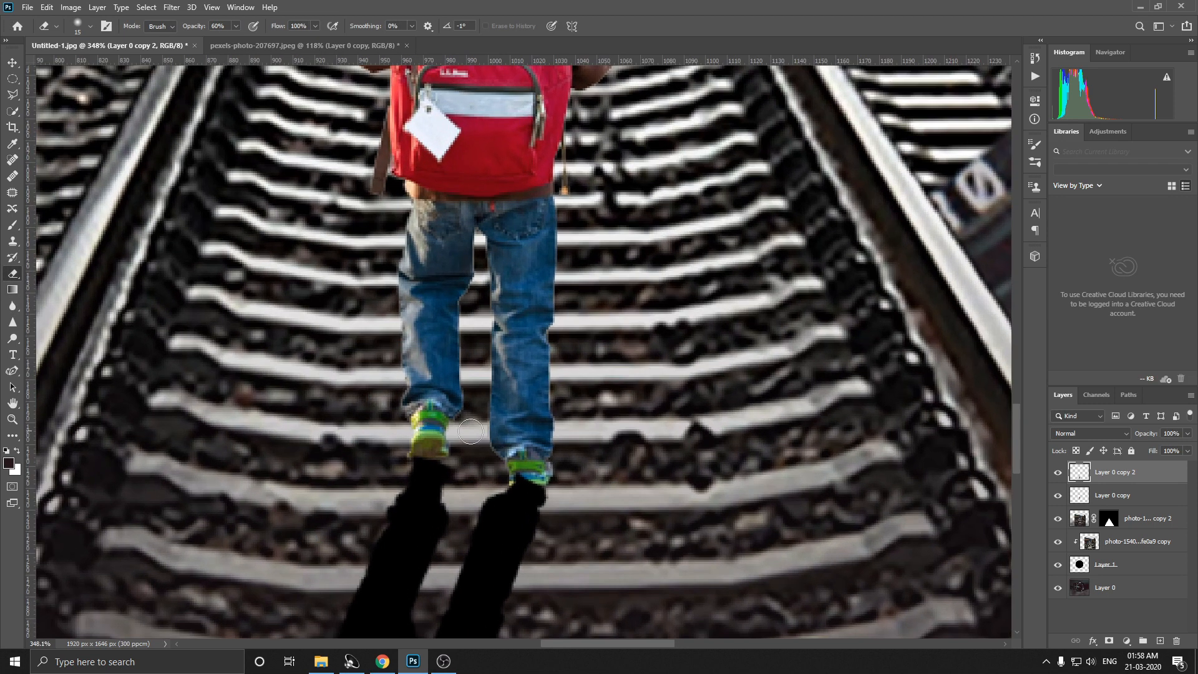
click(236, 26)
drag(224, 42, 217, 42)
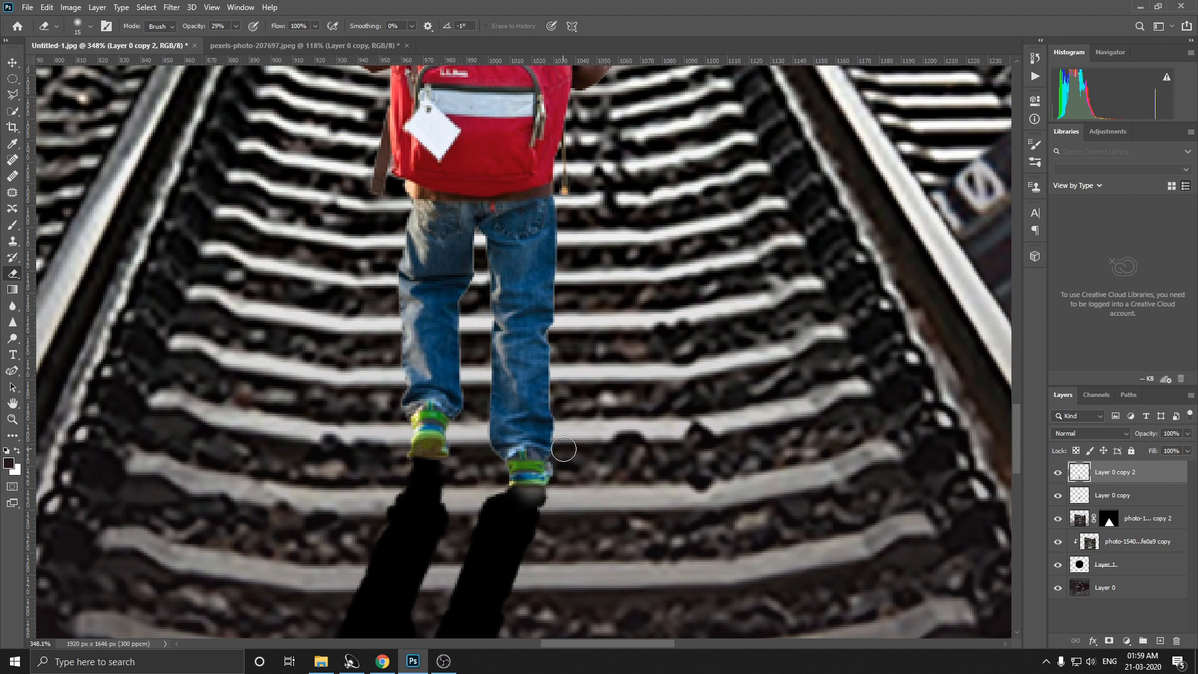
scroll(649, 449, down, 5)
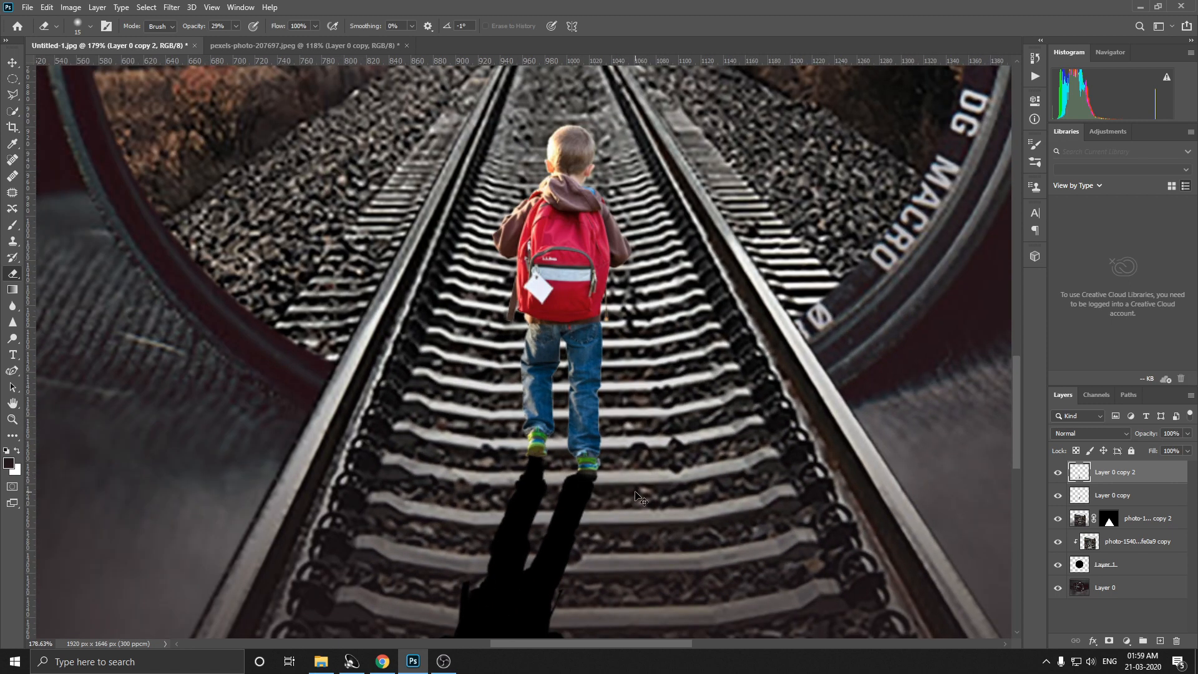
Step: Reduce the shadow layer's opacity to 60%
drag(1186, 433, 1162, 446)
scroll(524, 430, down, 2)
scroll(571, 437, down, 2)
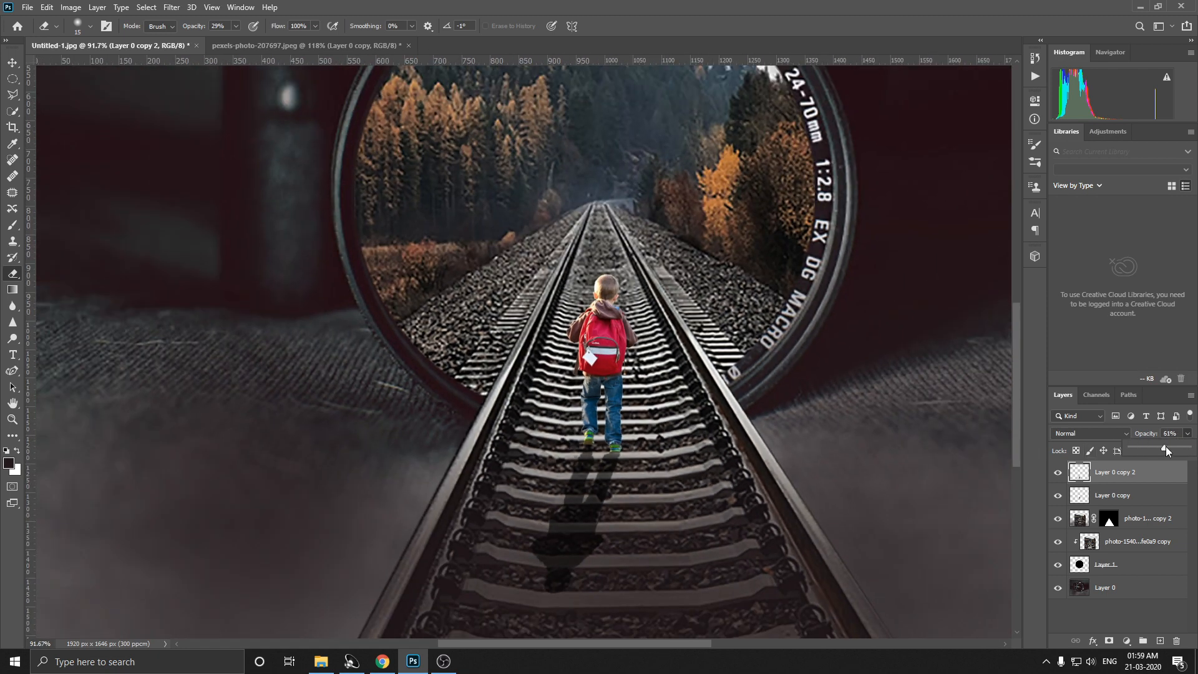
drag(1171, 447, 1170, 447)
scroll(657, 438, down, 2)
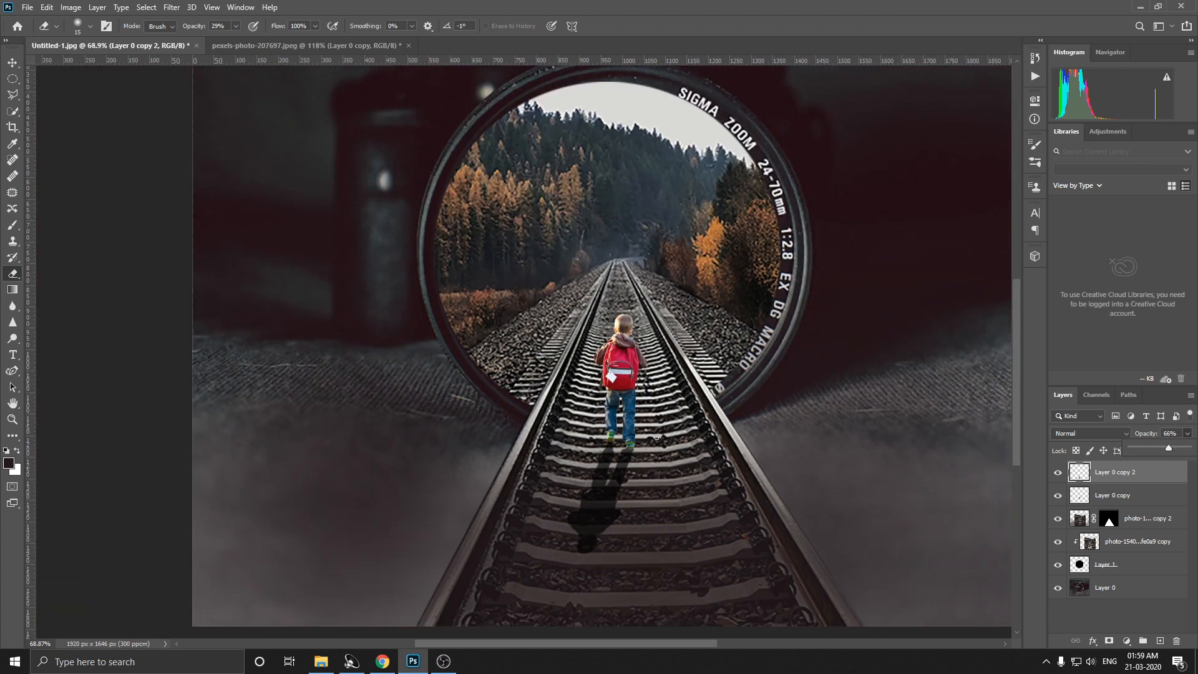
scroll(647, 439, down, 1)
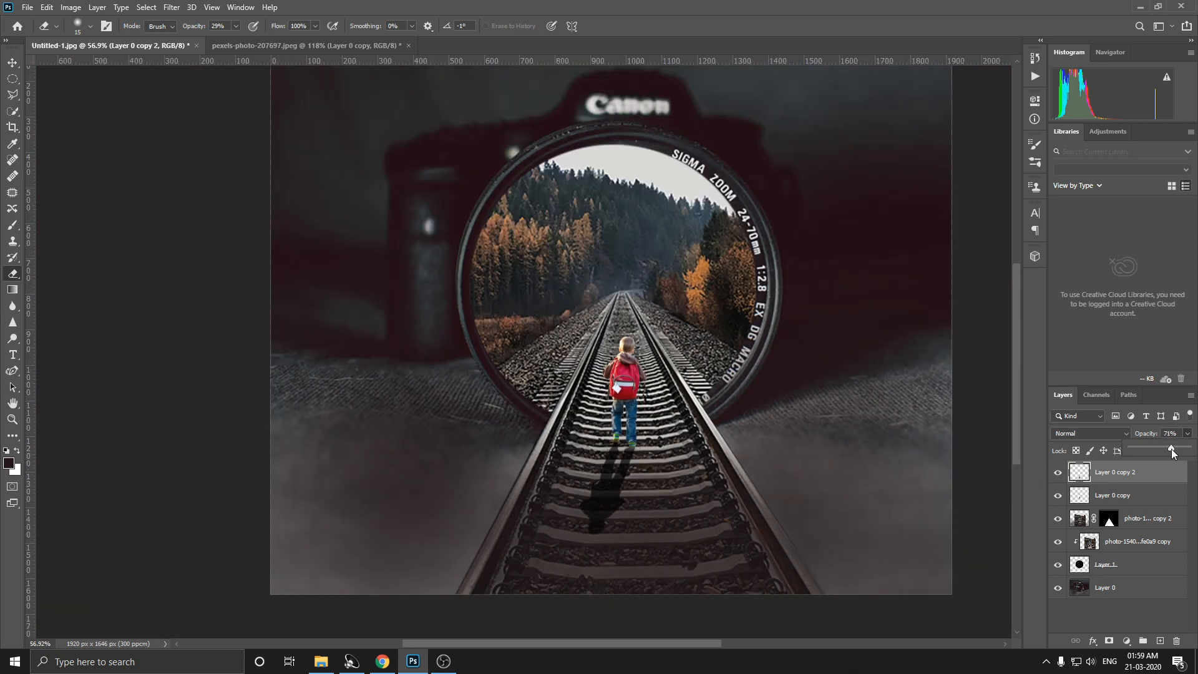
drag(1171, 448, 1166, 448)
Step: Soften the boy's cast shadow with a Gaussian Blur and set the shadow layer's fill to 98%
click(172, 7)
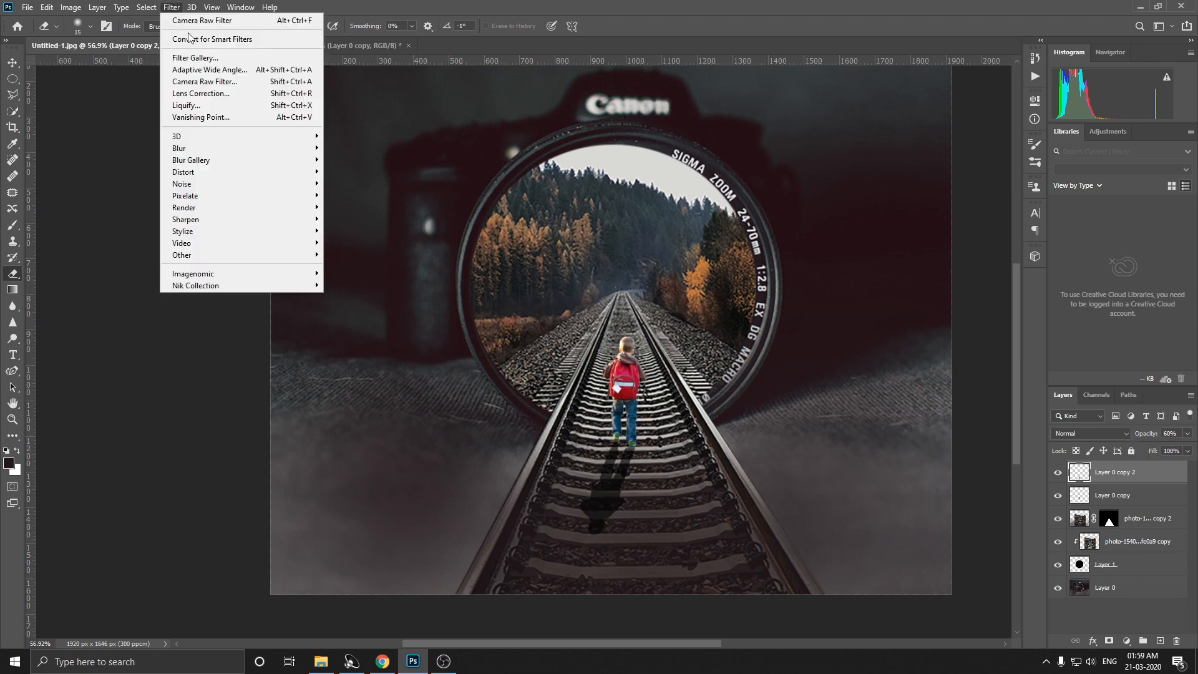
mouse_move(193, 164)
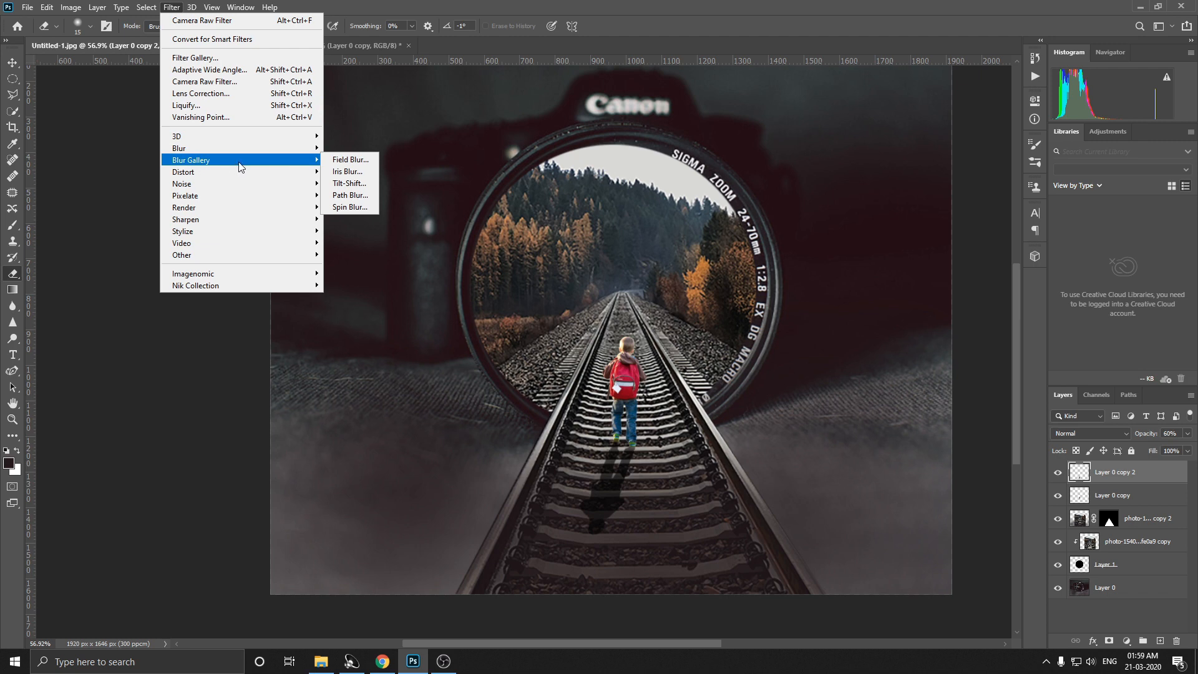
mouse_move(265, 150)
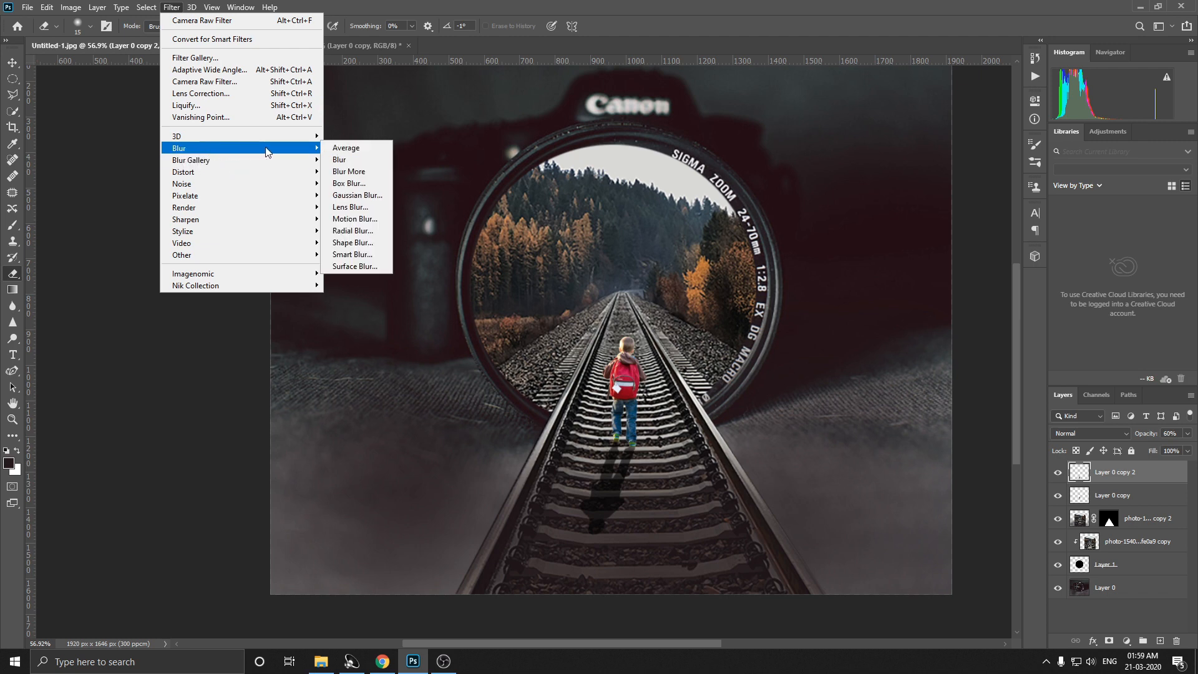
click(353, 195)
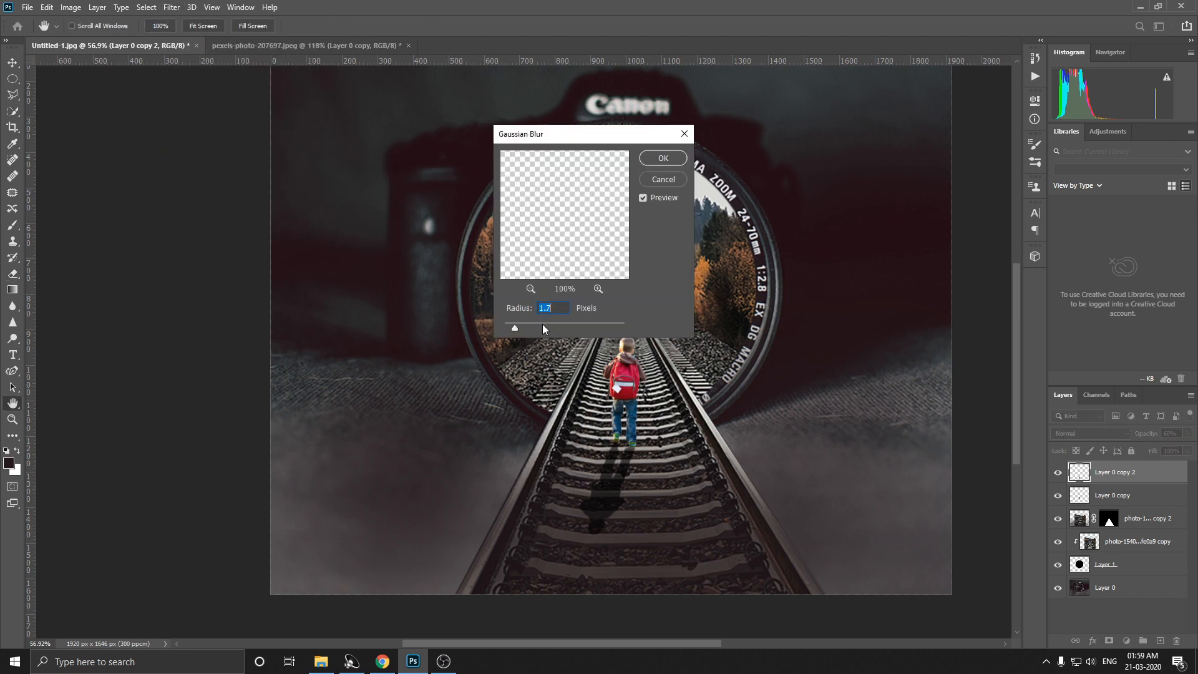
click(543, 325)
click(662, 159)
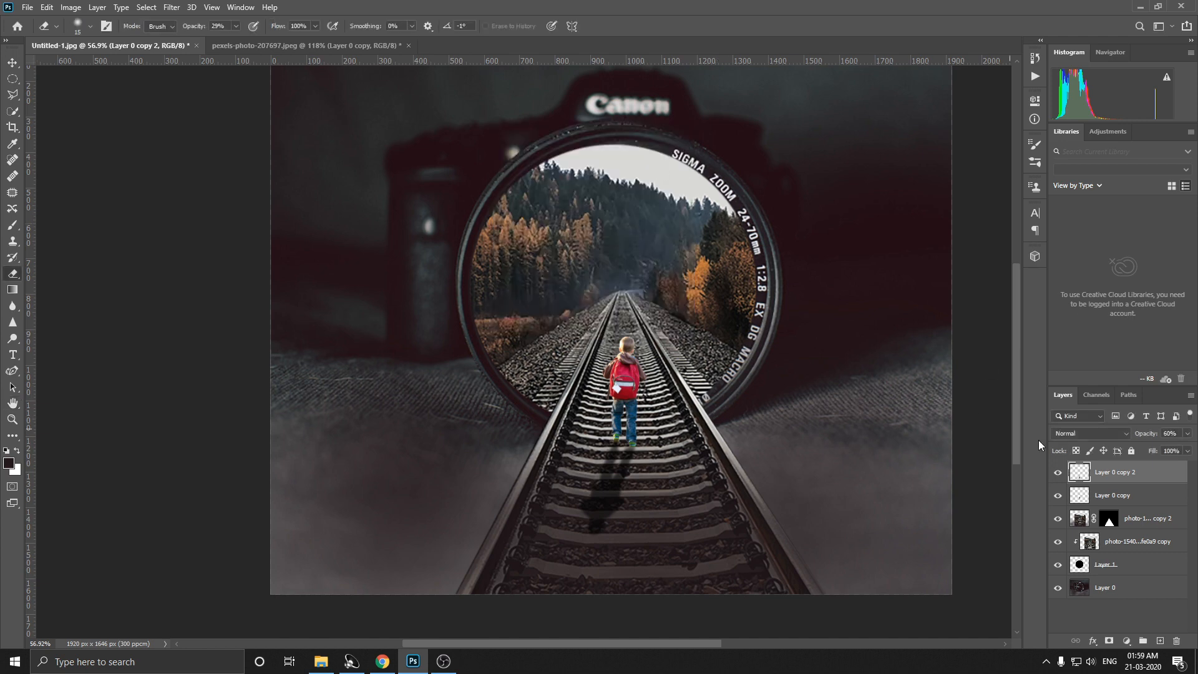
click(1189, 452)
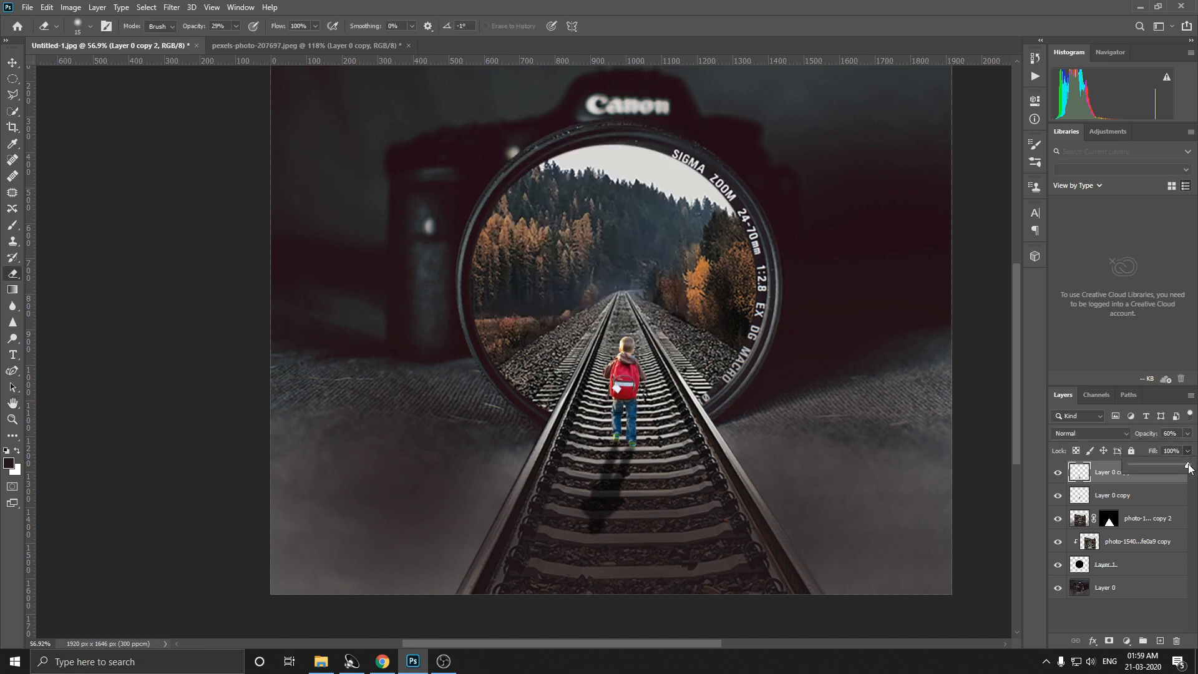
drag(1161, 473, 1182, 474)
Step: Place the light-effect-colour-png-effect-parii-editor-20 image from the for edit folder into the composition and scale it to about 13.57% over the lens
scroll(693, 395, down, 1)
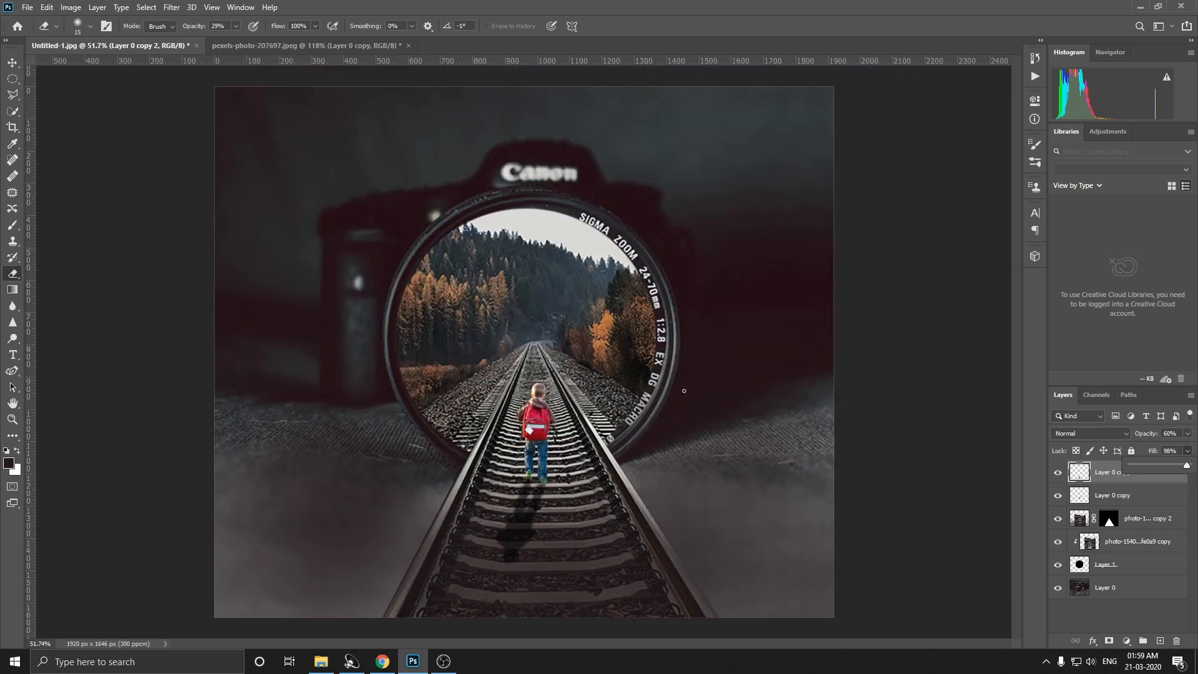
scroll(682, 391, down, 1)
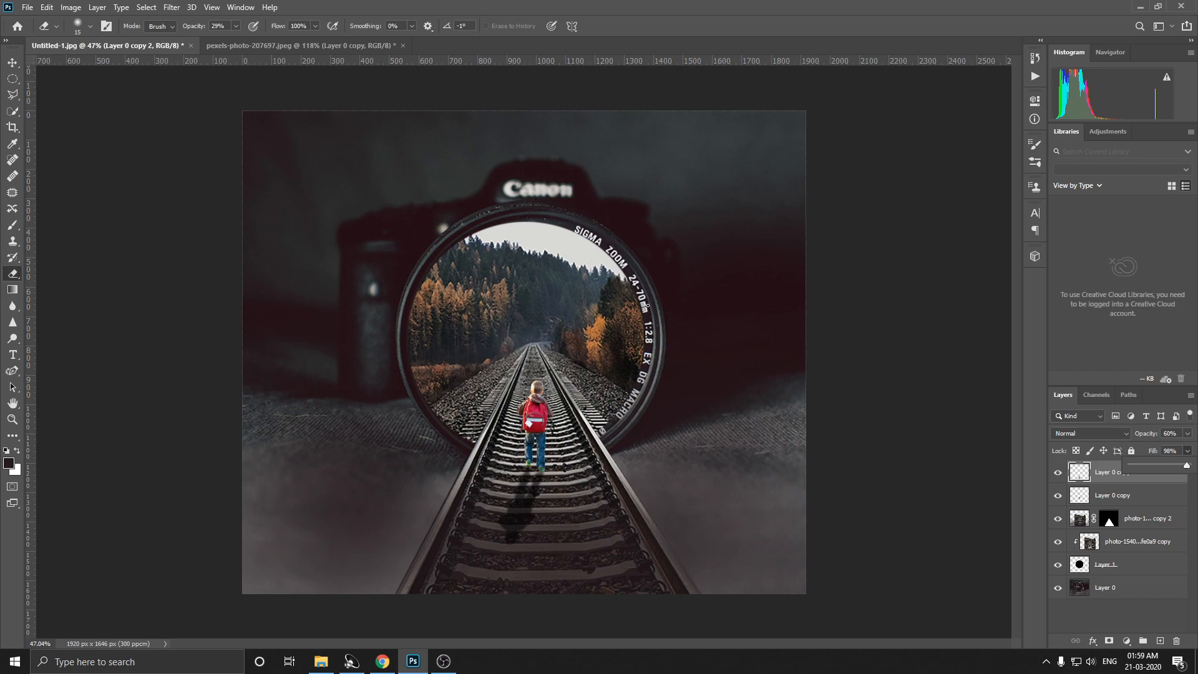
scroll(431, 548, down, 1)
click(321, 661)
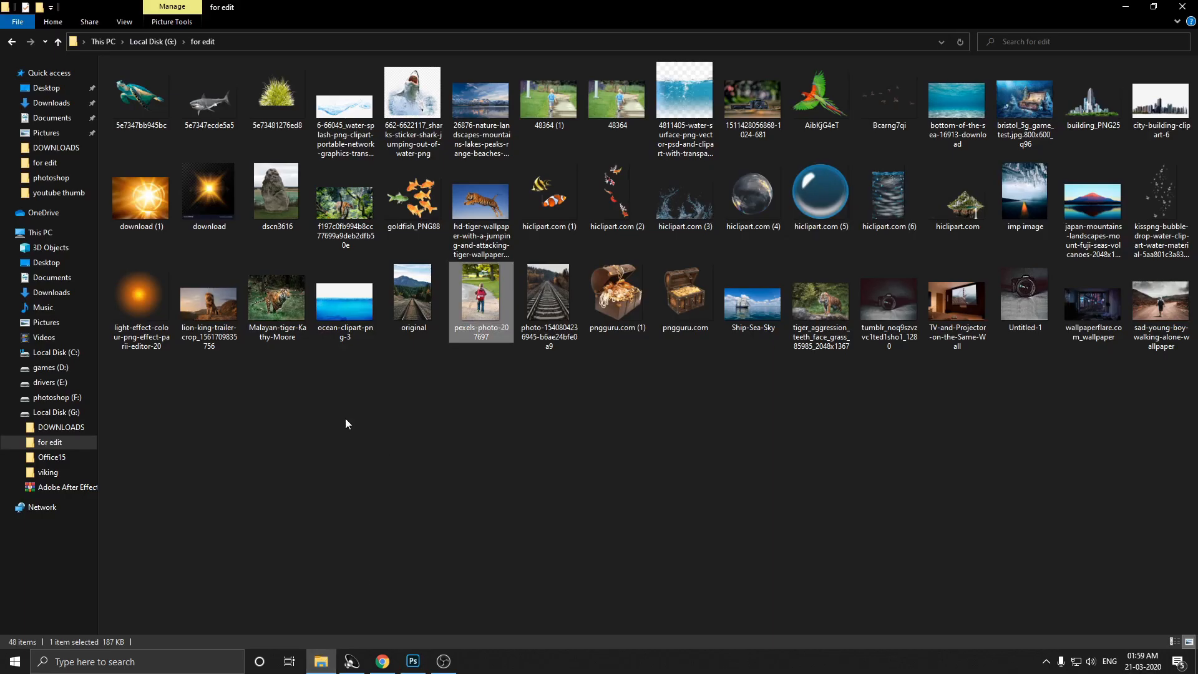
drag(134, 290, 490, 408)
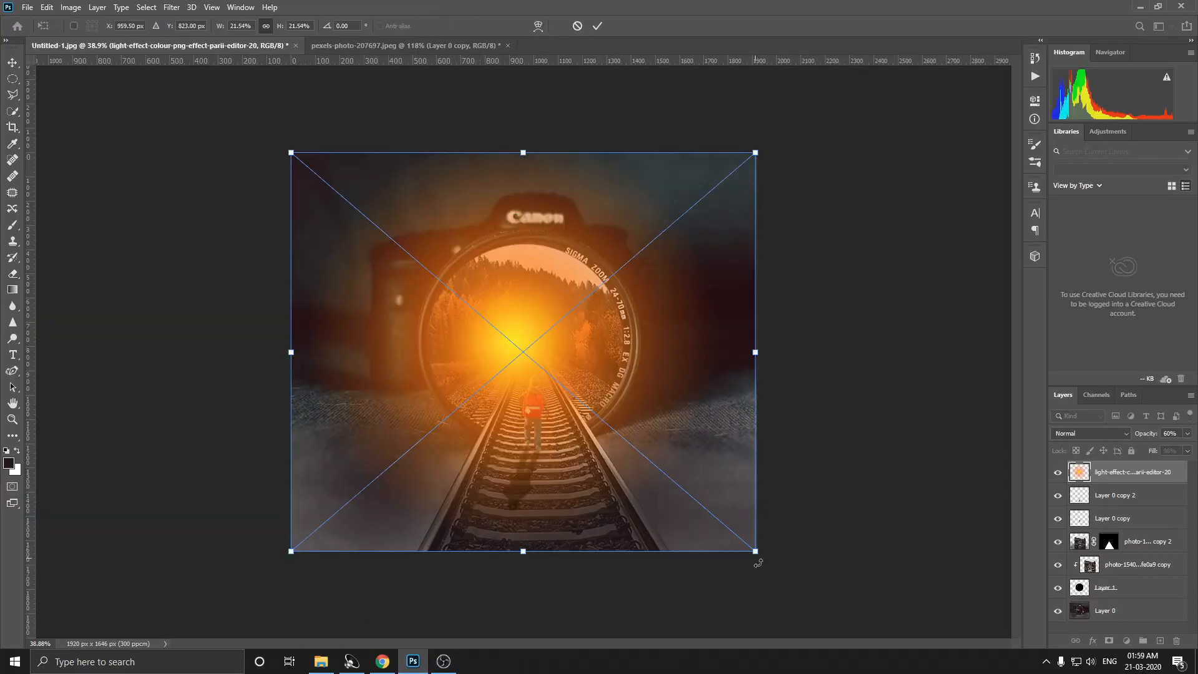
mouse_move(755, 553)
mouse_down()
mouse_move(703, 495)
mouse_move(684, 451)
mouse_up()
key(Return)
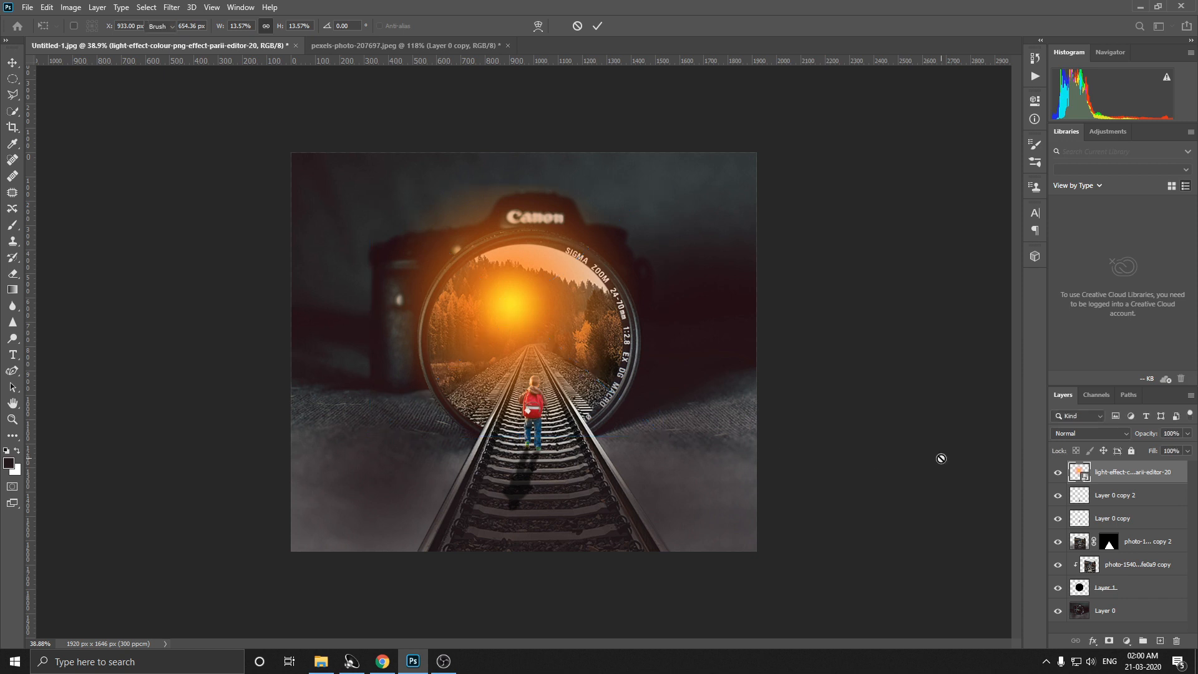
Step: Shrink the orange light effect to about 6.74% and move it to the upper edge of the lens
key(e)
key(ctrl+t)
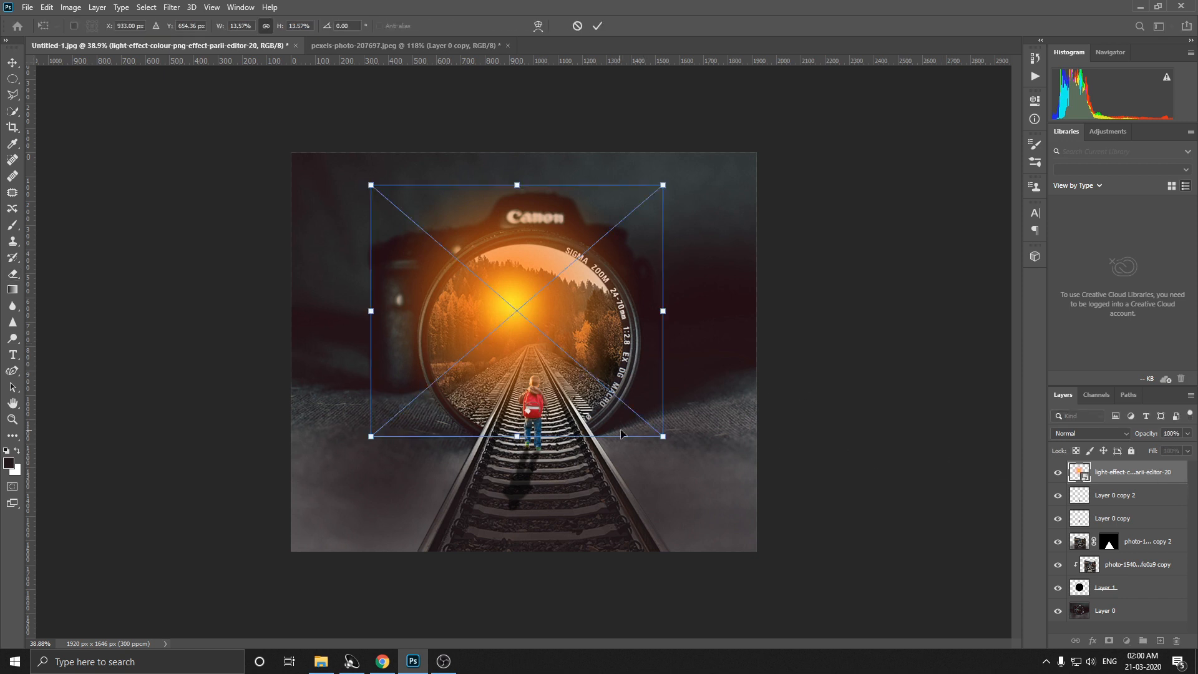
drag(665, 439, 552, 332)
drag(518, 301, 571, 328)
drag(615, 375, 590, 343)
drag(572, 345, 603, 322)
drag(582, 306, 612, 318)
scroll(606, 306, up, 1)
Step: Set the light effect's blend mode to Screen, enlarge it to about 9.54% and centre it above the end of the track
click(1089, 433)
click(1080, 439)
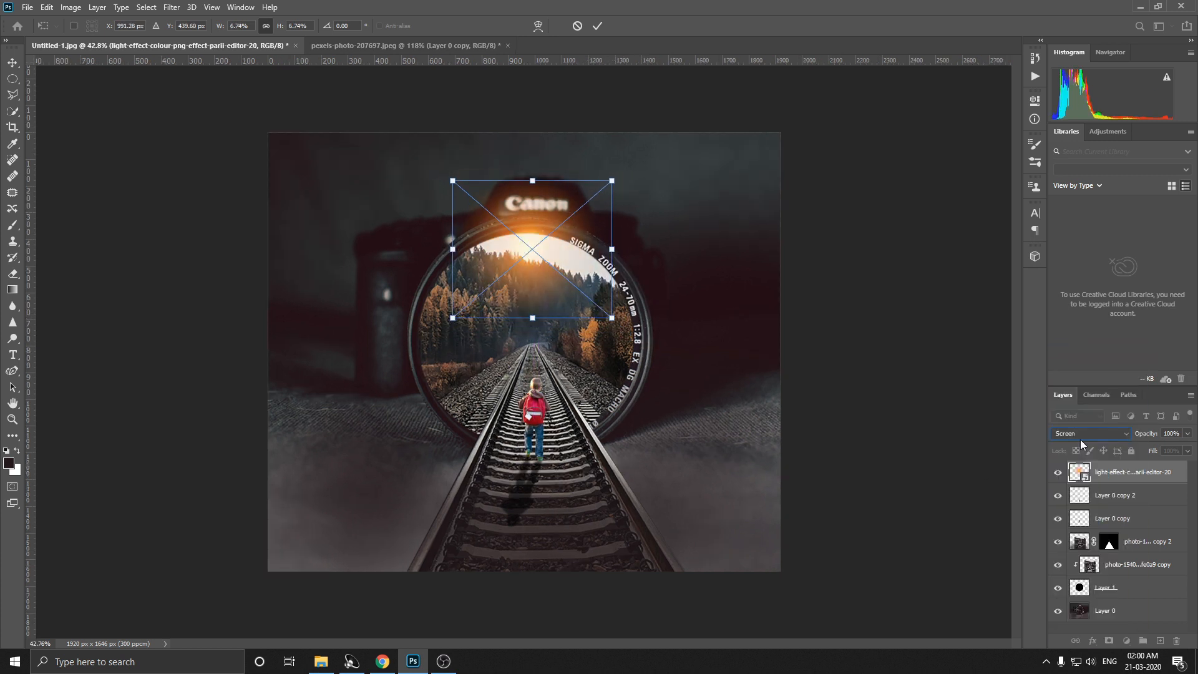
drag(543, 276, 516, 325)
drag(582, 371, 655, 432)
mouse_move(595, 389)
mouse_down()
mouse_move(566, 370)
mouse_move(562, 343)
mouse_move(589, 370)
mouse_up()
key(Return)
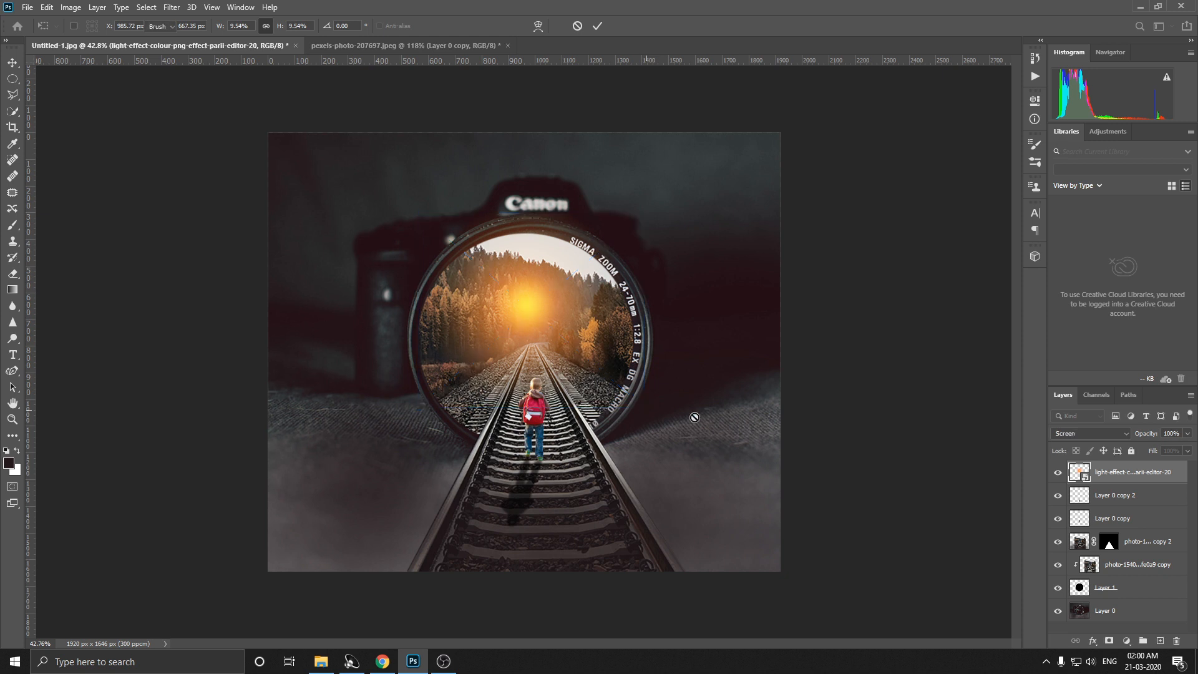
Step: Rasterize the light effect layer and lower its opacity to 89%
key(e)
right_click(1122, 479)
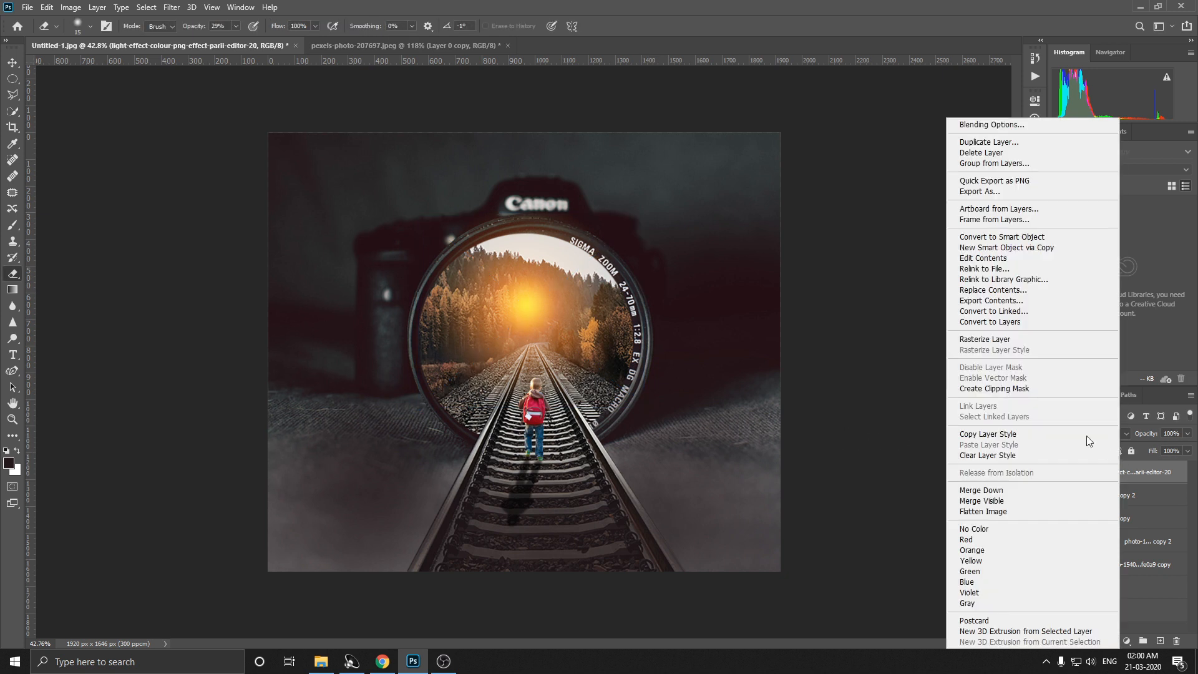
click(985, 340)
mouse_move(1188, 437)
mouse_down()
mouse_move(1158, 447)
mouse_move(1182, 448)
mouse_up()
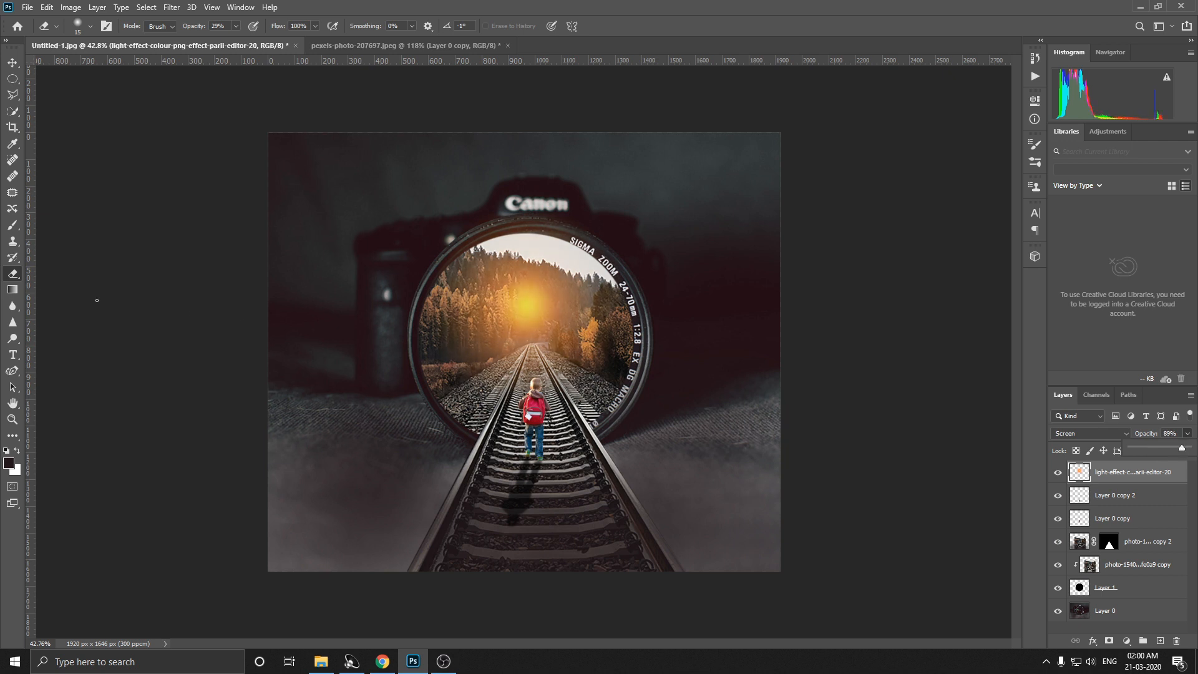
Step: Fade the bright centre of the light effect using a 300-pixel Eraser at 16% opacity
scroll(502, 298, up, 1)
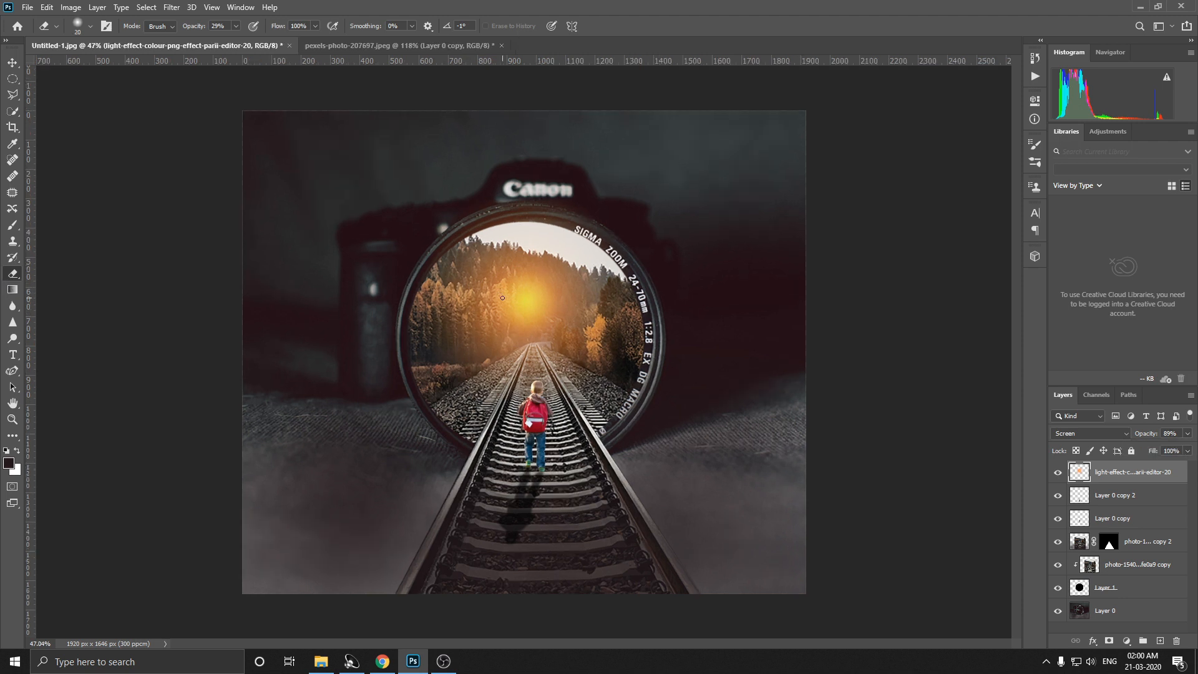
key(bracketright)
key(bracketright)
key(bracketright)
key(bracketright)
key(bracketright)
key(bracketright)
key(bracketright)
key(bracketright)
key(bracketright)
key(bracketright)
key(bracketright)
click(227, 38)
click(526, 304)
click(526, 303)
click(533, 304)
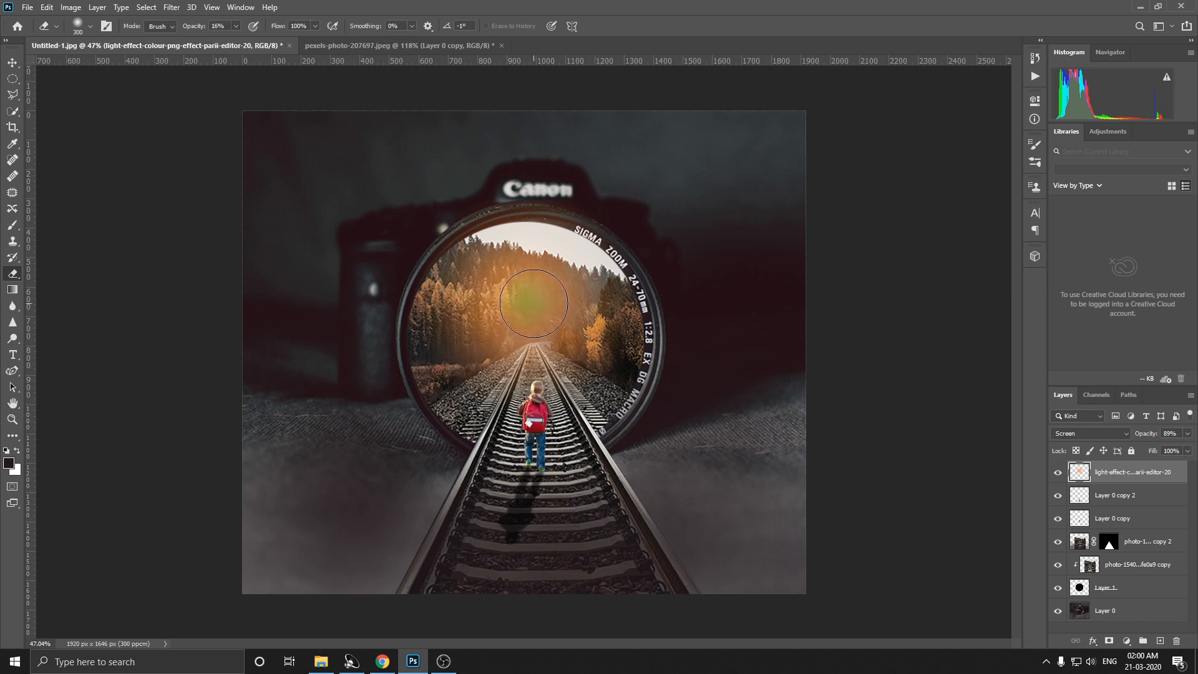
Step: Enlarge the light effect slightly so that it covers more of the lens opening
scroll(534, 304, down, 1)
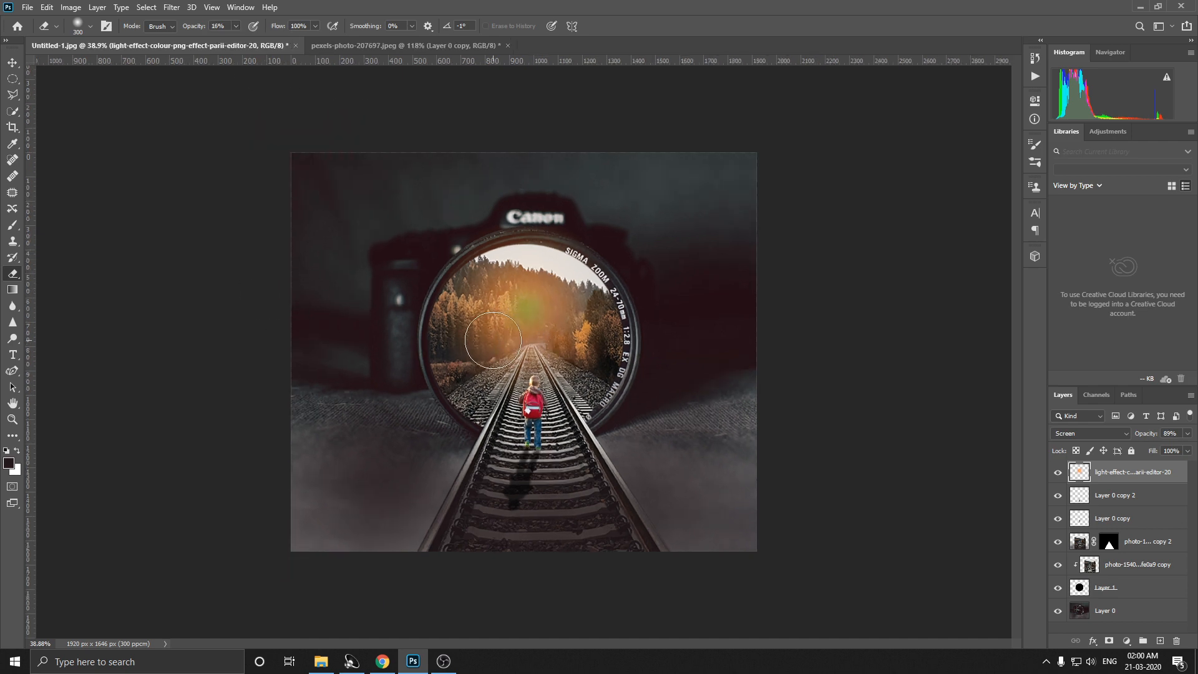
key(ctrl+t)
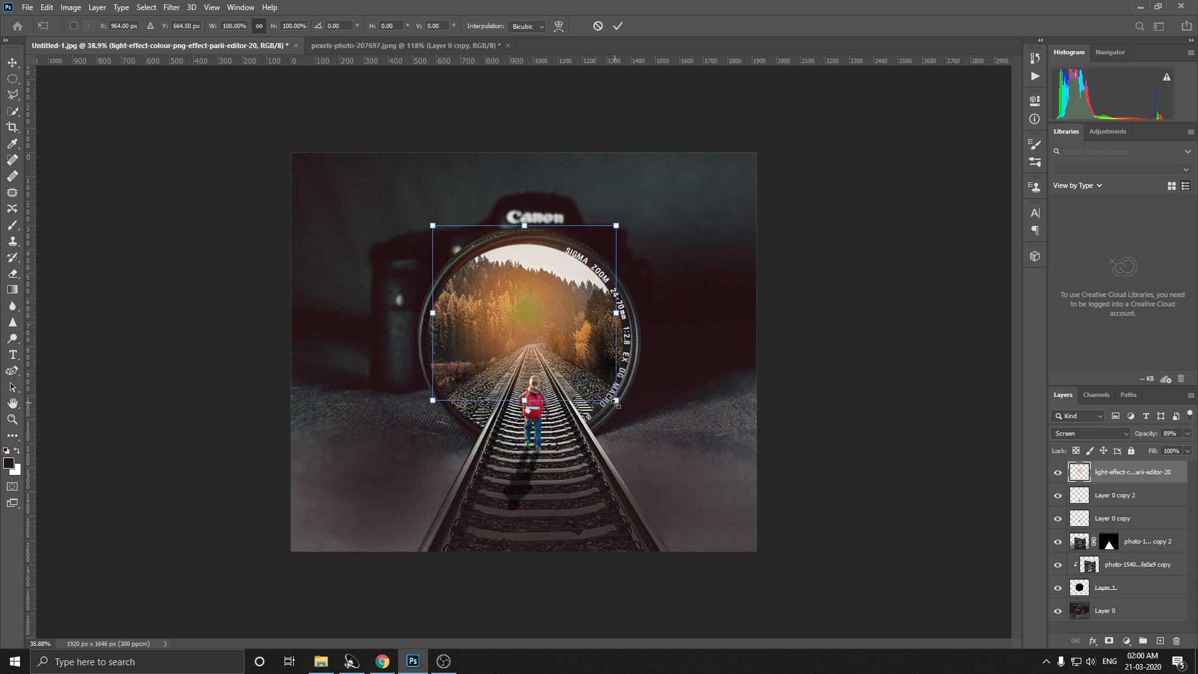
drag(616, 403, 634, 409)
key(Return)
Step: Sample the yellow tone from the glow and adjust the foreground colour to a warmer, golden yellow
key(i)
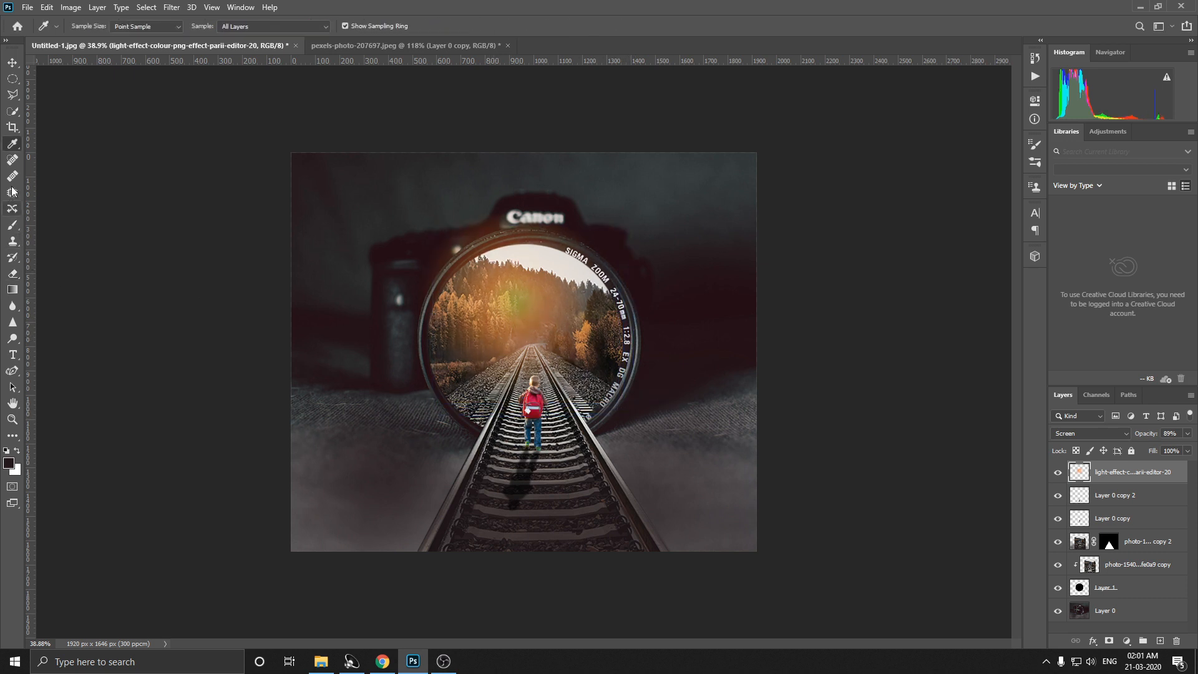
click(535, 299)
click(523, 297)
drag(526, 293, 516, 296)
click(13, 462)
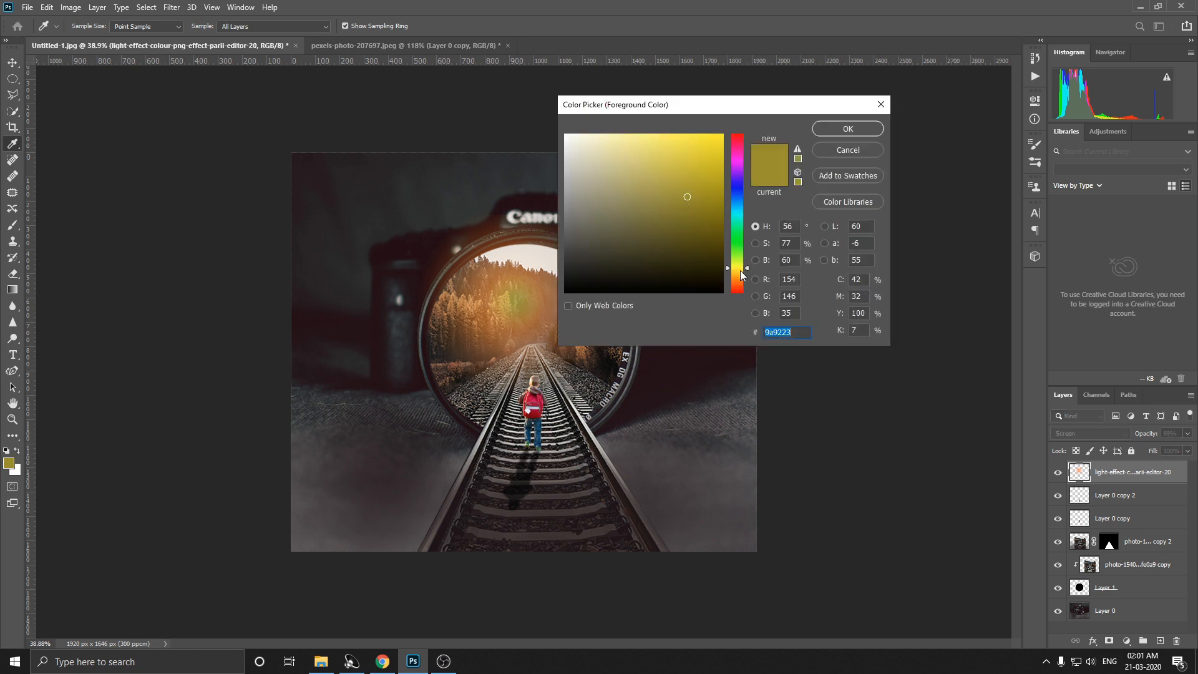
click(740, 271)
drag(706, 159, 688, 141)
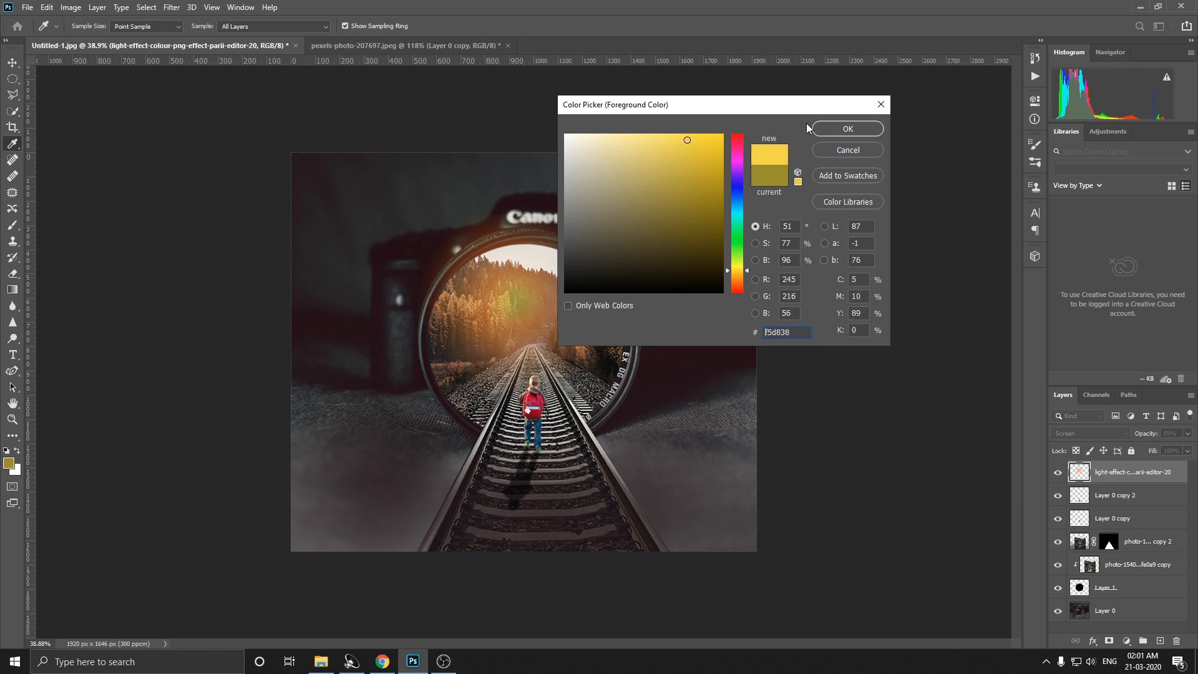
click(829, 128)
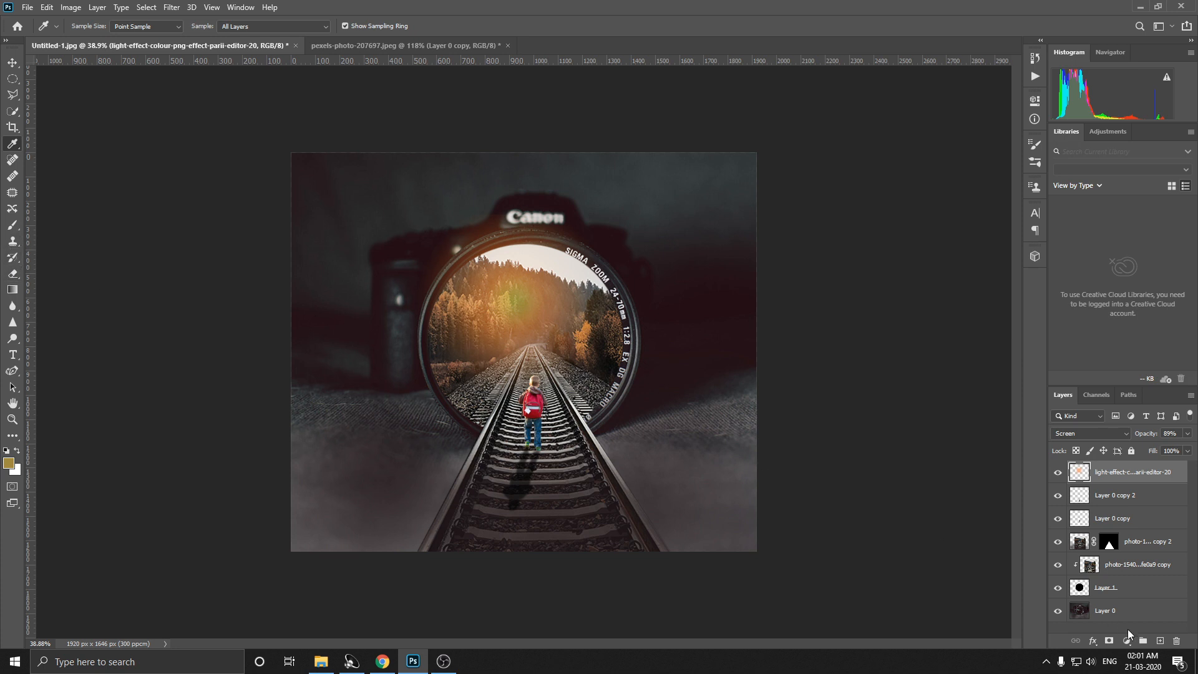
Step: Add a new layer and paint a soft golden glow over the lens and surrounding ground with a 600-pixel Brush at 9% opacity
click(1159, 641)
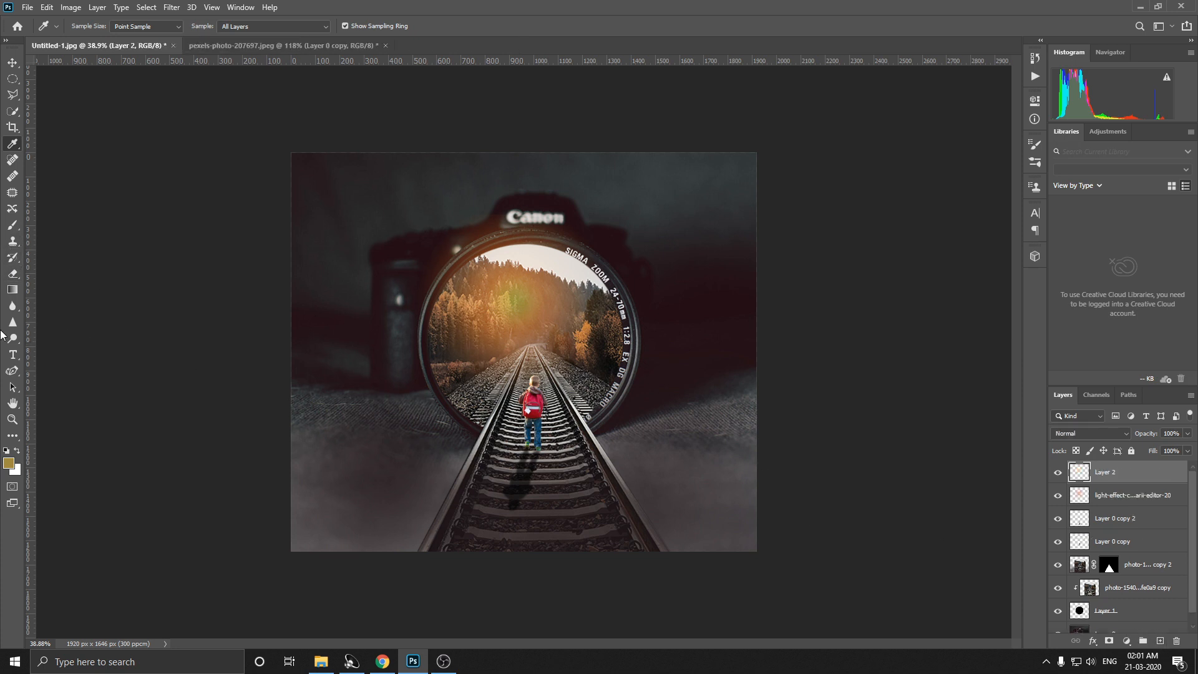
click(12, 225)
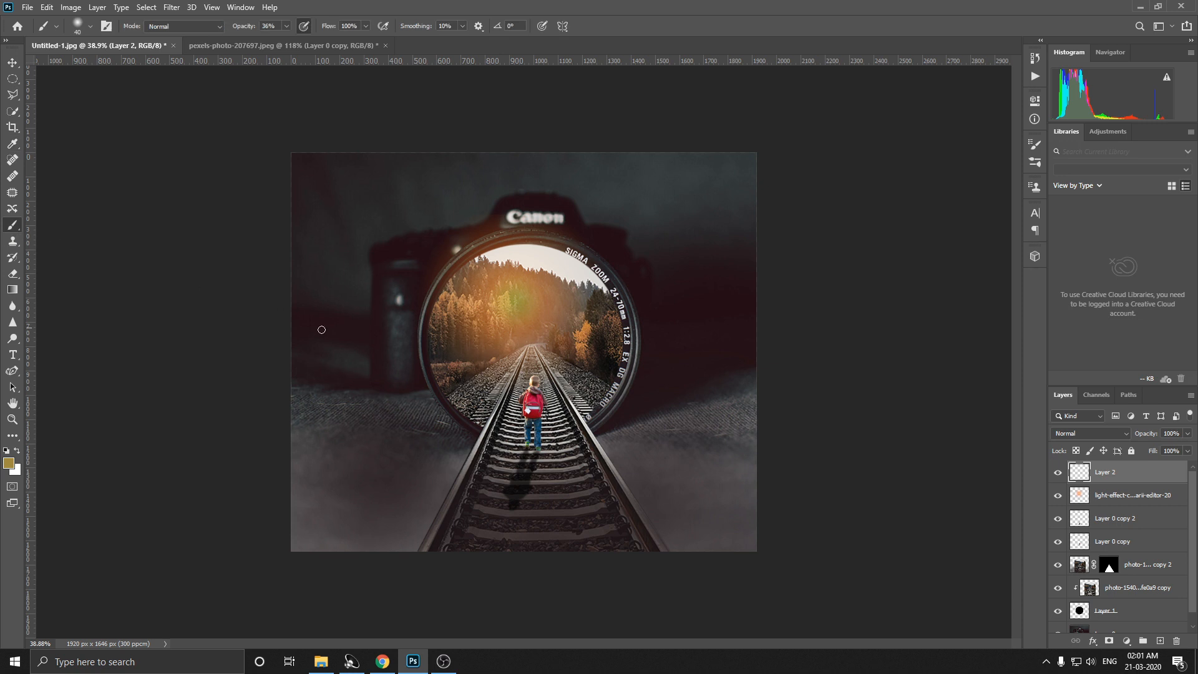
key(bracketright)
key(bracketright)
key(bracketright)
key(bracketright)
key(bracketright)
key(bracketright)
key(bracketright)
key(bracketright)
key(bracketright)
key(bracketright)
key(bracketright)
mouse_move(490, 352)
mouse_down()
mouse_move(435, 439)
mouse_move(497, 342)
mouse_move(438, 417)
mouse_move(444, 387)
mouse_move(471, 371)
mouse_move(437, 418)
mouse_move(472, 314)
mouse_move(405, 474)
mouse_move(604, 358)
mouse_move(558, 307)
mouse_move(618, 442)
mouse_move(564, 326)
mouse_move(641, 463)
mouse_move(562, 303)
mouse_move(657, 455)
mouse_move(526, 297)
mouse_move(638, 428)
mouse_move(625, 415)
mouse_move(663, 515)
mouse_move(568, 499)
mouse_move(562, 481)
mouse_move(597, 492)
mouse_move(541, 374)
mouse_move(535, 318)
mouse_move(432, 406)
mouse_up()
scroll(437, 412, down, 2)
scroll(456, 428, down, 2)
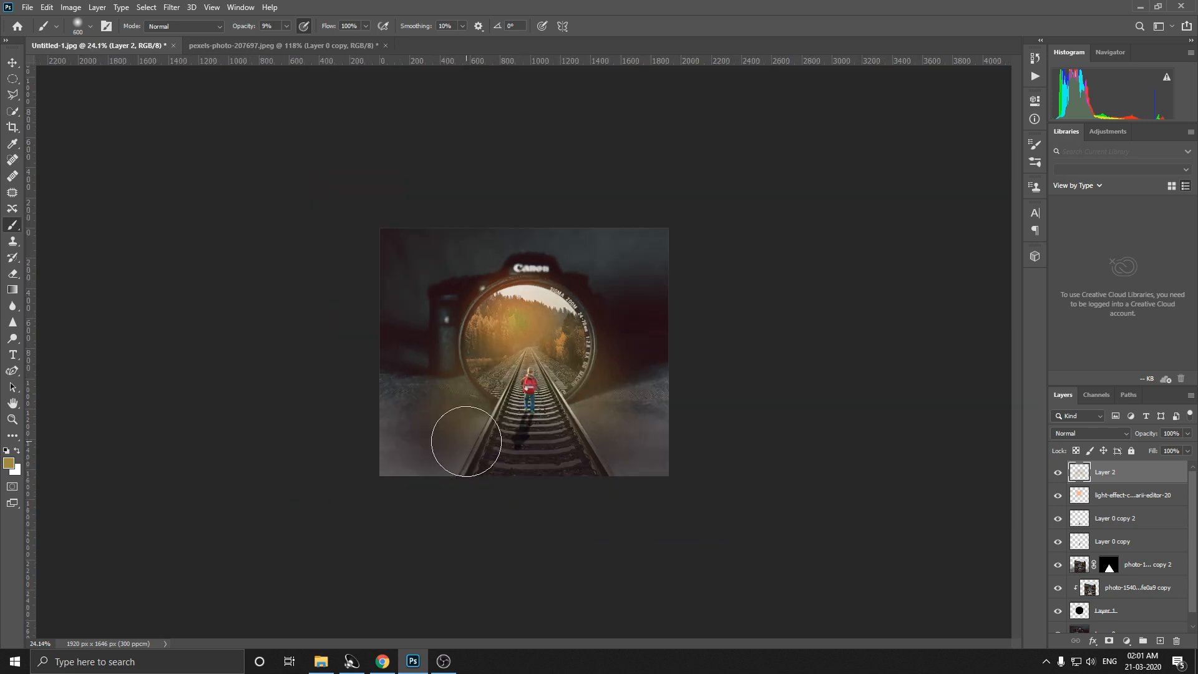
Step: Erase the golden glow lightly from the boy and the track around him at 16% Eraser opacity
scroll(504, 400, up, 1)
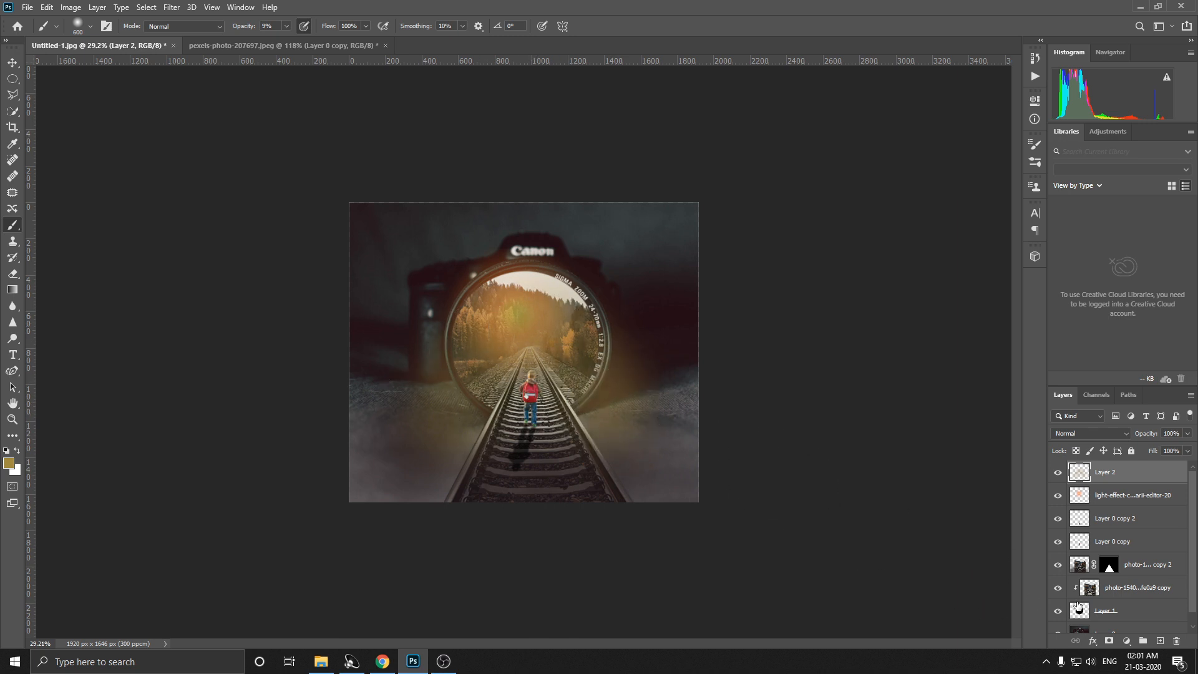
click(12, 273)
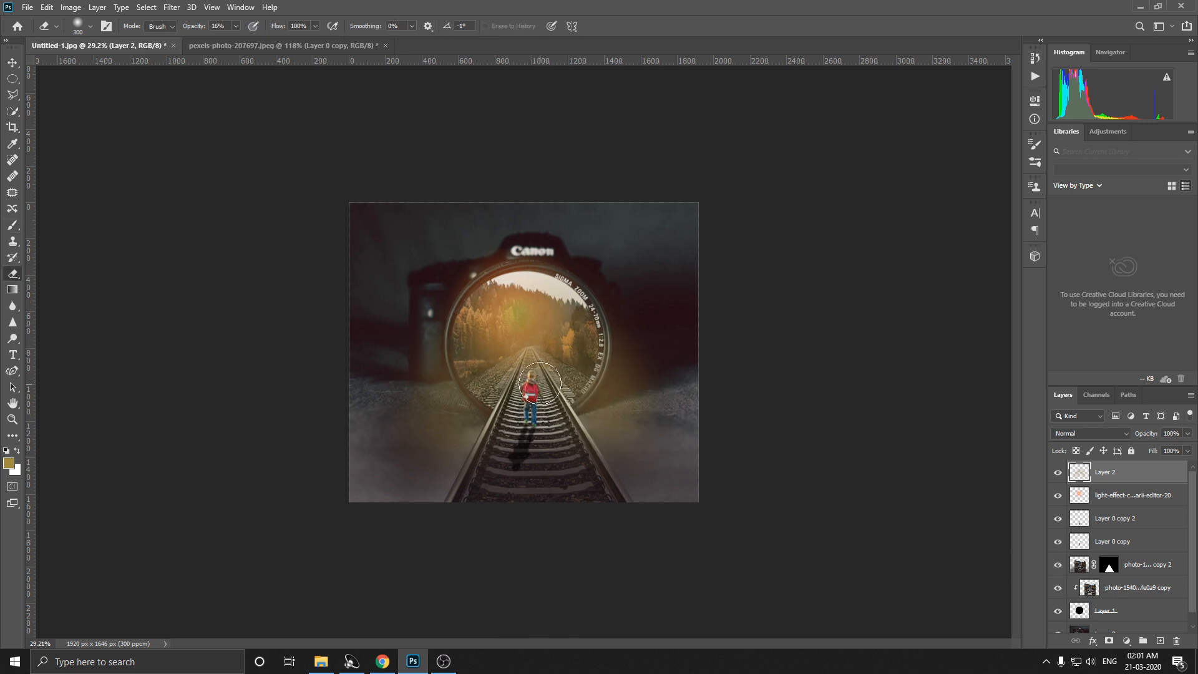
mouse_move(551, 377)
mouse_down()
mouse_move(515, 378)
mouse_move(542, 358)
mouse_move(524, 375)
mouse_move(539, 400)
mouse_move(556, 391)
mouse_move(533, 400)
mouse_move(526, 384)
mouse_move(540, 388)
mouse_move(530, 413)
mouse_up()
scroll(583, 479, down, 1)
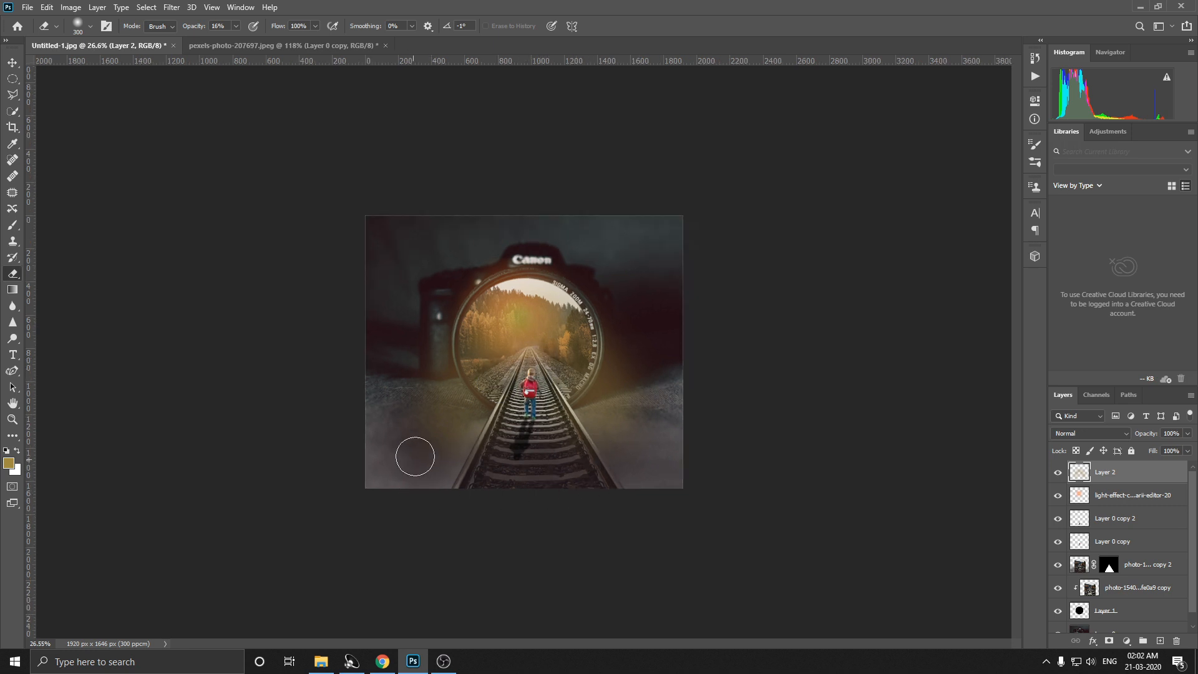
Step: Open the boy's layer in the Camera Raw filter and set Exposure to -0.65 and Highlights to -32
scroll(430, 440, up, 1)
scroll(425, 437, up, 2)
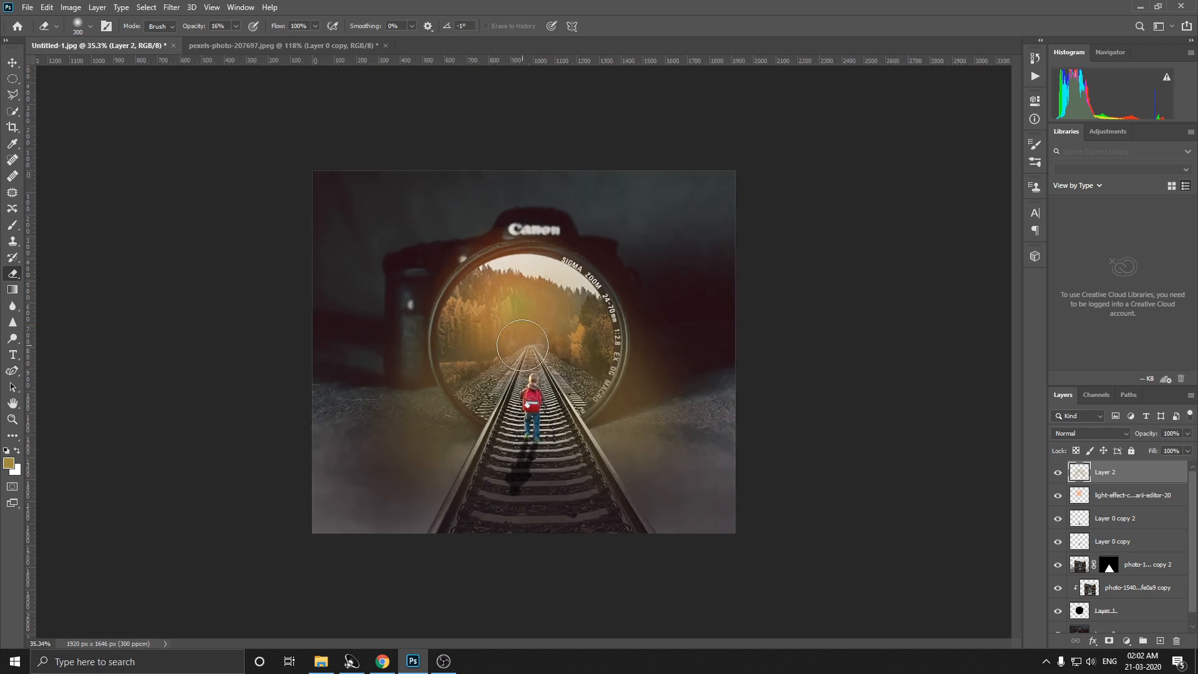
scroll(518, 412, up, 1)
scroll(523, 412, up, 3)
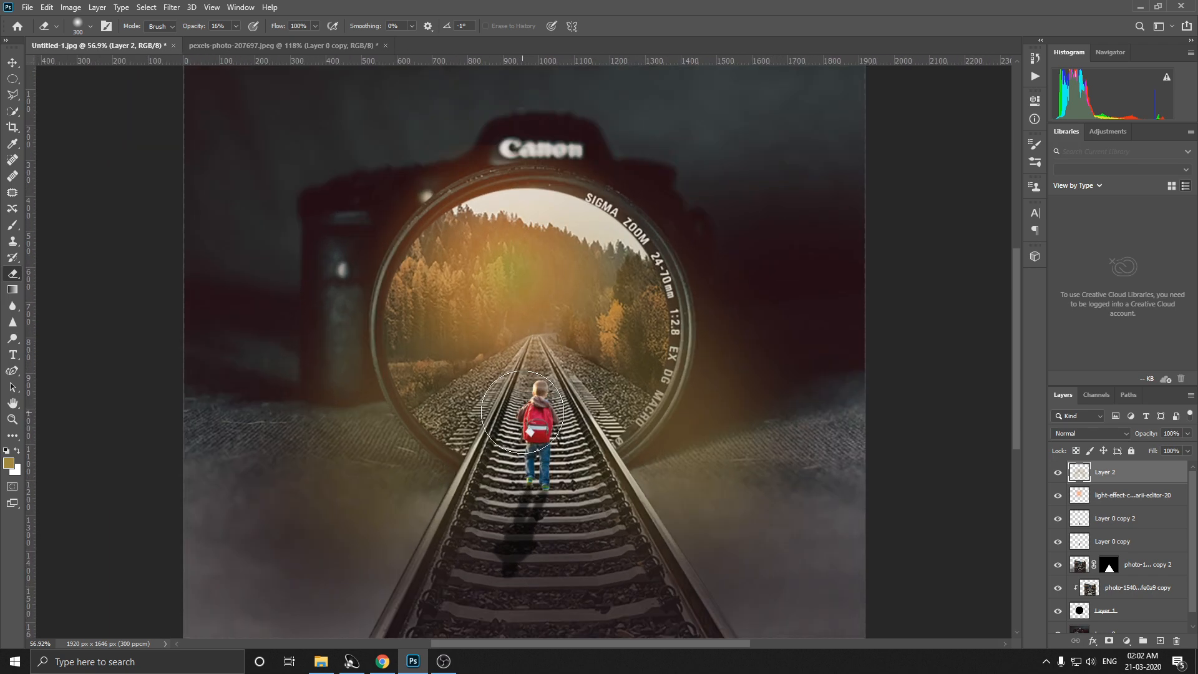
click(12, 63)
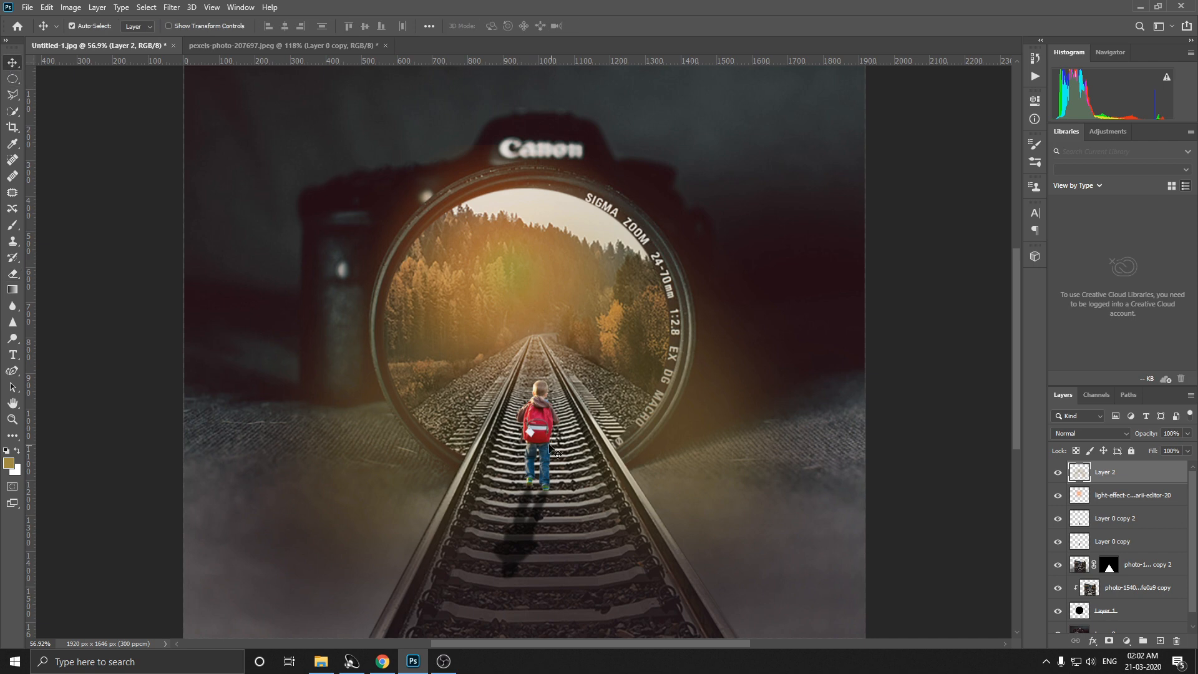
click(543, 437)
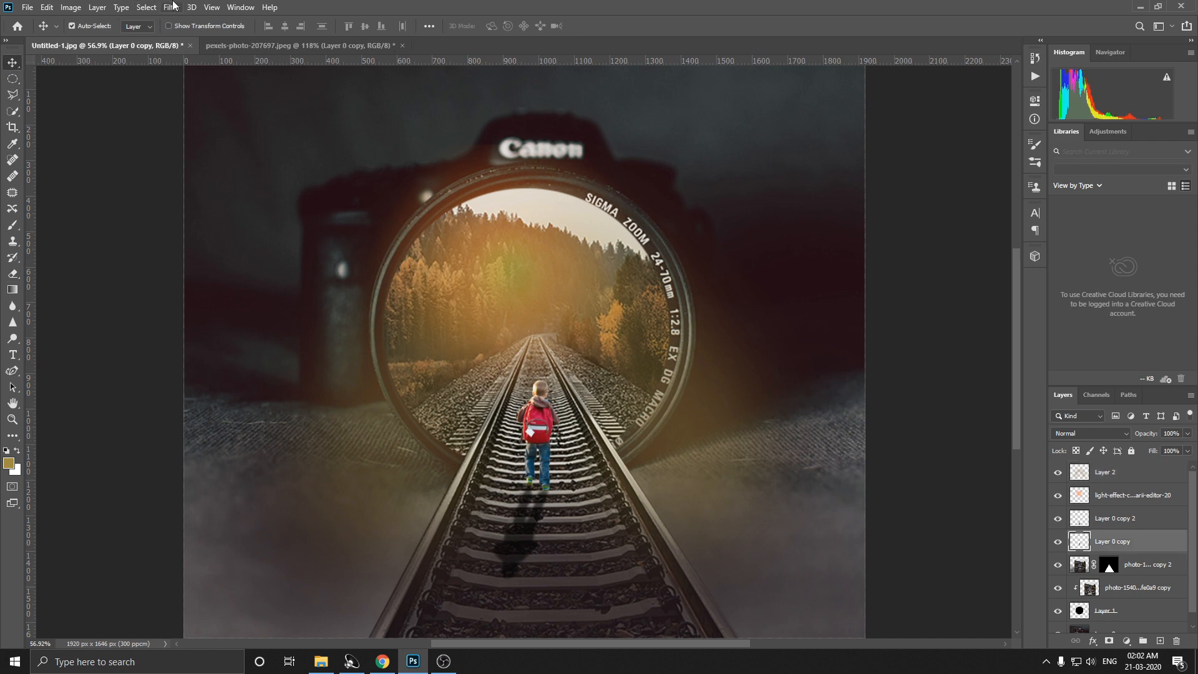
click(172, 7)
click(204, 82)
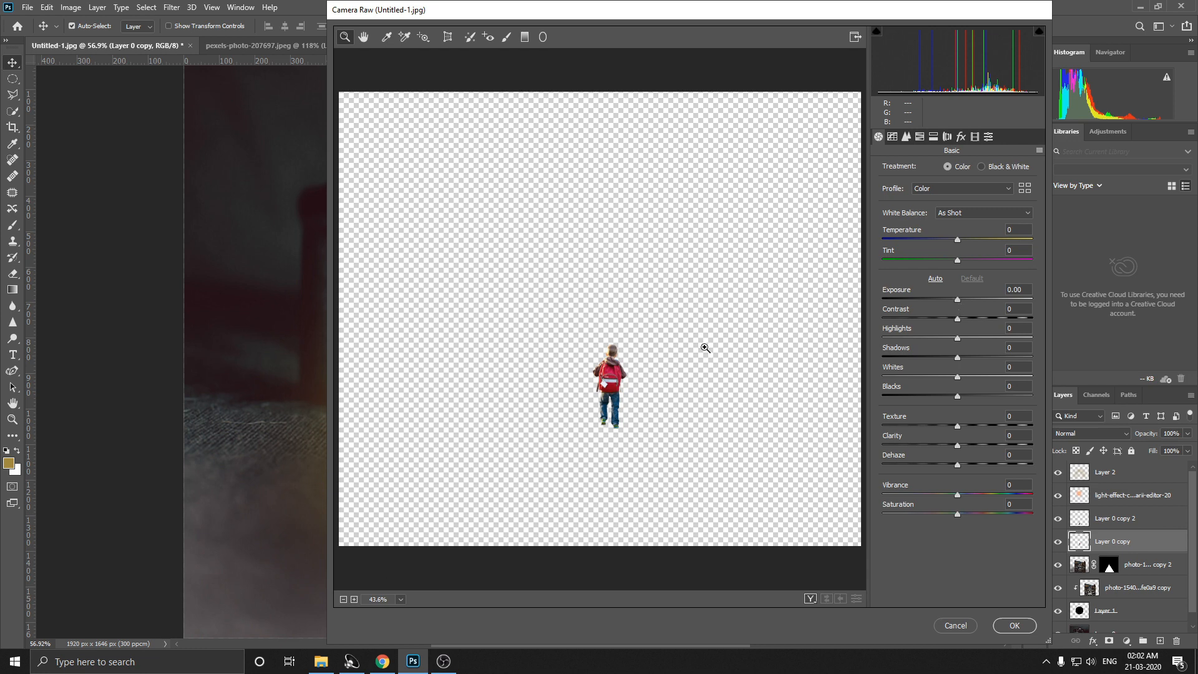
click(706, 348)
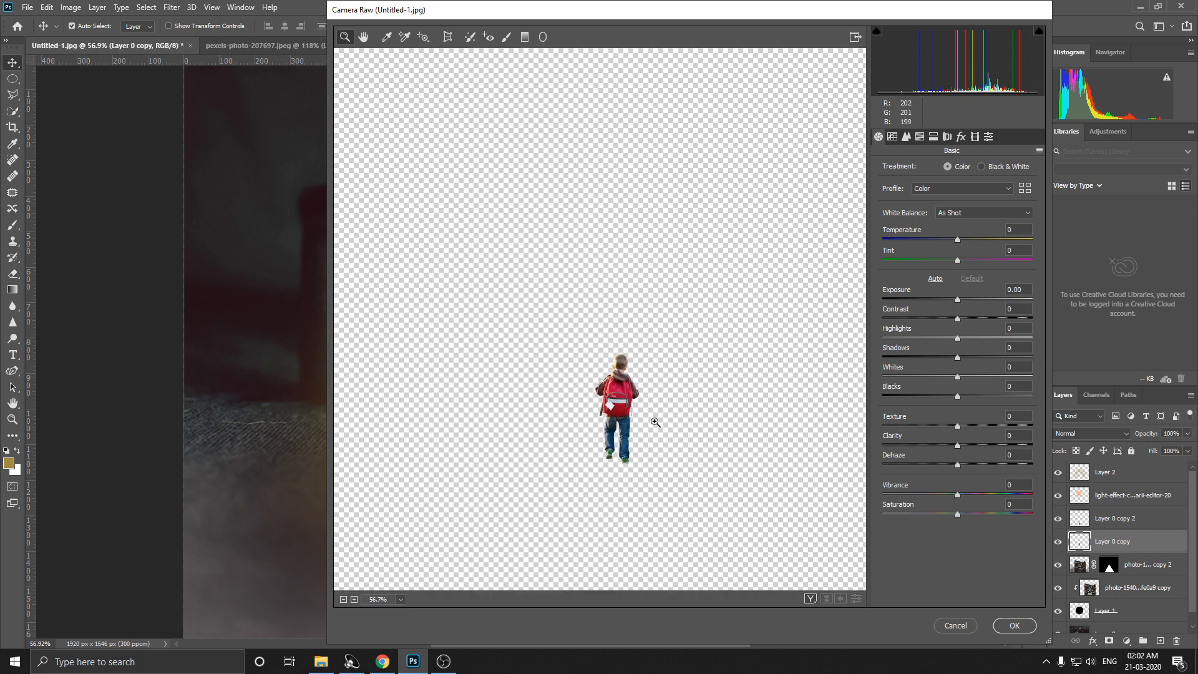
click(948, 301)
drag(950, 339, 934, 345)
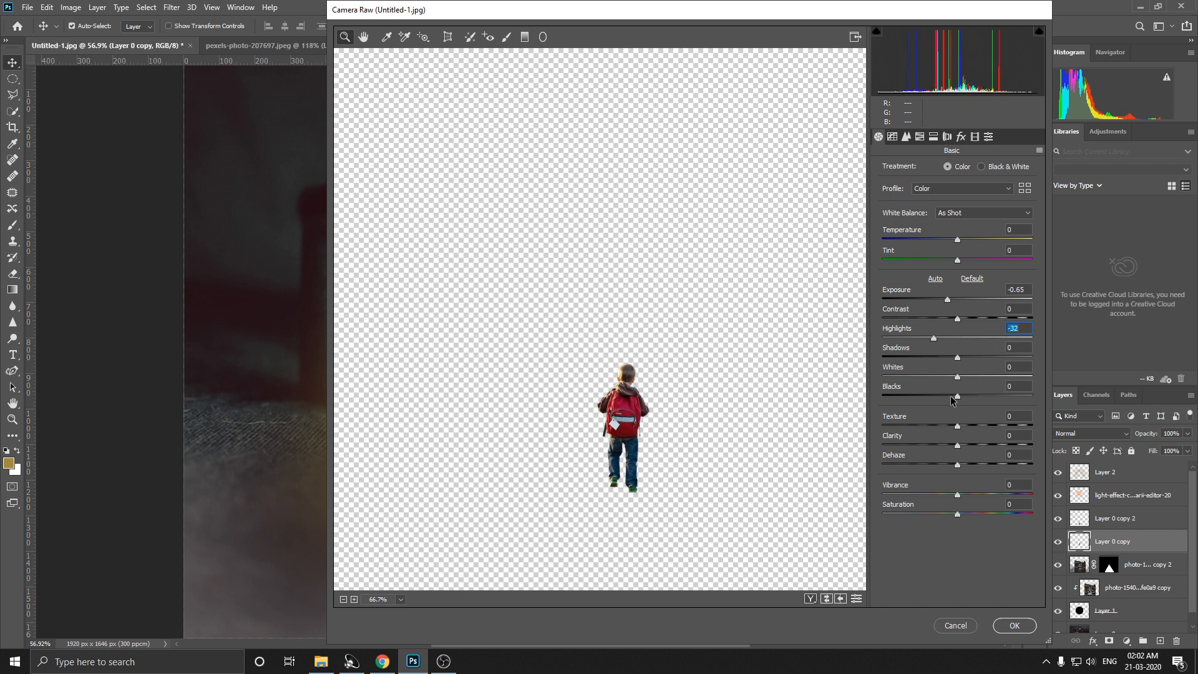
Step: Set Blacks to -17, Whites to +34 and Vibrance to -11 for the boy, and apply the Camera Raw filter
drag(956, 397, 983, 375)
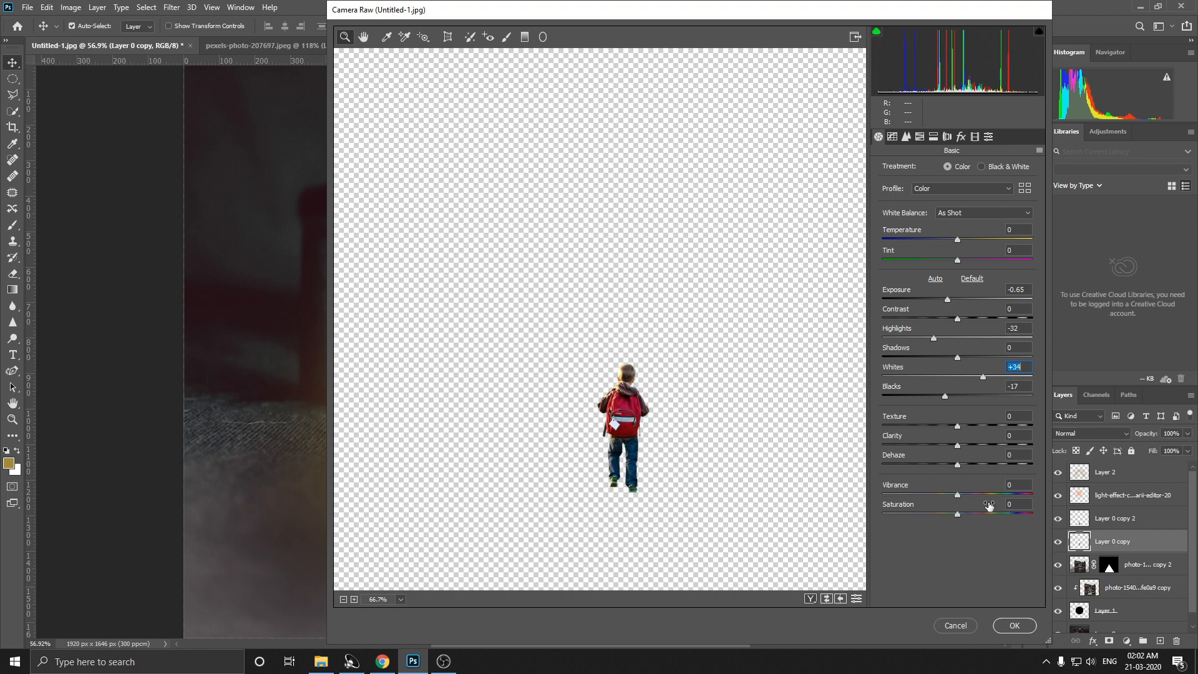
drag(957, 495, 949, 494)
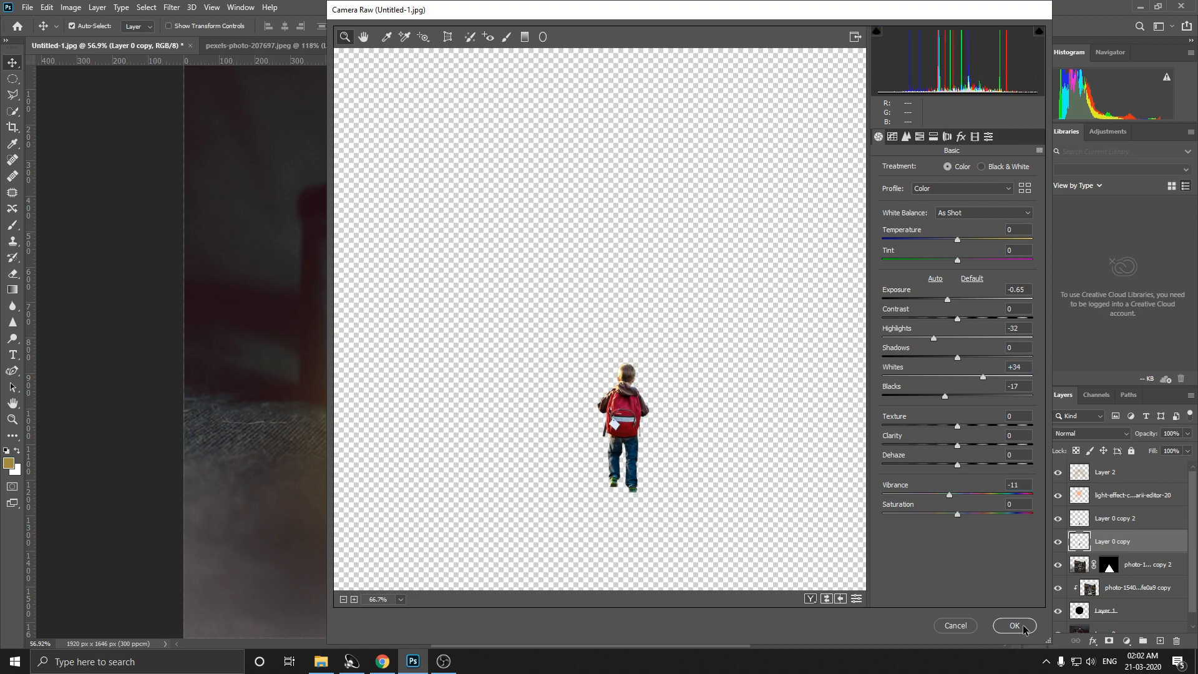
click(1024, 627)
Step: Brighten the boy's left shoulder and the adjacent backpack edge using the Dodge tool at size 30, Midtones range and 23% exposure
scroll(538, 415, up, 5)
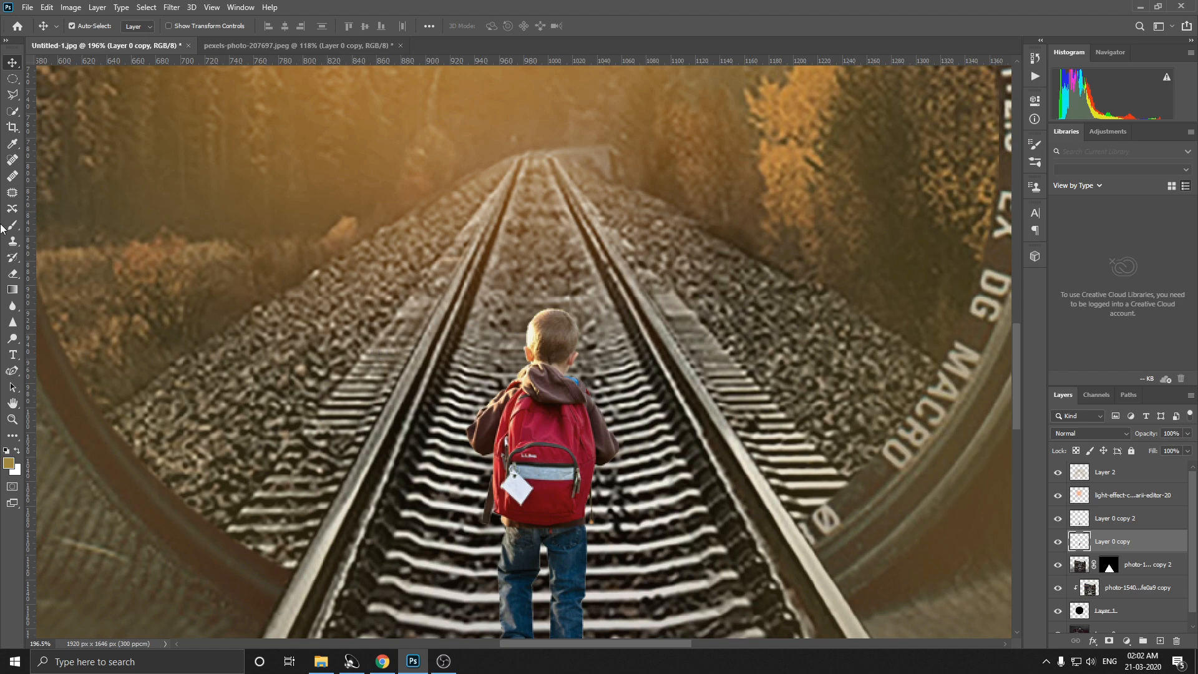
click(13, 307)
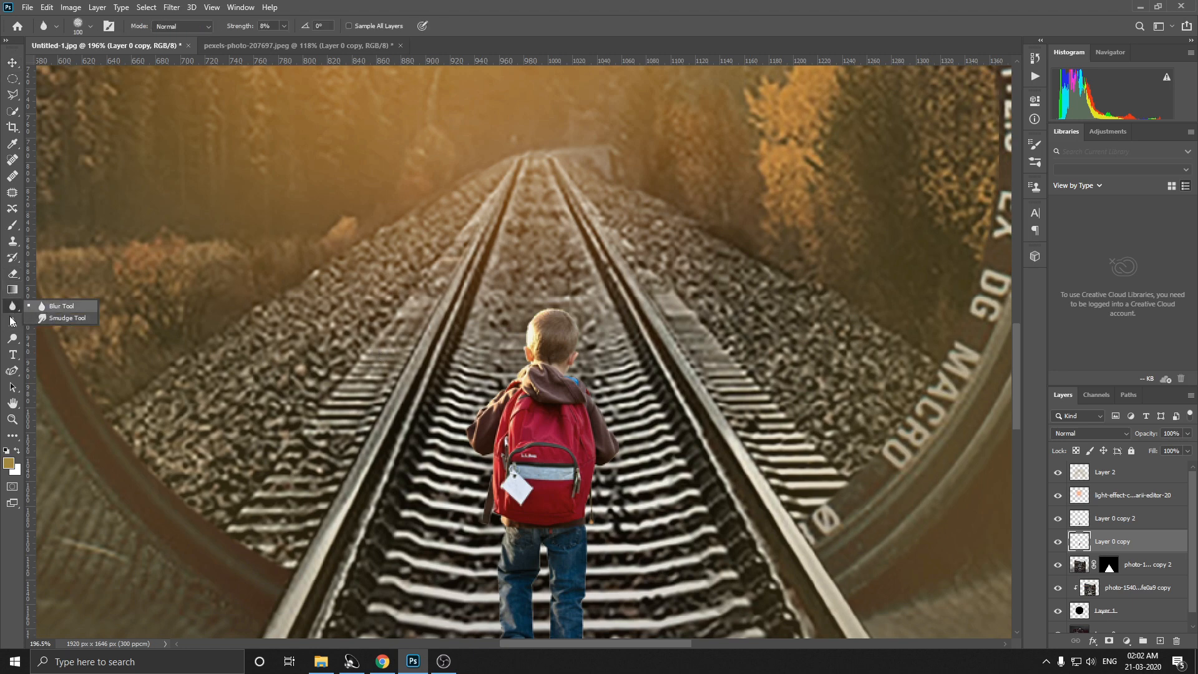
right_click(13, 338)
click(40, 336)
scroll(530, 334, down, 1)
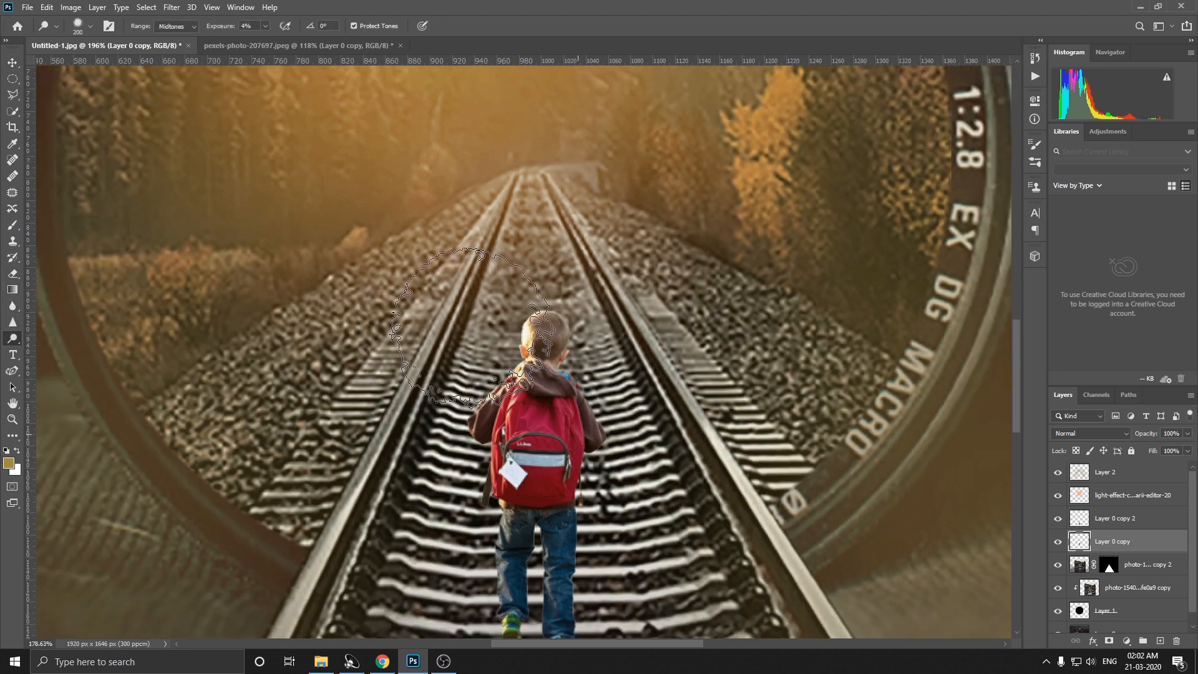
scroll(530, 334, up, 4)
key(bracketleft)
key(bracketleft)
key(bracketleft)
key(bracketleft)
key(bracketleft)
key(bracketleft)
key(bracketleft)
key(bracketleft)
key(bracketleft)
key(bracketleft)
key(bracketleft)
key(bracketleft)
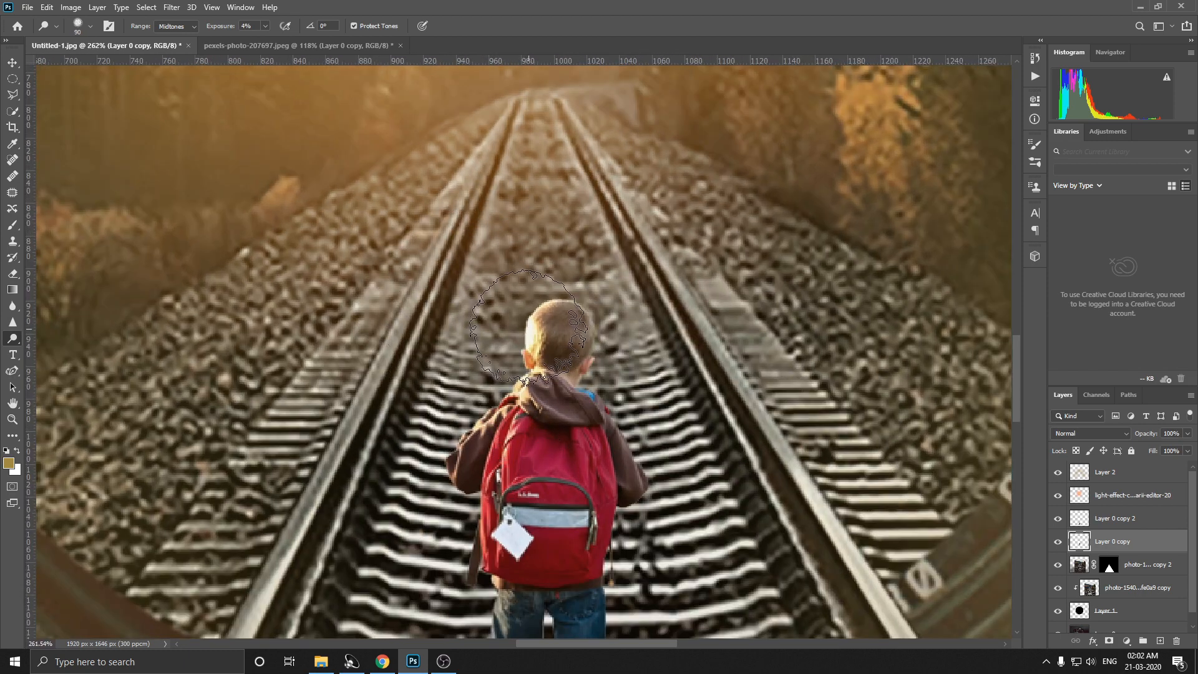
key(bracketleft)
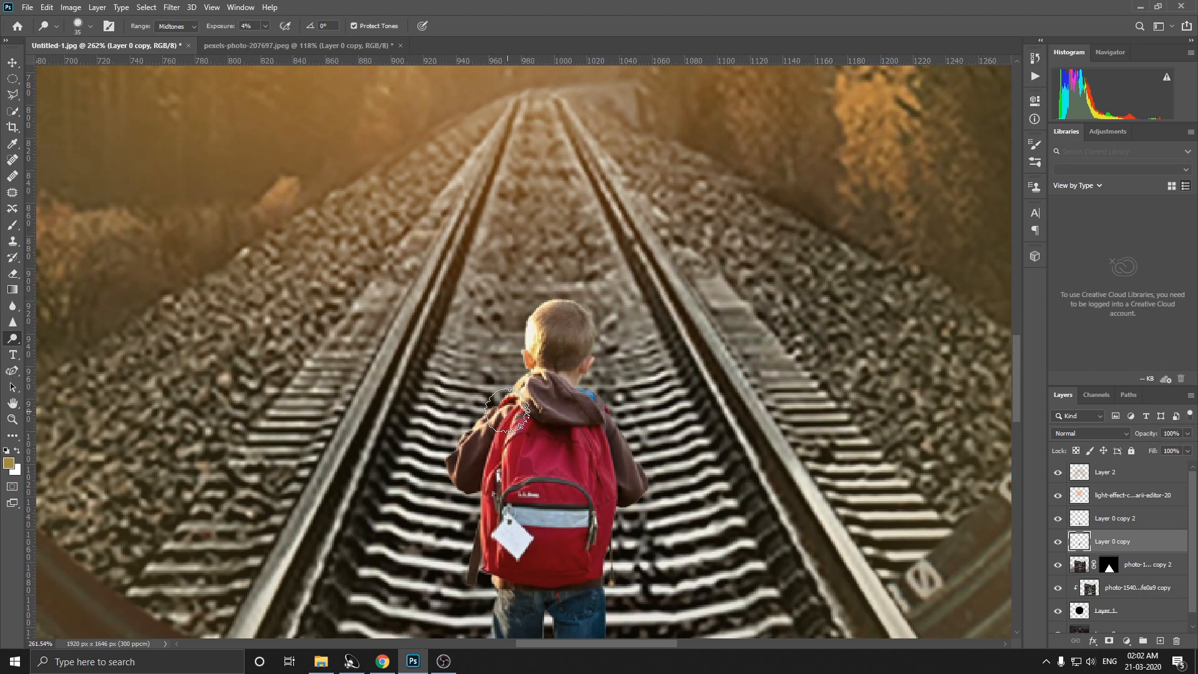
click(265, 26)
drag(270, 42, 276, 40)
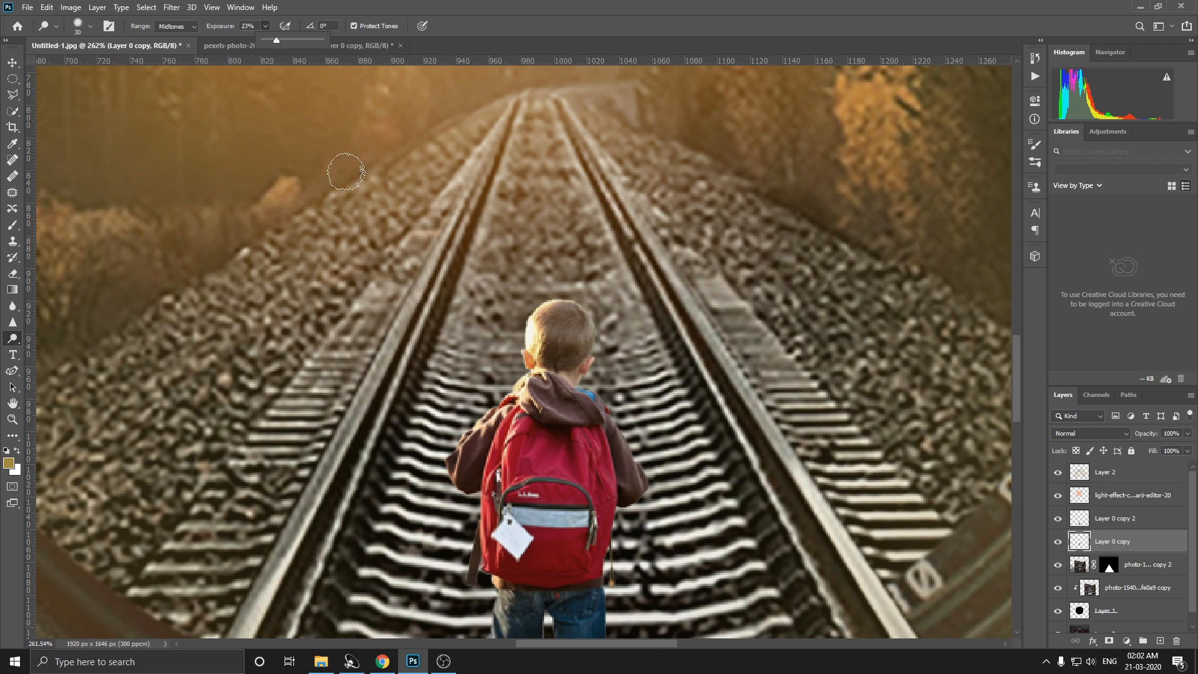
mouse_move(502, 411)
mouse_down()
mouse_move(470, 465)
mouse_move(467, 535)
mouse_move(499, 493)
mouse_move(499, 435)
mouse_move(491, 538)
mouse_move(506, 414)
mouse_up()
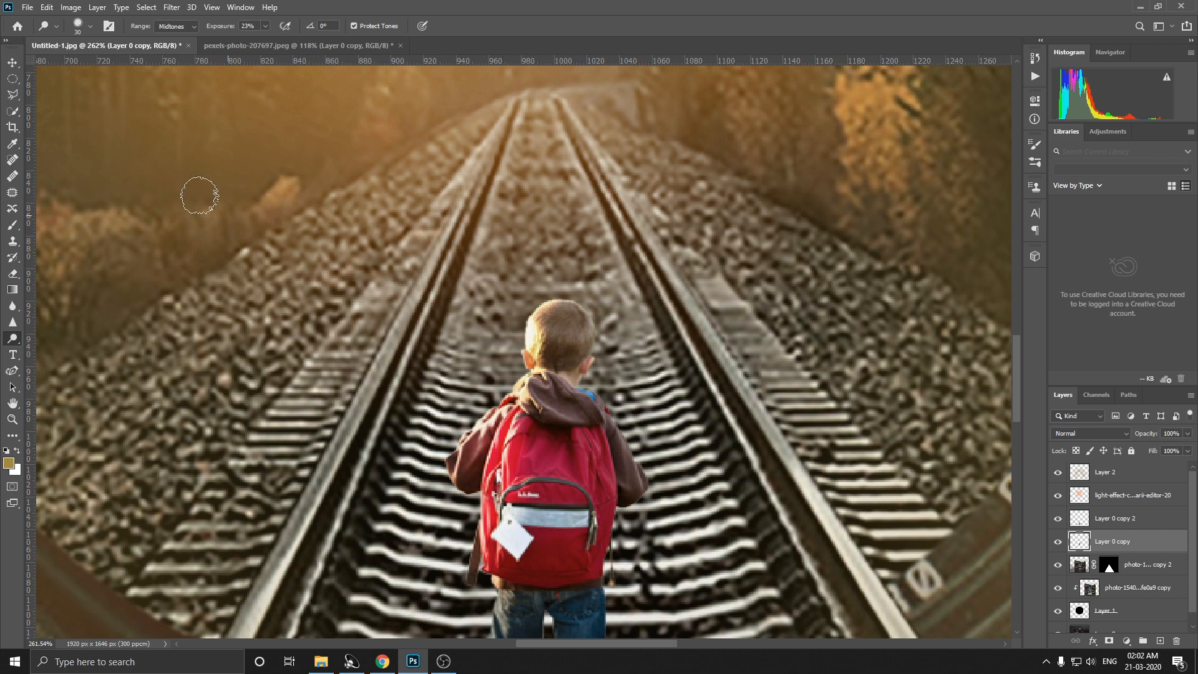
Step: Darken the right side of the boy's backpack, hood and head using the Burn tool at size 25 and 50% exposure
right_click(12, 338)
click(43, 348)
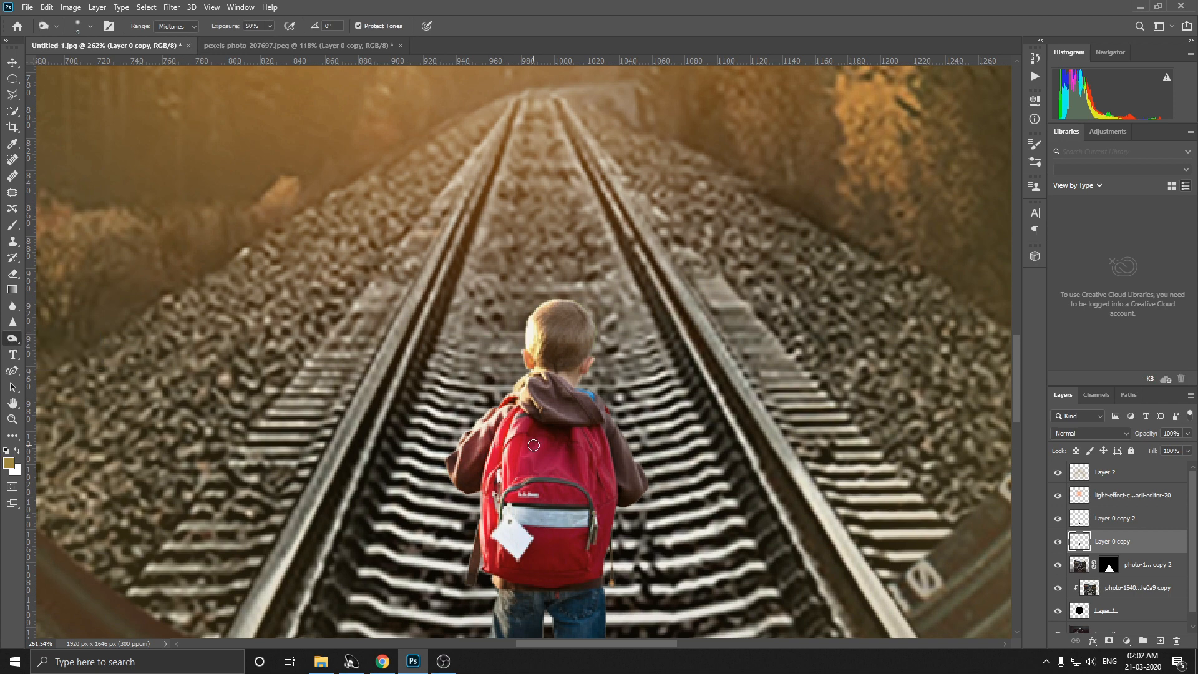
mouse_move(614, 453)
mouse_down()
mouse_move(585, 469)
mouse_move(559, 514)
mouse_move(580, 548)
mouse_move(542, 526)
mouse_move(546, 466)
mouse_move(574, 528)
mouse_up()
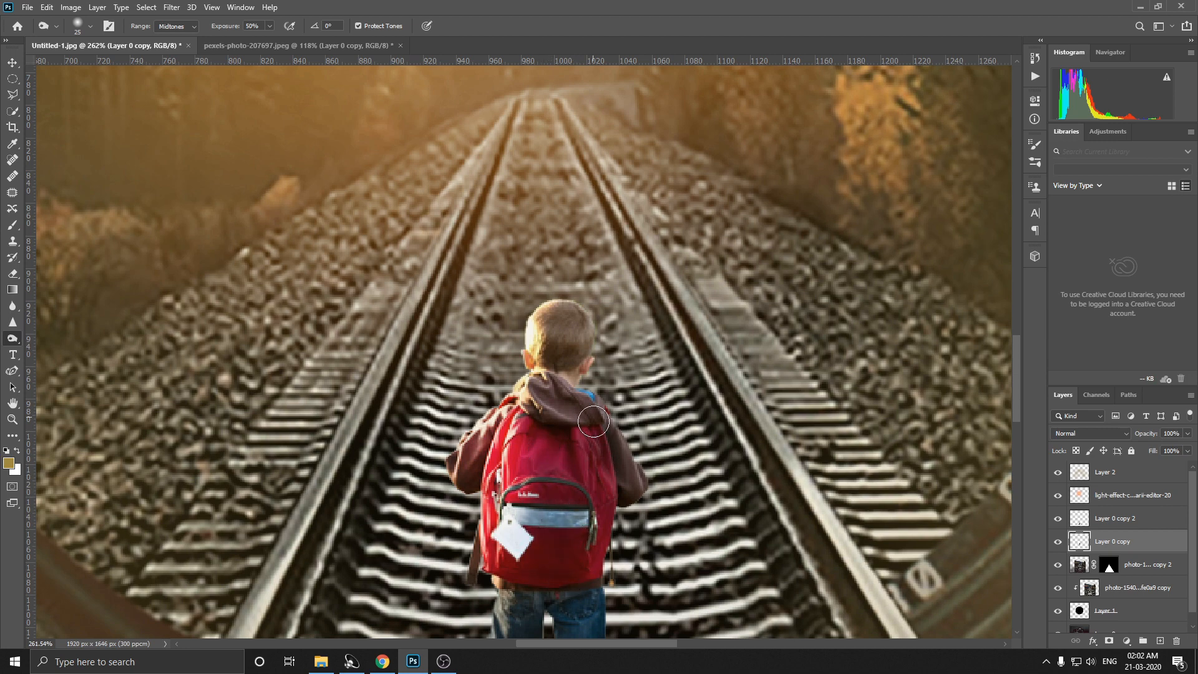
mouse_move(594, 423)
mouse_down()
mouse_move(571, 390)
mouse_move(578, 334)
mouse_move(580, 352)
mouse_up()
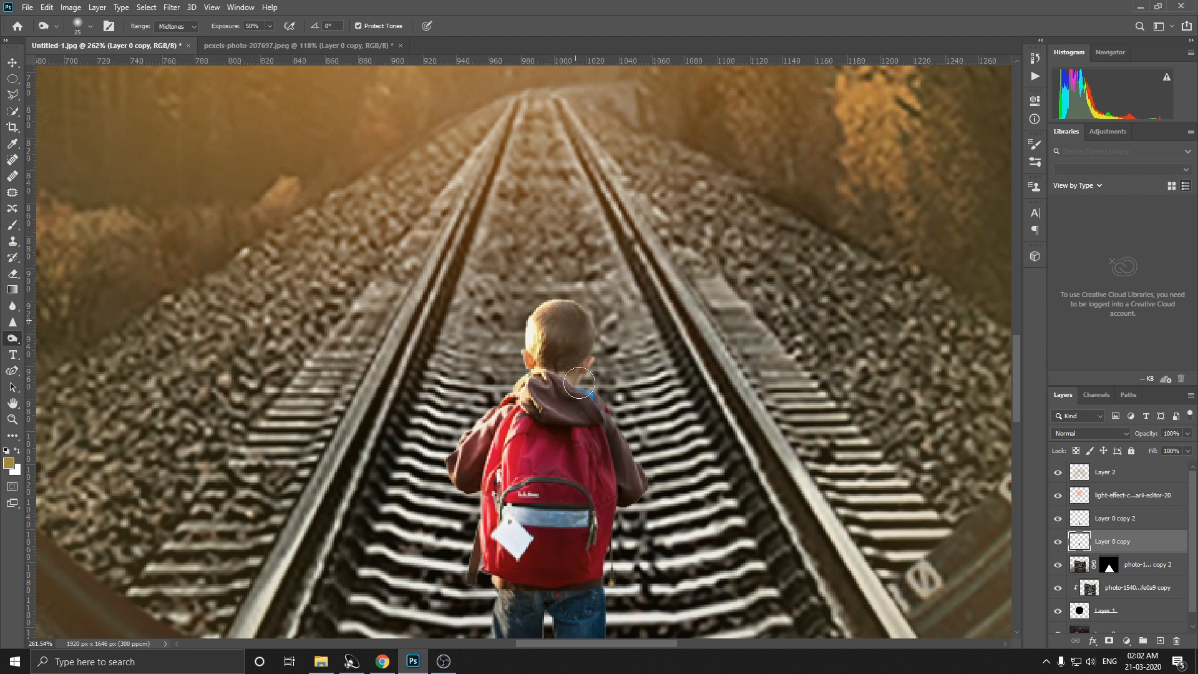
scroll(580, 383, down, 10)
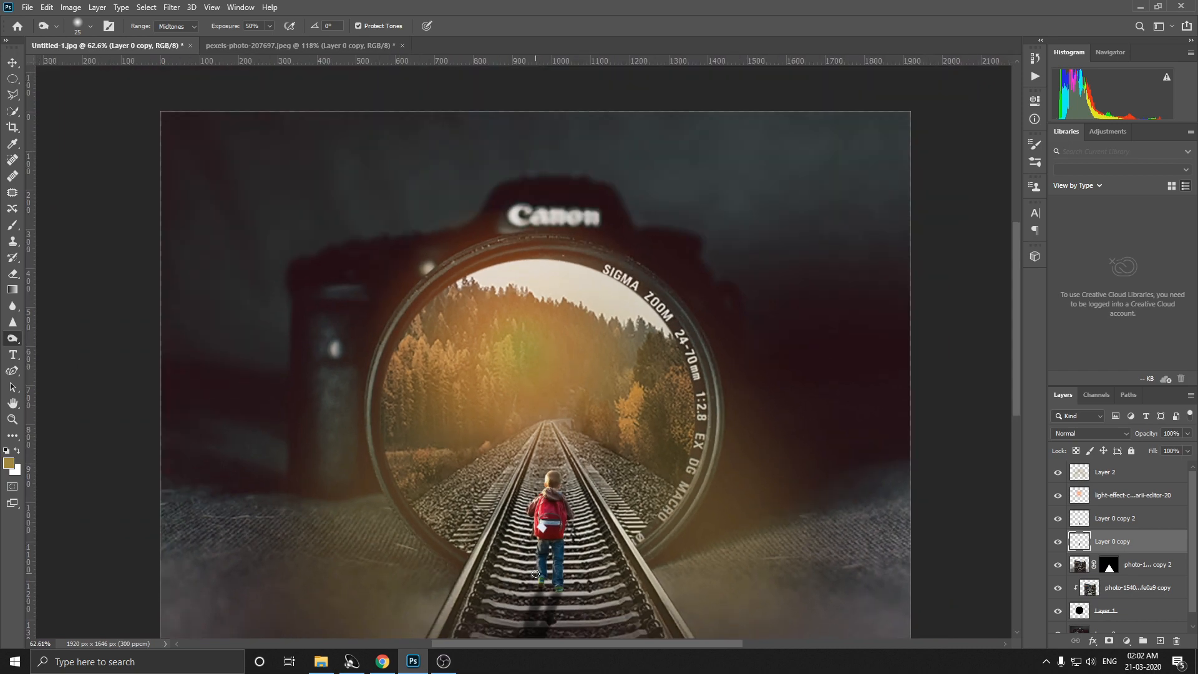
scroll(523, 549, down, 2)
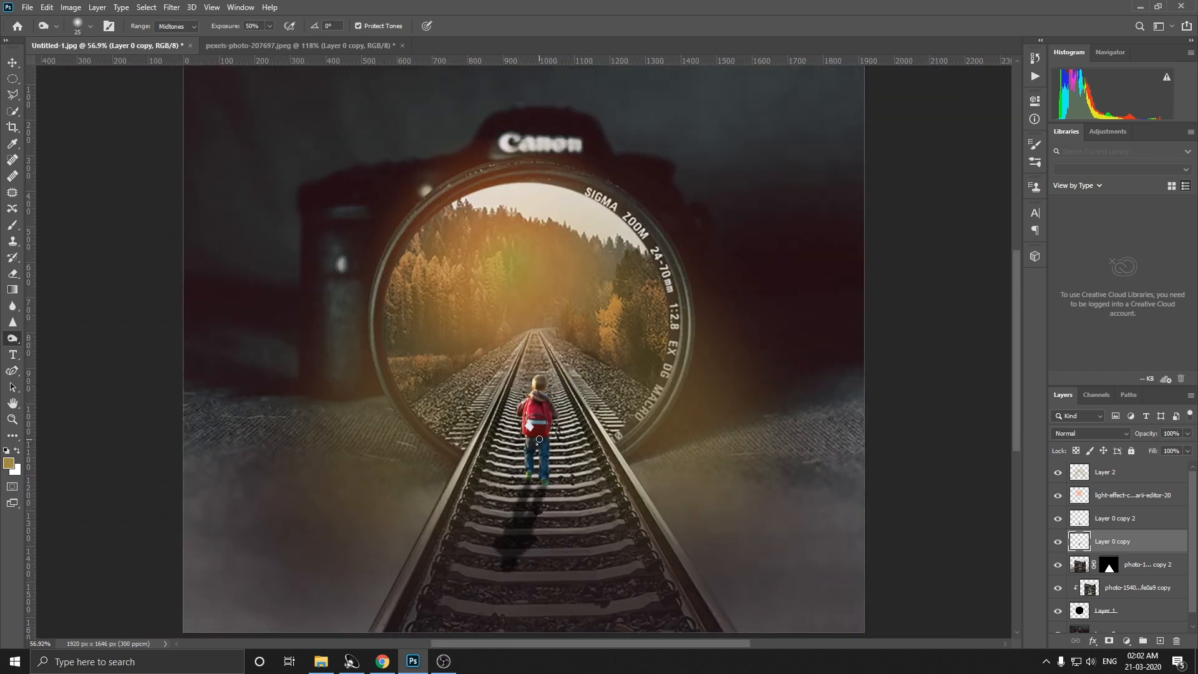
scroll(540, 440, up, 2)
scroll(541, 433, up, 2)
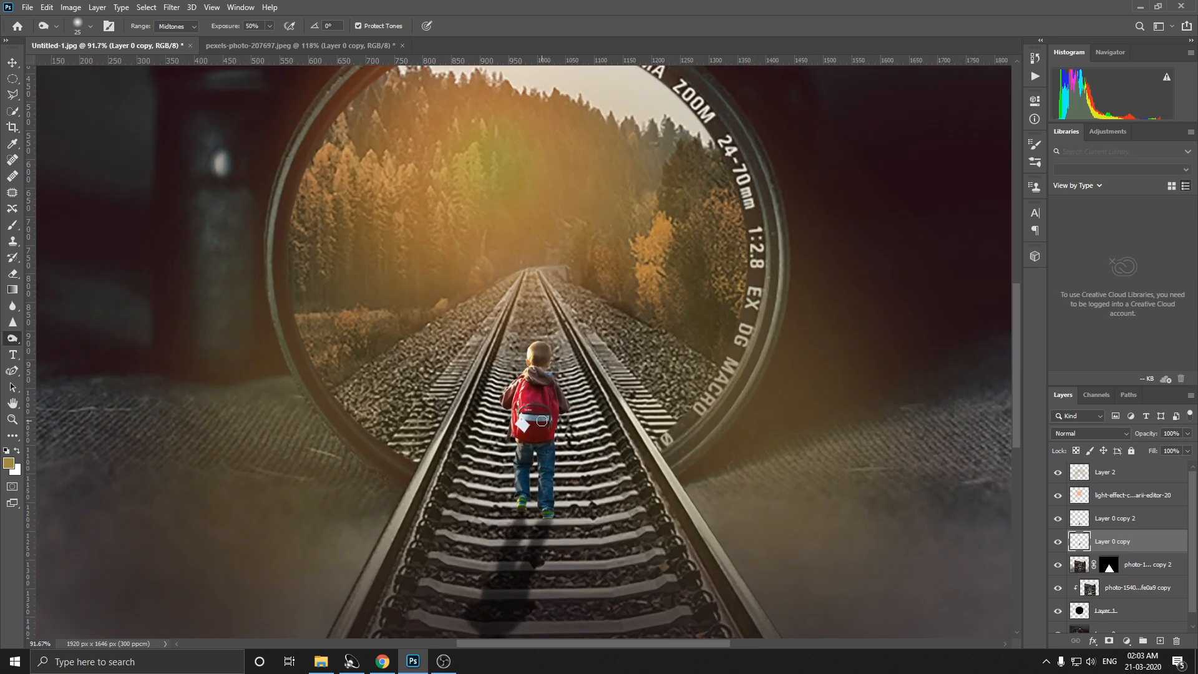
scroll(544, 362, up, 3)
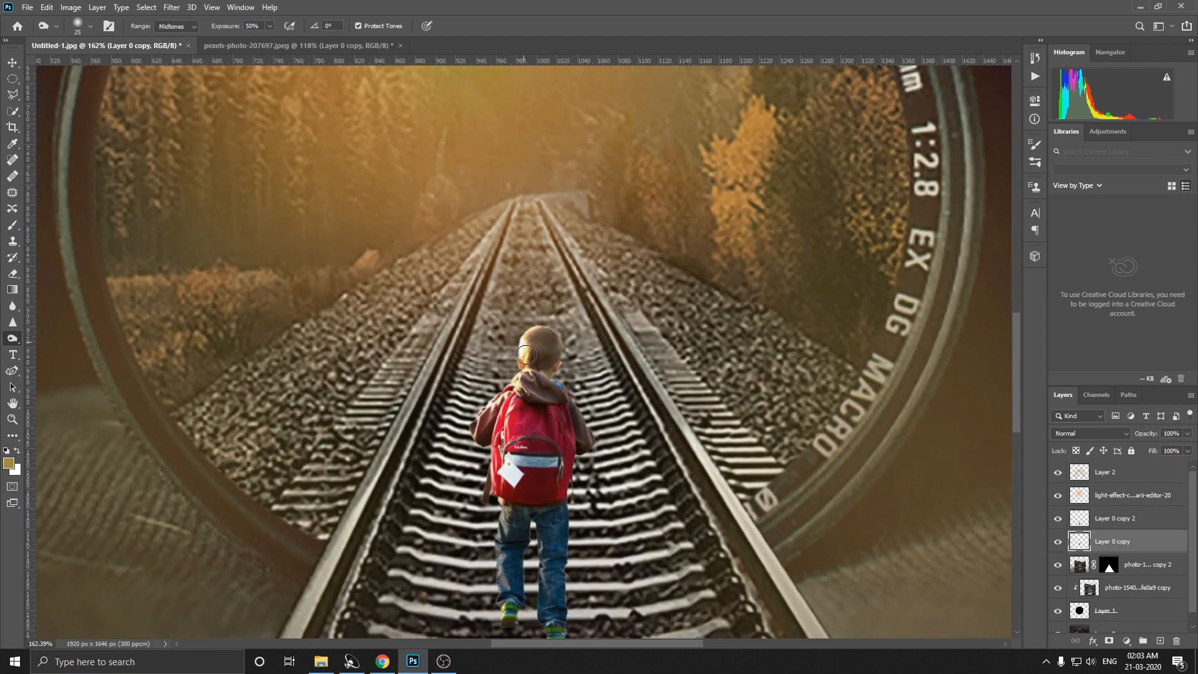
scroll(533, 399, down, 5)
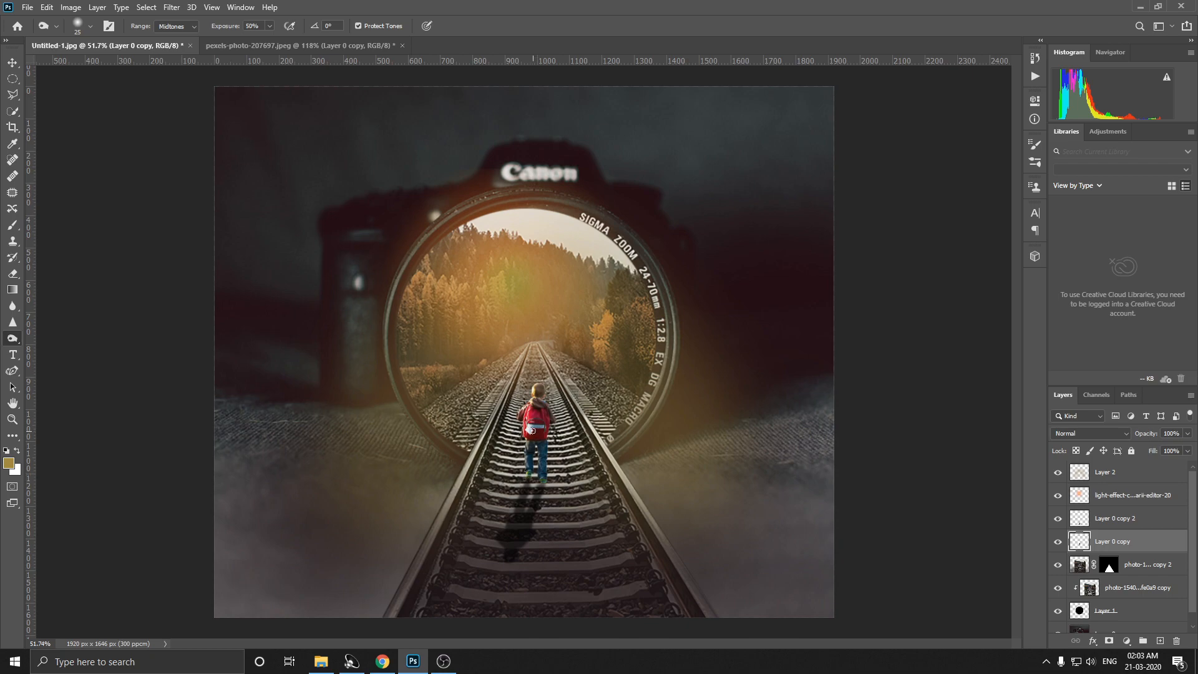
Step: Darken the boy's jeans with the same Burn tool settings
scroll(532, 430, up, 2)
scroll(543, 401, up, 3)
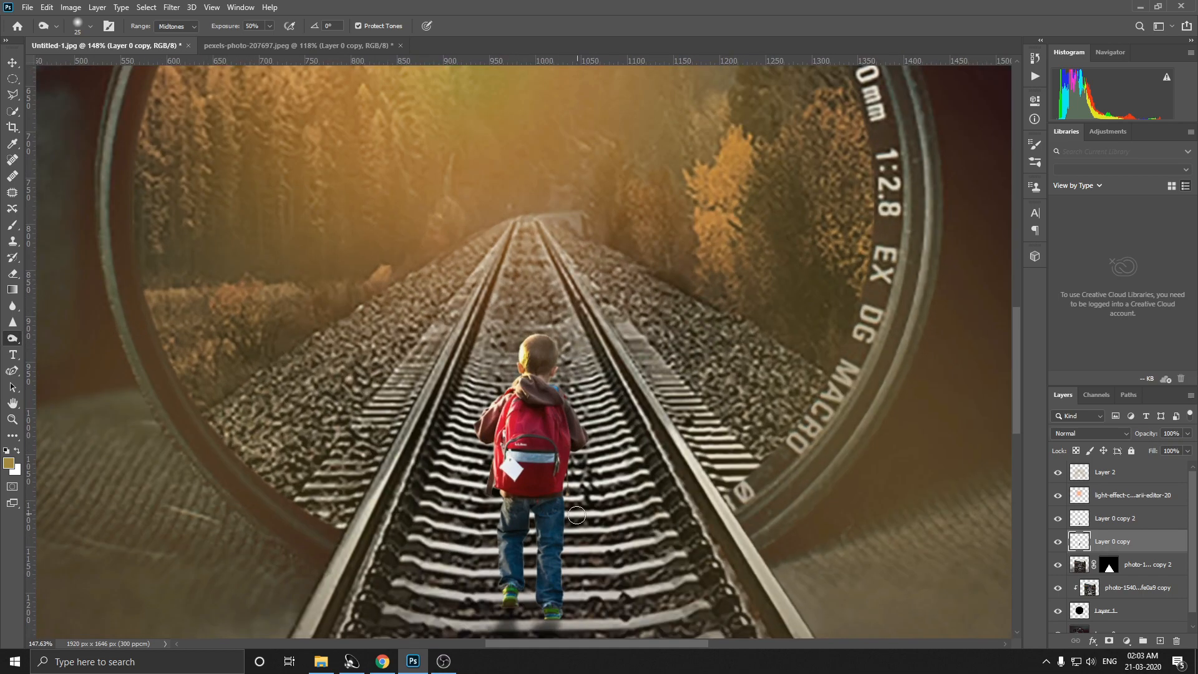
scroll(545, 453, down, 1)
scroll(538, 477, up, 1)
scroll(538, 476, up, 1)
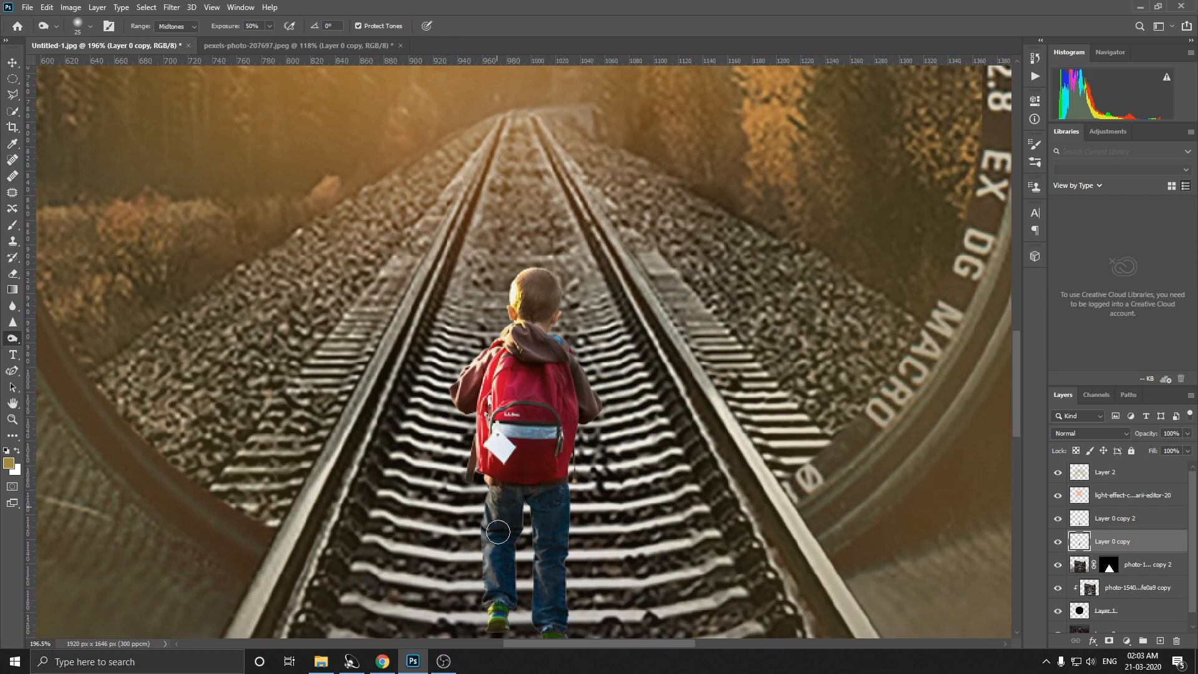
scroll(515, 517, down, 3)
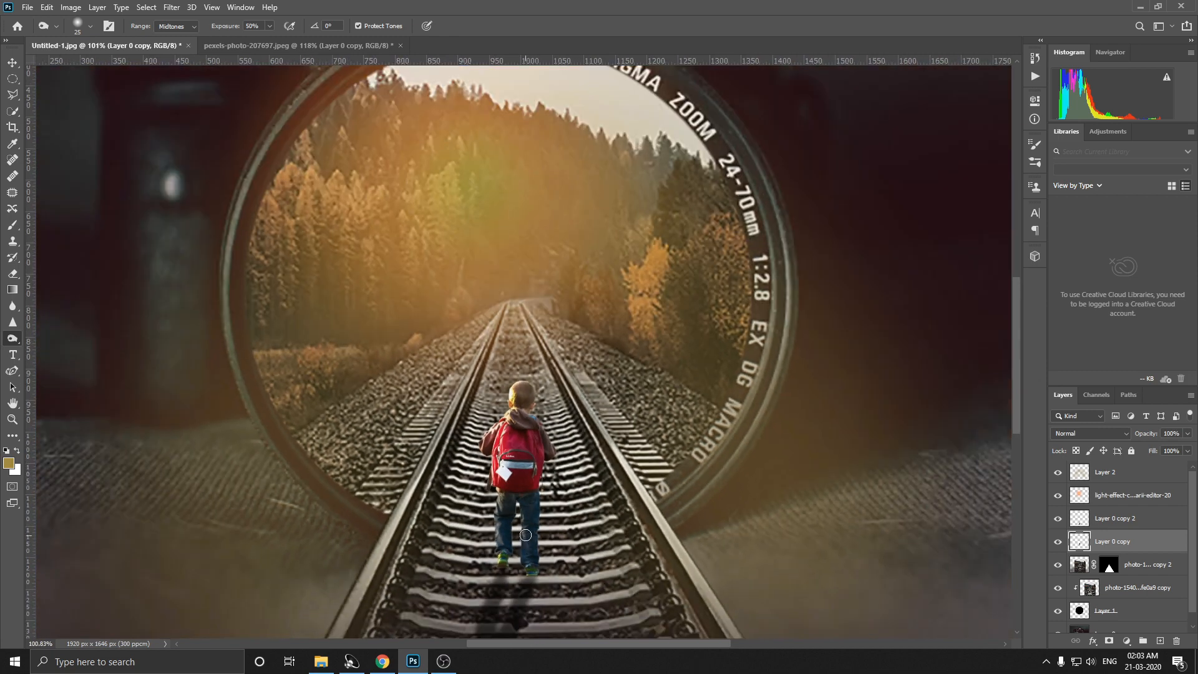
Step: Free-transform the boy's shadow layer, rotating it about -11.7° and flipping it horizontally so that it leans the other way
click(12, 63)
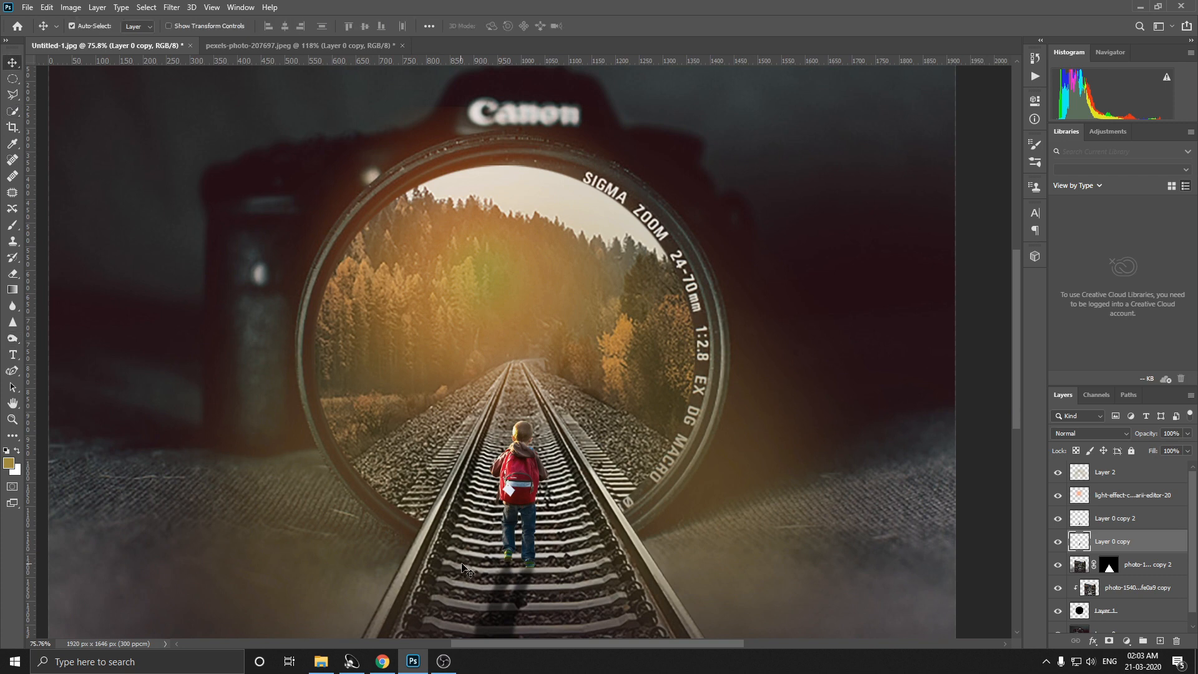
click(498, 614)
scroll(624, 511, down, 1)
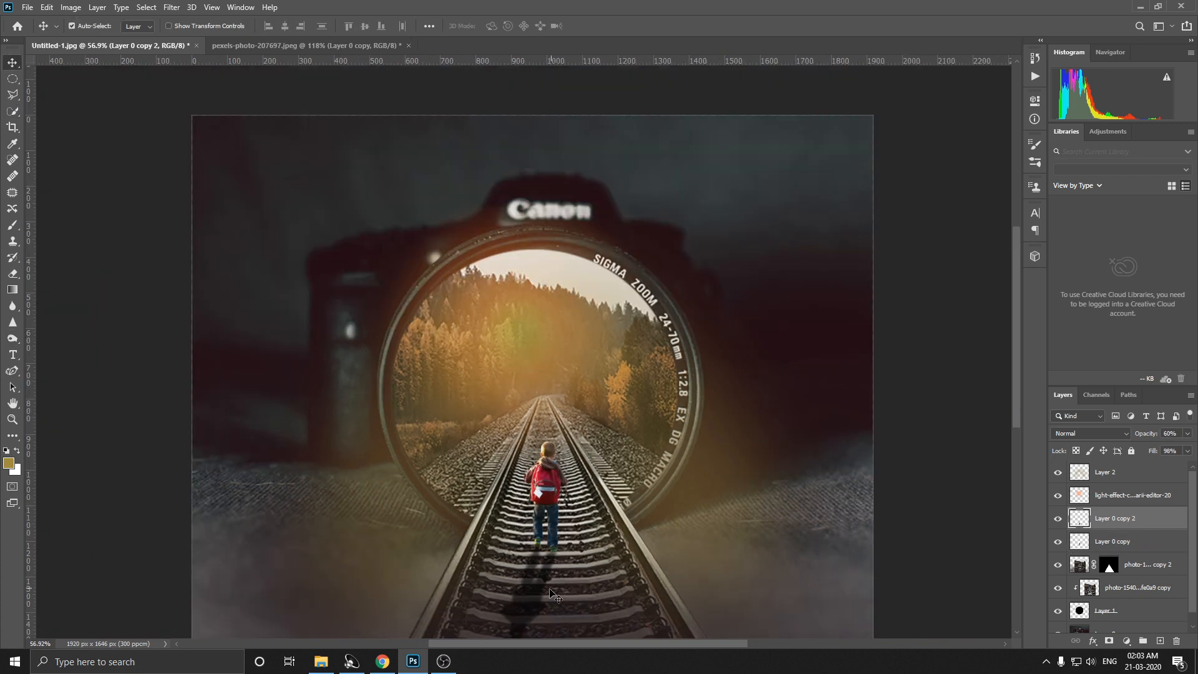
key(ctrl+t)
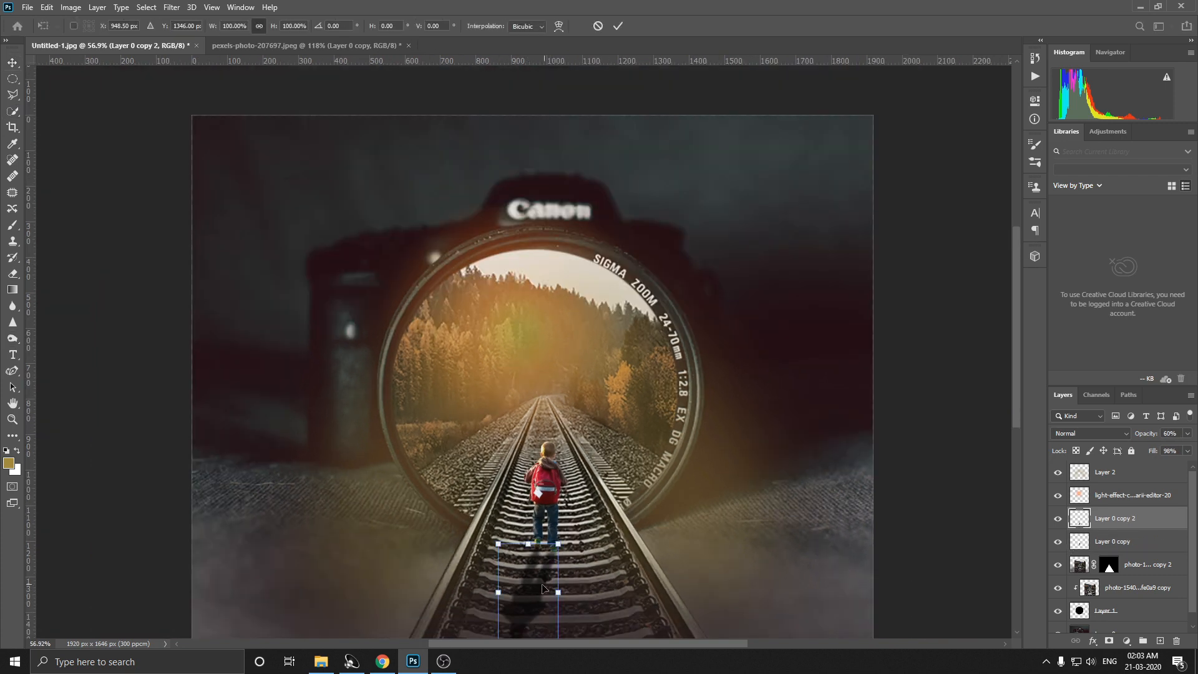
drag(588, 593, 610, 575)
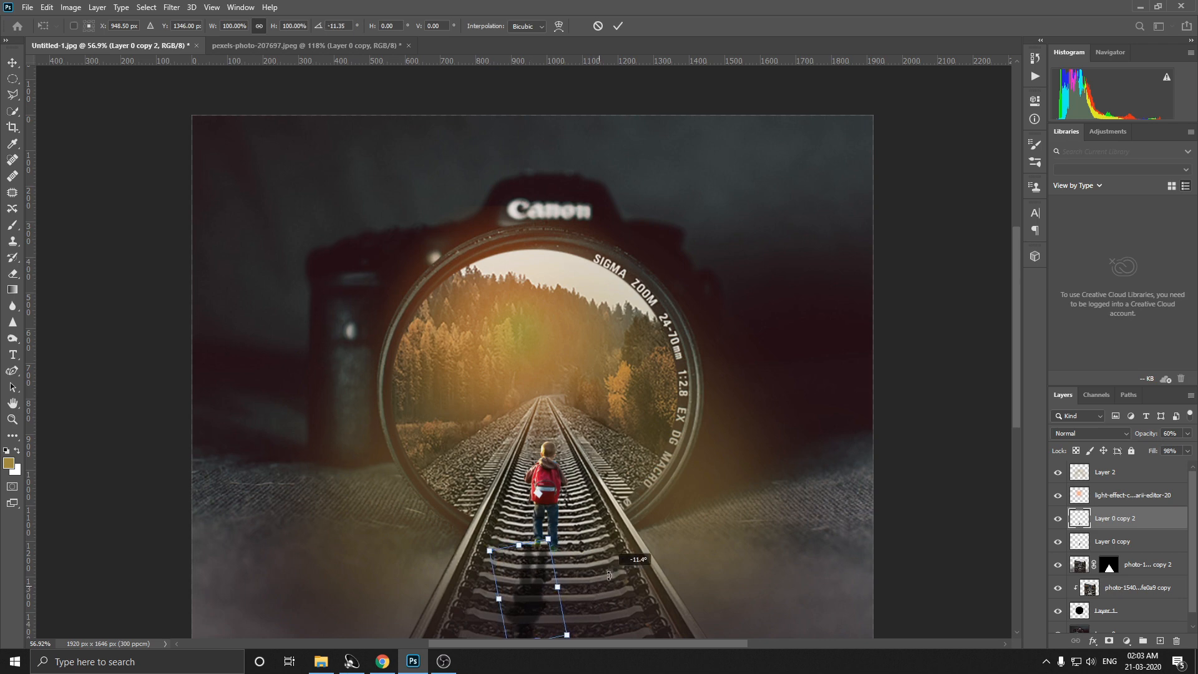
drag(499, 600, 534, 602)
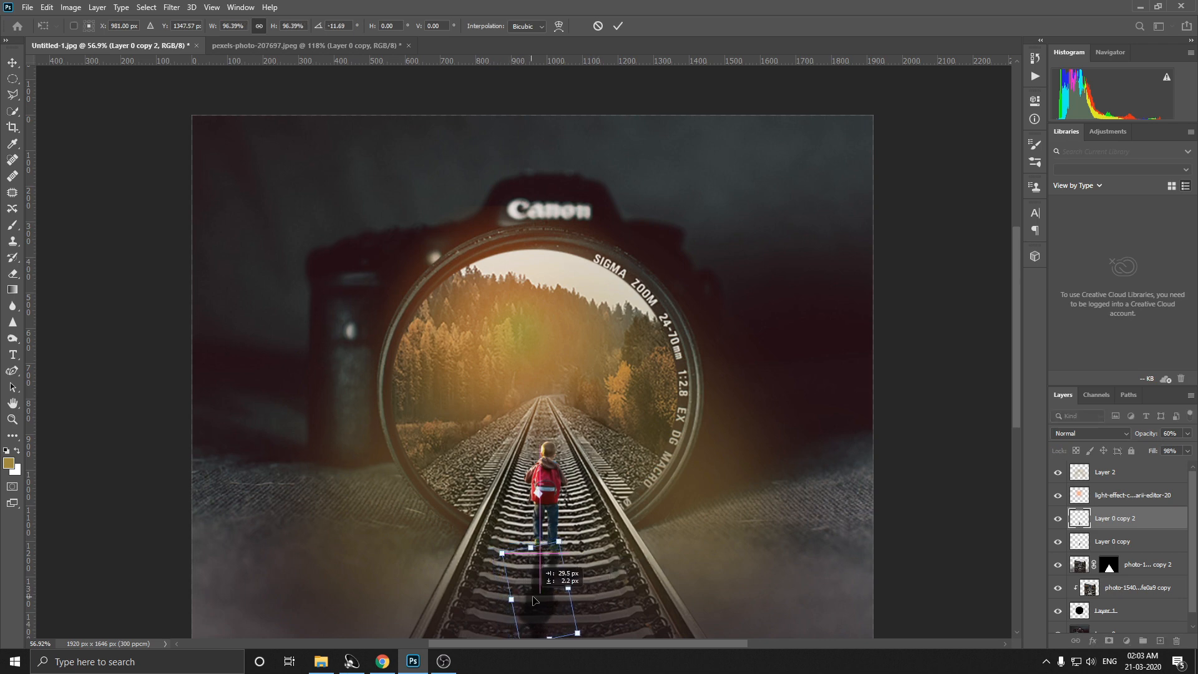
right_click(551, 601)
click(569, 590)
drag(547, 603, 561, 603)
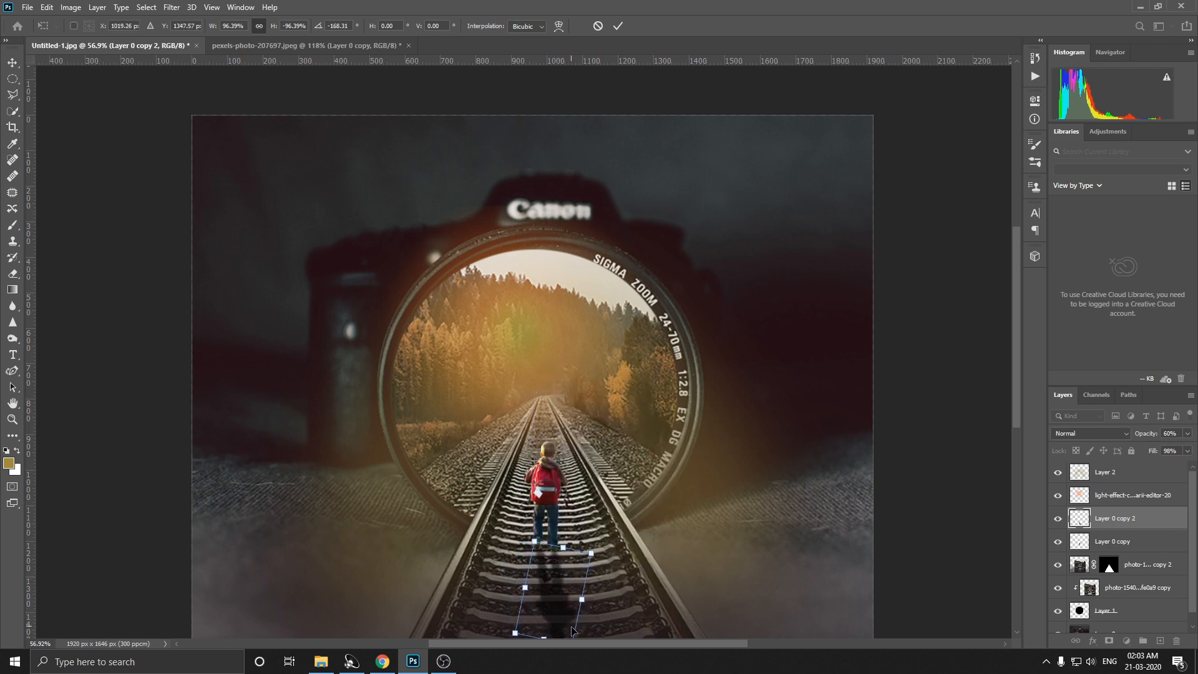
Step: Align the flipped shadow beneath the boy's feet and apply the transform
scroll(573, 628, down, 2)
drag(563, 551, 566, 572)
drag(543, 511, 592, 510)
key(Return)
scroll(569, 488, up, 3)
scroll(508, 517, up, 3)
drag(507, 516, 503, 513)
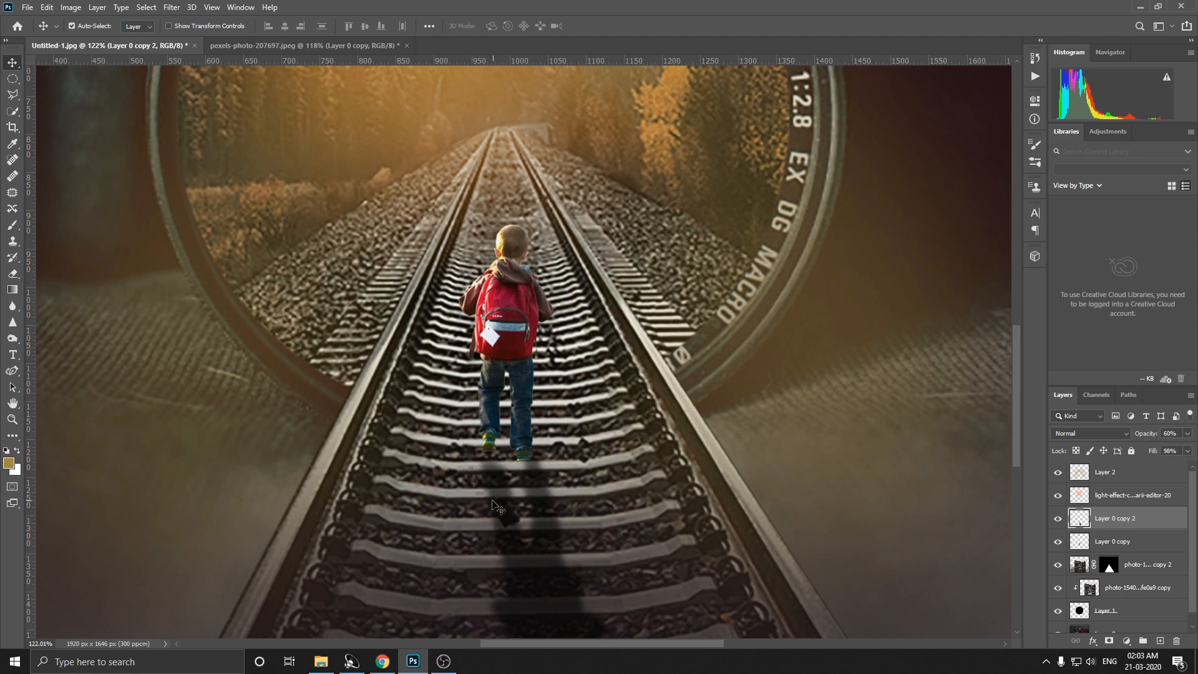
Step: Move the boy slightly down the track so that his feet meet the shadow
scroll(496, 484, up, 6)
scroll(493, 437, down, 2)
drag(515, 267, 524, 285)
scroll(511, 432, down, 2)
scroll(512, 437, down, 3)
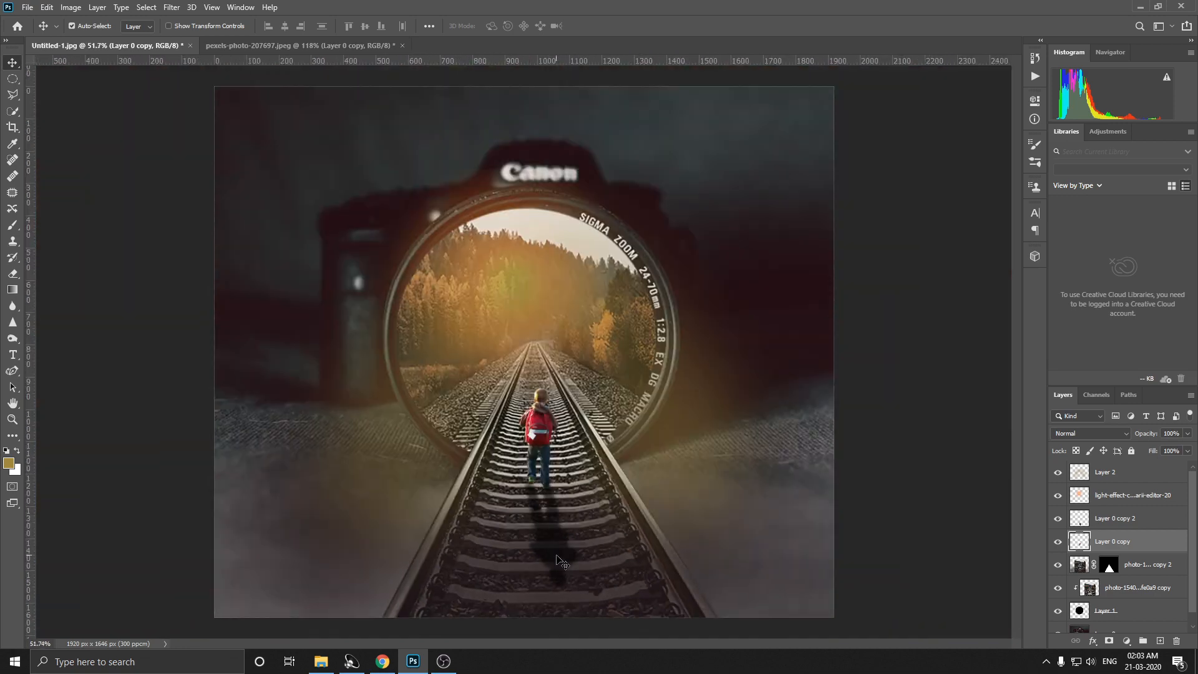
Step: Rotate the boy's shadow layer about -5.1° and shift it so that it falls from his feet
click(565, 560)
key(ctrl+t)
mouse_move(592, 544)
mouse_down()
mouse_move(594, 534)
mouse_move(543, 531)
mouse_move(598, 527)
mouse_up()
drag(552, 529, 559, 530)
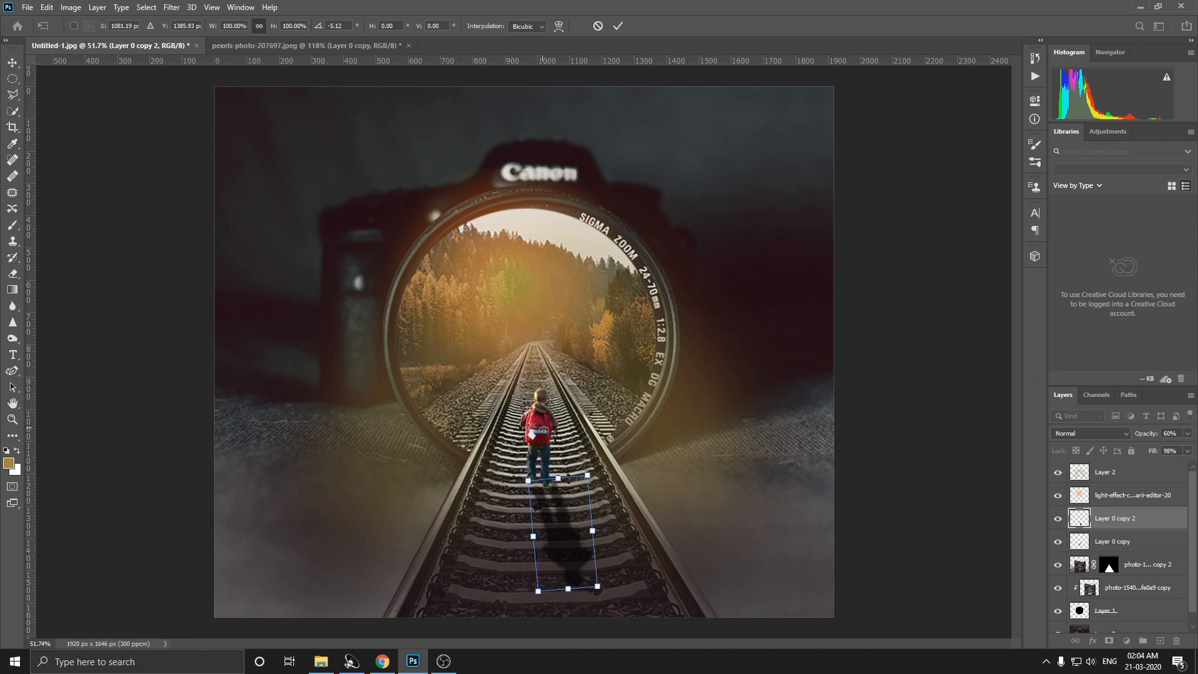
key(Return)
Step: Free-transform the boy, adjusting his tilt and position so that his feet line up with the rotated shadow
click(544, 429)
key(ctrl+t)
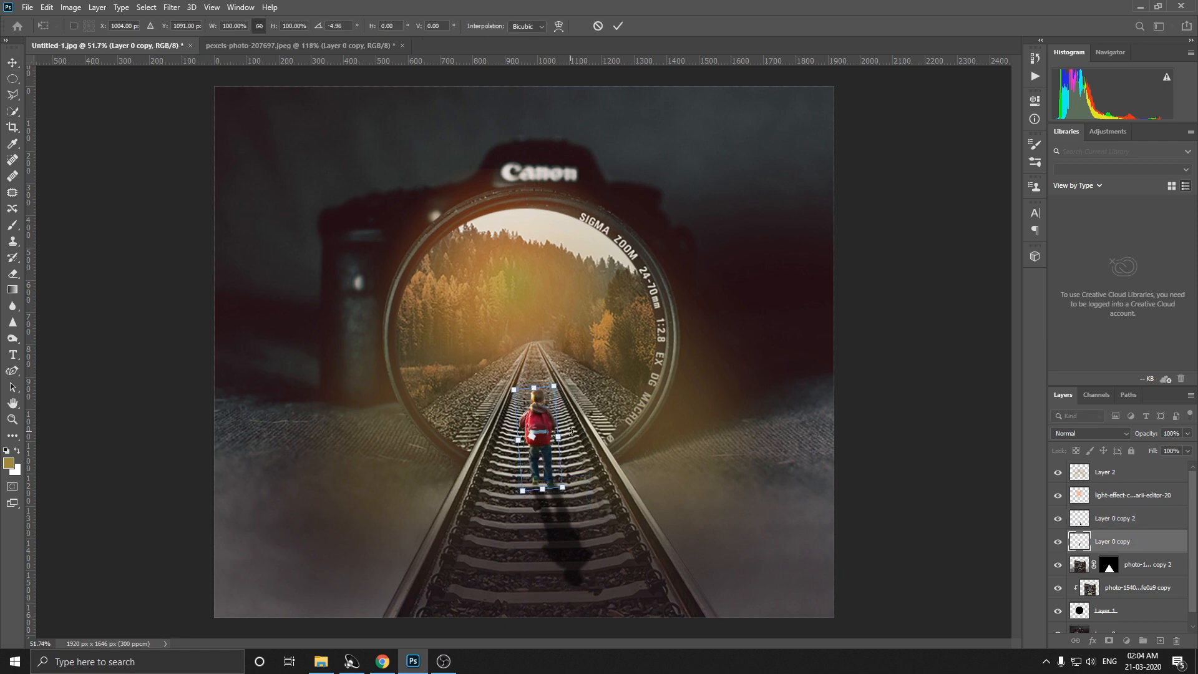
drag(569, 435, 541, 447)
key(Return)
scroll(530, 308, down, 2)
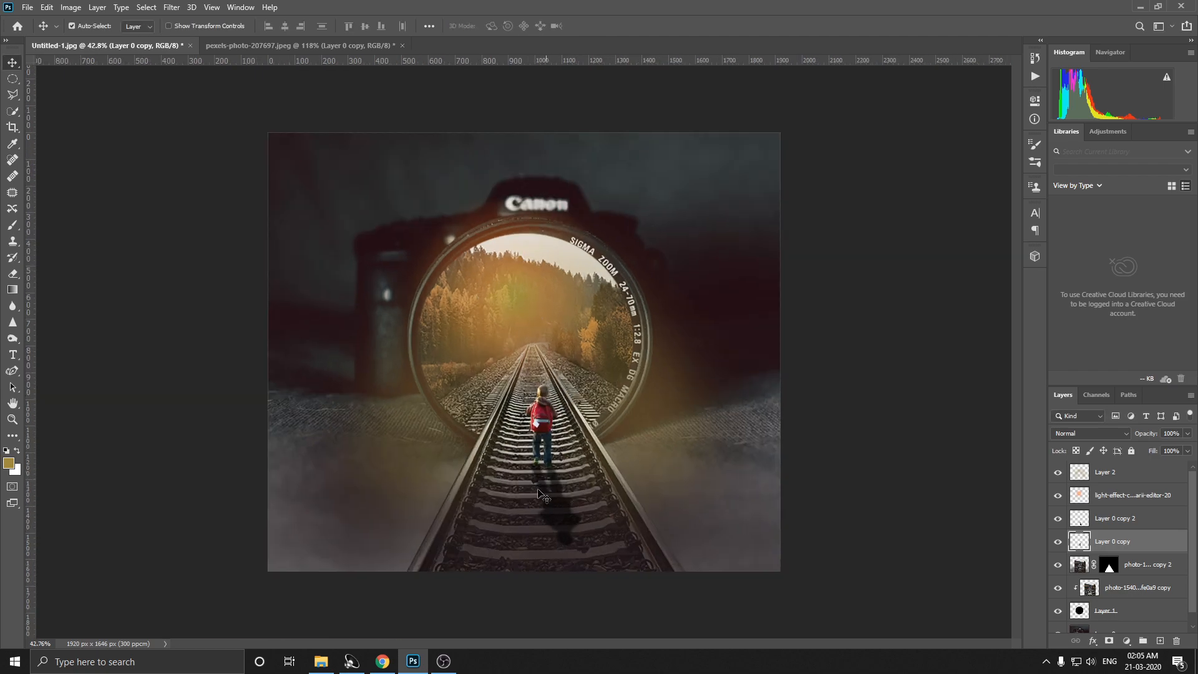
Step: Place the light-effect-colour-png-effect-parii-editor-20 image in the composition, scaled to 2.10% over the bright sky inside the lens
click(321, 661)
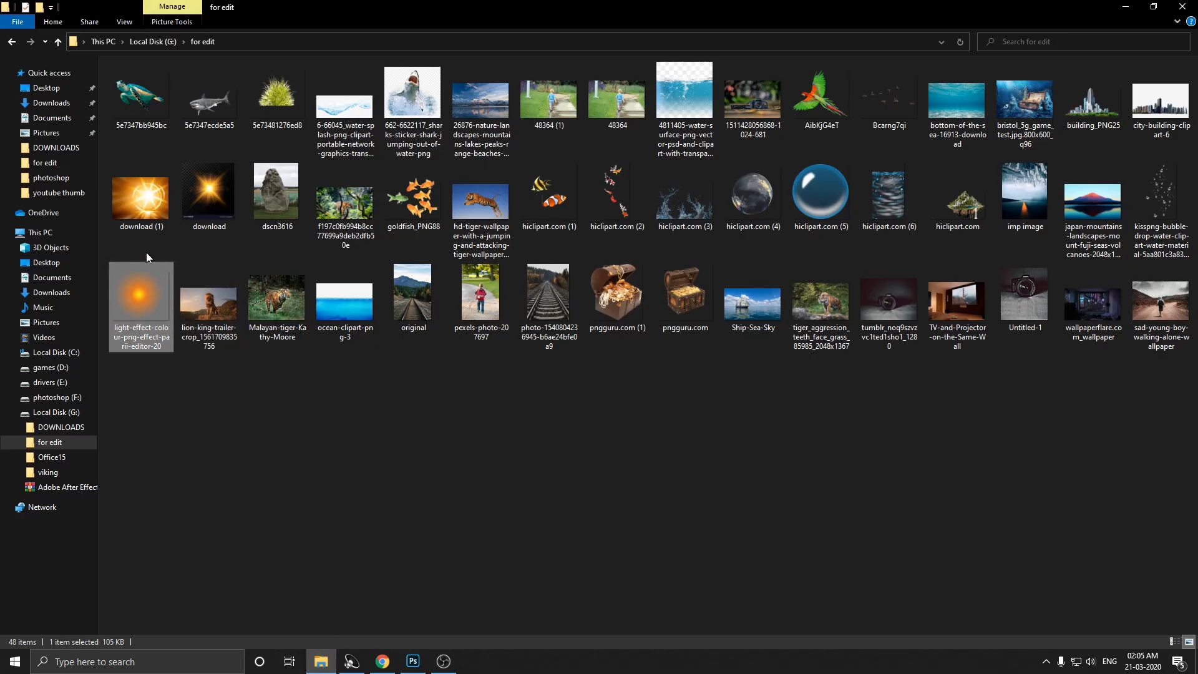
drag(145, 281, 511, 430)
drag(779, 571, 320, 177)
drag(294, 154, 566, 270)
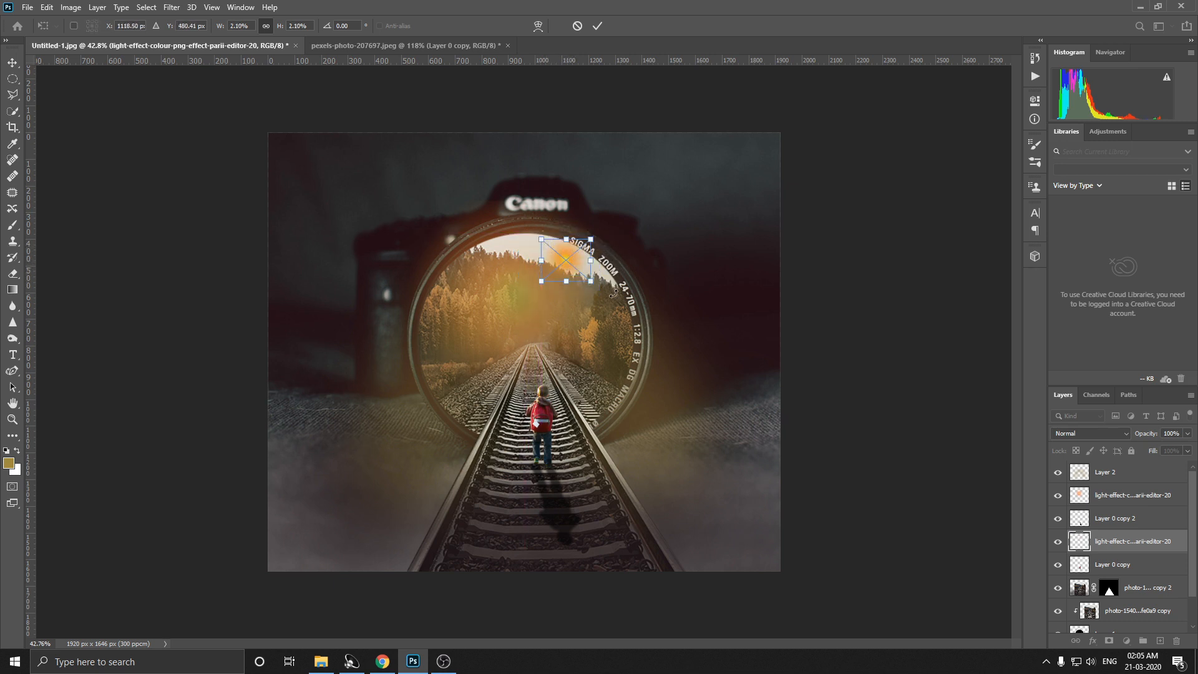
Step: Commit the placed light effect and set its blending mode to Linear Light
click(1091, 433)
click(595, 268)
key(Return)
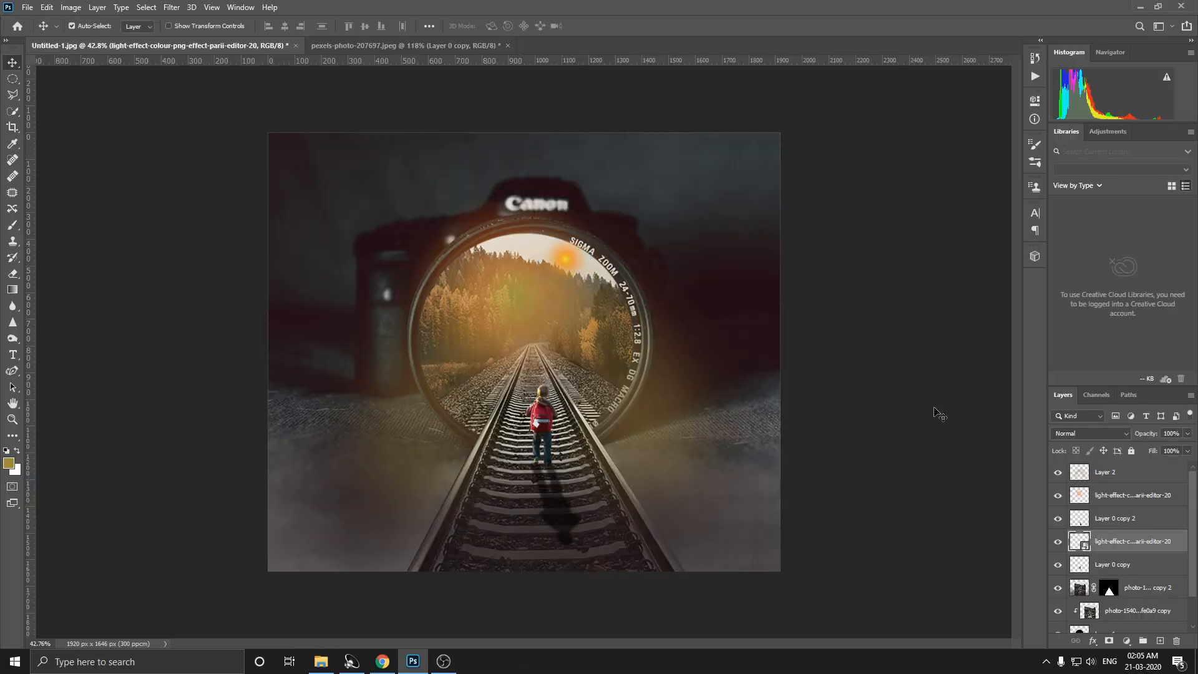
click(1073, 432)
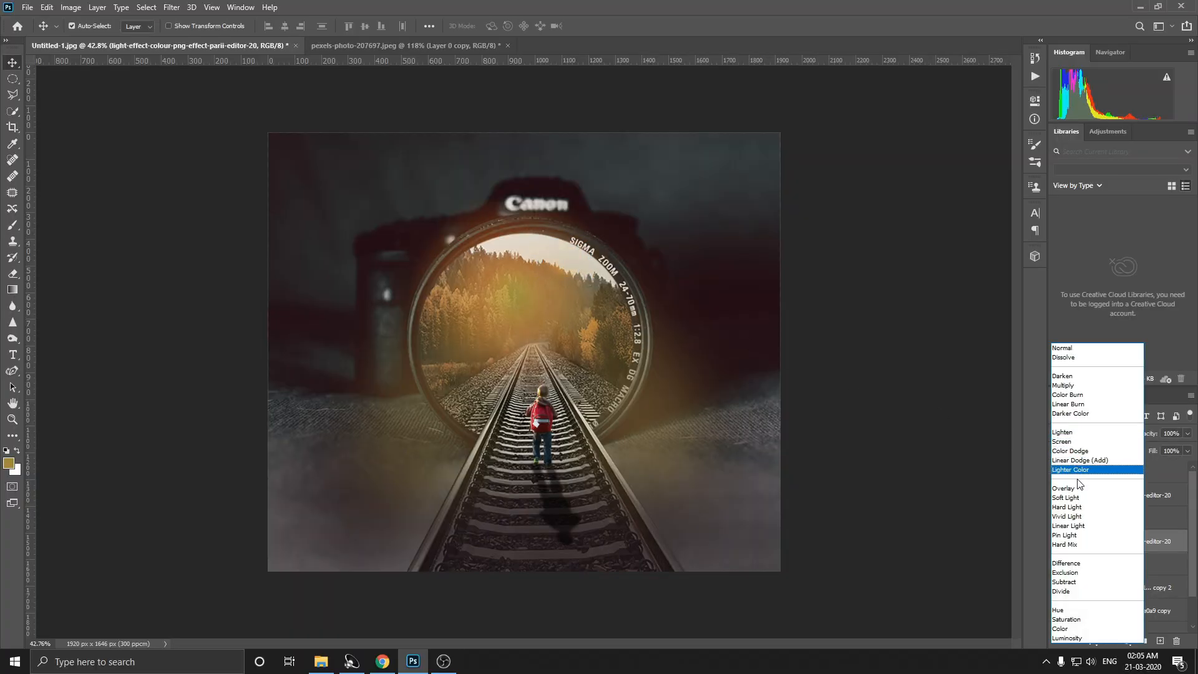
click(1076, 528)
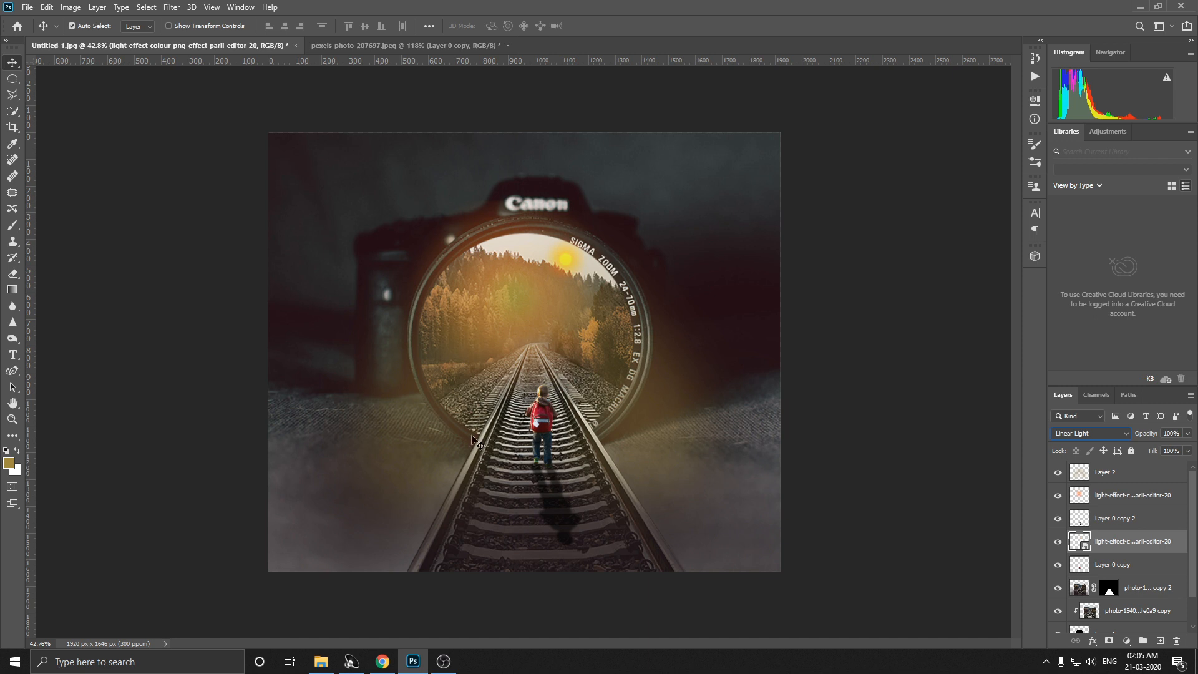
Step: Merge Layer 2, both light-effect layers and the boy's shadow layer, Layer 0 copy 2, into one layer
ctrl+click(1119, 480)
ctrl+click(1122, 496)
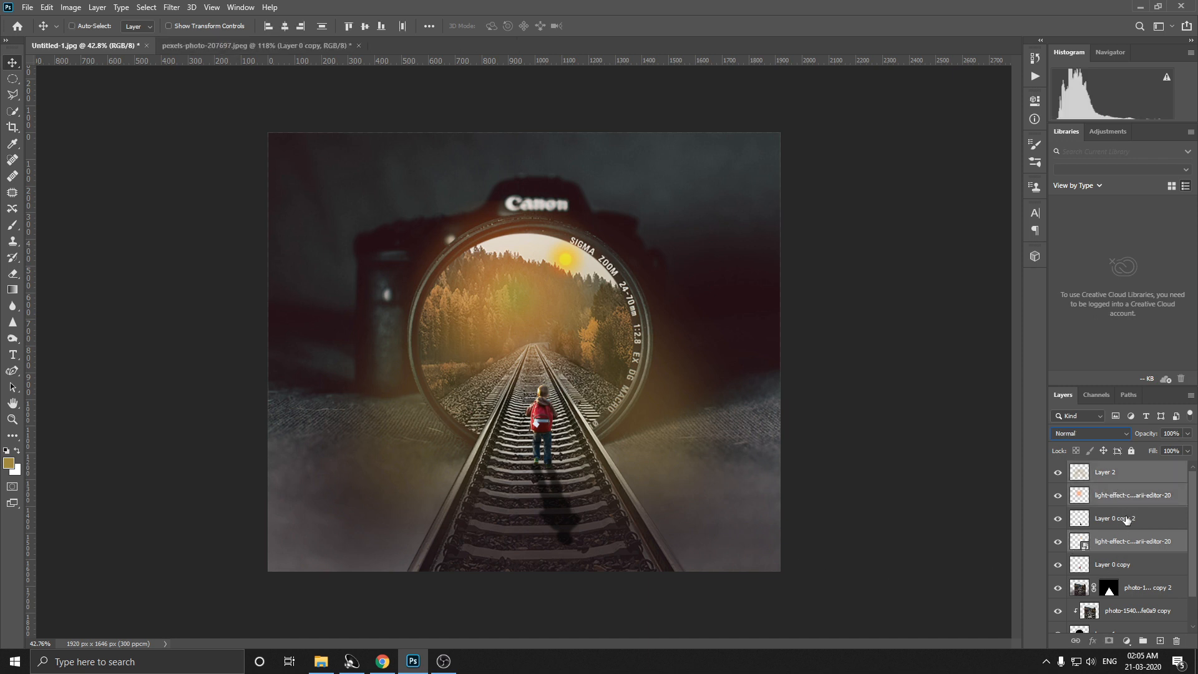
ctrl+click(1128, 523)
right_click(1128, 544)
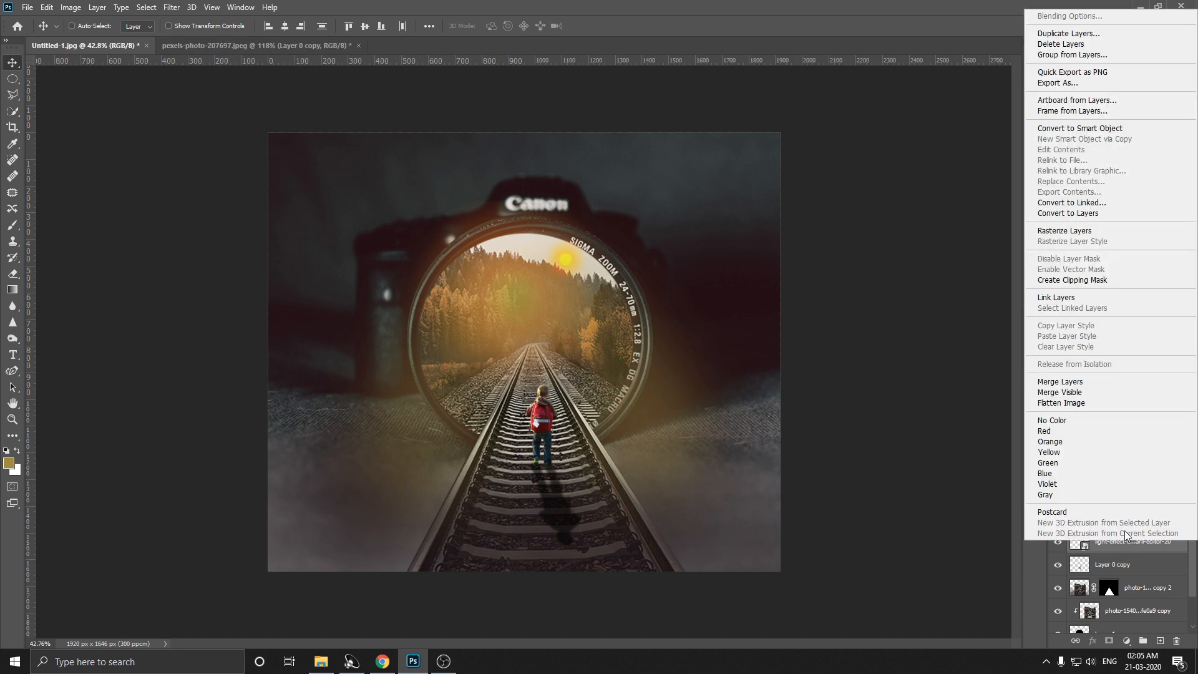
click(1061, 380)
Step: Merge all the remaining layers, down to Layer 0, into a single layer
ctrl+click(1139, 496)
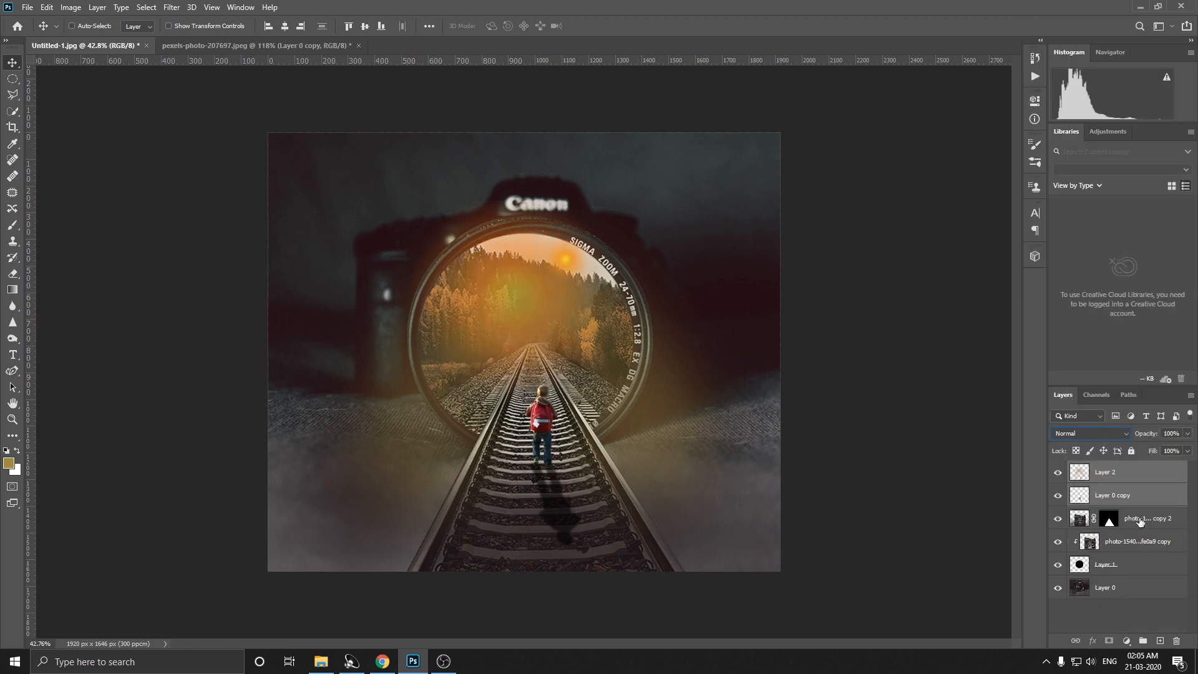
ctrl+click(1139, 519)
ctrl+click(1136, 543)
ctrl+click(1126, 566)
ctrl+click(1123, 592)
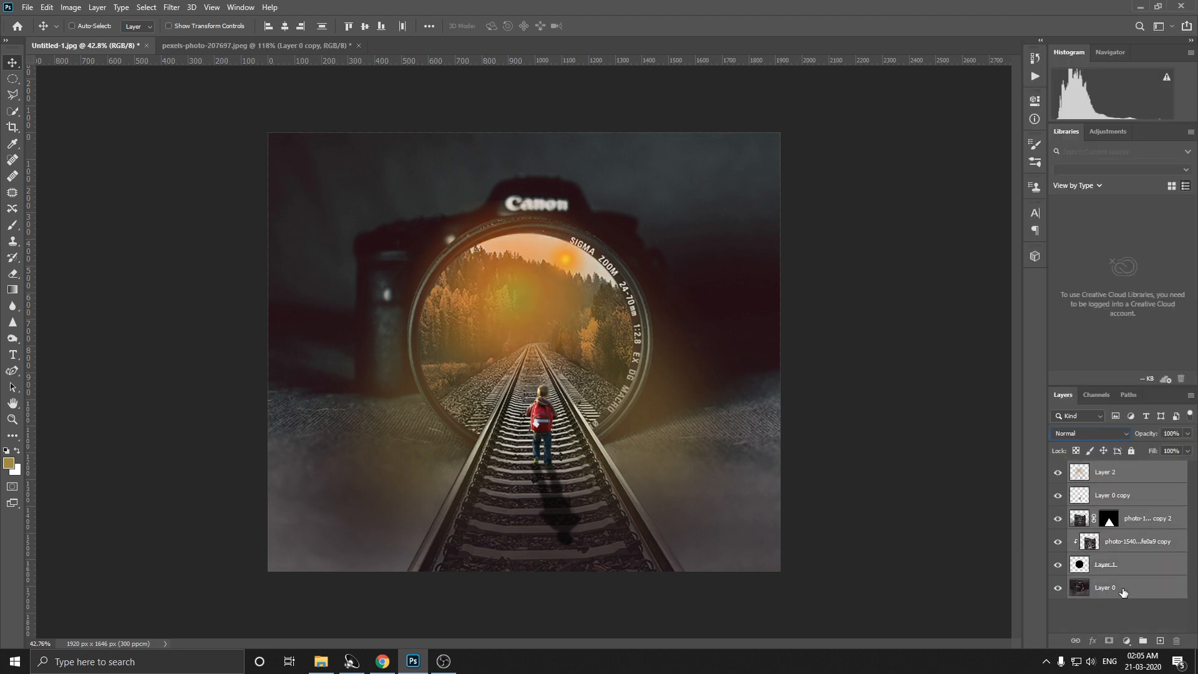
right_click(1123, 592)
click(1051, 429)
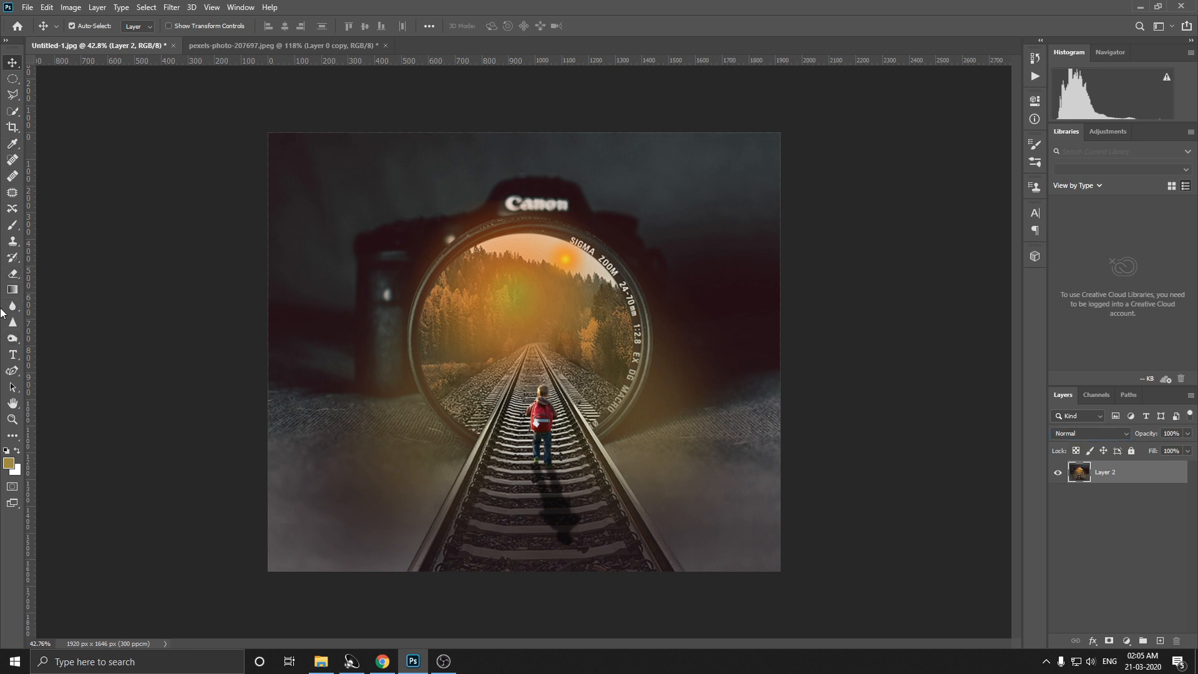
Step: Sample the dark tone at the image's upper-left corner and paint it over the lower corners with the Brush at 27% opacity
click(11, 227)
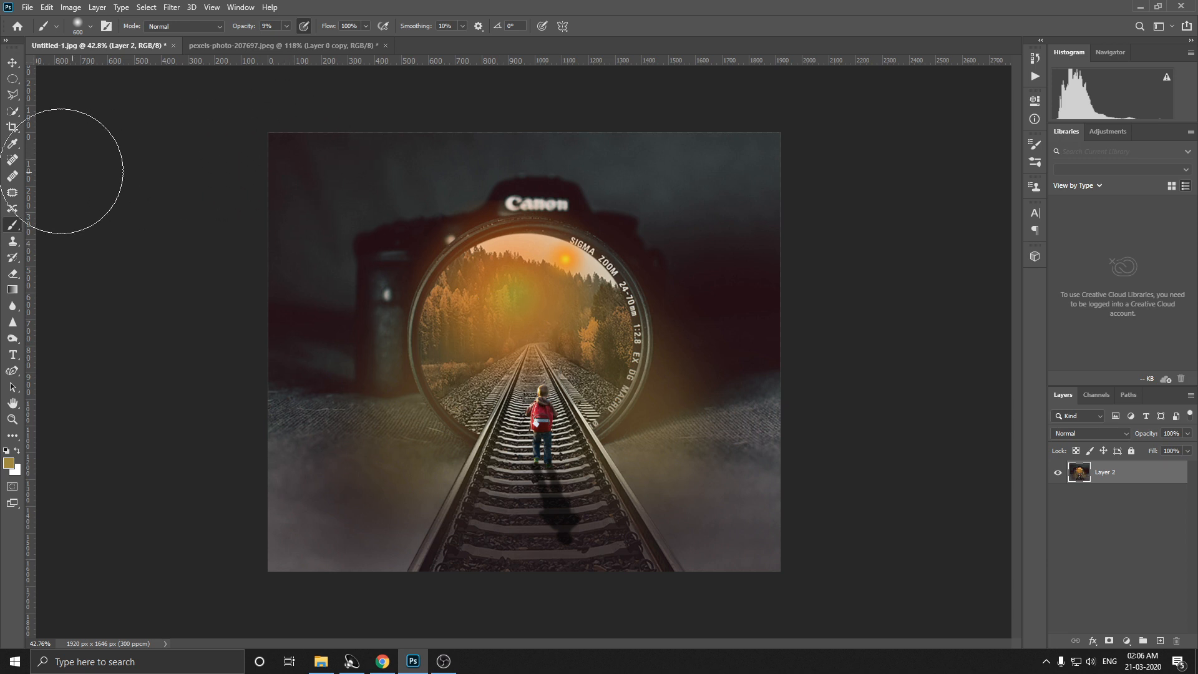
click(12, 145)
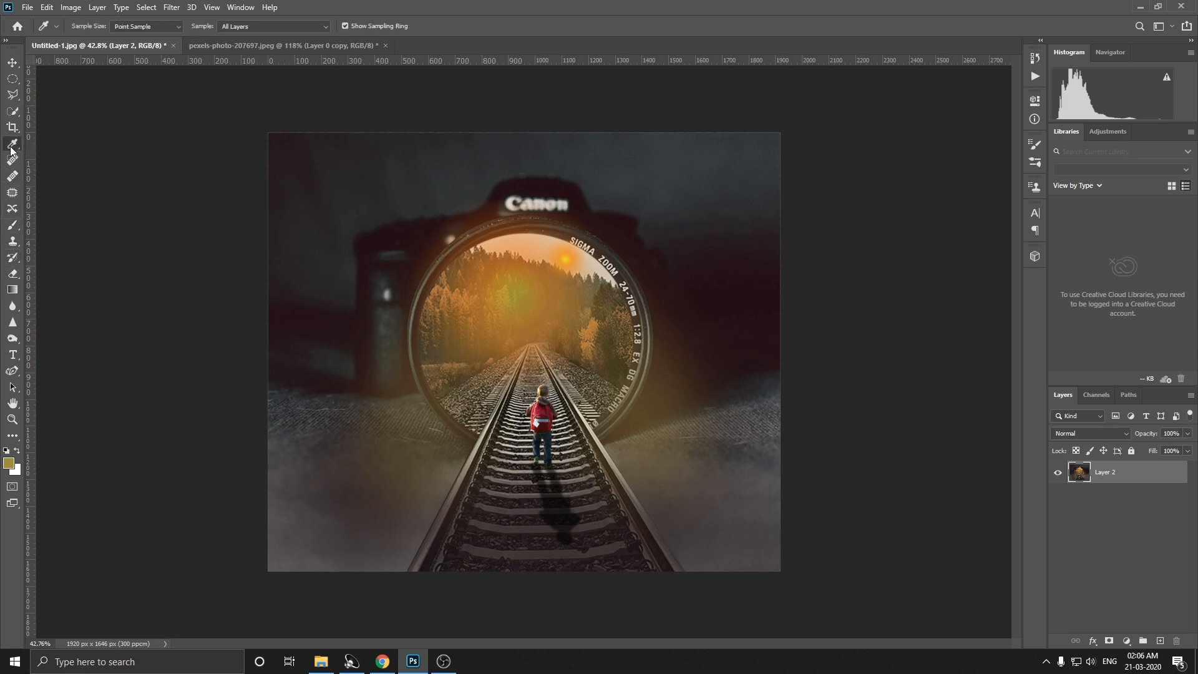
click(271, 137)
click(12, 225)
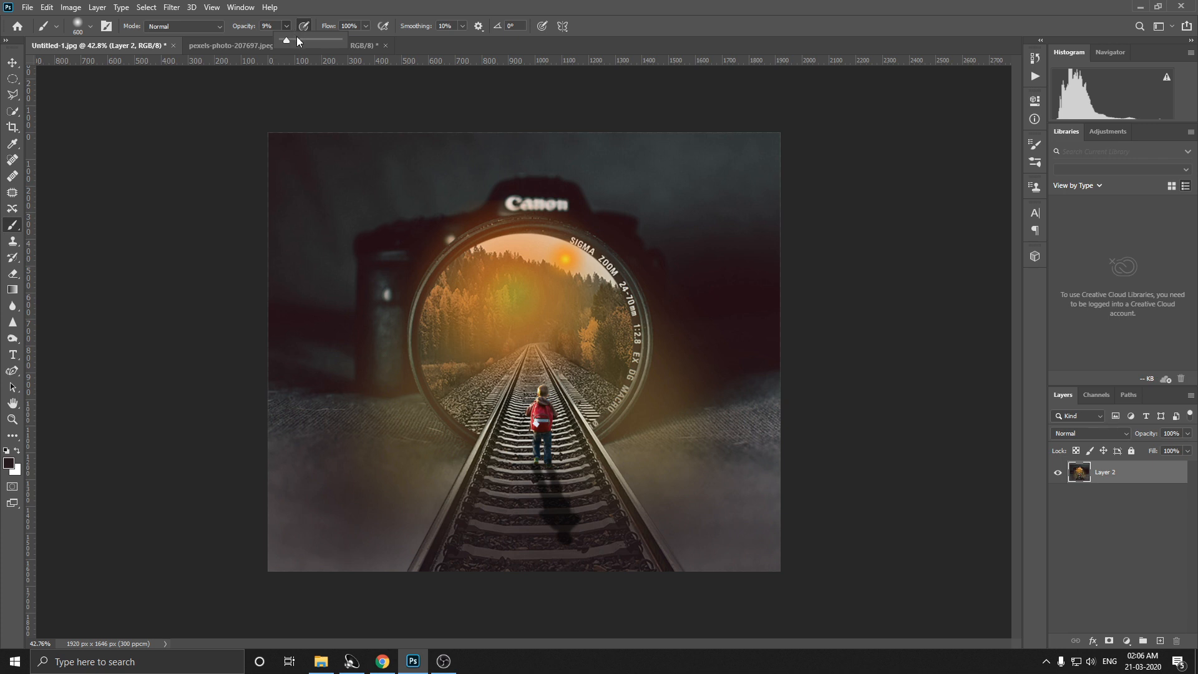
click(297, 39)
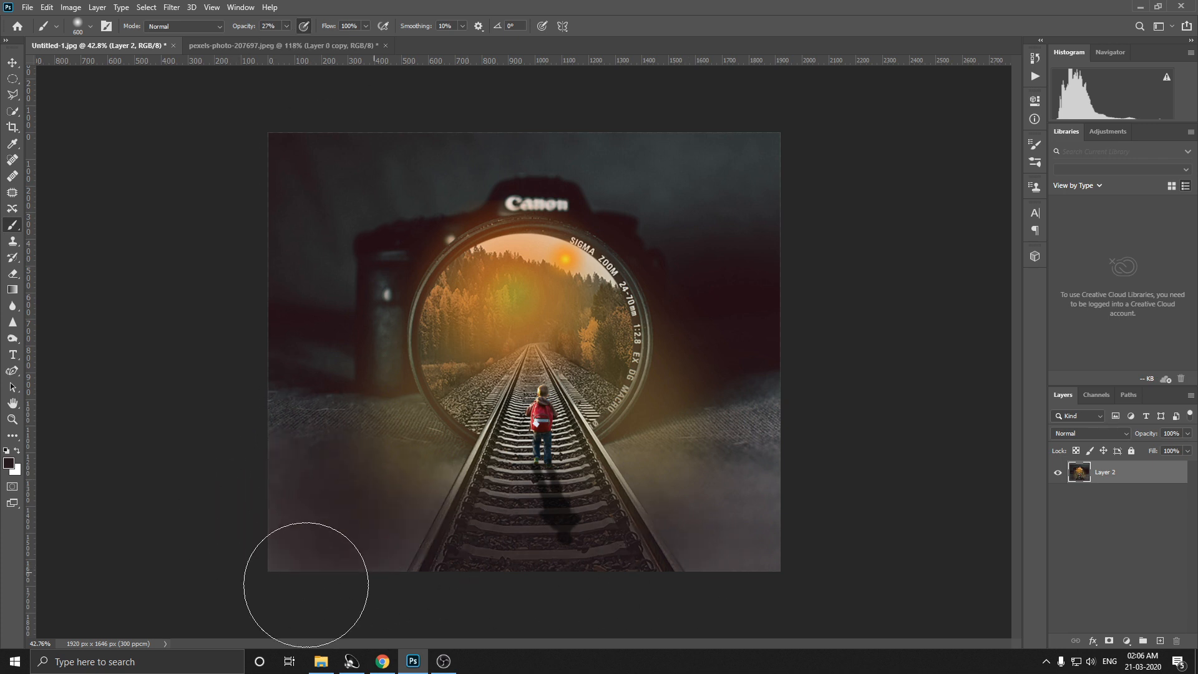
mouse_move(724, 558)
mouse_down()
mouse_move(706, 543)
mouse_move(780, 477)
mouse_up()
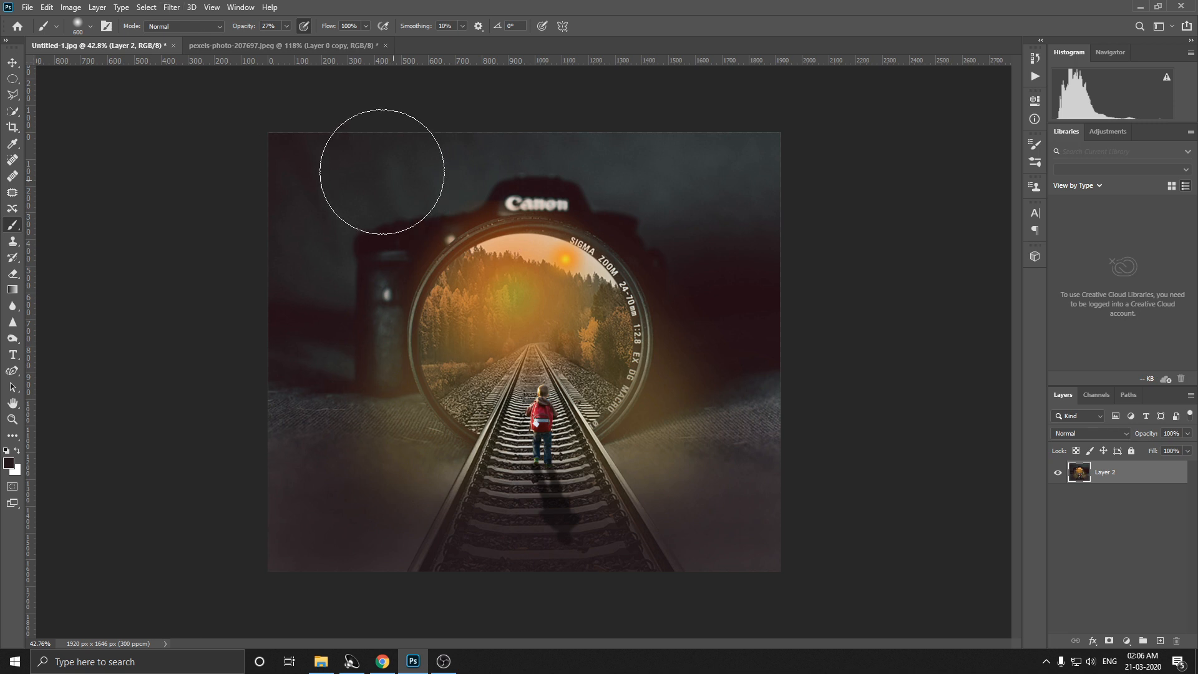
click(172, 6)
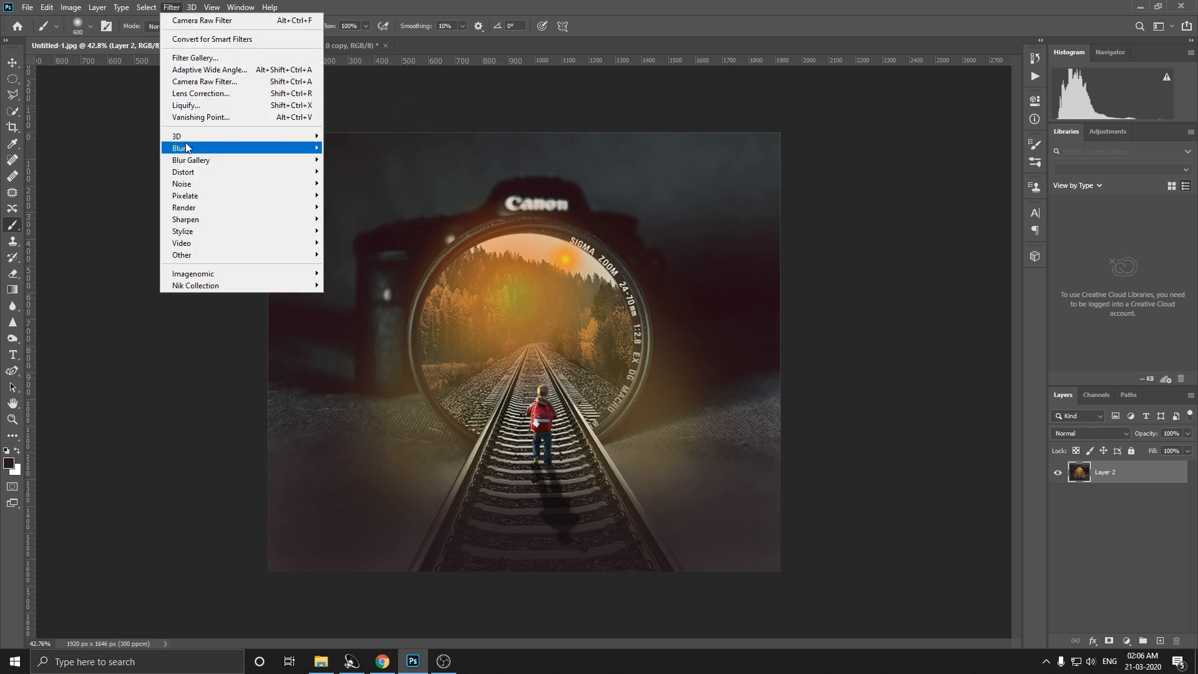
mouse_move(186, 145)
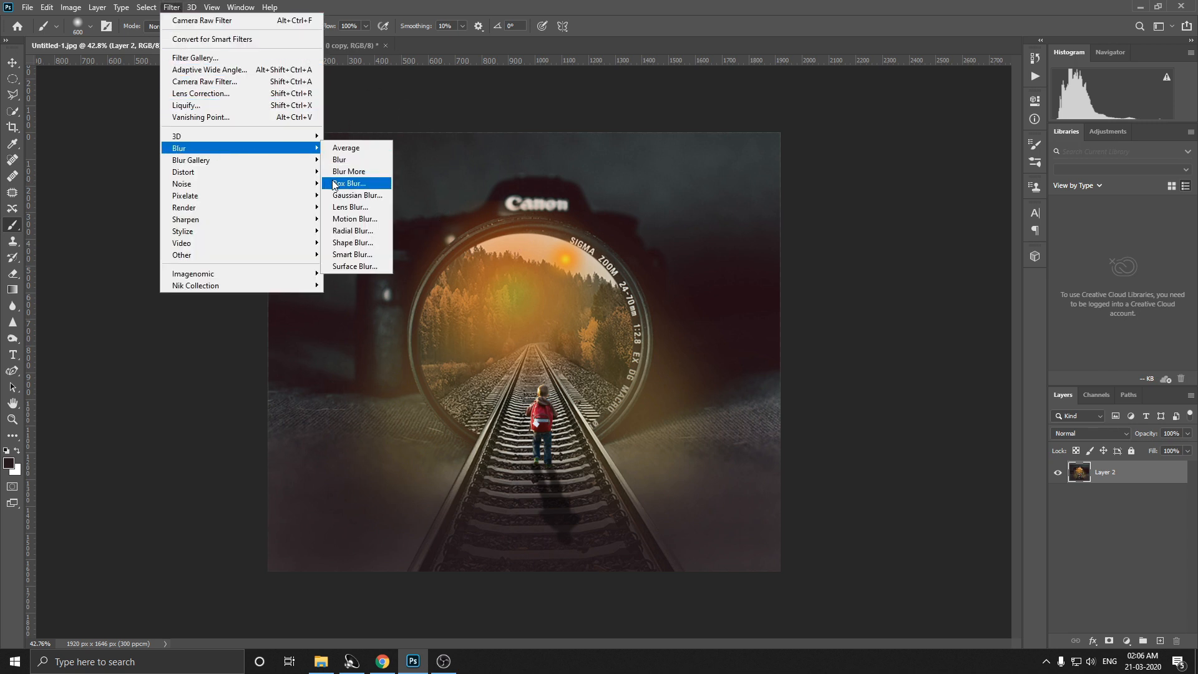
mouse_move(230, 162)
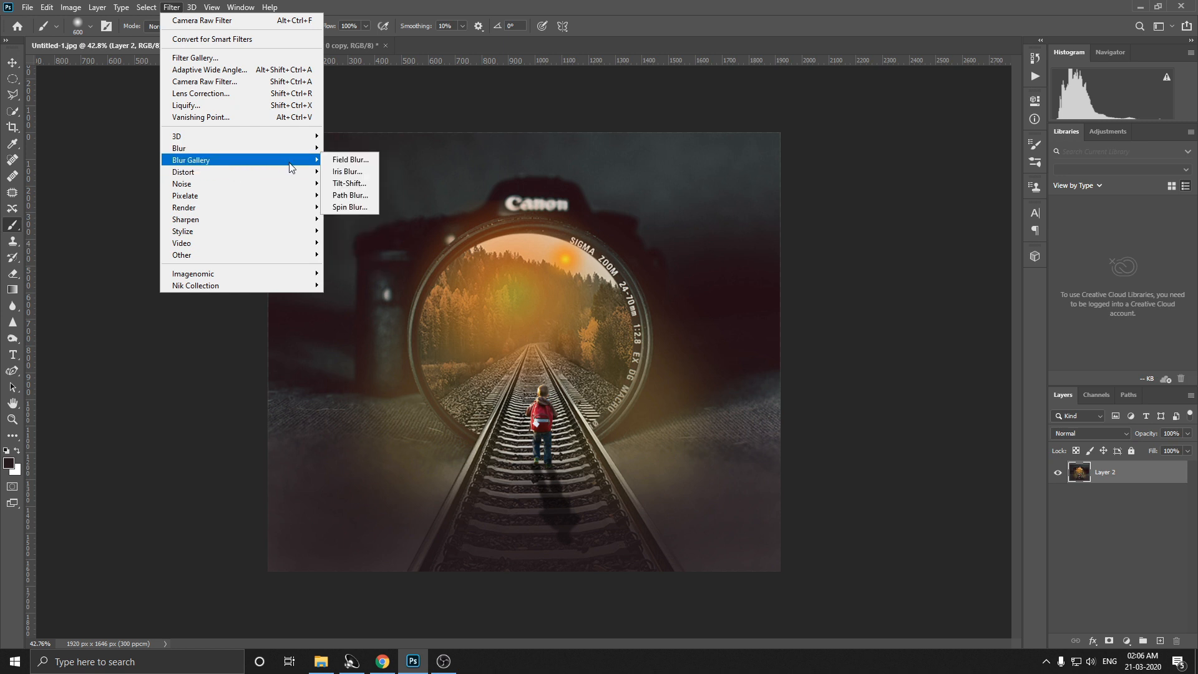
click(349, 159)
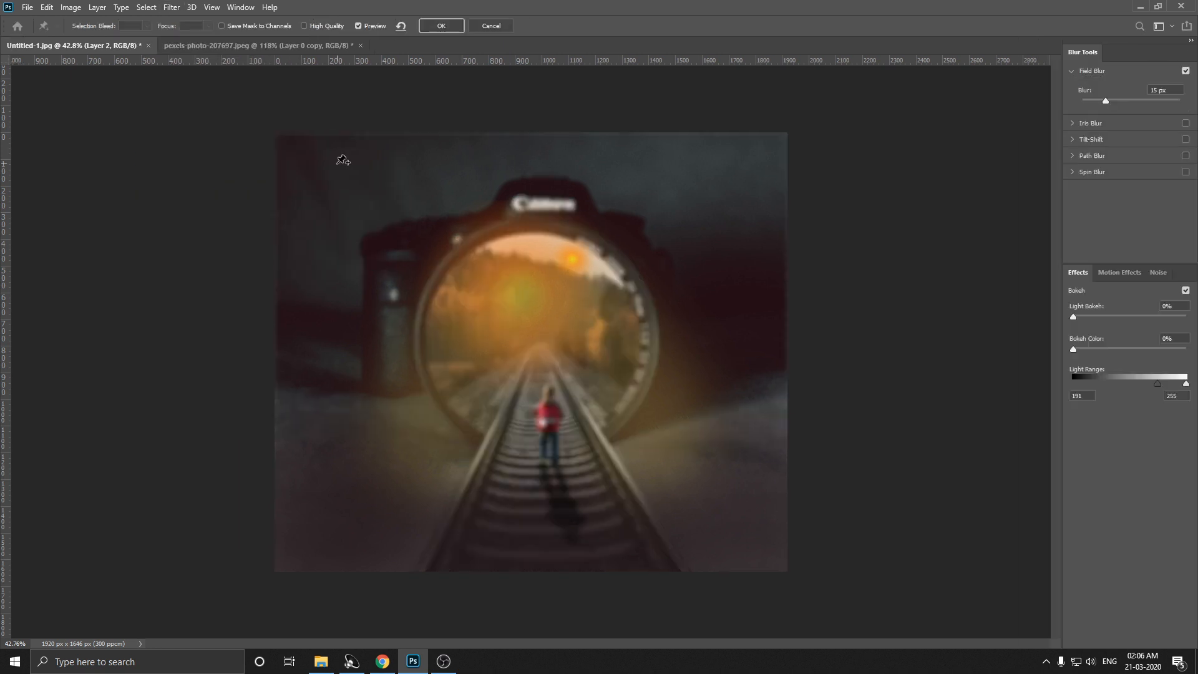
click(491, 26)
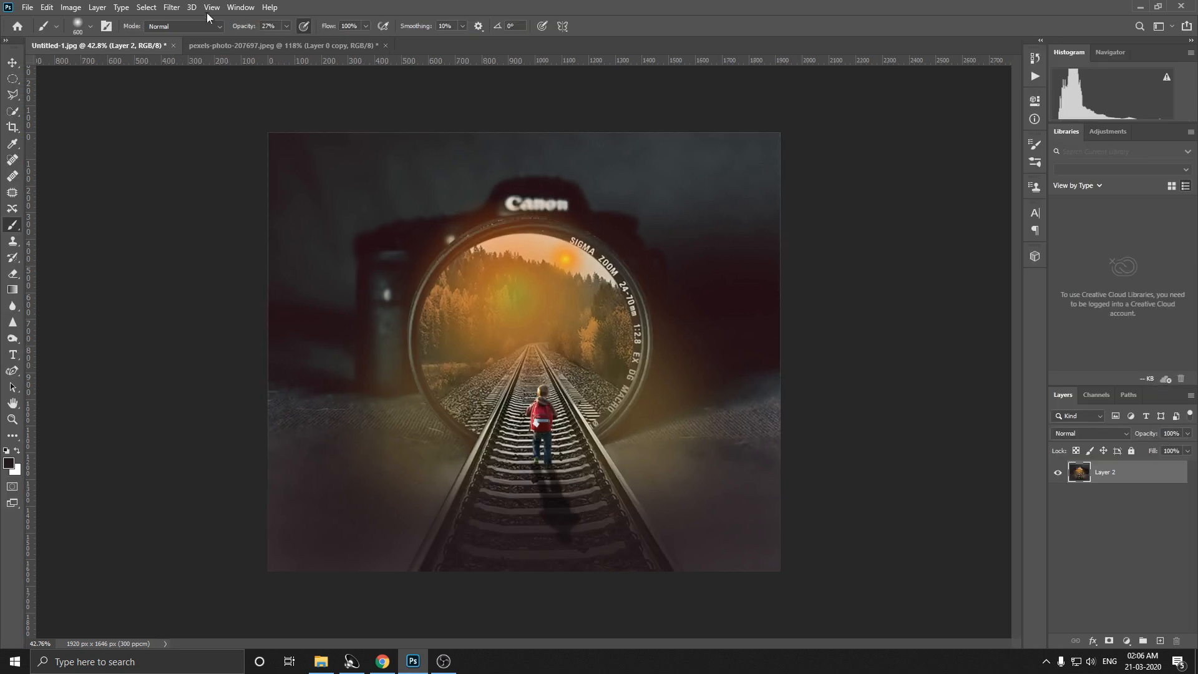
Step: Apply a 15 px Tilt-Shift blur with the sharp band widened from the Canon logo down to the boy's shadow
click(171, 7)
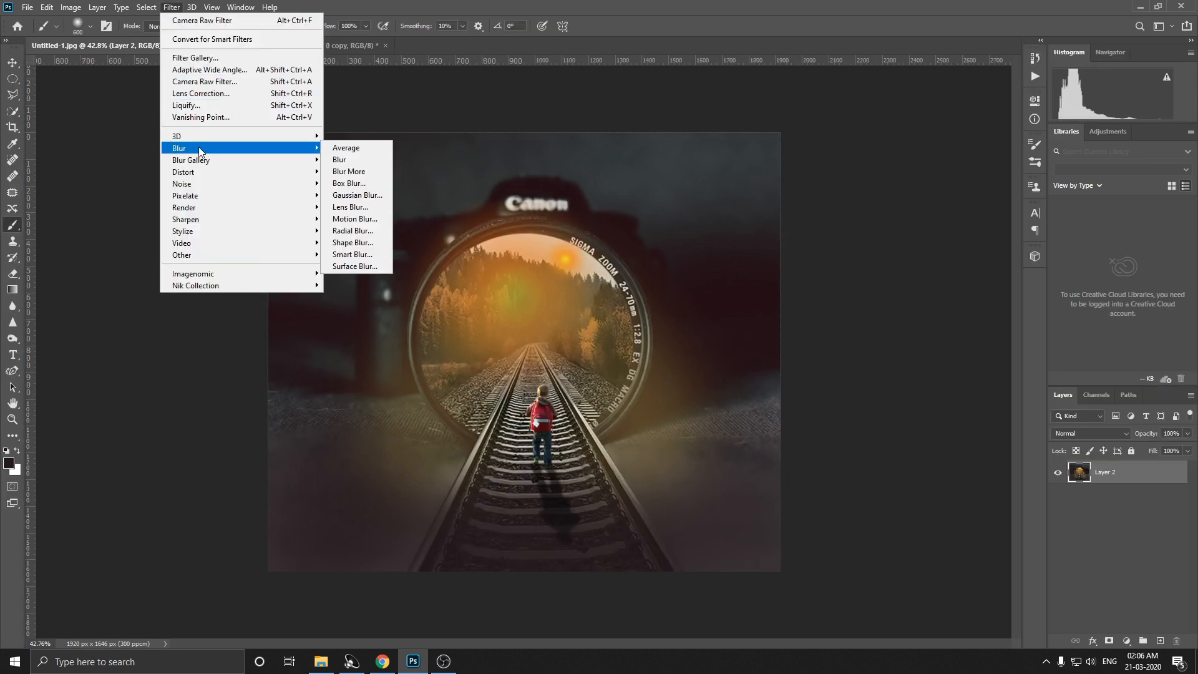
mouse_move(234, 164)
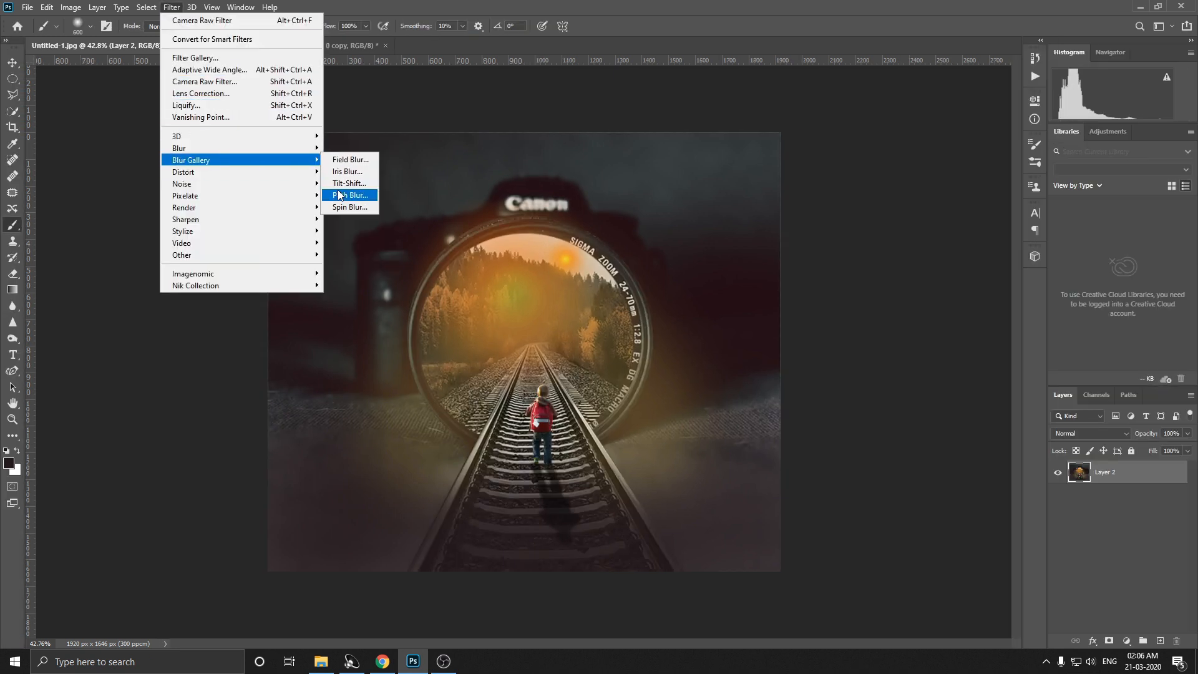
click(342, 188)
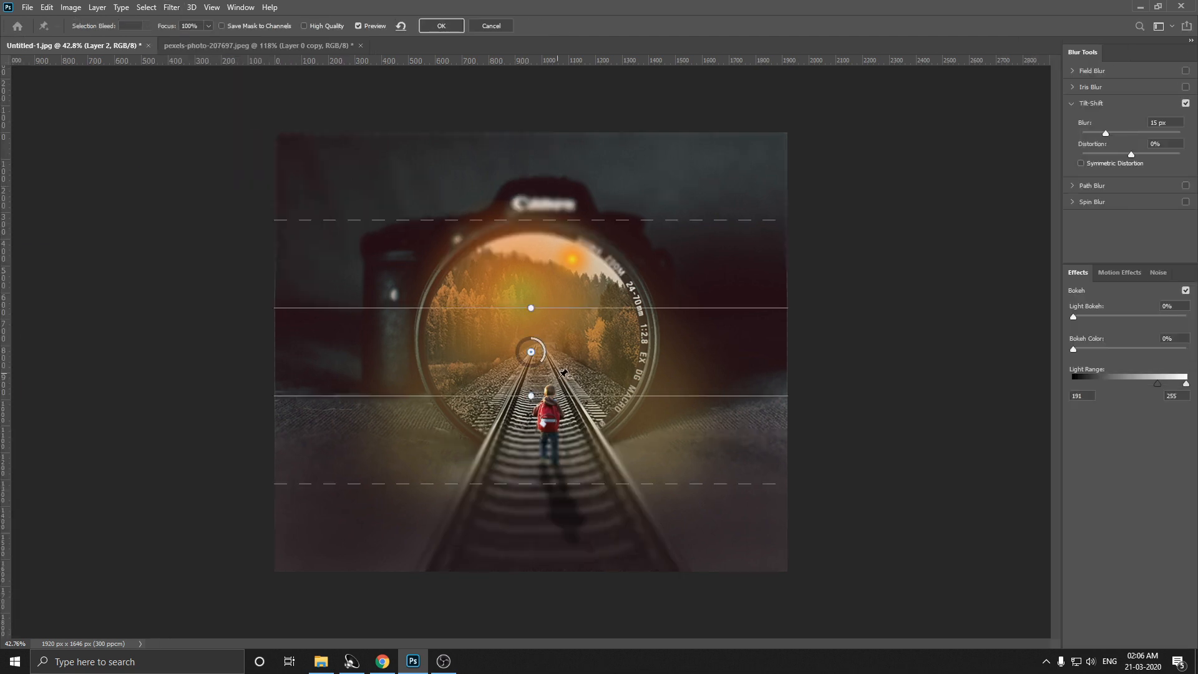
drag(531, 403, 528, 403)
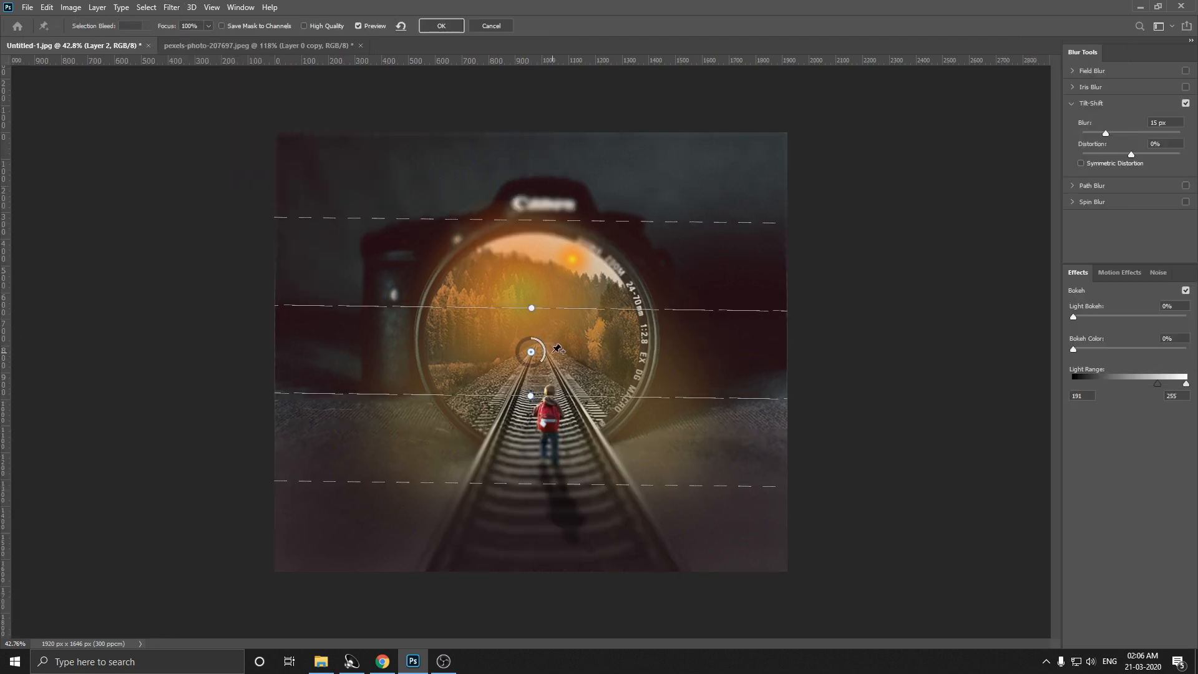
drag(530, 396, 520, 488)
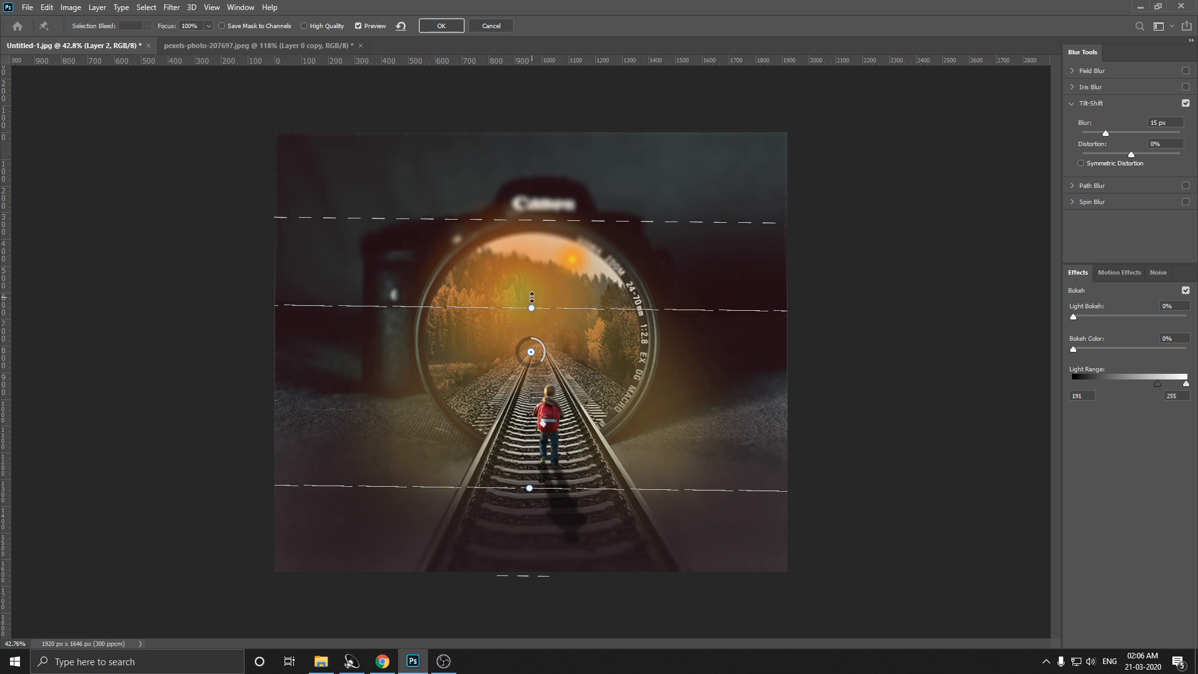
drag(531, 293, 521, 212)
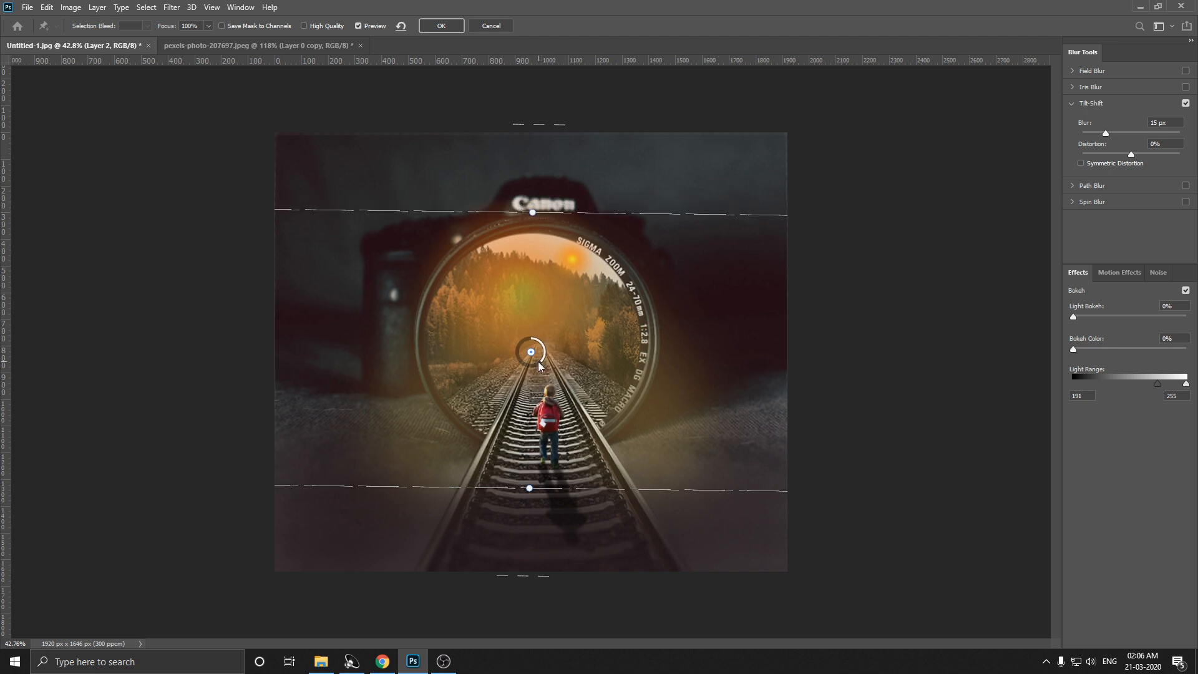
drag(541, 367, 537, 369)
click(455, 27)
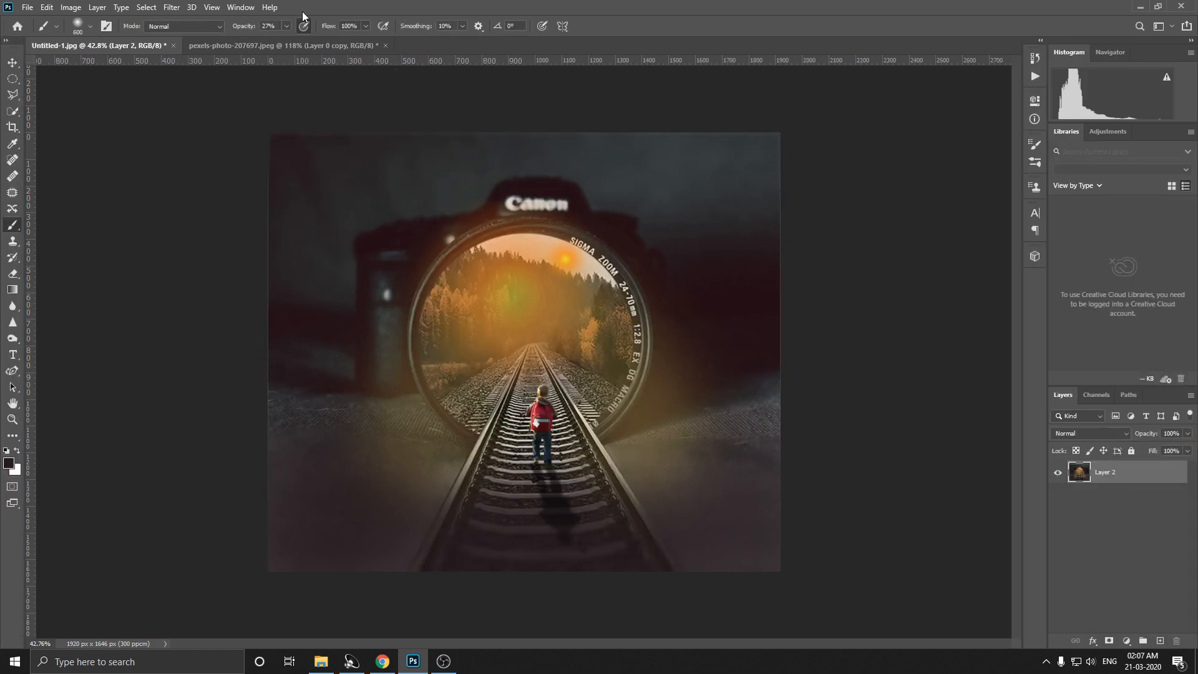
Step: Apply a 15 px Iris Blur, enlarging and repositioning the focus ellipse around the lens and the boy
click(165, 7)
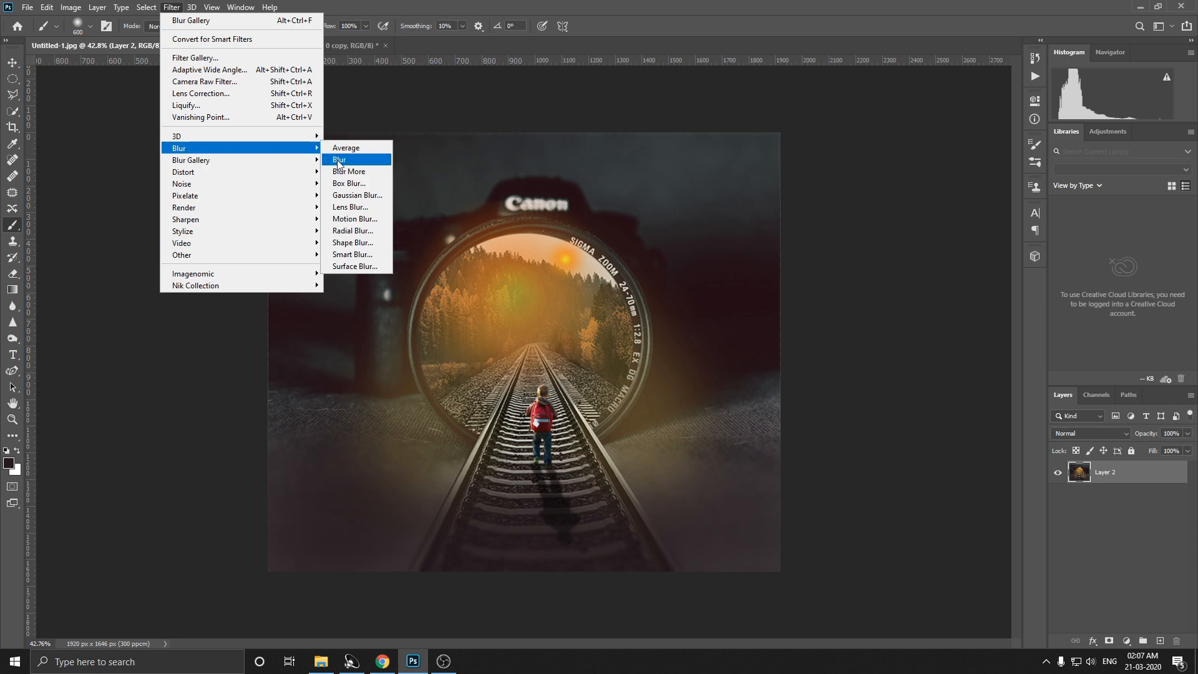
mouse_move(226, 166)
click(331, 172)
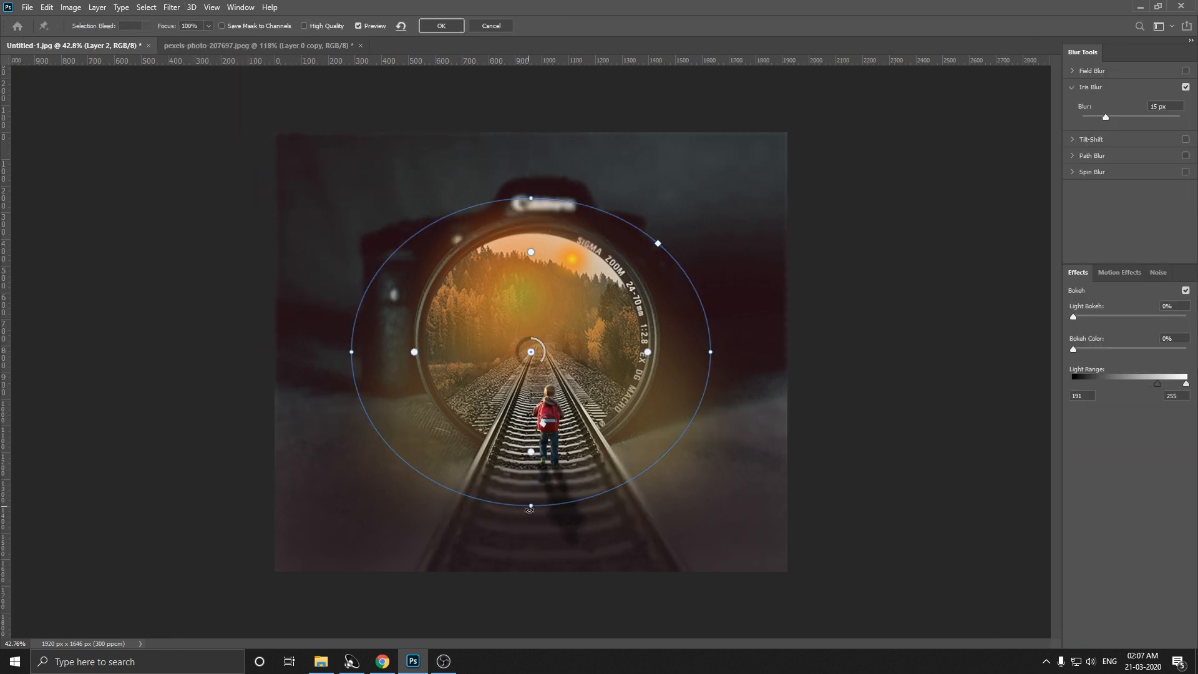
drag(529, 510, 528, 547)
drag(587, 339, 543, 373)
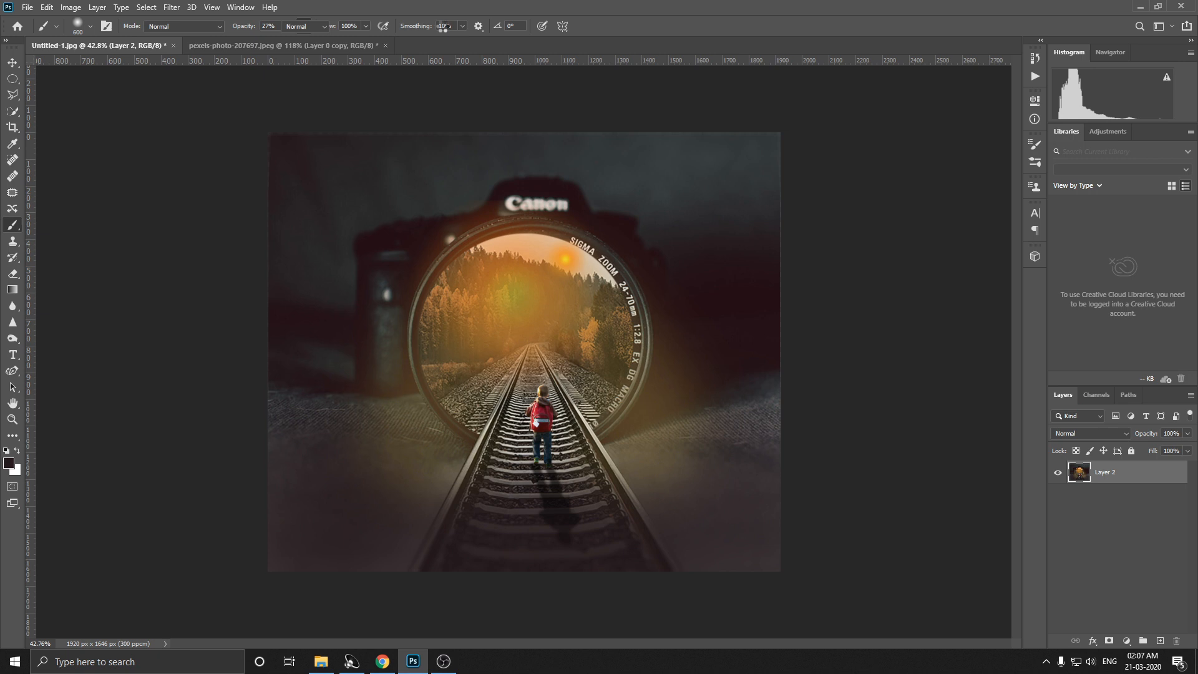
Step: Start the Camera Raw Filter on Layer 2 and apply the VSCO (1) user preset
scroll(565, 287, up, 1)
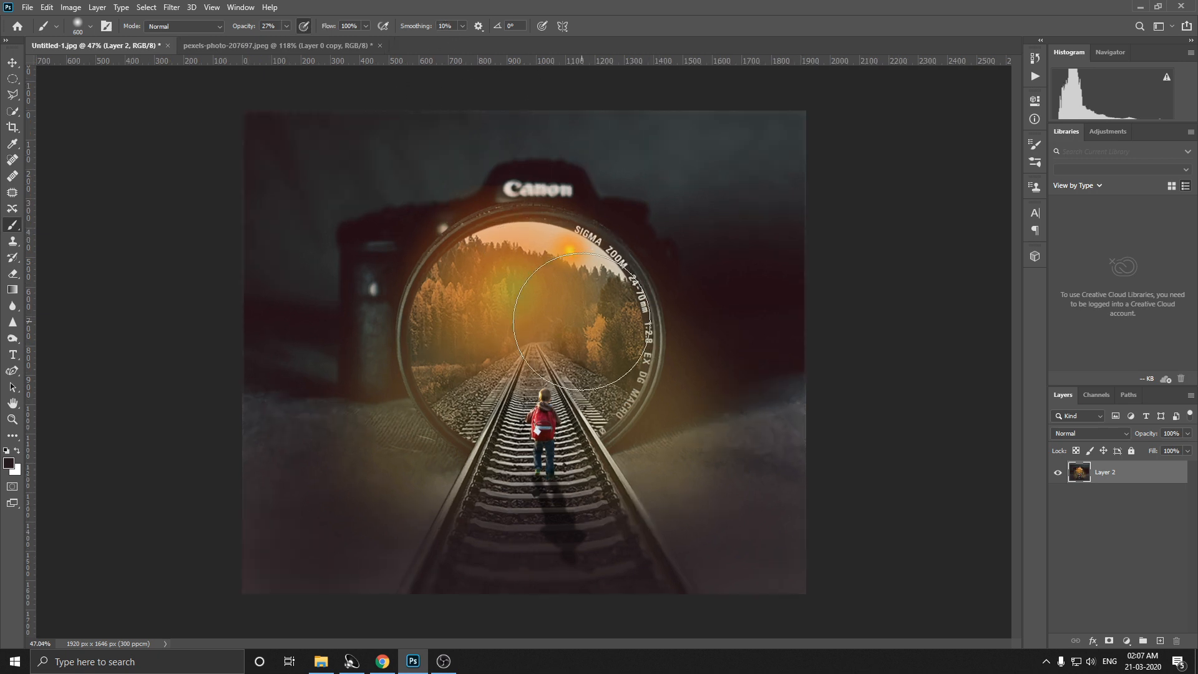
click(211, 8)
click(188, 80)
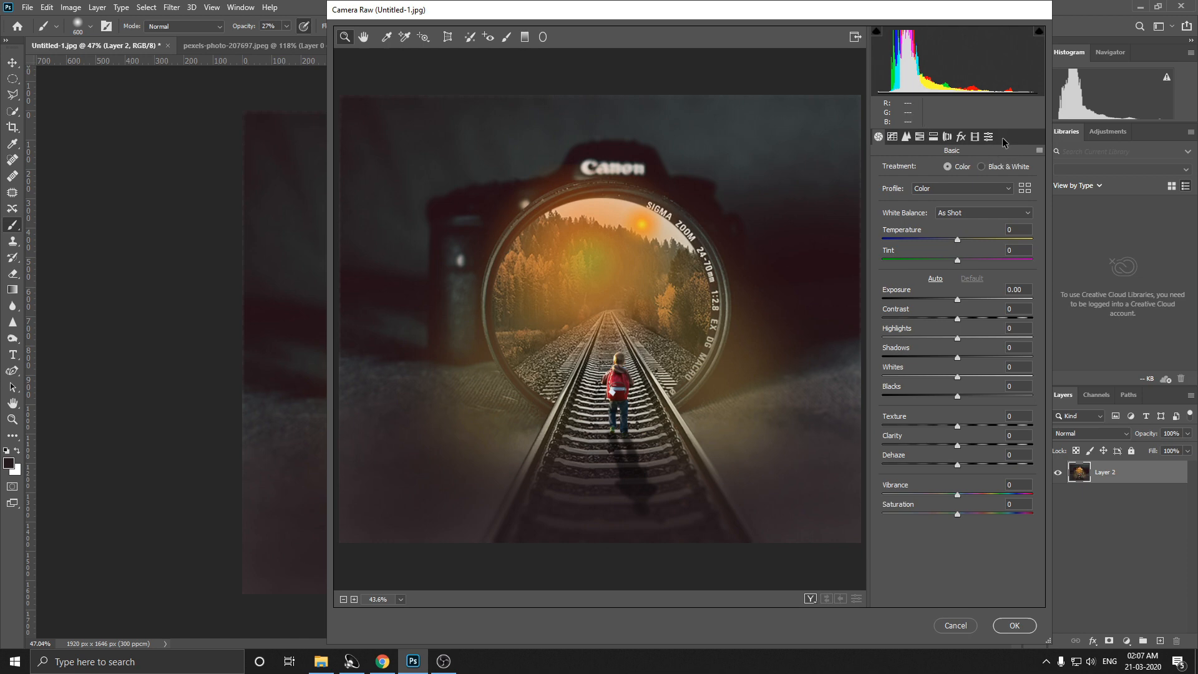
click(990, 137)
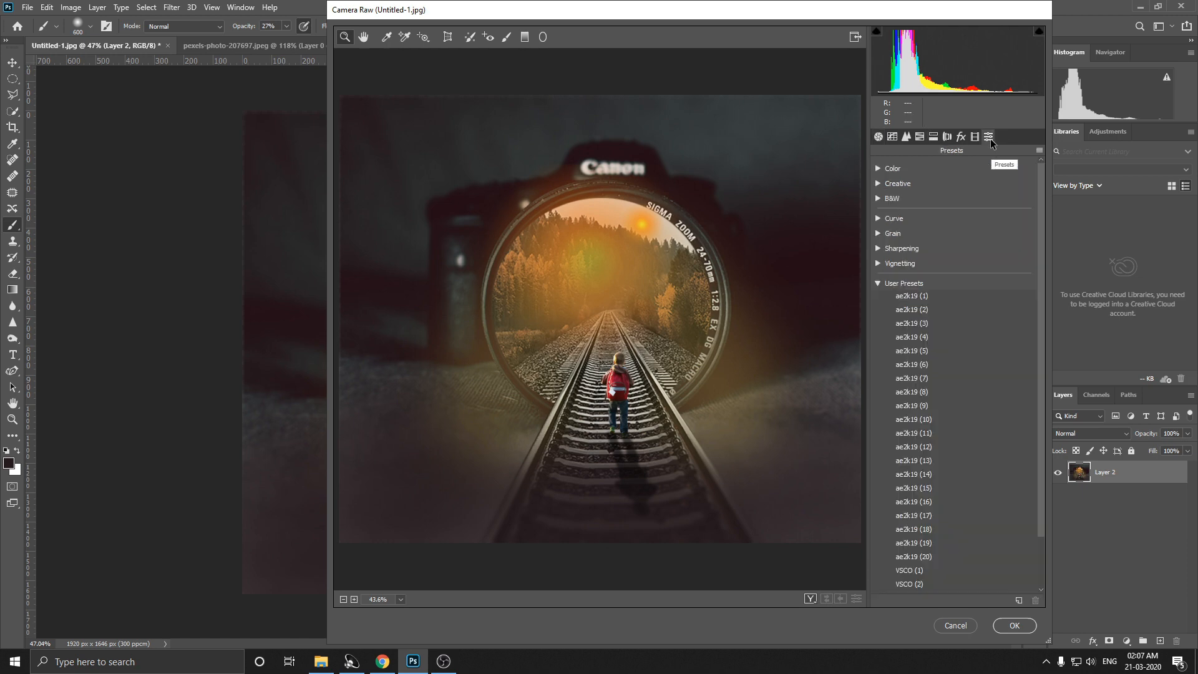
click(897, 297)
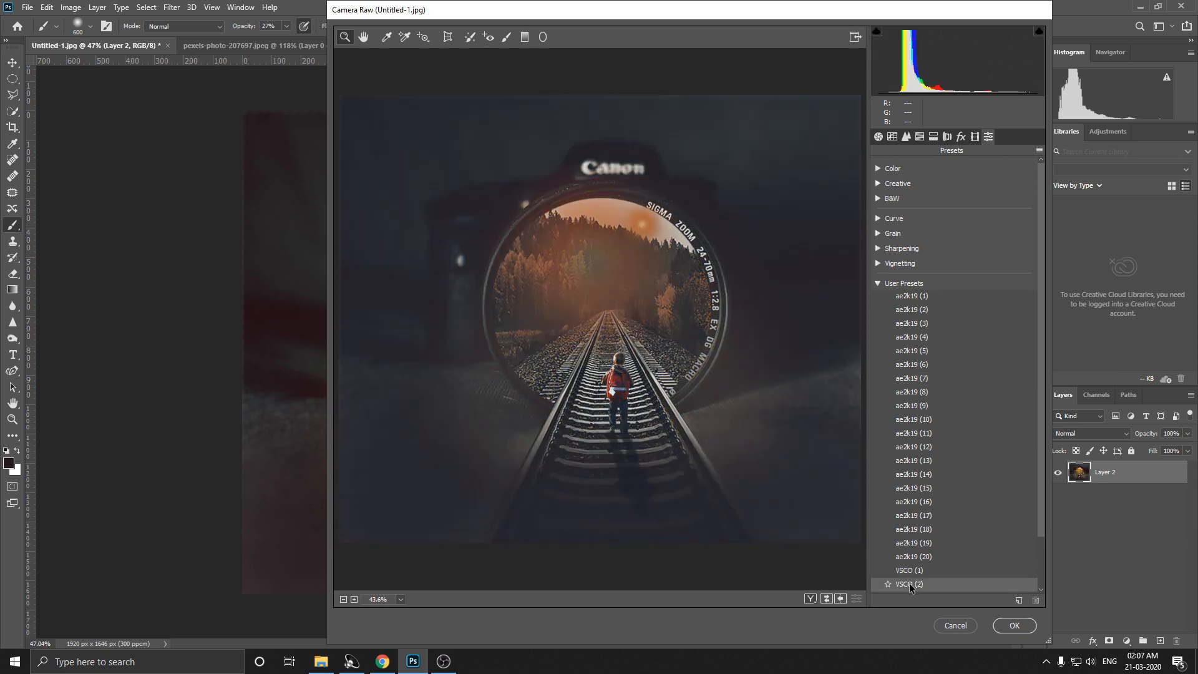
scroll(913, 567, down, 2)
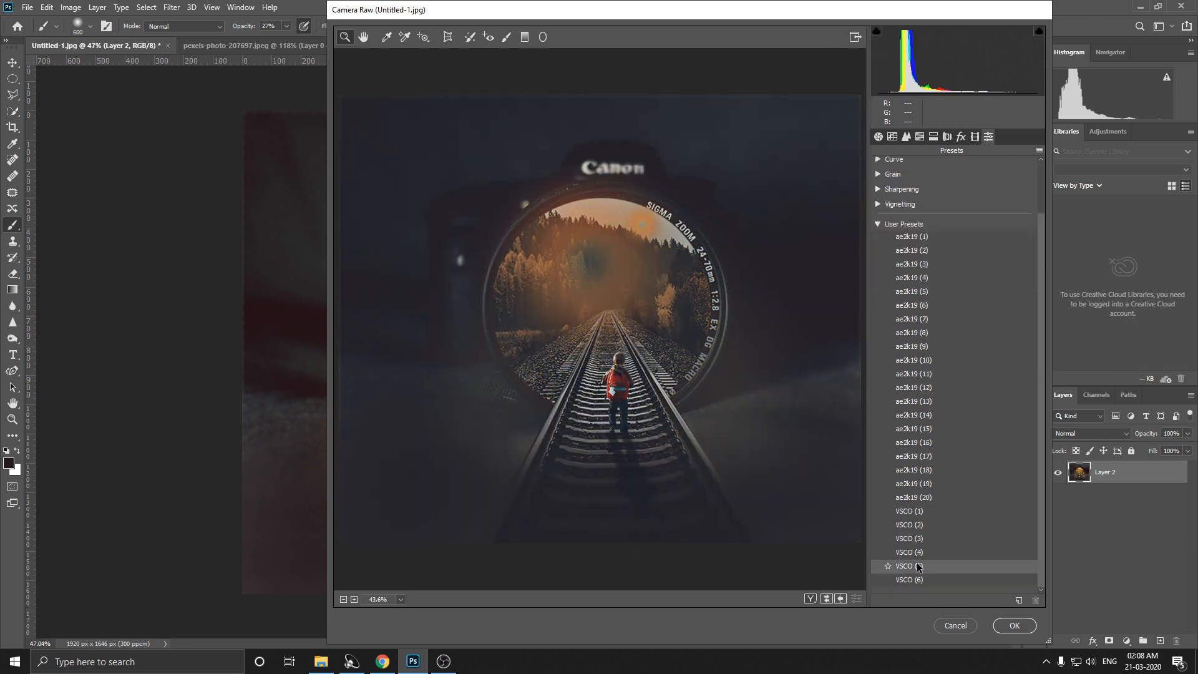
click(908, 516)
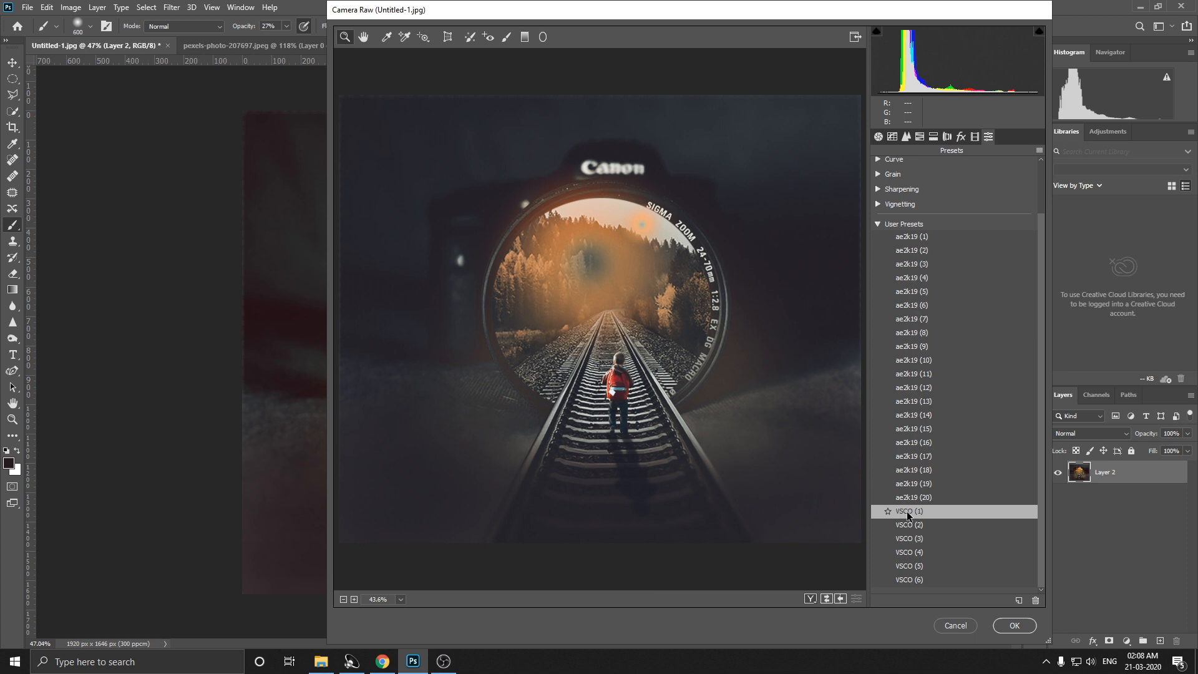
Step: Raise the midtones slightly on the RGB point tone curve and set its black point to input 0, output 33
click(879, 136)
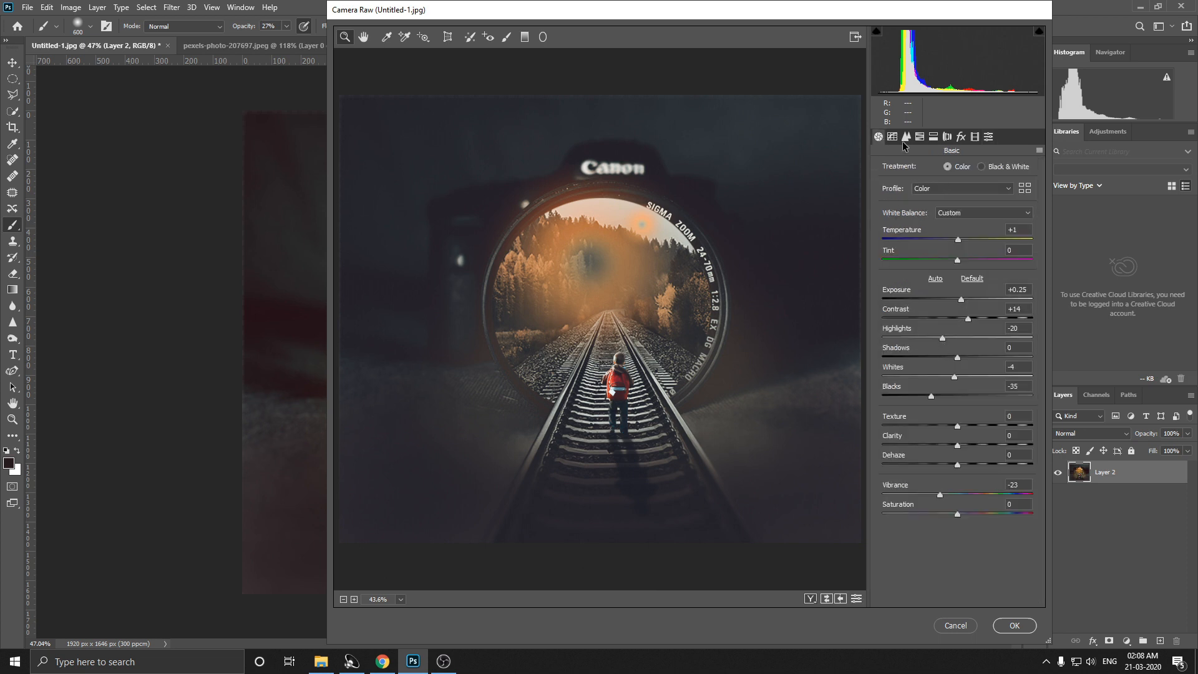
click(893, 136)
click(905, 136)
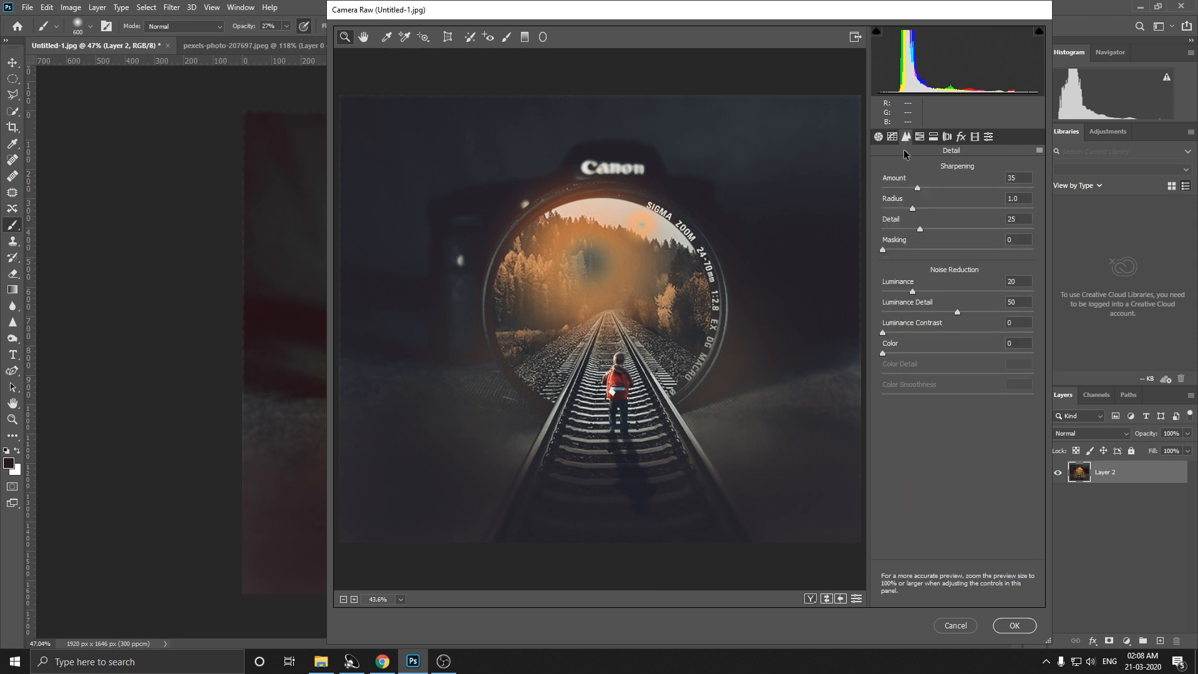
click(893, 136)
click(940, 169)
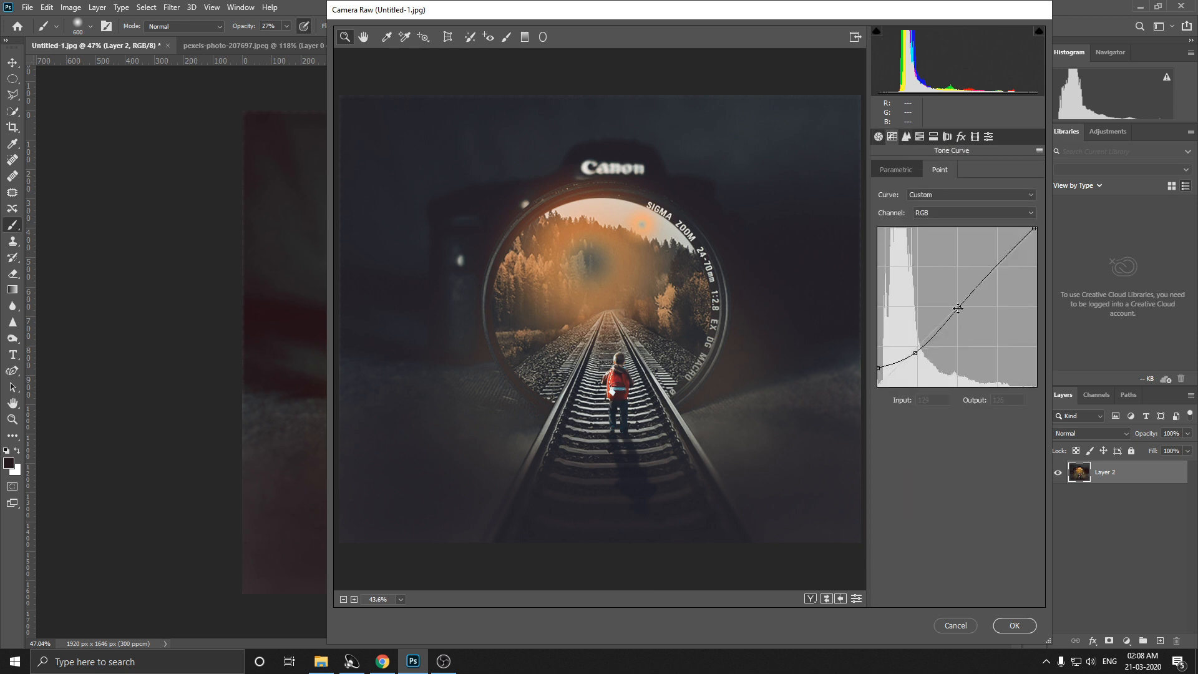
drag(958, 308, 953, 306)
drag(879, 368, 878, 366)
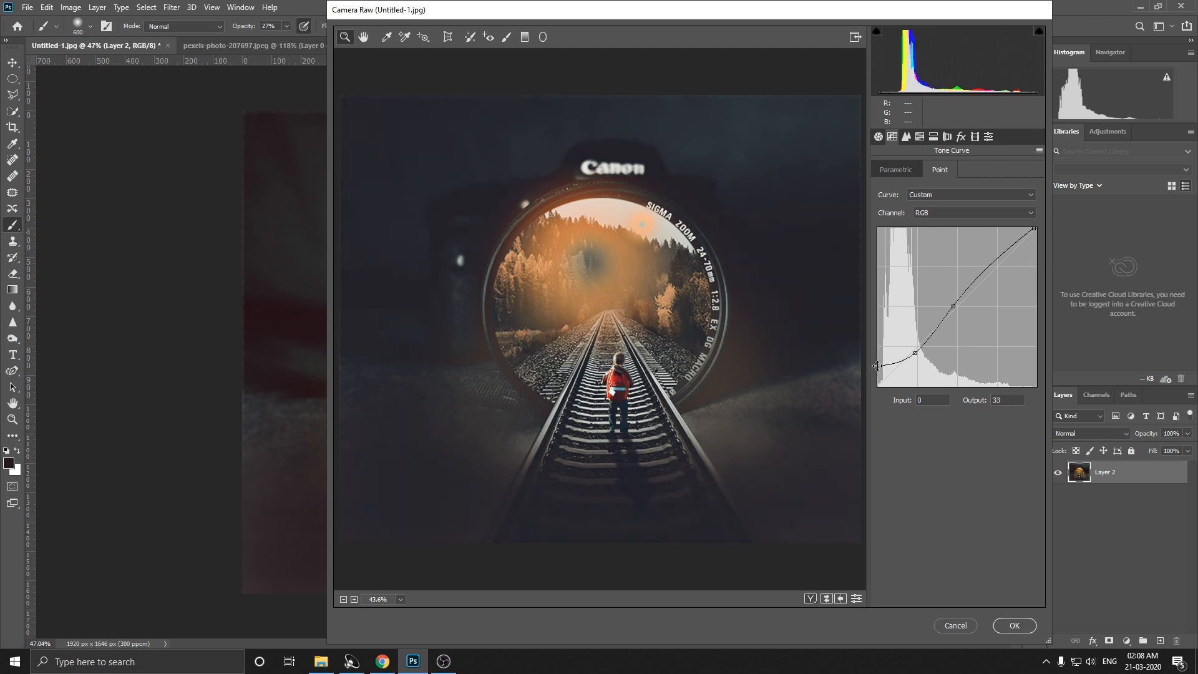
Step: Set the Oranges luminance to +32 and the Oranges saturation to -14 in the HSL adjustments
click(880, 136)
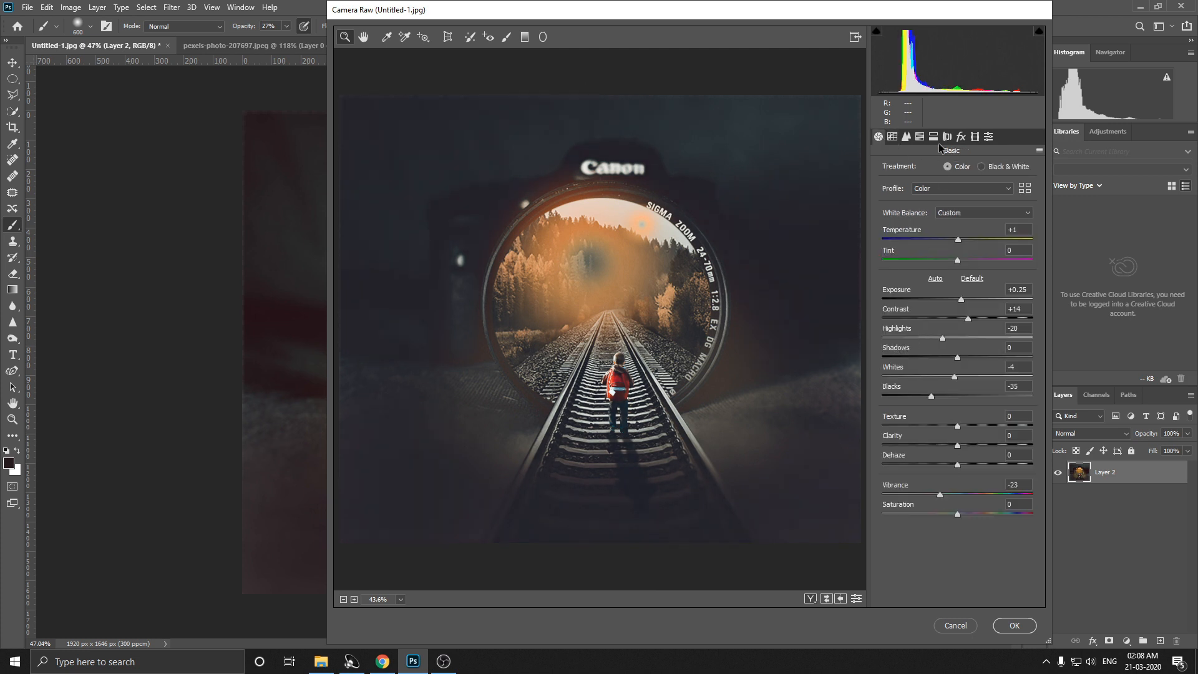
click(920, 137)
mouse_move(965, 238)
mouse_down()
mouse_move(954, 241)
mouse_move(977, 244)
mouse_up()
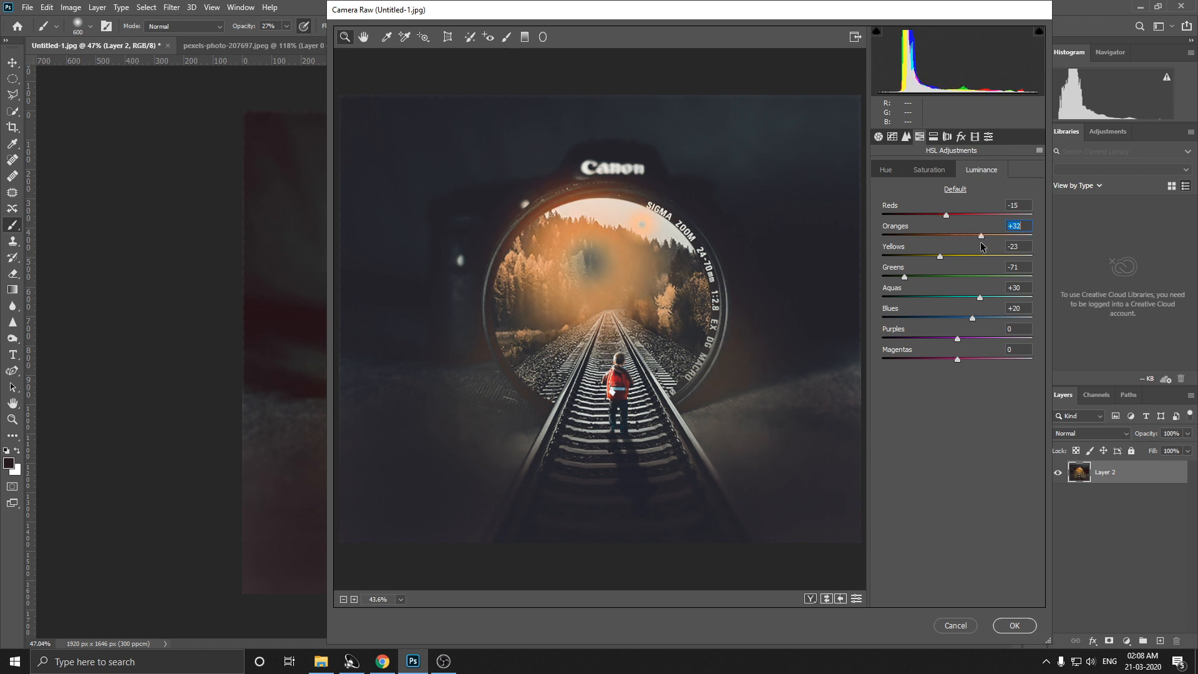
click(930, 173)
click(947, 236)
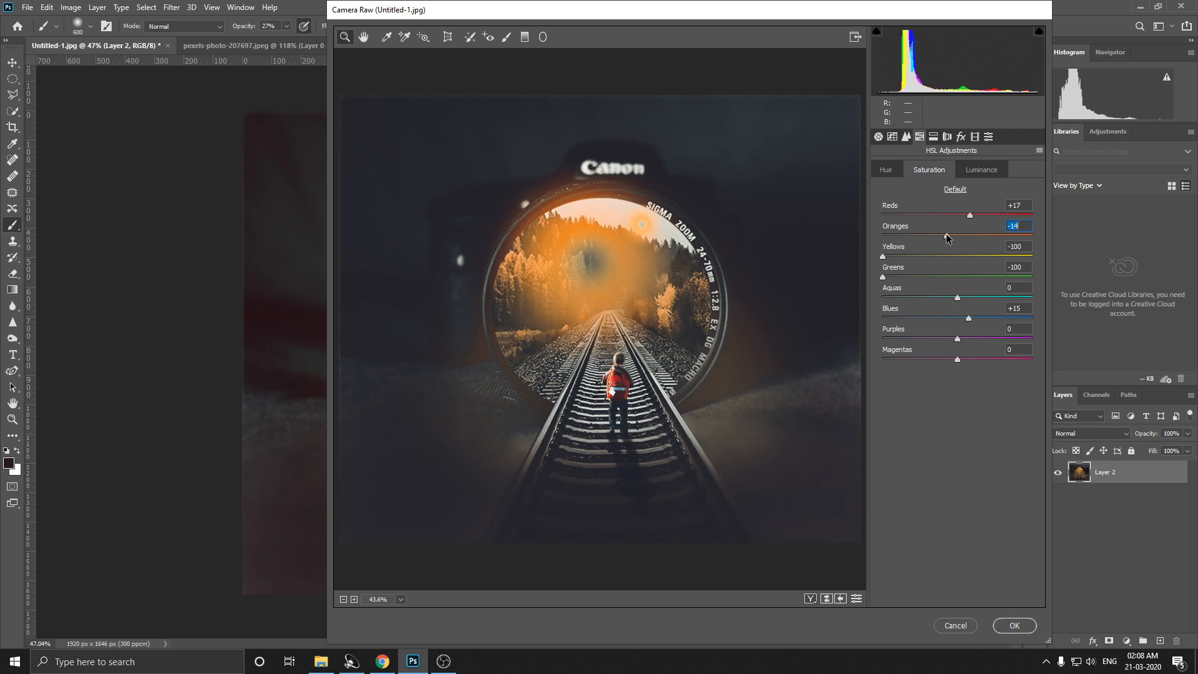
Step: Set the HSL saturation of Oranges to -59 and Greens to +25, and apply the Camera Raw grading
click(961, 136)
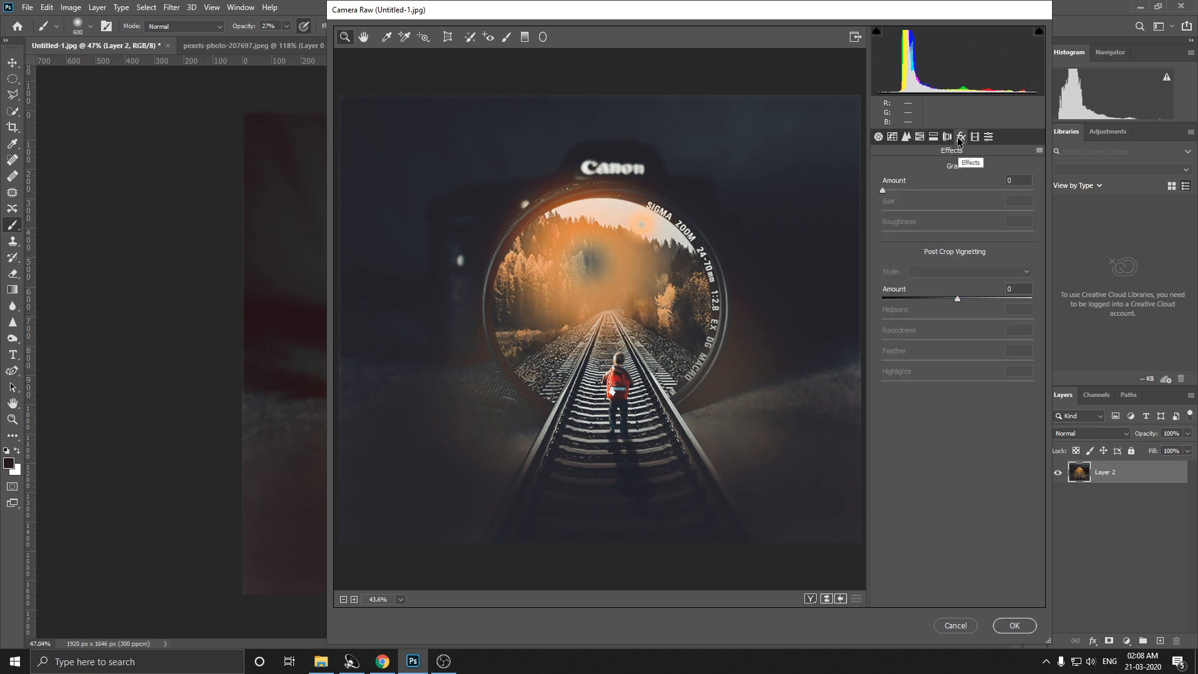
click(879, 138)
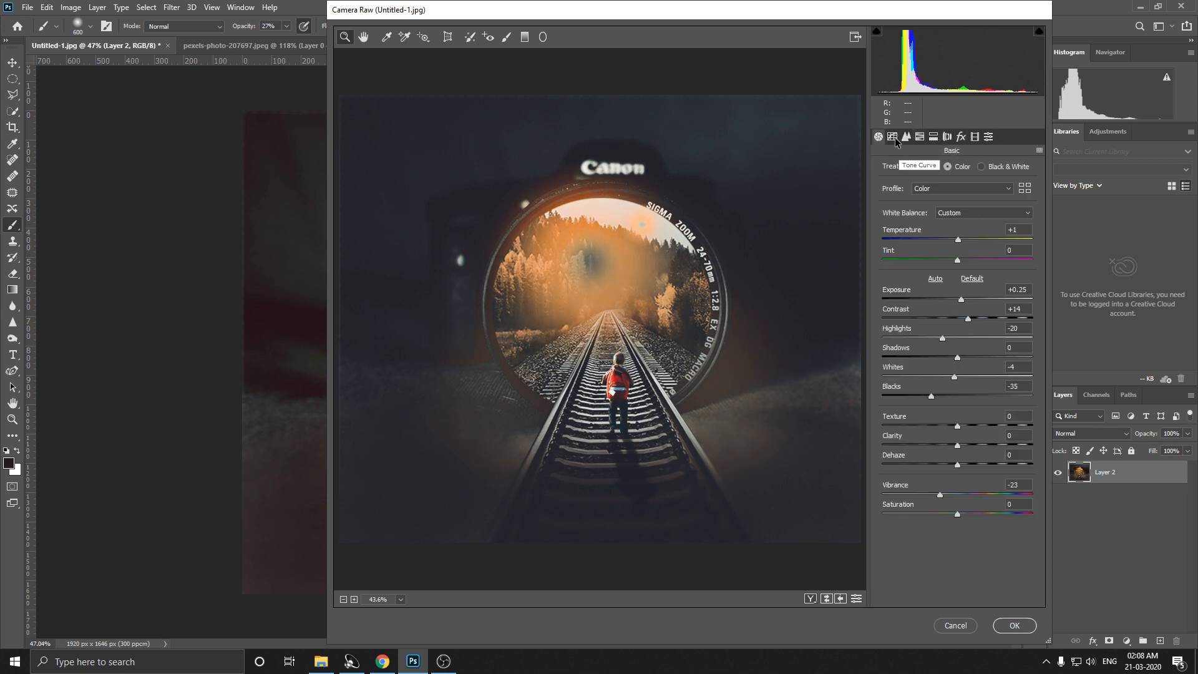
click(894, 138)
click(909, 138)
click(931, 139)
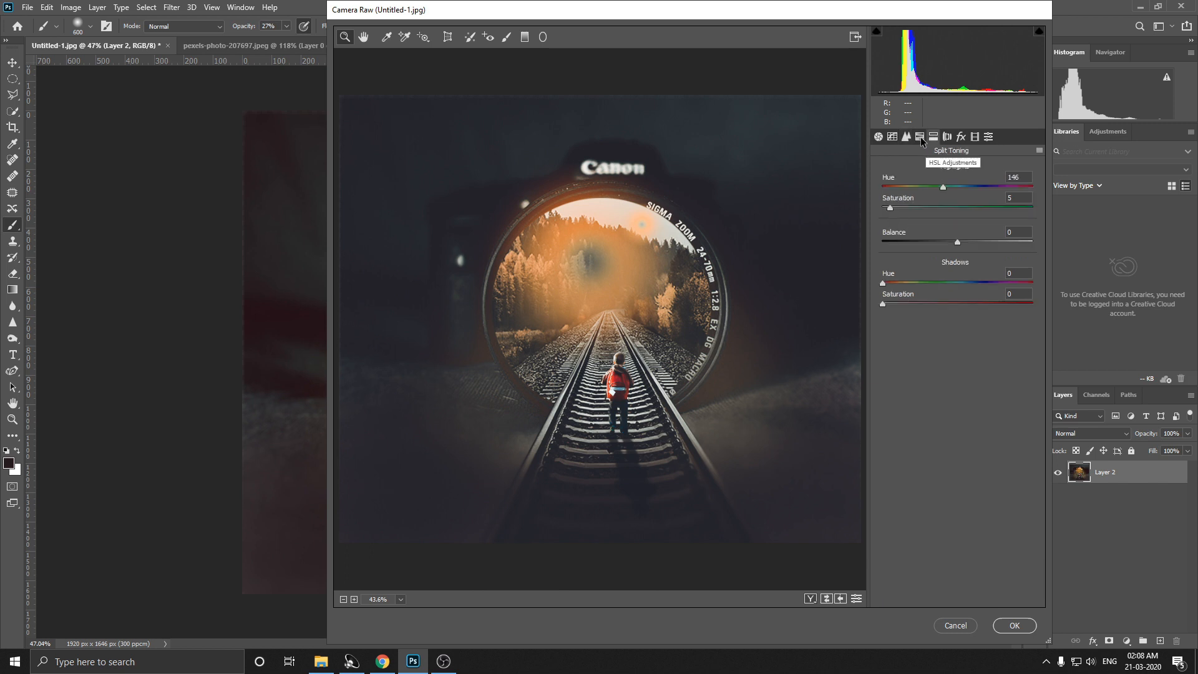
click(921, 137)
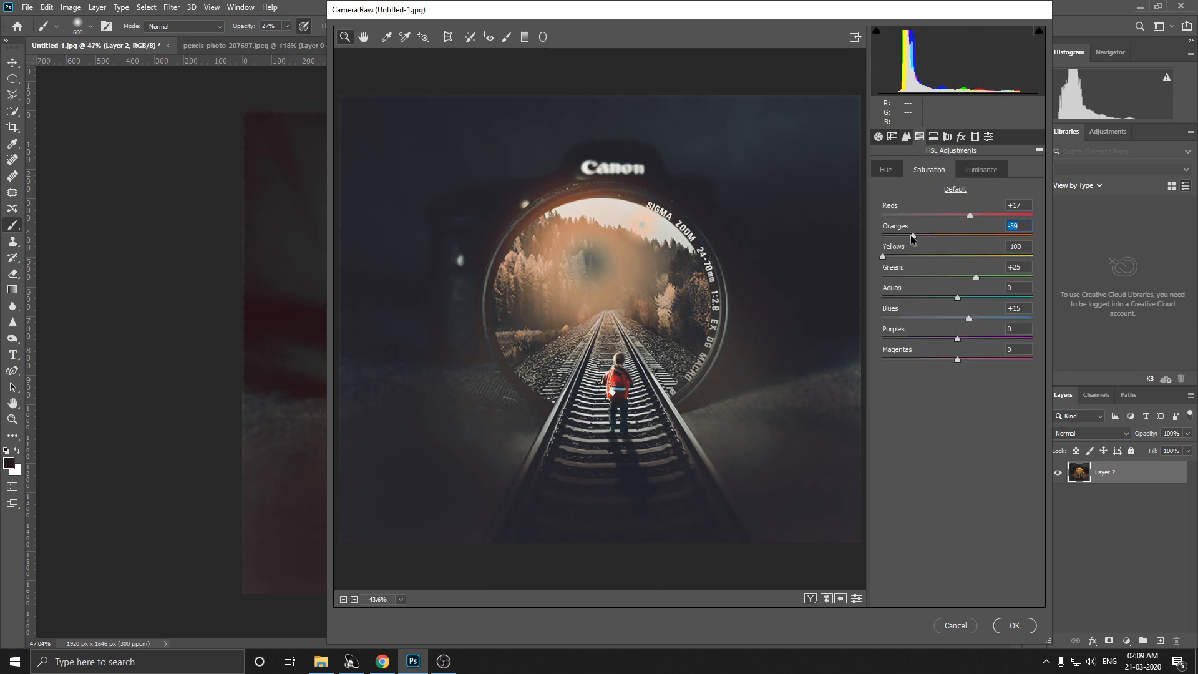
drag(919, 236, 913, 240)
click(1014, 626)
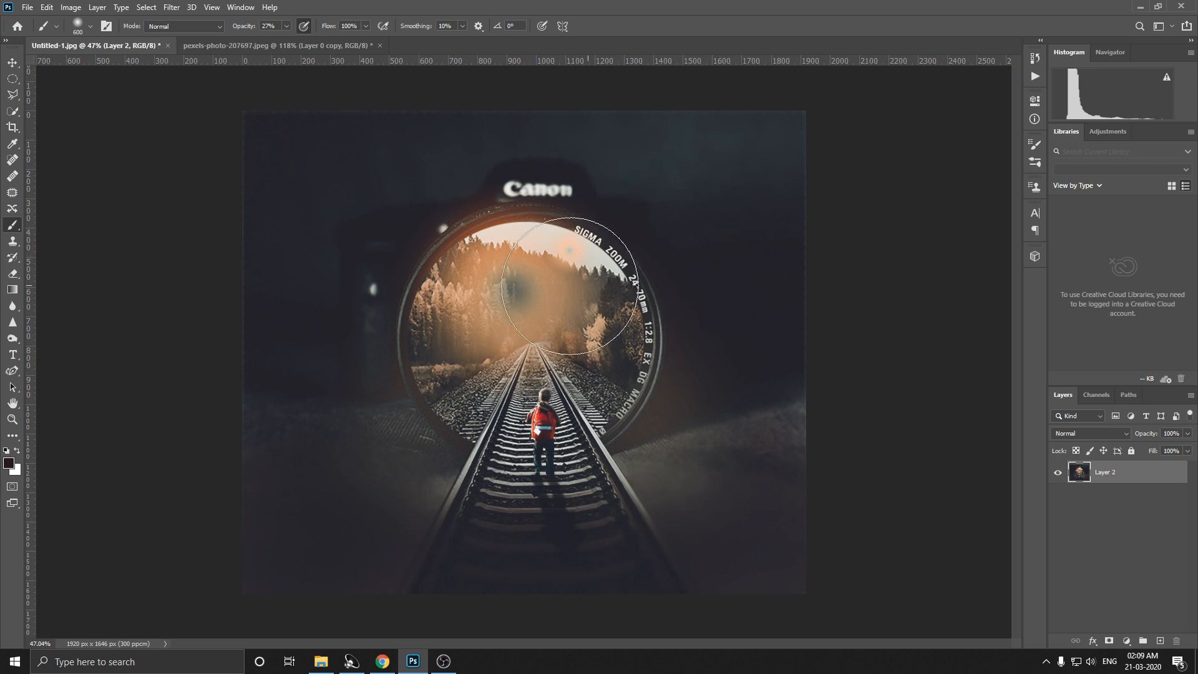
Step: Apply a second Camera Raw Filter pass with Exposure +0.25 and Clarity +13
scroll(534, 323, up, 2)
click(172, 7)
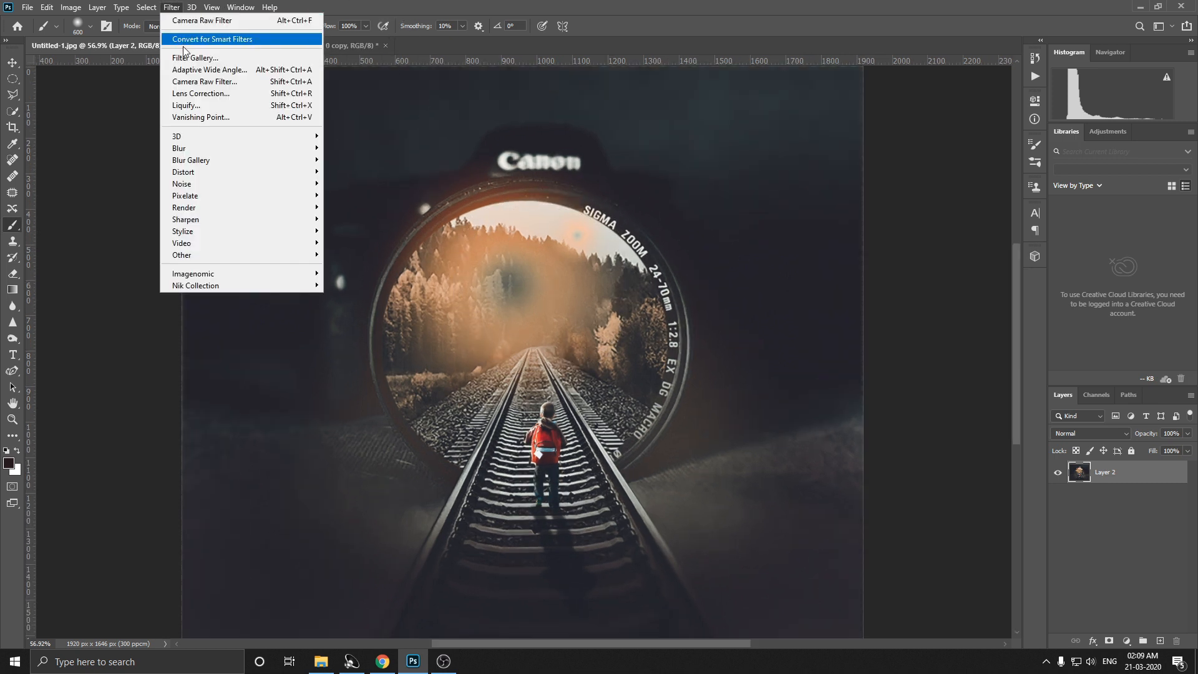
click(193, 81)
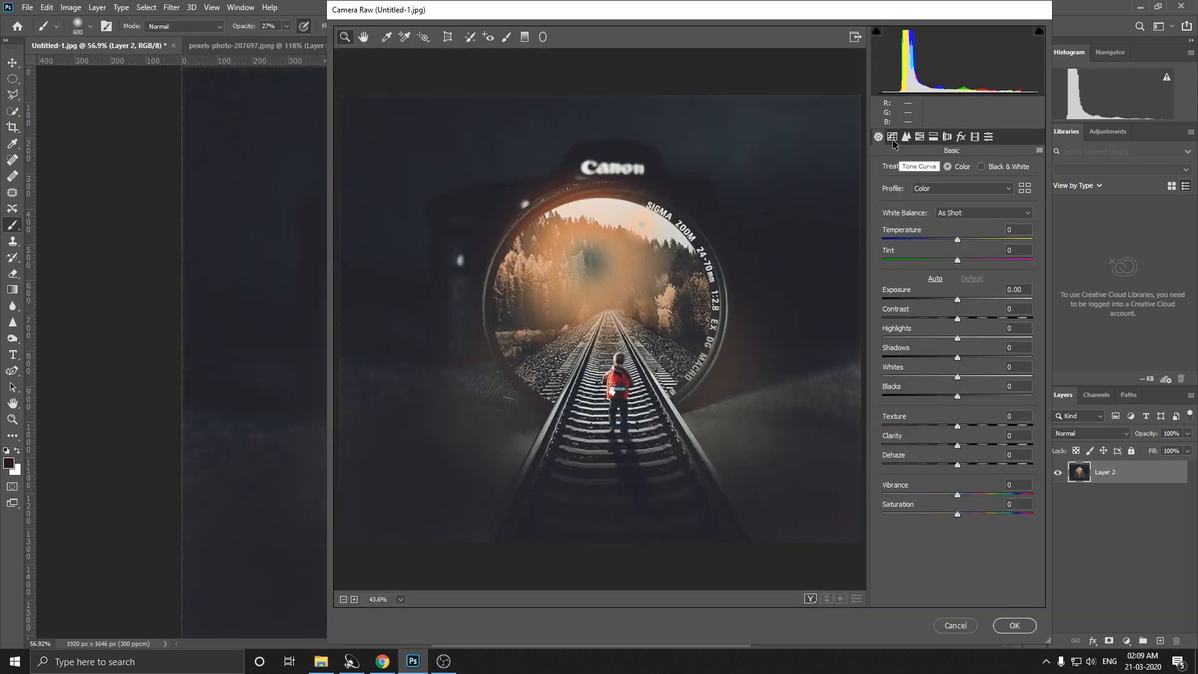
drag(959, 302, 963, 304)
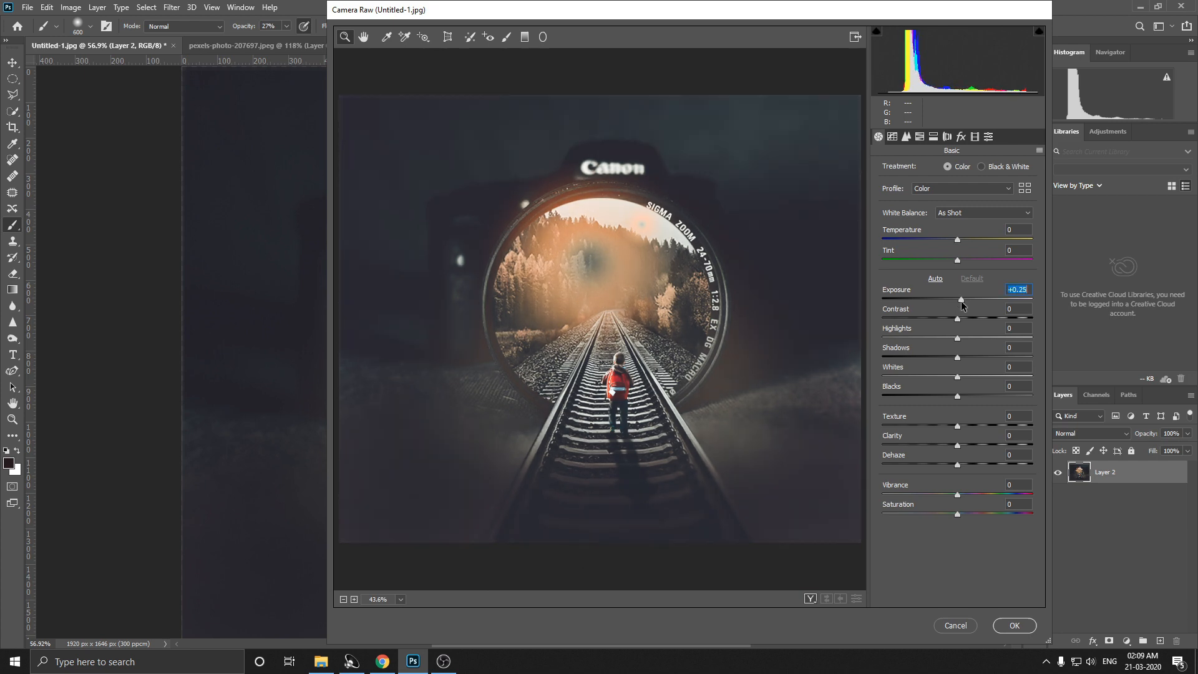
drag(978, 445, 968, 446)
double_click(967, 445)
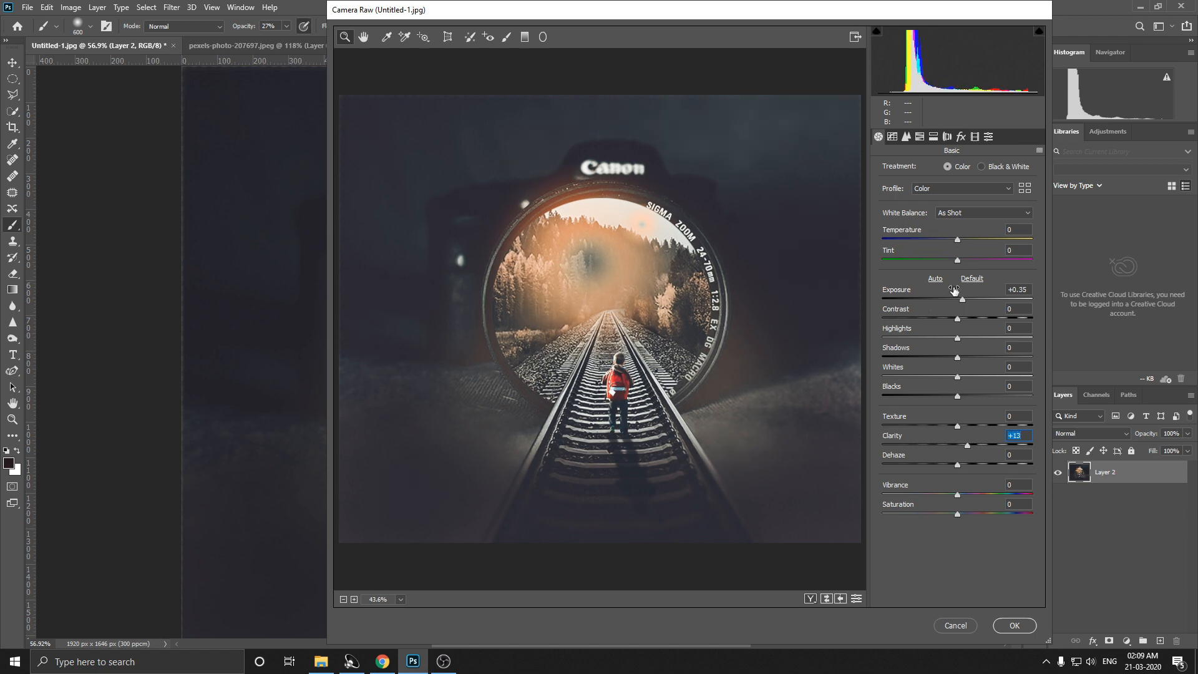
drag(963, 302, 961, 303)
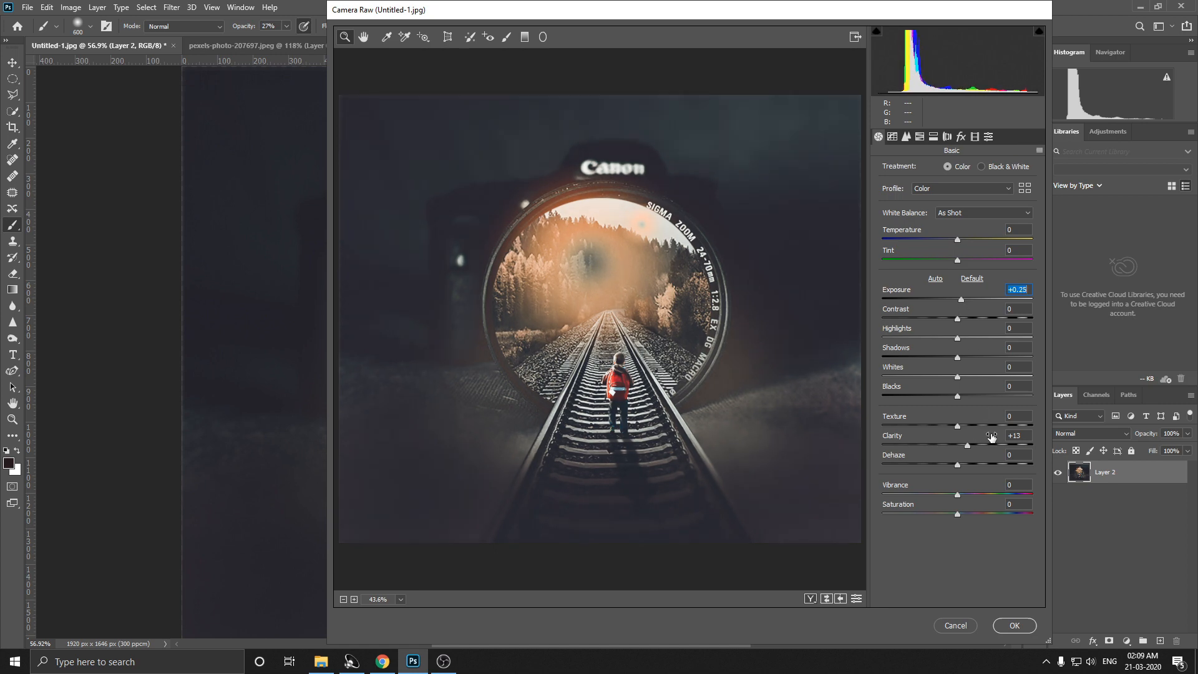
click(893, 136)
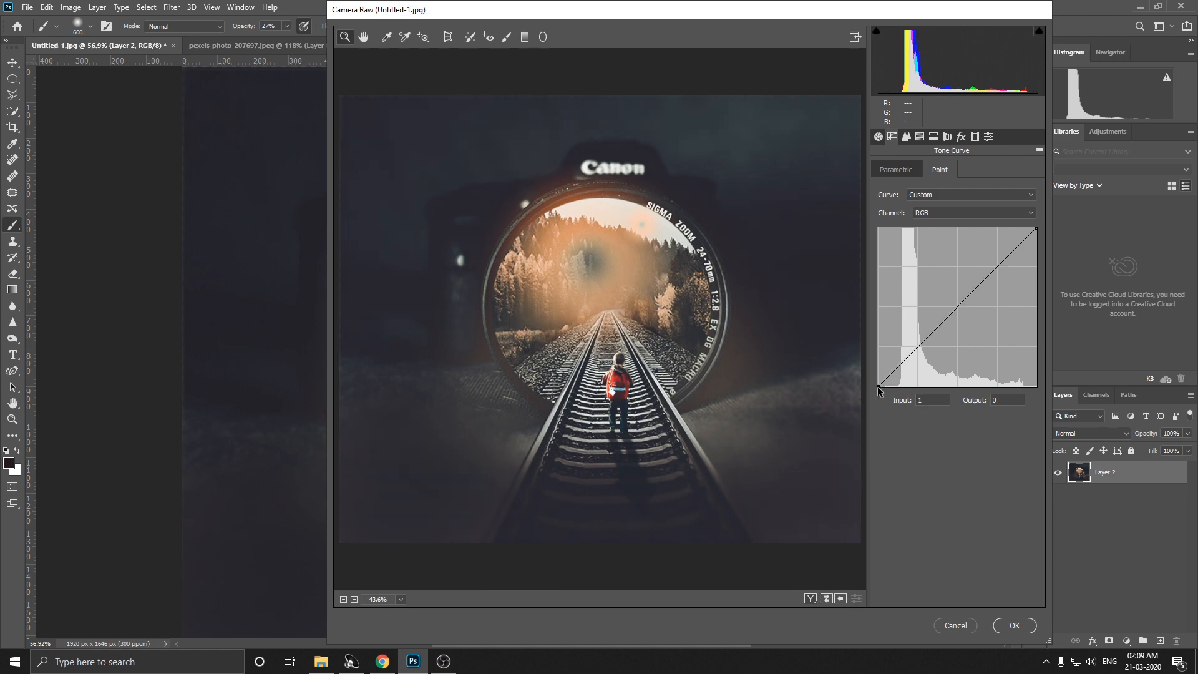
click(1015, 626)
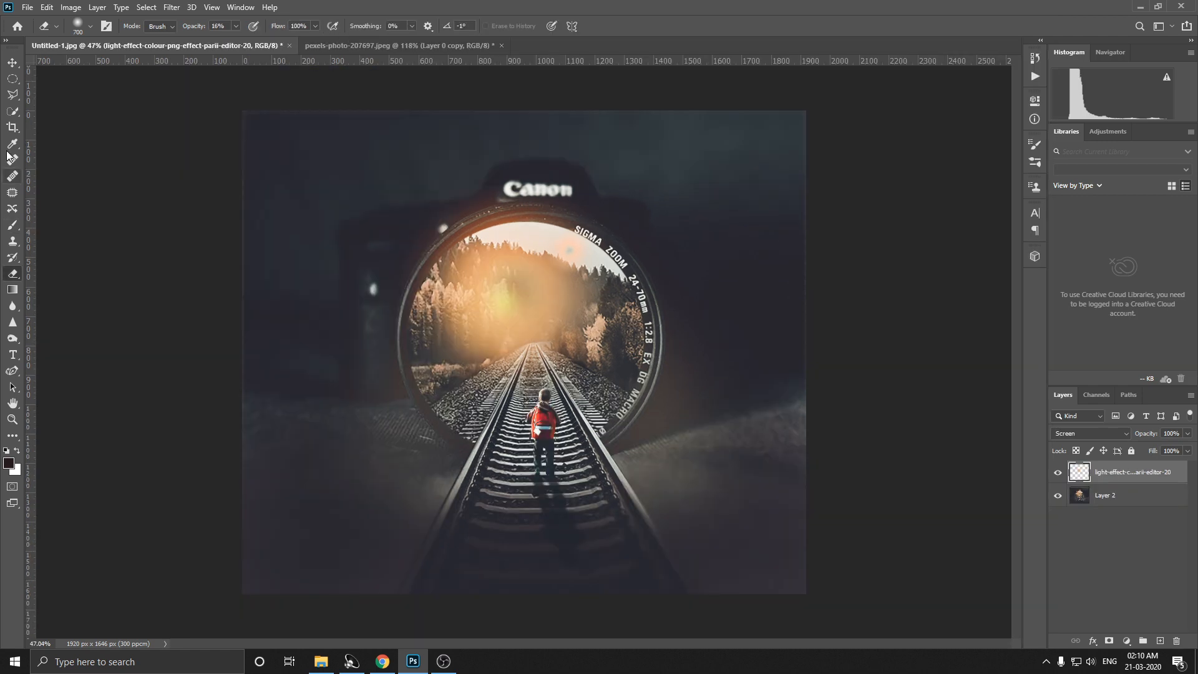
Step: Crop the image's upper and lower edges to a height of 1442 px, keeping the full width
key(c)
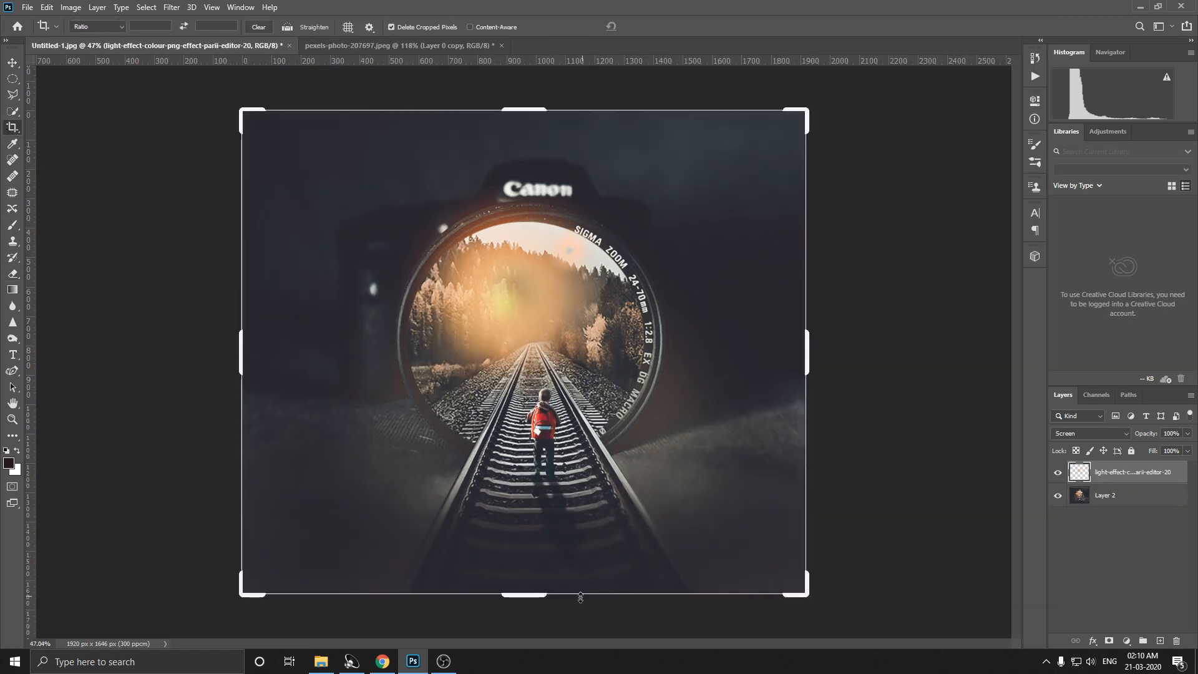
drag(524, 600, 527, 588)
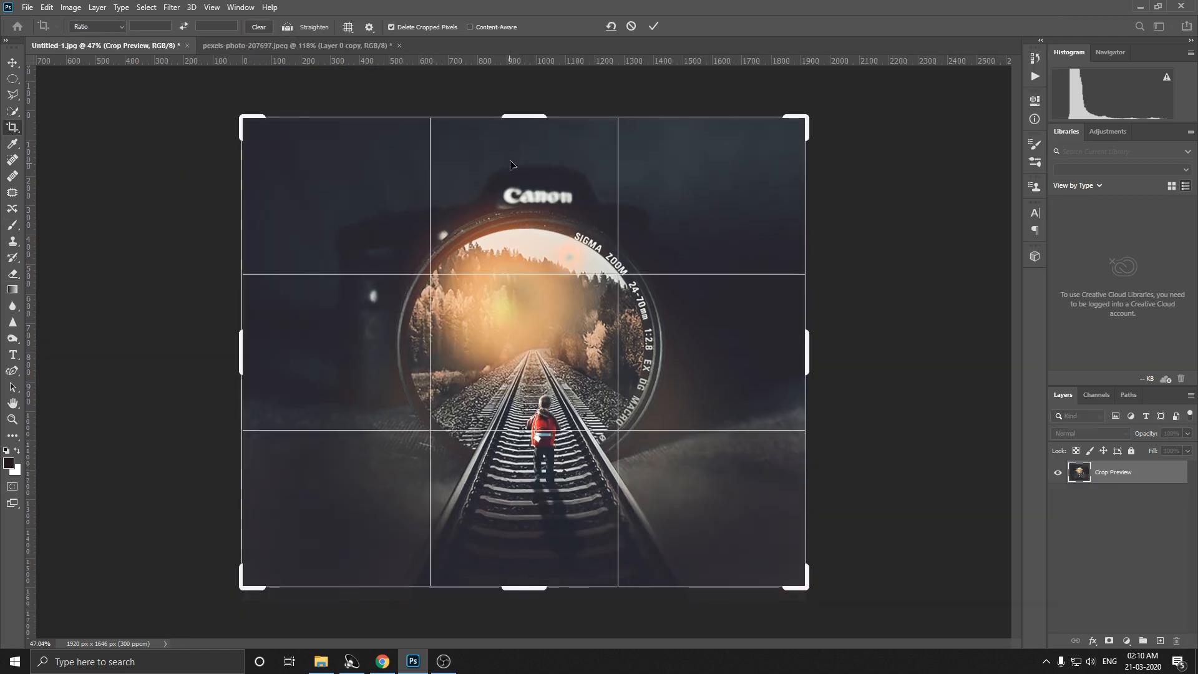
drag(525, 116, 526, 144)
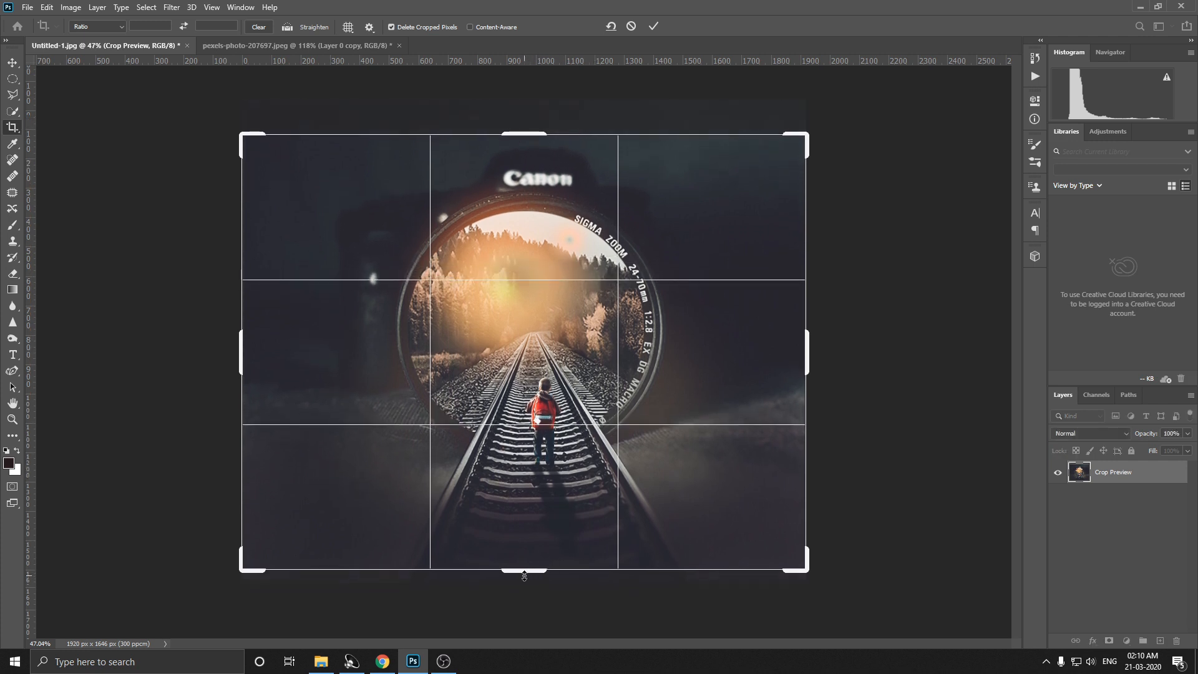
drag(524, 572, 527, 563)
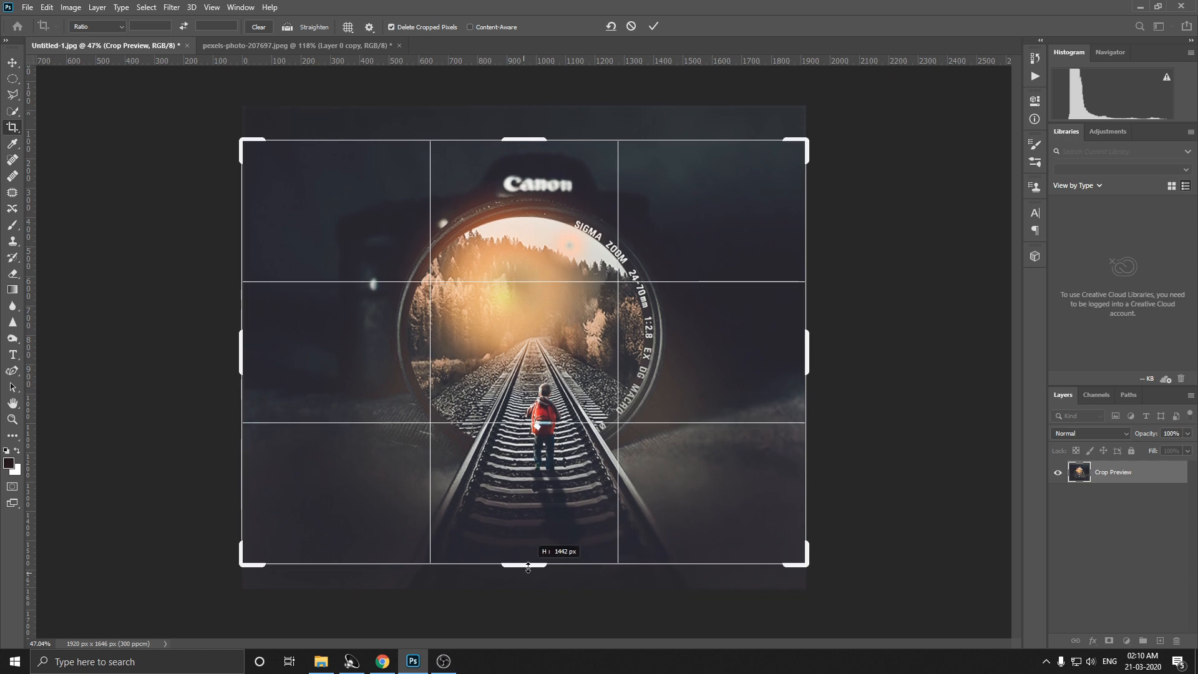
key(Return)
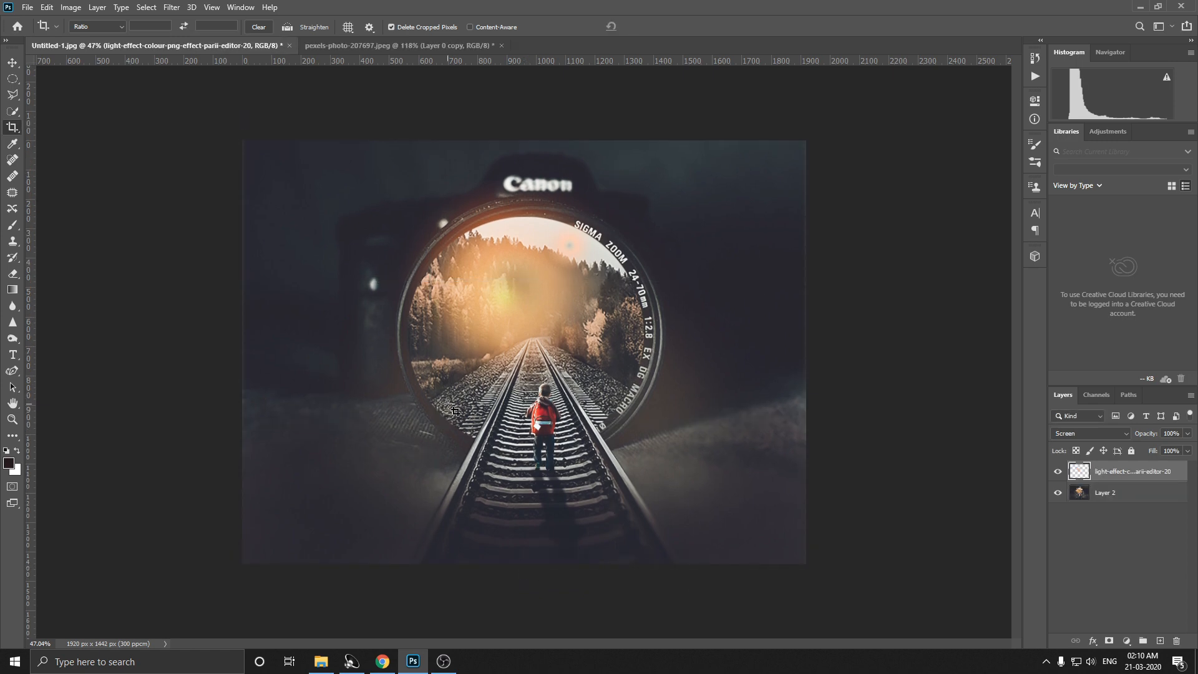
key(ctrl+z)
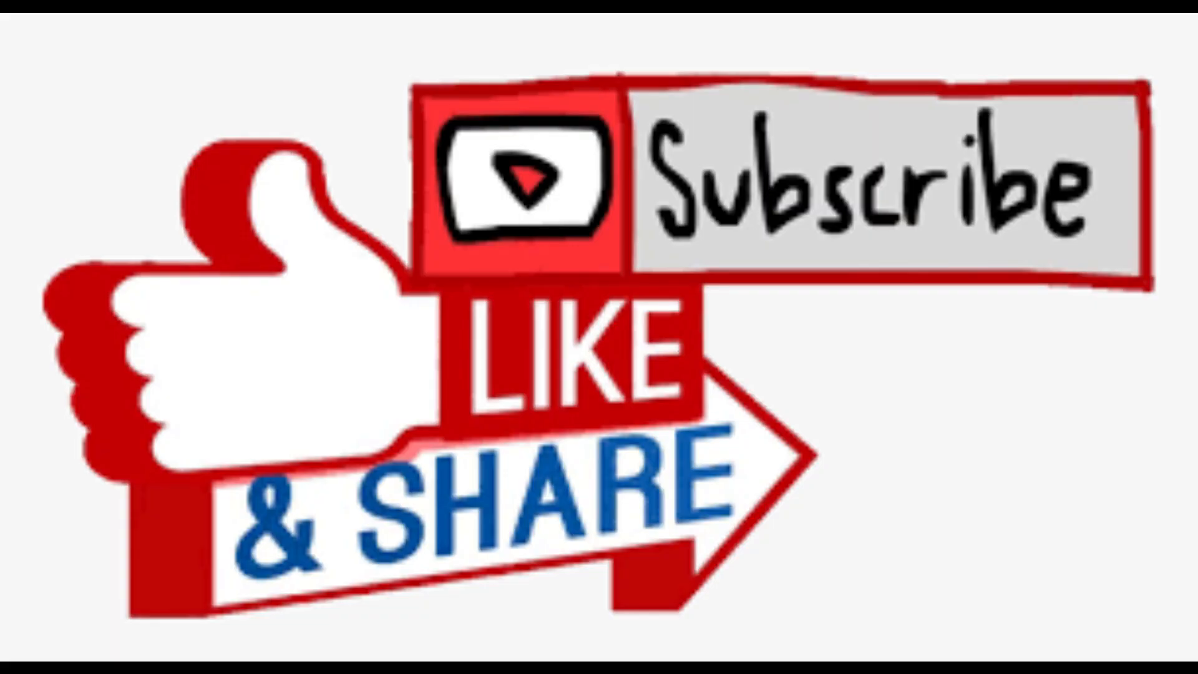